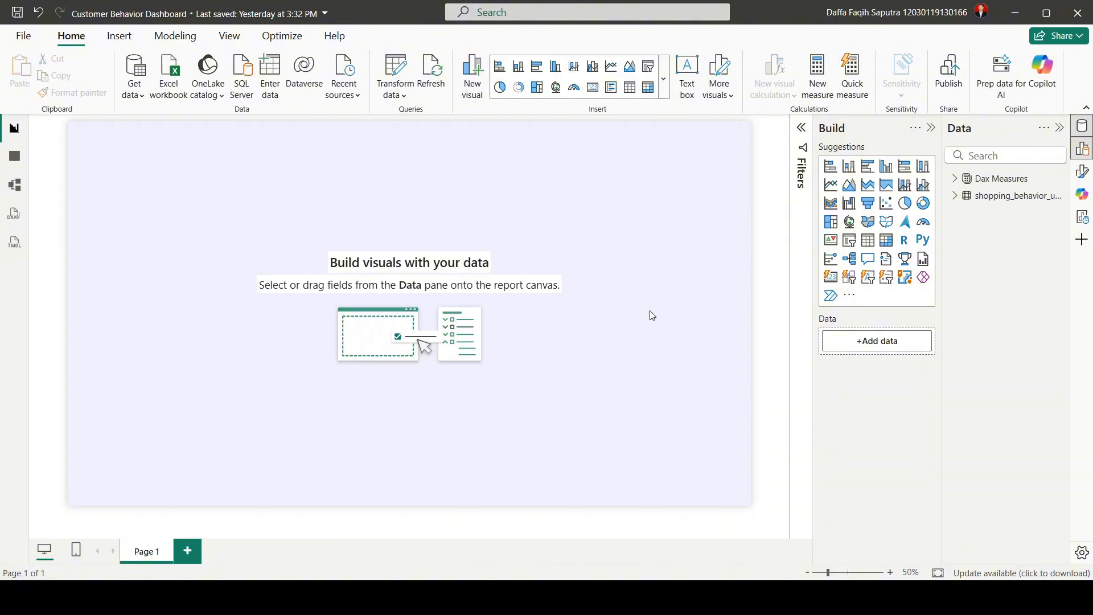
Insert a rounded rectangle shape on the blank report page.
click(120, 38)
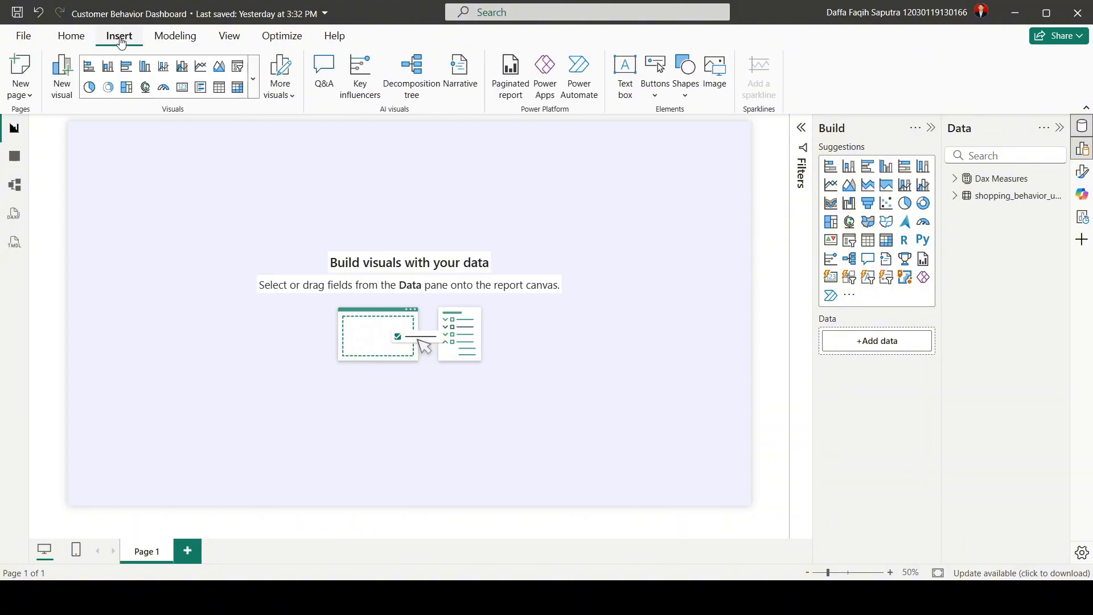
click(687, 96)
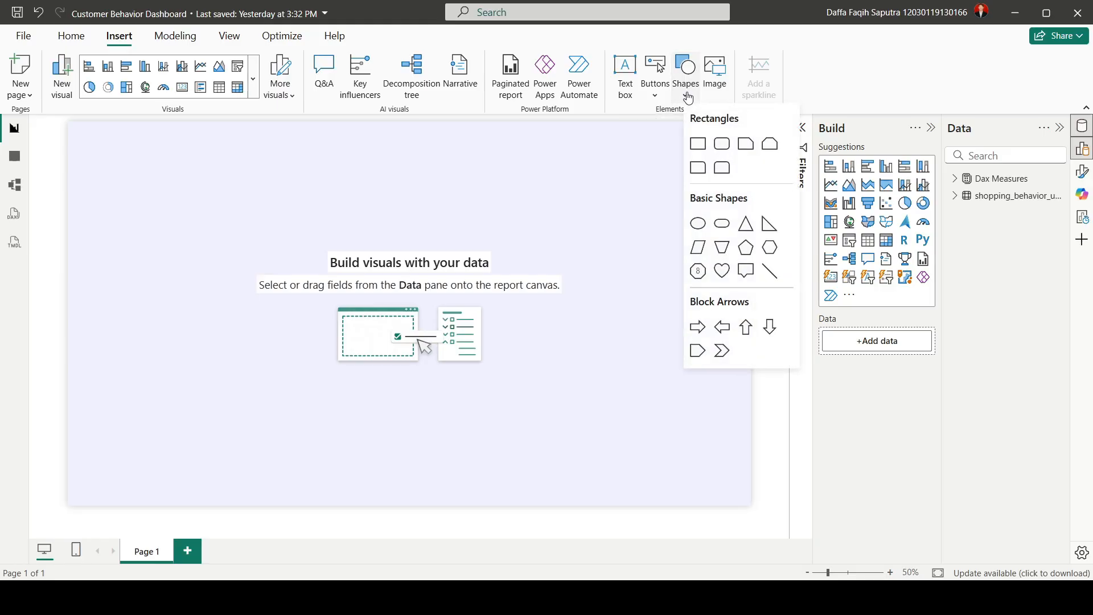
click(726, 150)
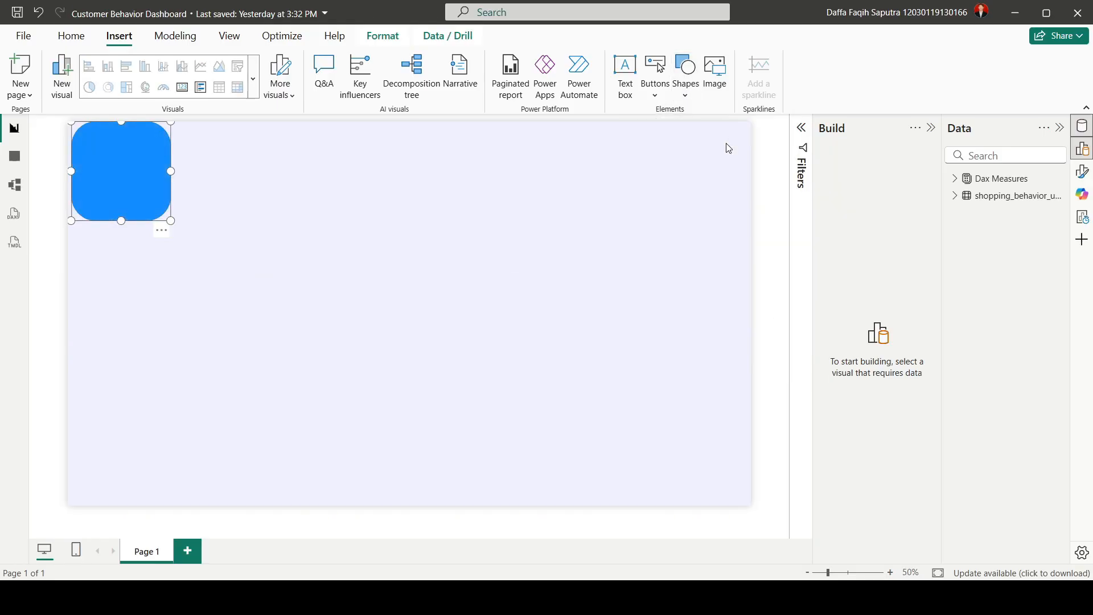
Set the rounded rectangle's height to 135 and its width to 1090.
click(1081, 173)
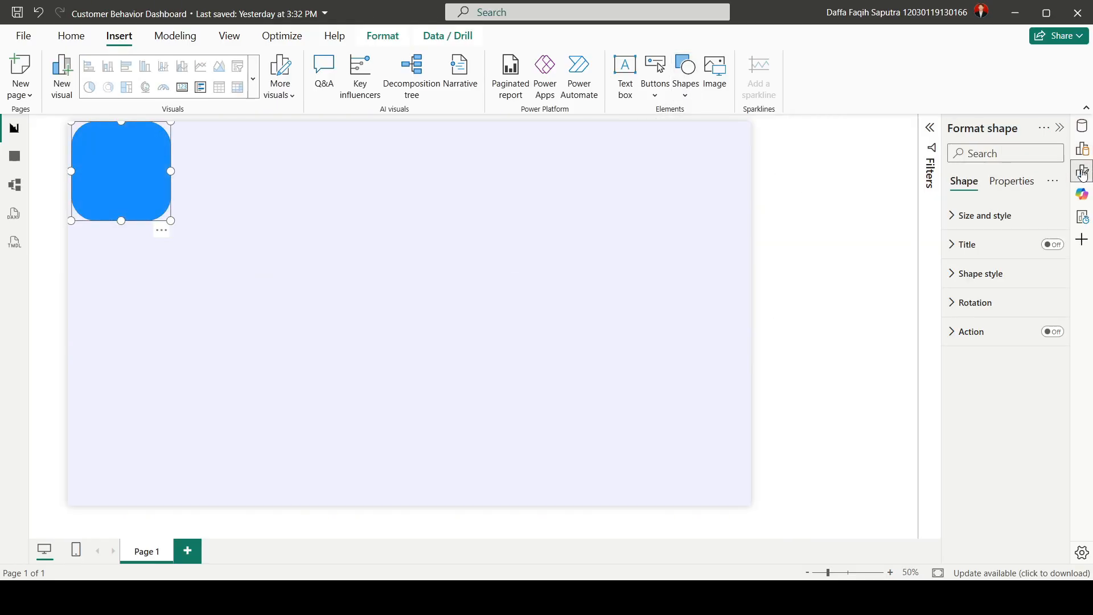
click(973, 217)
click(968, 287)
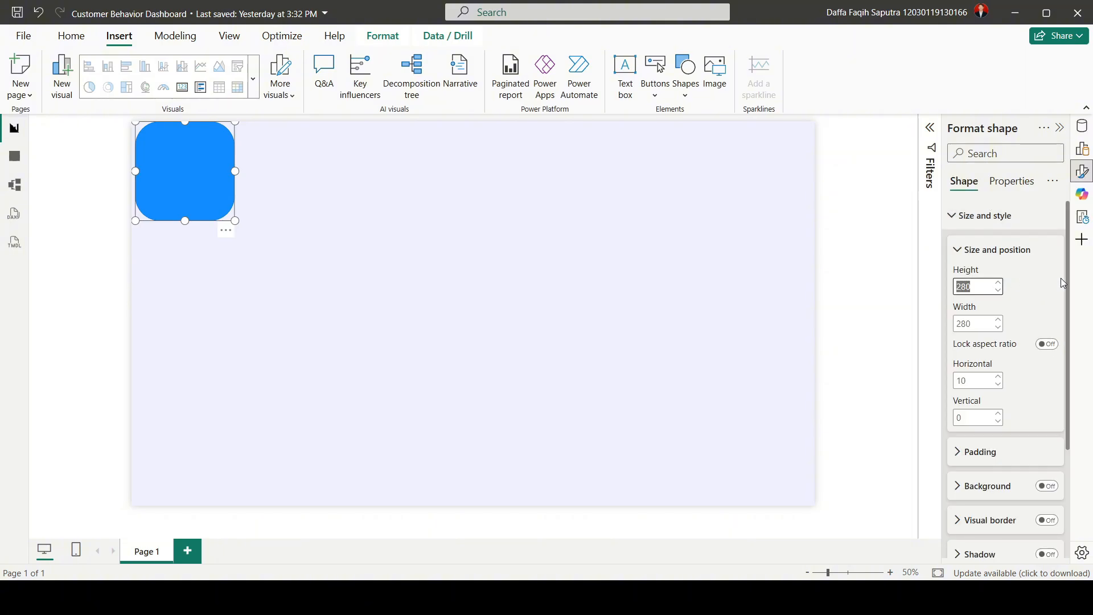
text(135)
key(Tab)
text(1)
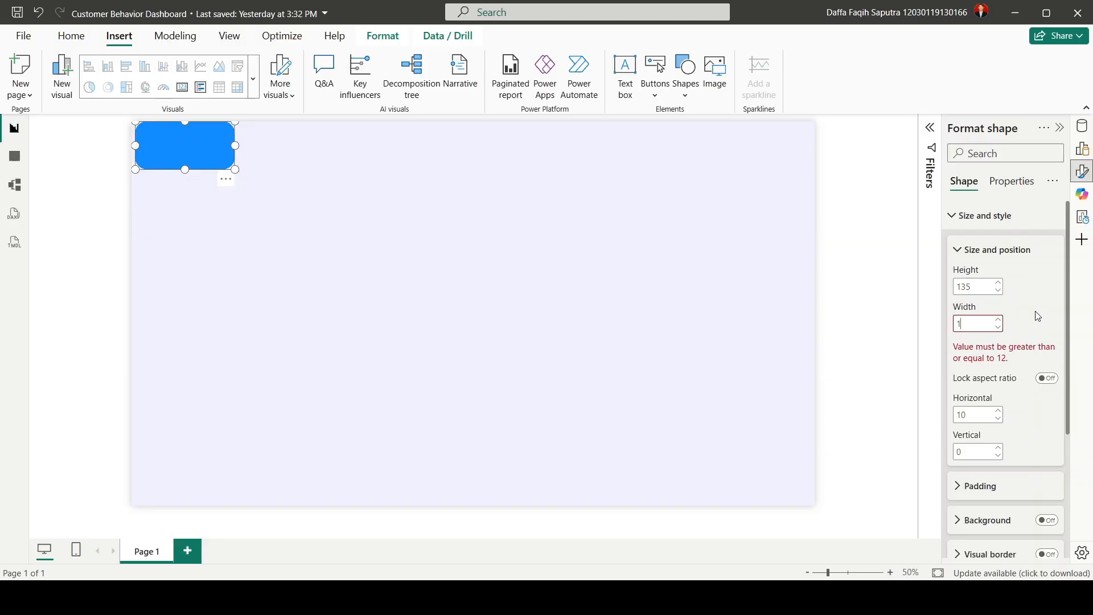
text(090)
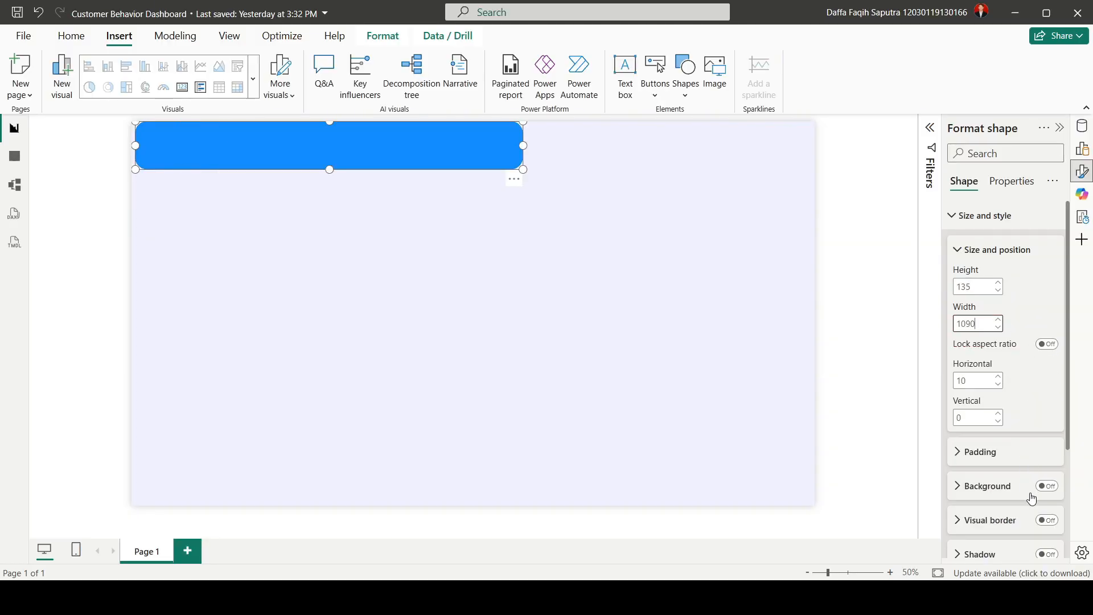
click(983, 215)
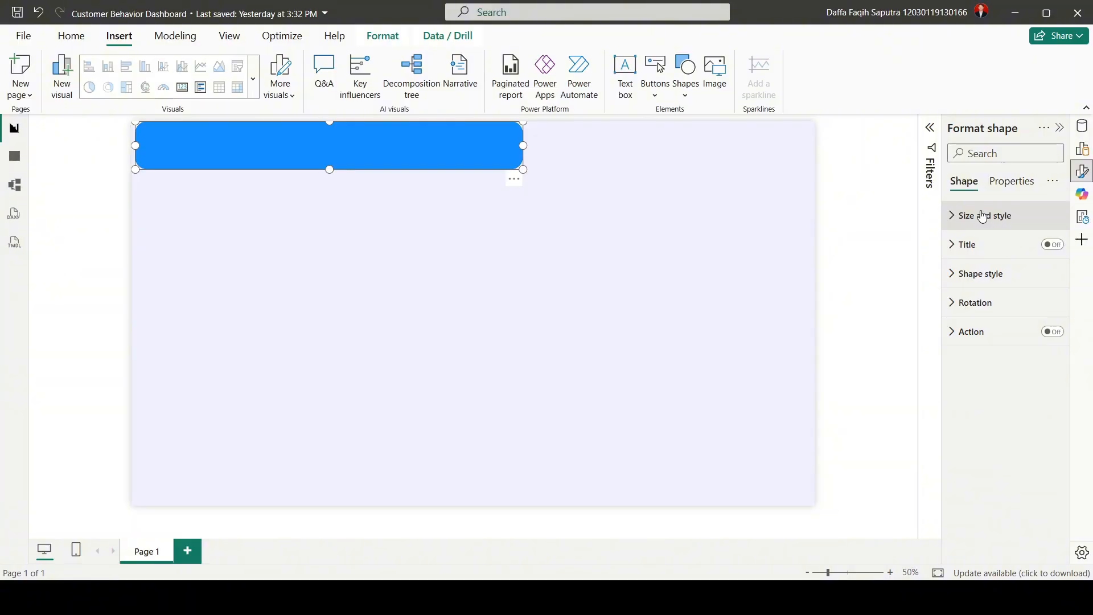
Set the rectangle's rounded corners to 20%.
click(981, 274)
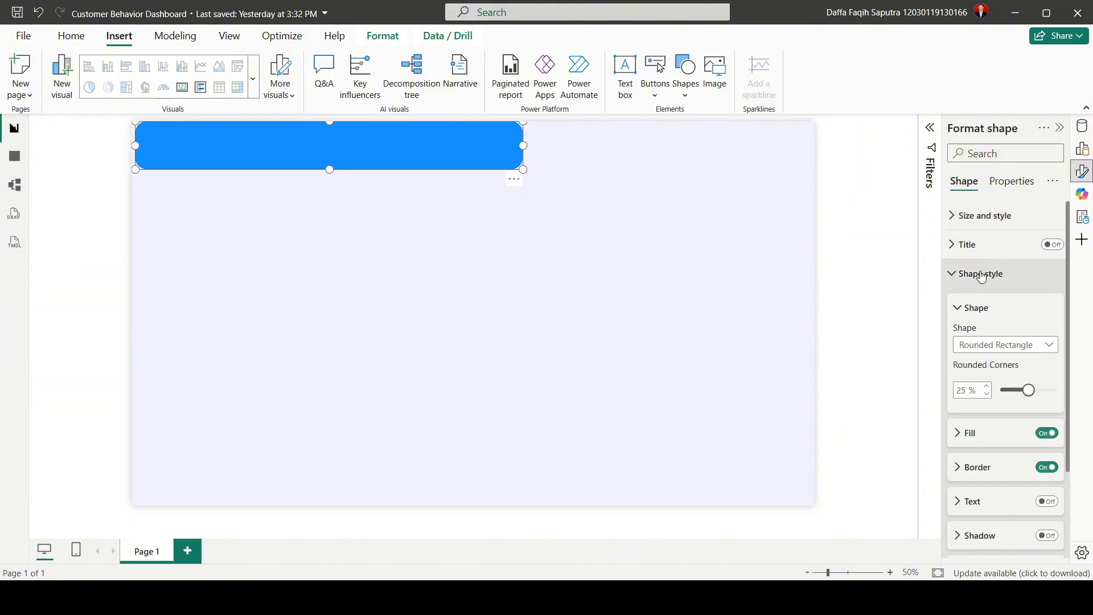
double_click(962, 390)
text(20)
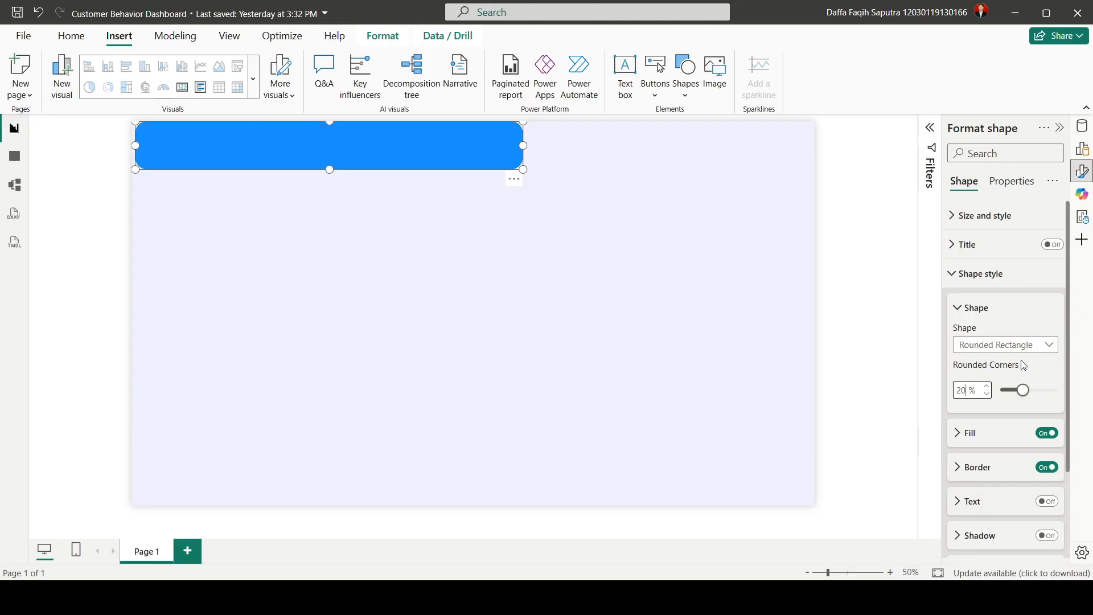
Fill the rounded rectangle with white and turn off its border.
click(960, 433)
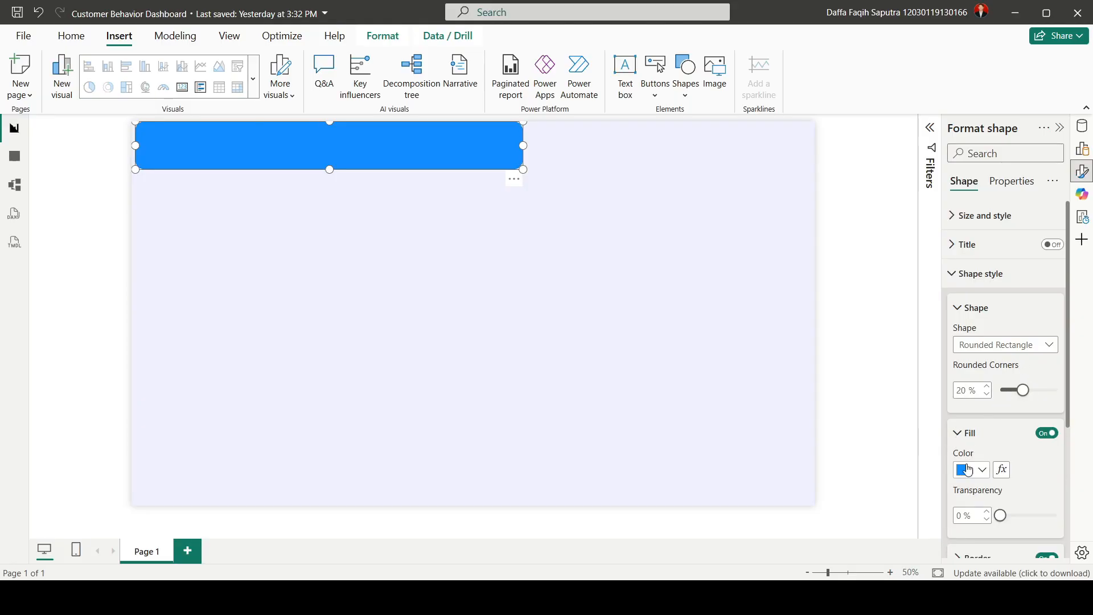
click(962, 477)
click(882, 413)
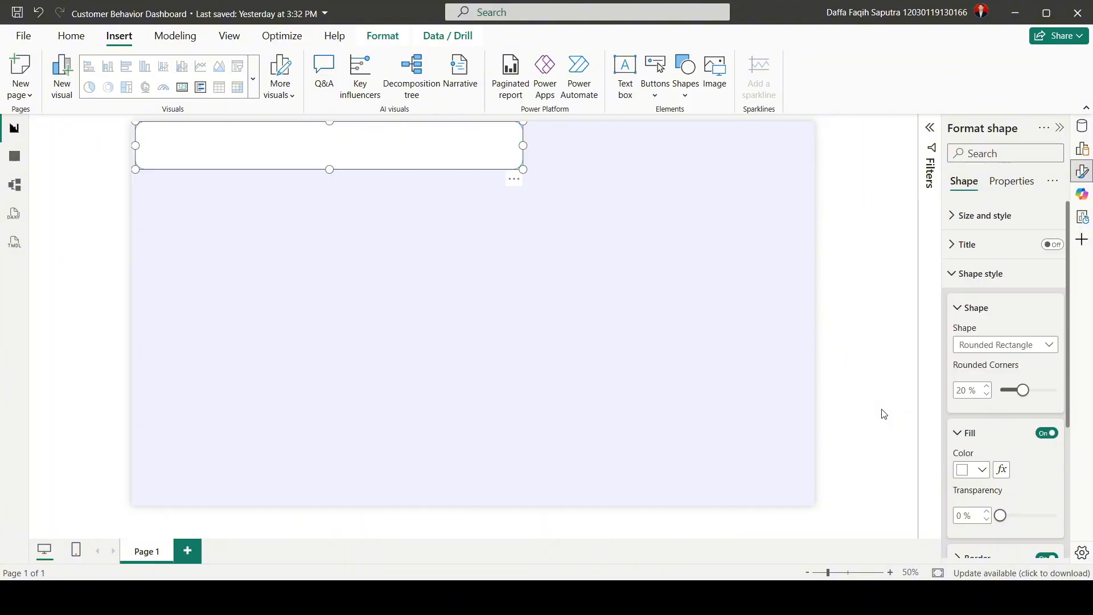
scroll(1005, 430, down, 3)
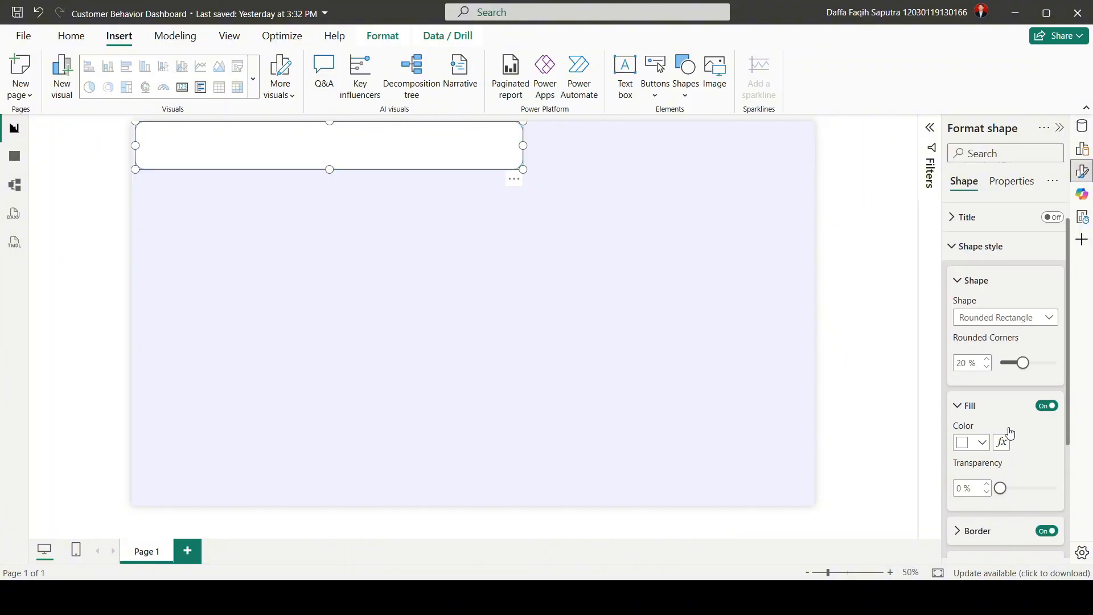
click(1046, 487)
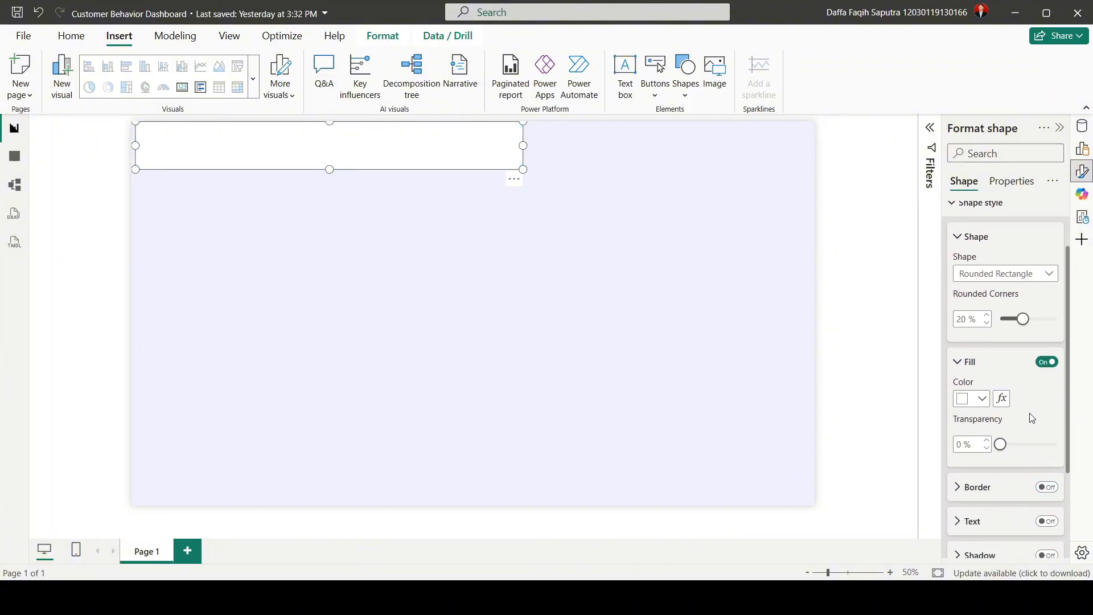
Place the white rectangle at horizontal position 45 and vertical position 150, and save the report.
drag(394, 142, 416, 203)
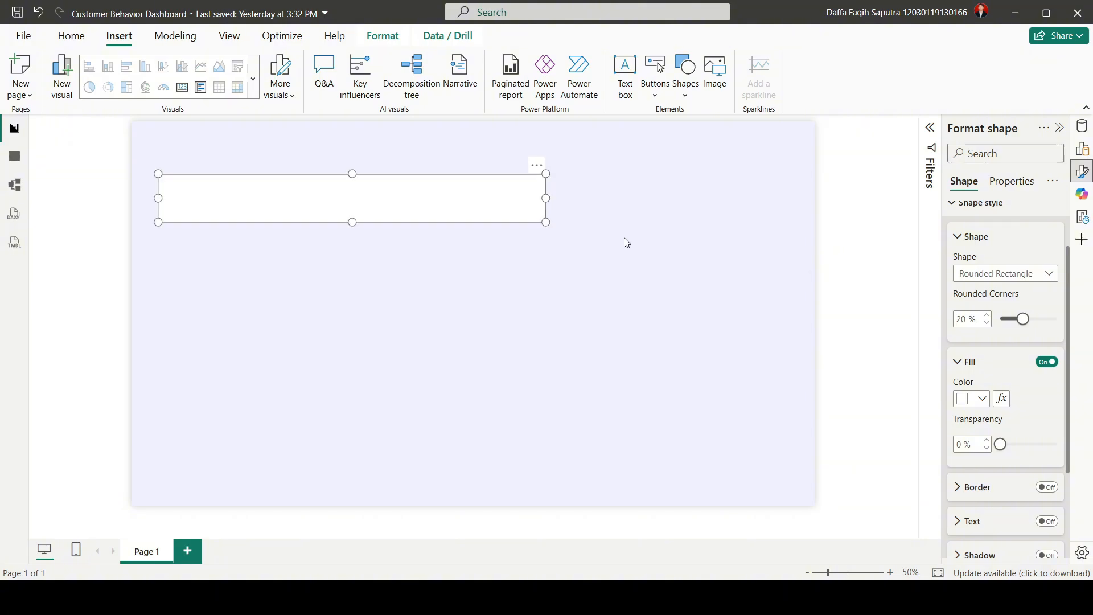
scroll(993, 273, up, 2)
click(968, 273)
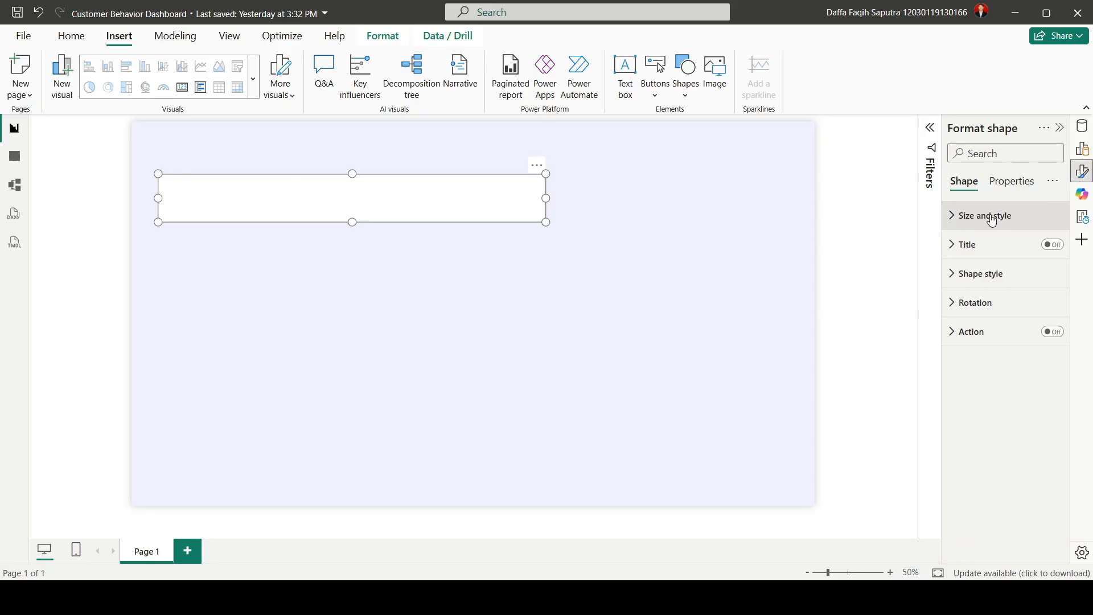
click(966, 218)
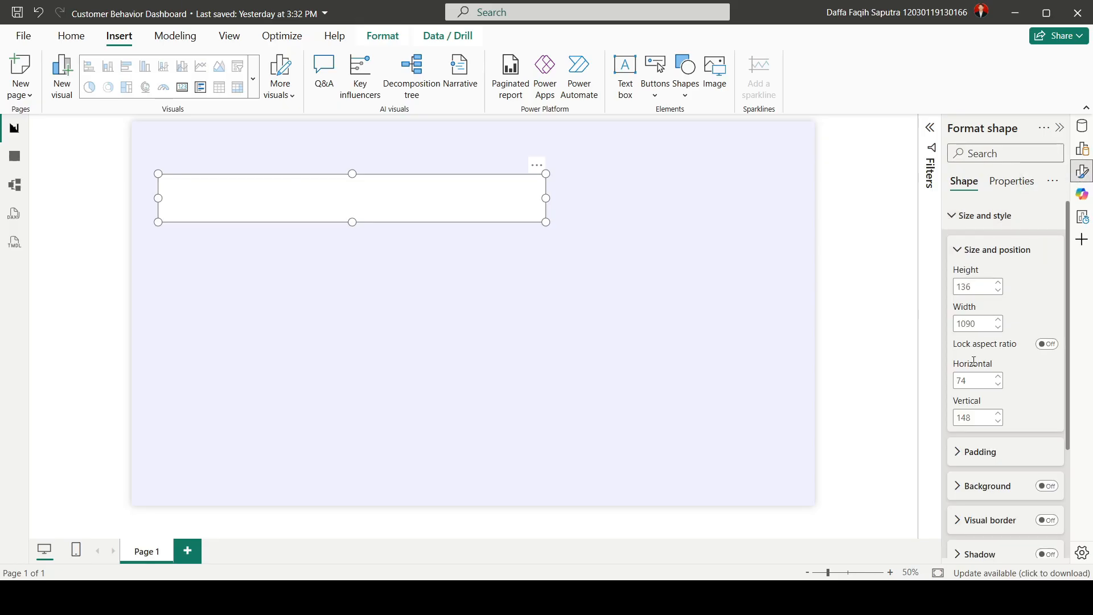
click(974, 381)
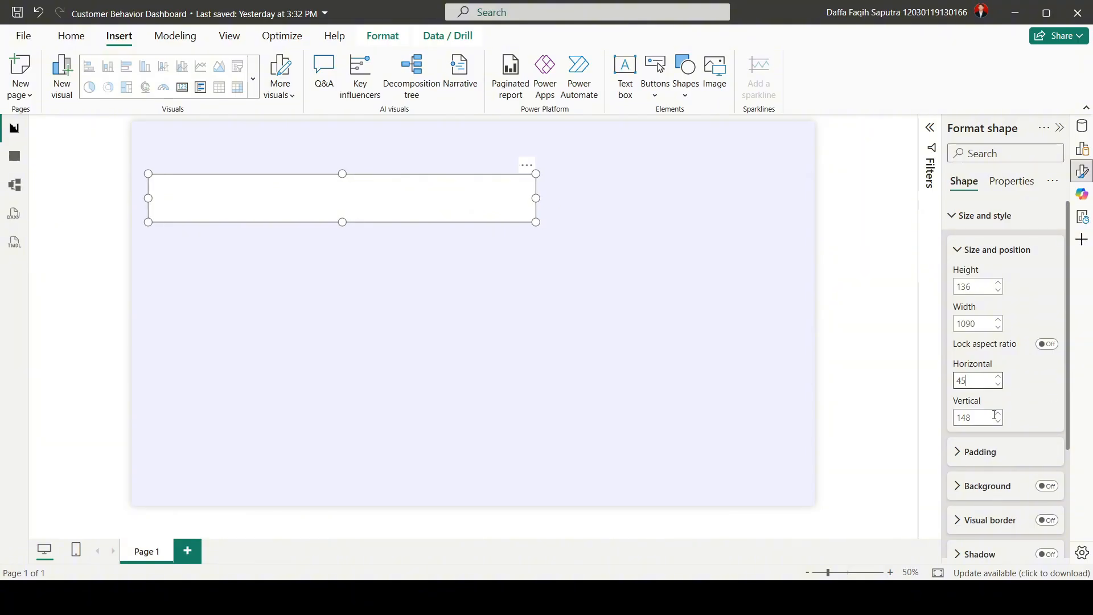
key(Tab)
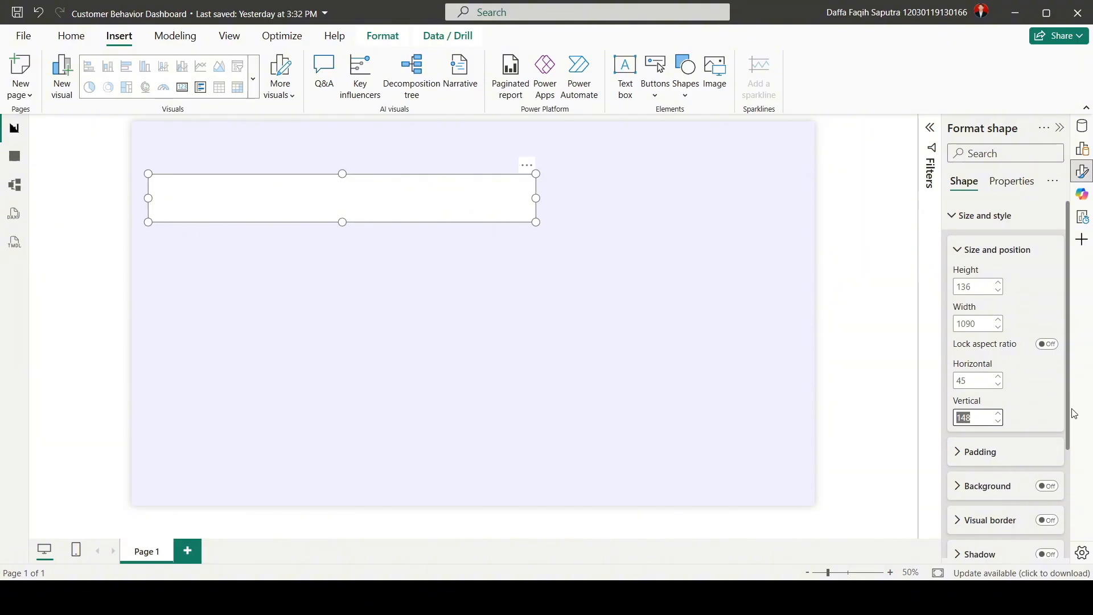
text(150)
key(Return)
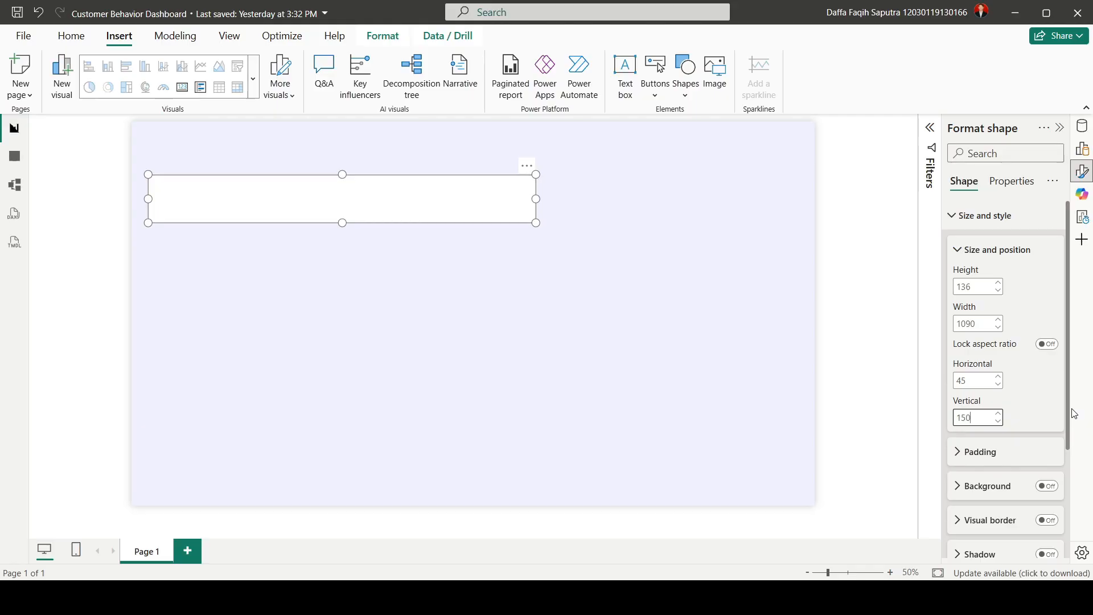
click(755, 356)
key(ctrl+s)
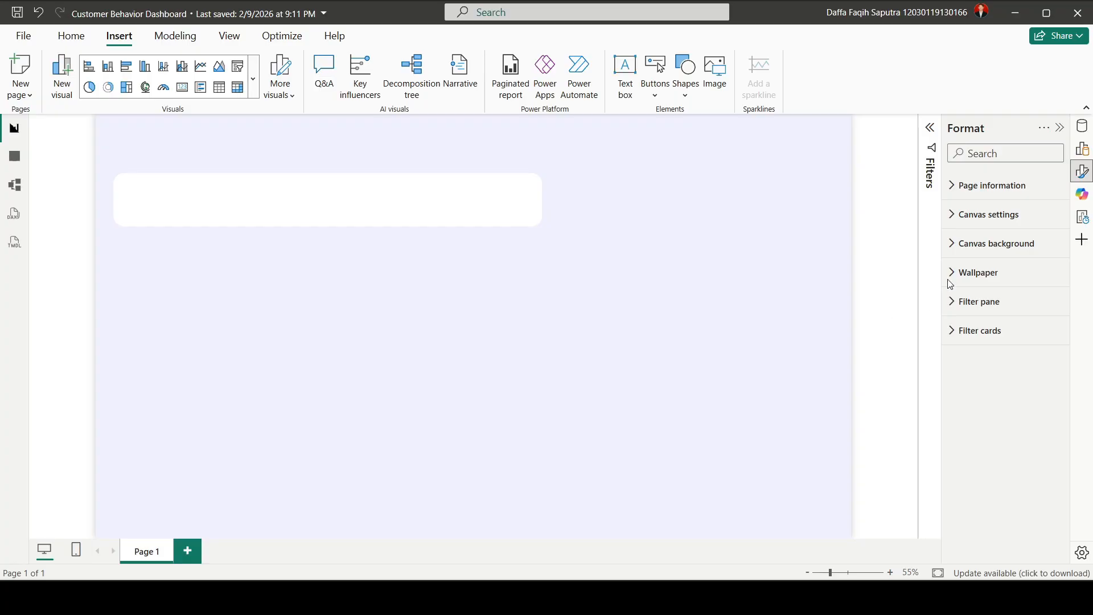
Add a card visual showing the Total Revenue measure from the Dax Measures table.
click(1082, 149)
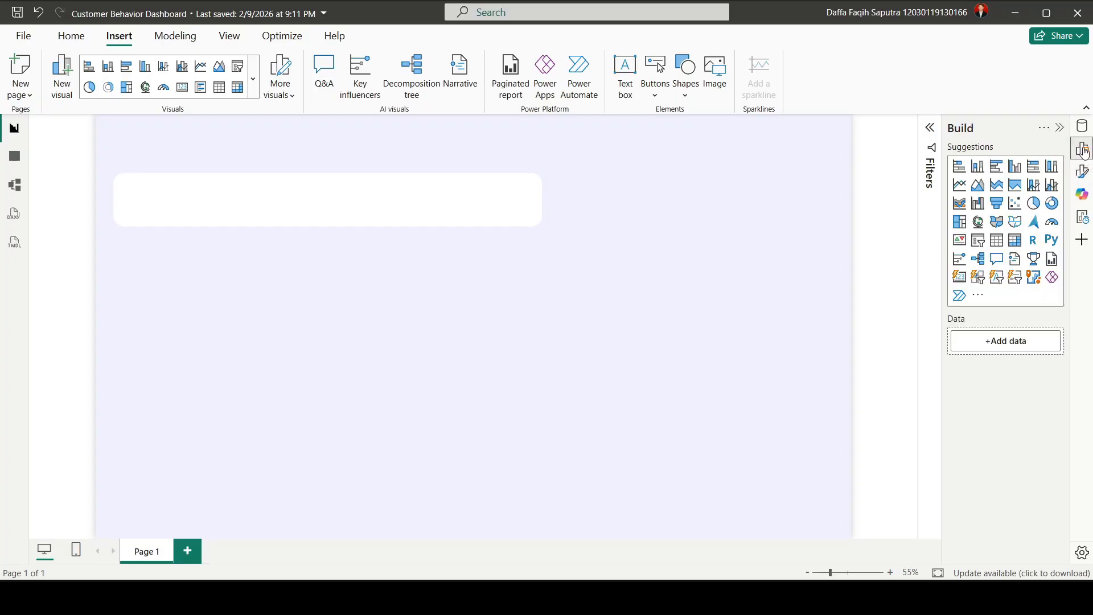
click(960, 278)
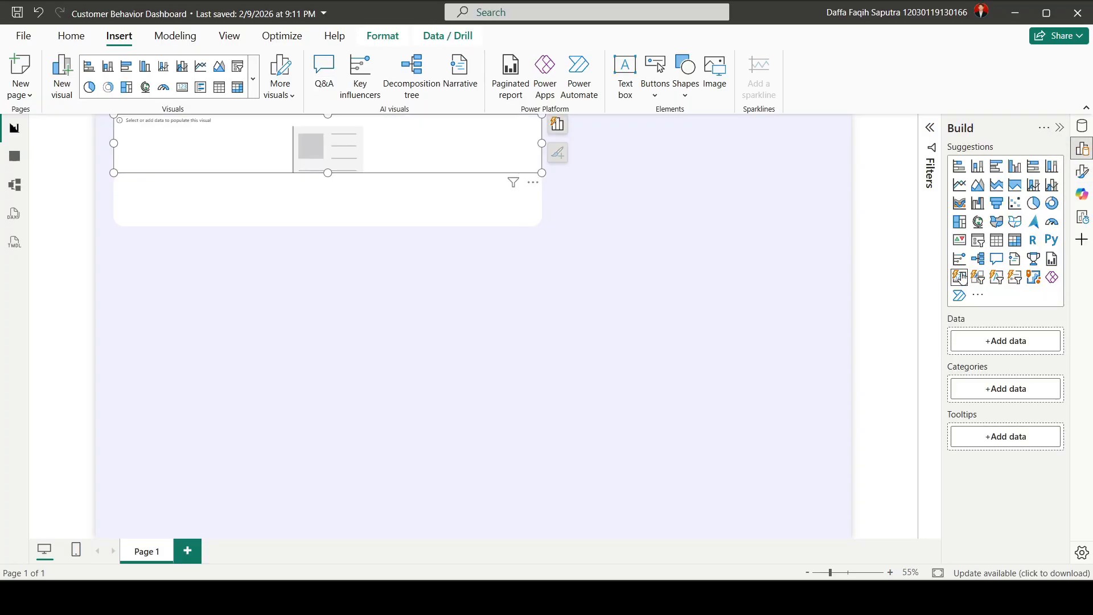
click(1006, 342)
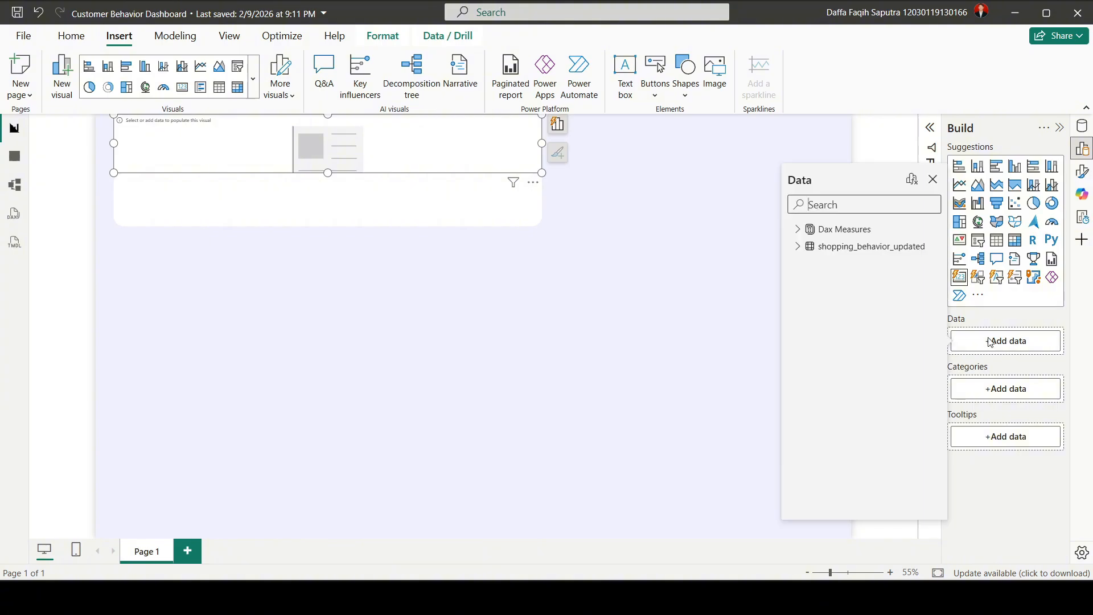
click(809, 230)
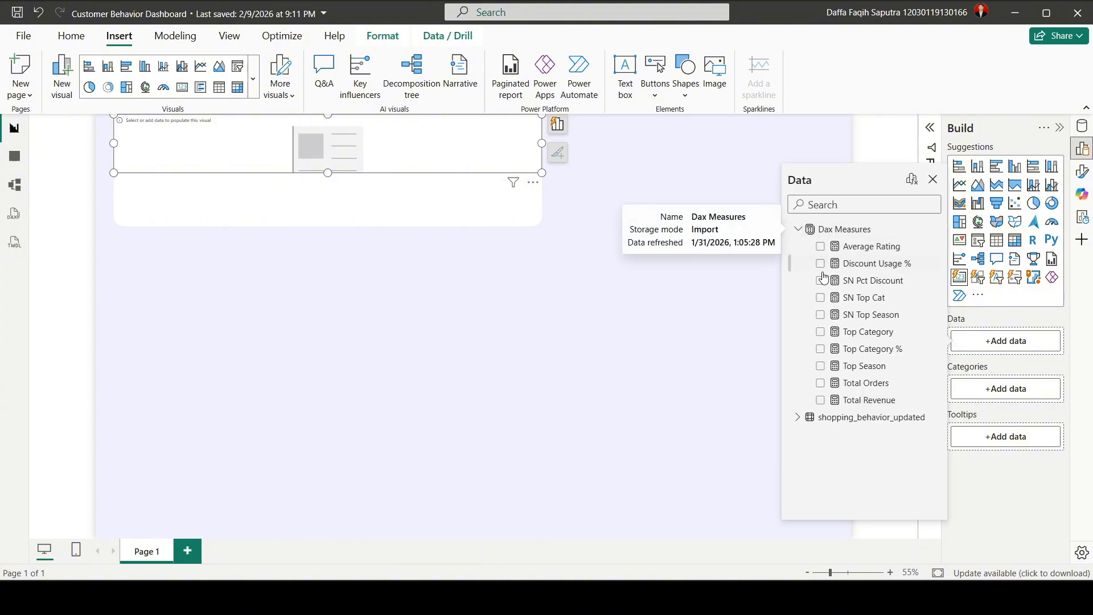
click(820, 400)
click(932, 179)
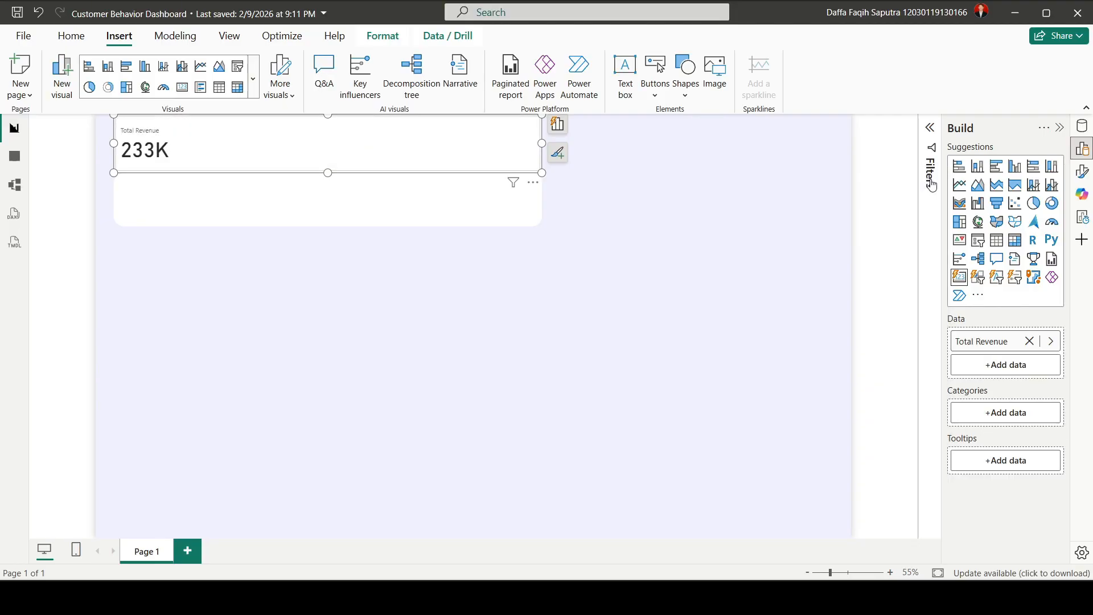
Resize the Total Revenue card to height 110 and width 170, and turn off its background.
click(1083, 174)
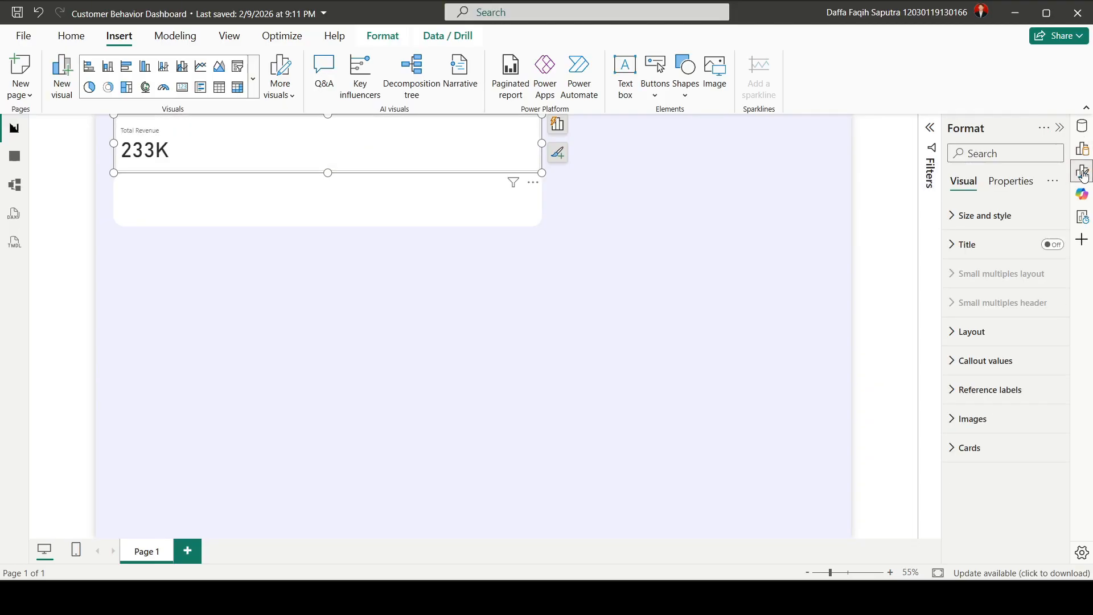
click(979, 220)
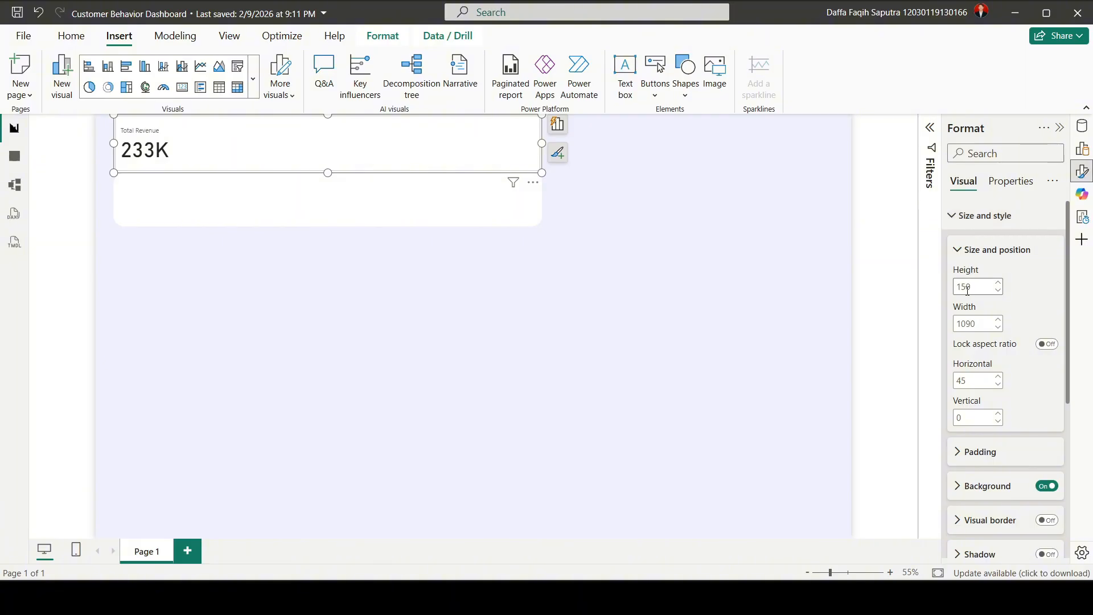
drag(959, 286, 1036, 291)
text(110)
key(Tab)
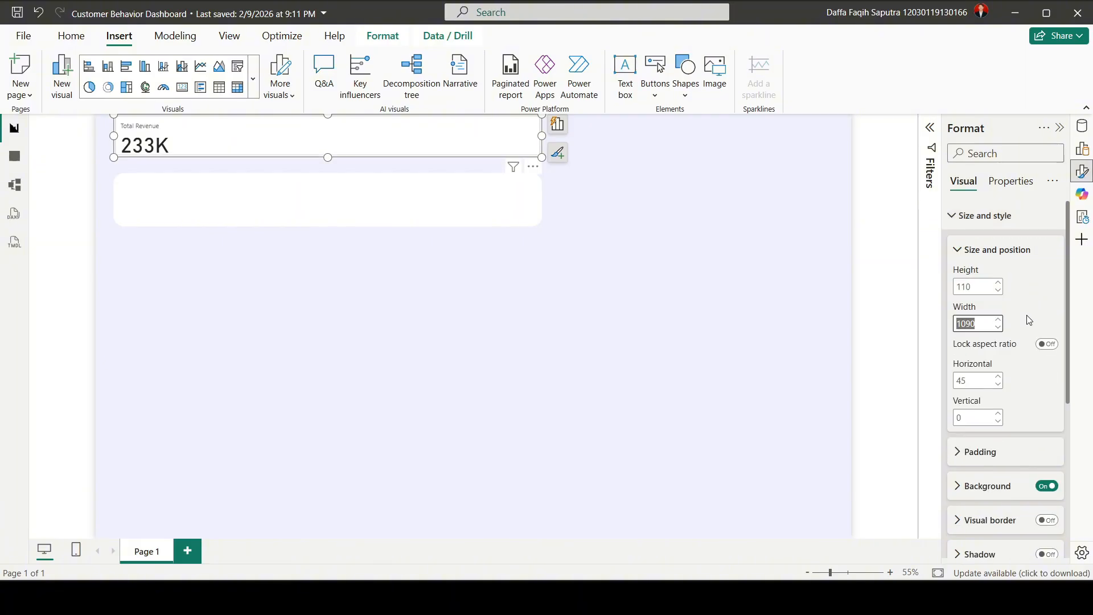
text(17)
key(Return)
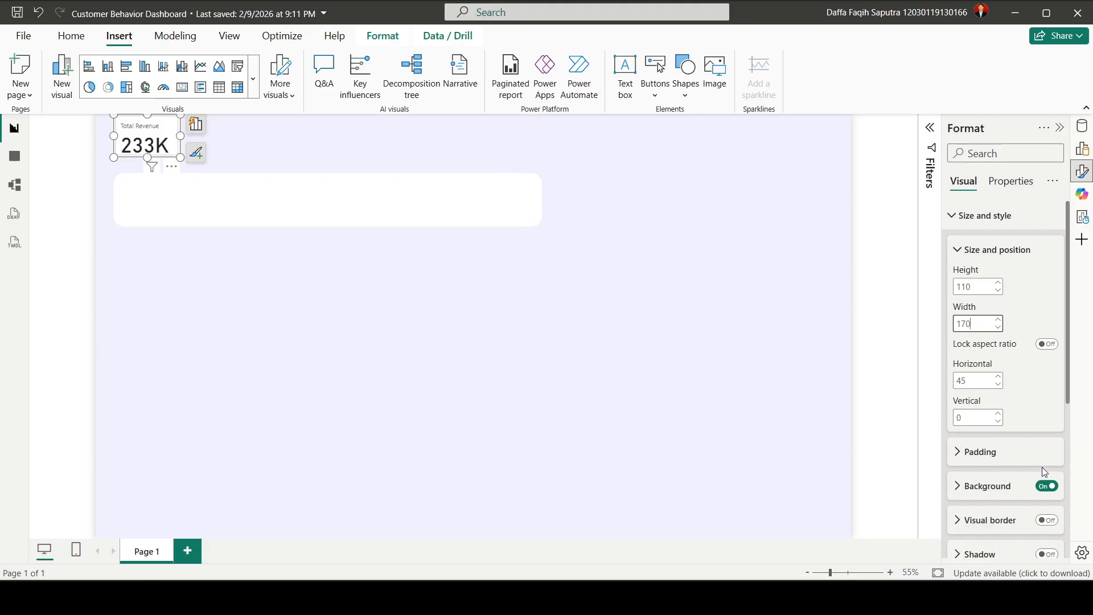
click(1047, 485)
click(1017, 220)
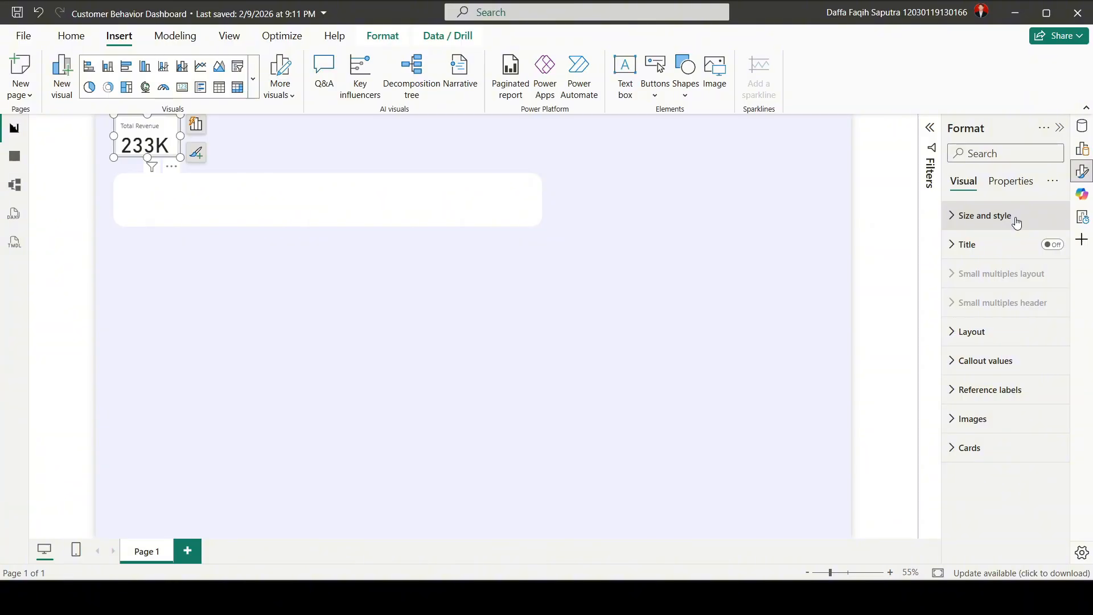
Set the callout value font size of the Total Revenue series to 26.
click(999, 365)
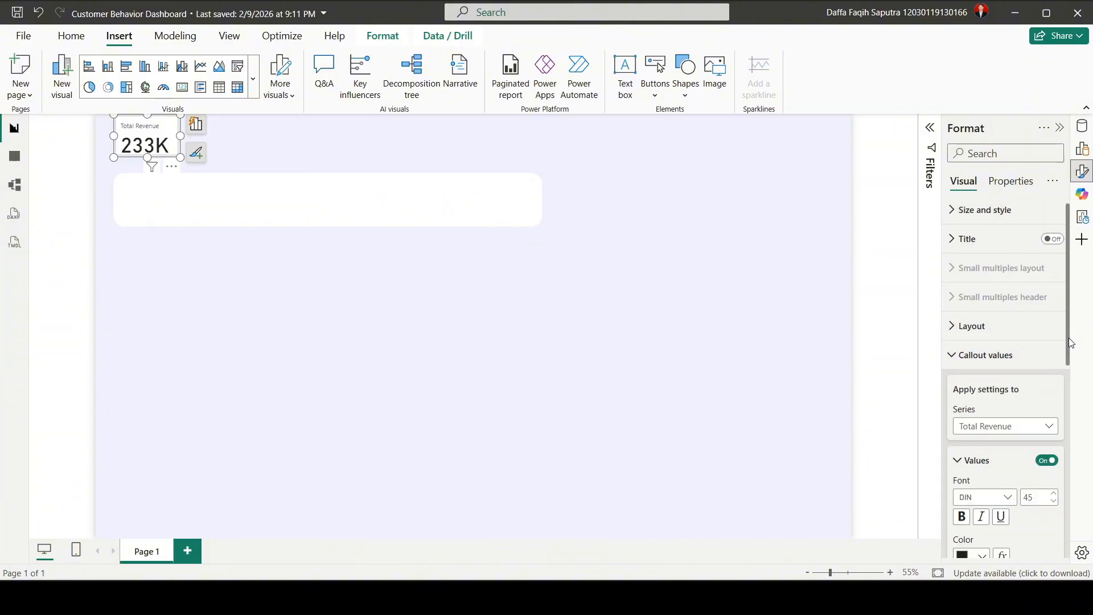
scroll(1069, 341, down, 3)
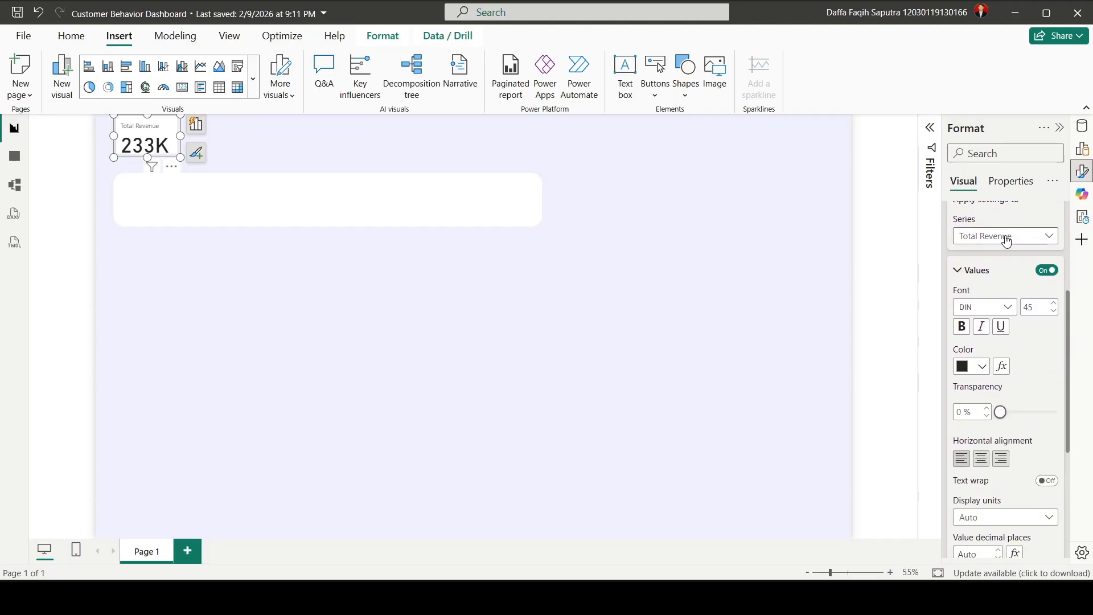
click(1006, 239)
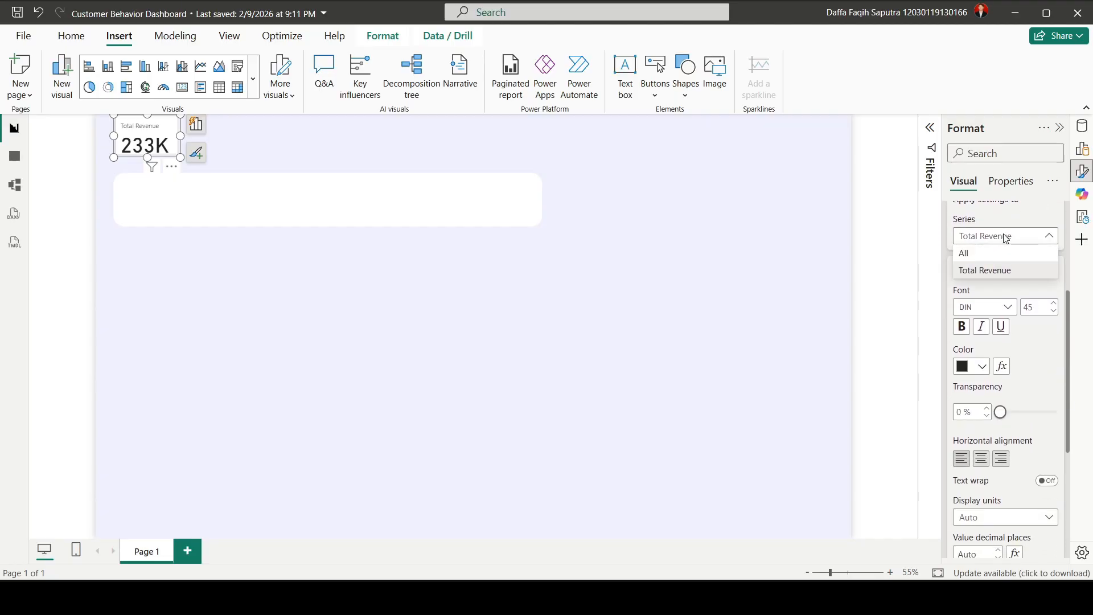
click(991, 273)
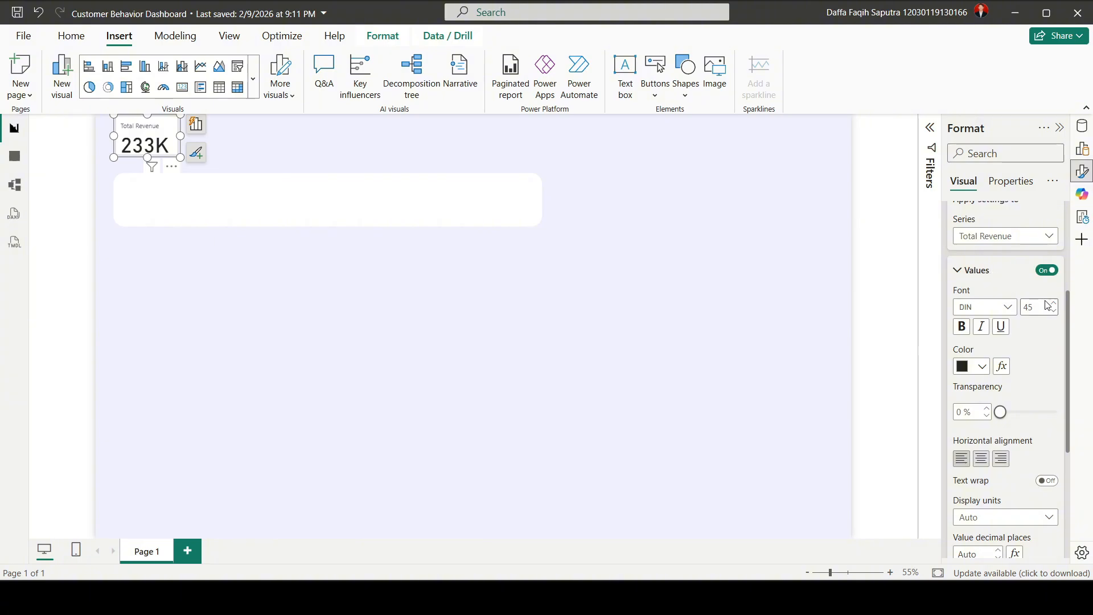
drag(1071, 322, 1072, 349)
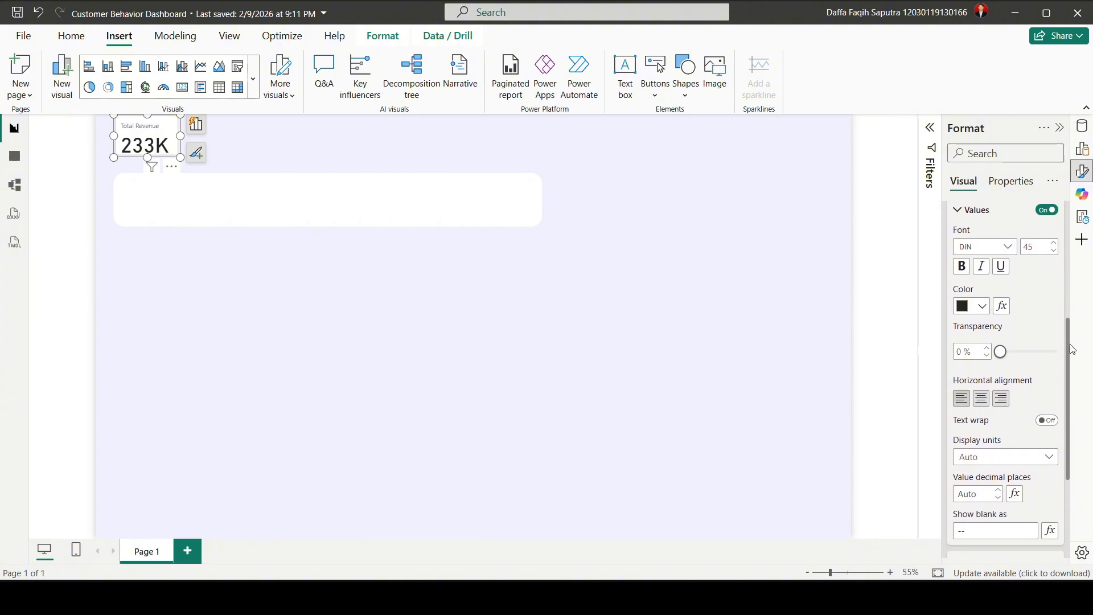
click(1033, 252)
text(26)
key(Return)
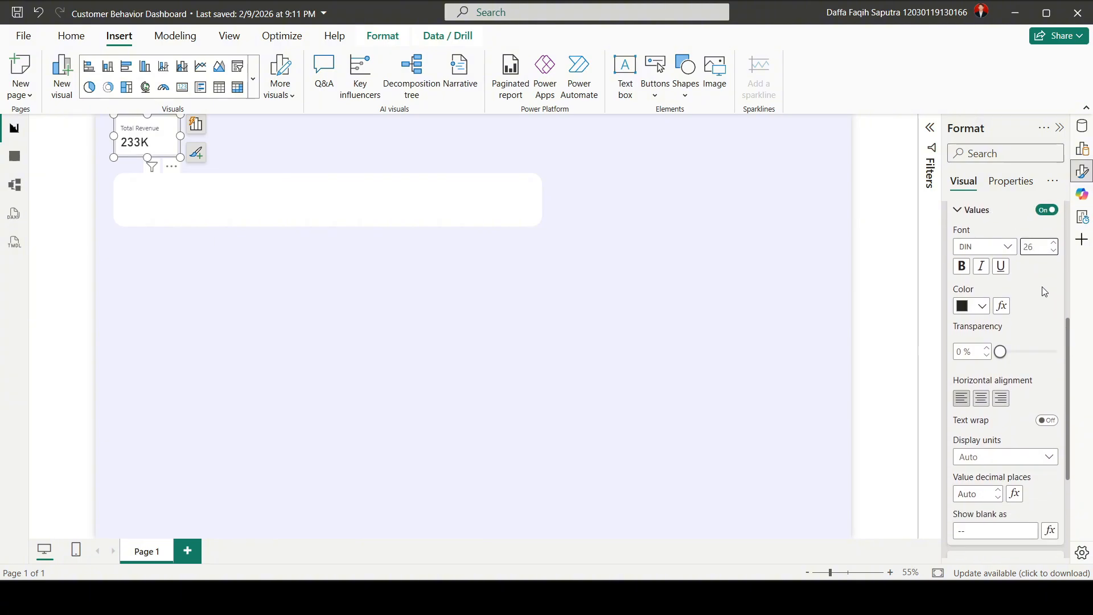
Set the display units of the Total Revenue callout value to None.
click(1013, 462)
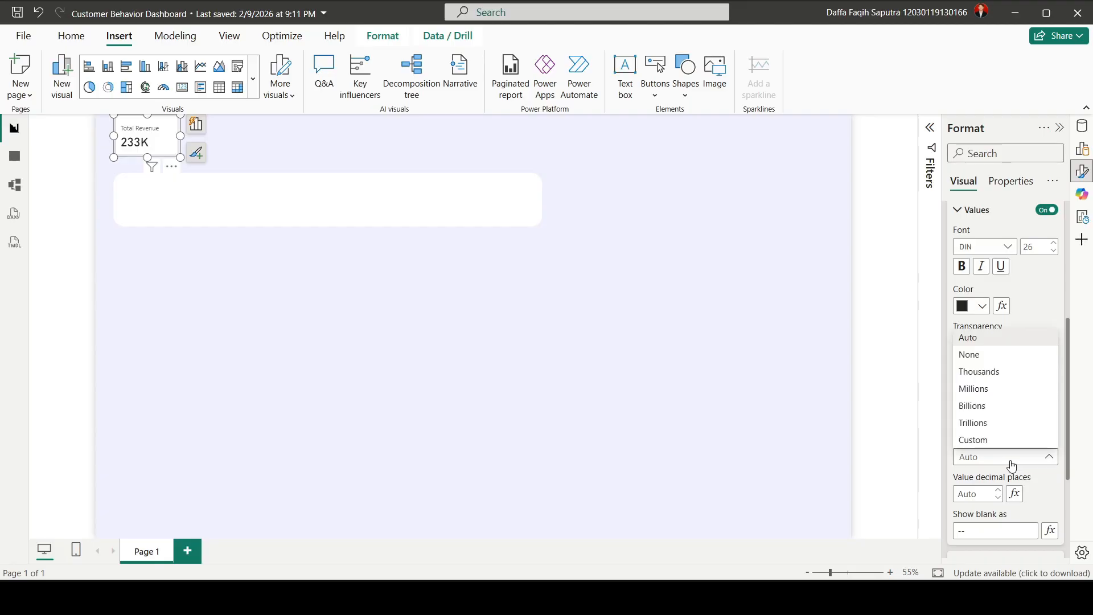
click(992, 358)
scroll(1054, 376, up, 1)
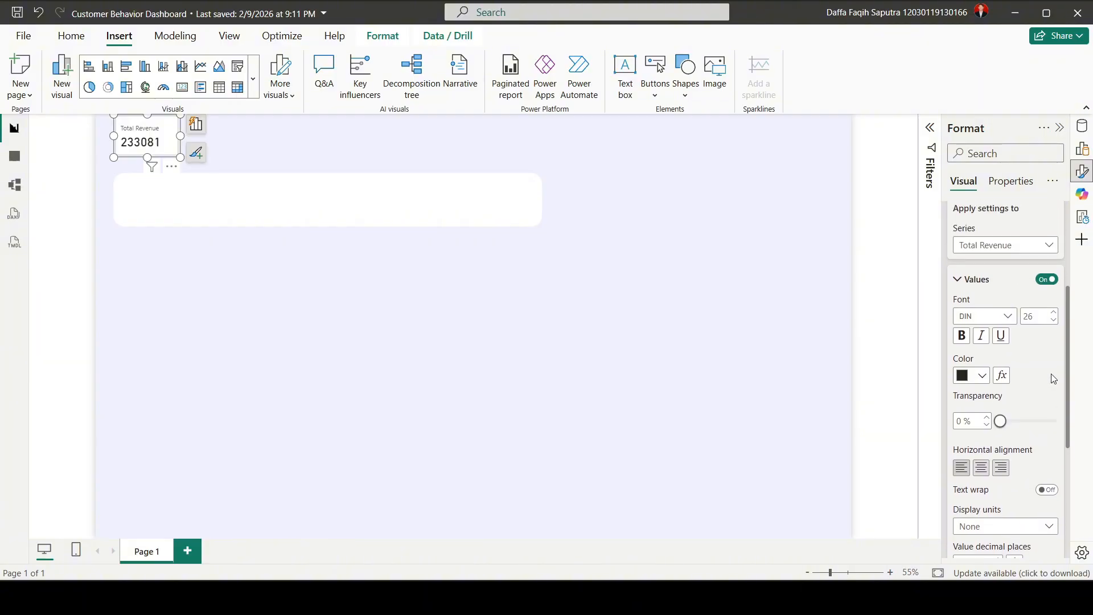
scroll(1050, 370, up, 2)
click(1002, 245)
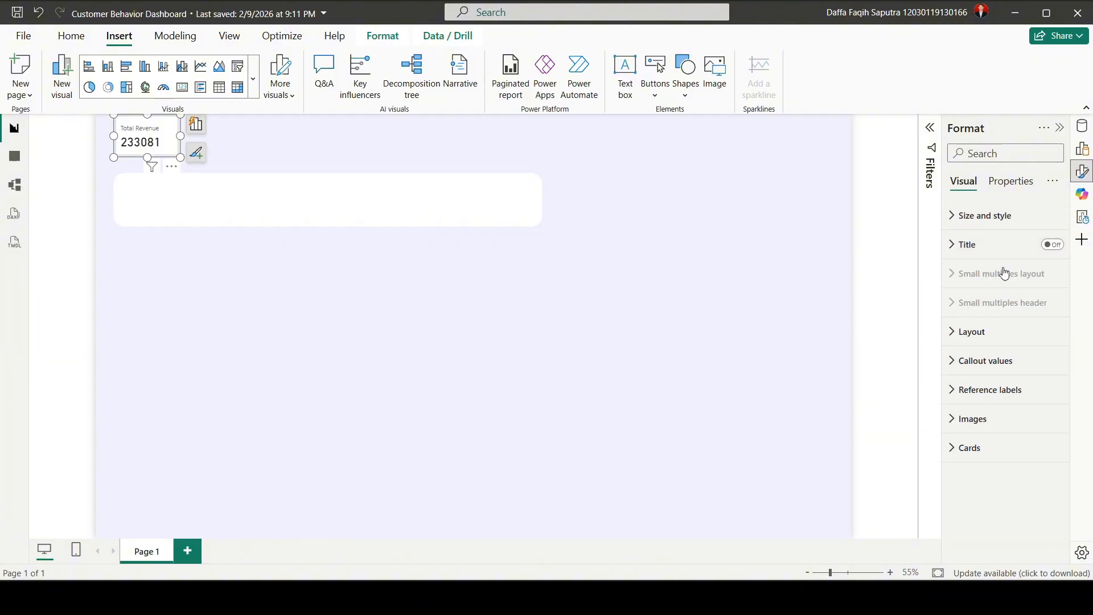
Turn off the background and border in the Total Revenue visual's card settings.
click(989, 447)
scroll(1025, 393, down, 3)
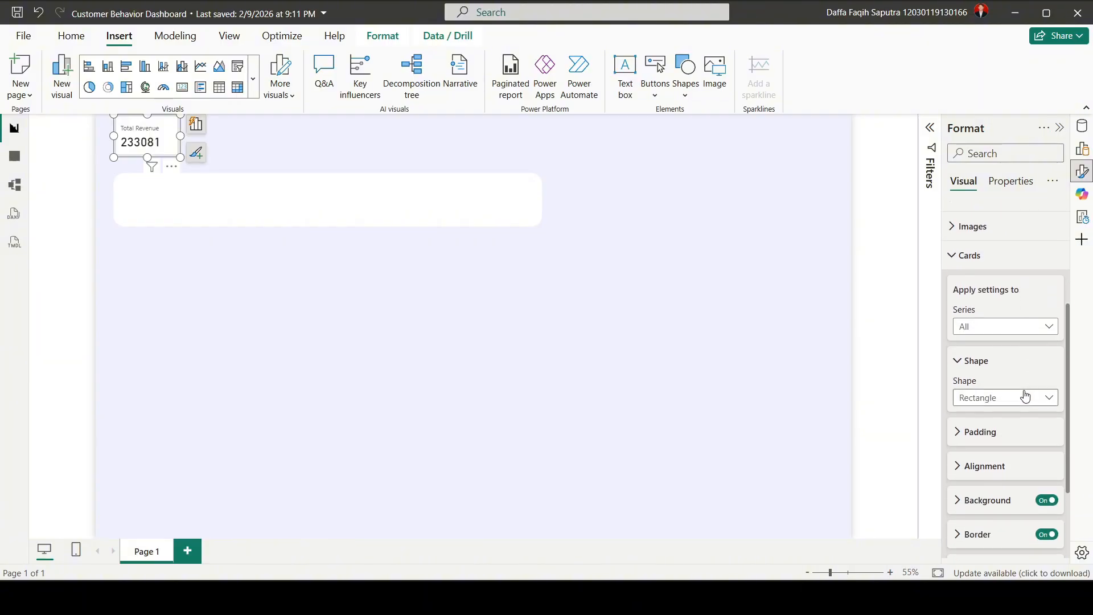
scroll(1025, 392, down, 2)
click(1048, 379)
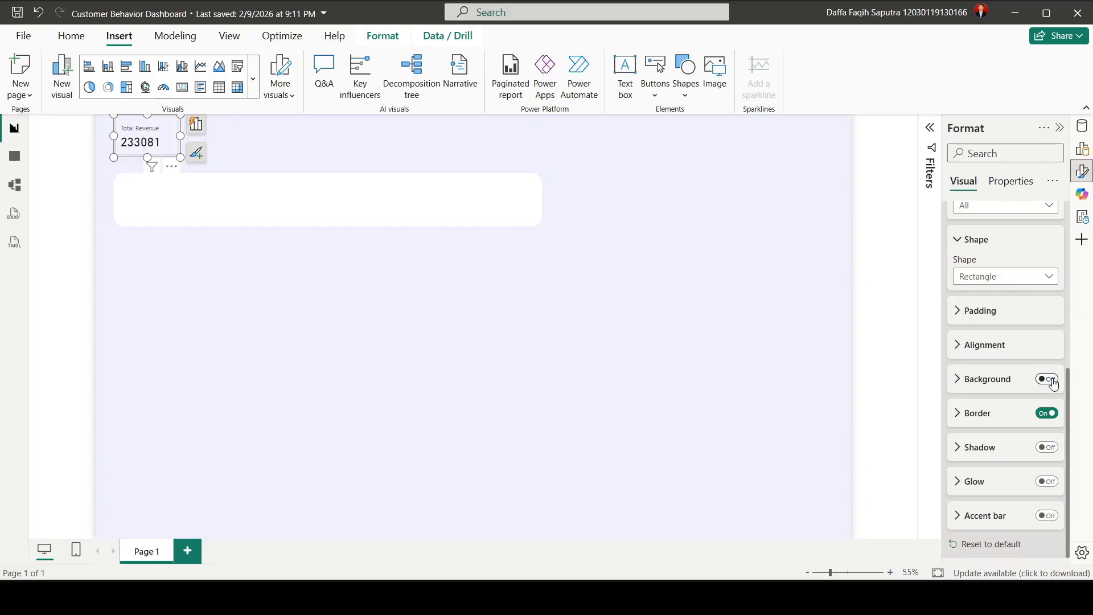
click(1047, 413)
Move the Total Revenue card onto the white panel, near its left end with room for an icon beside it.
scroll(1011, 421, up, 2)
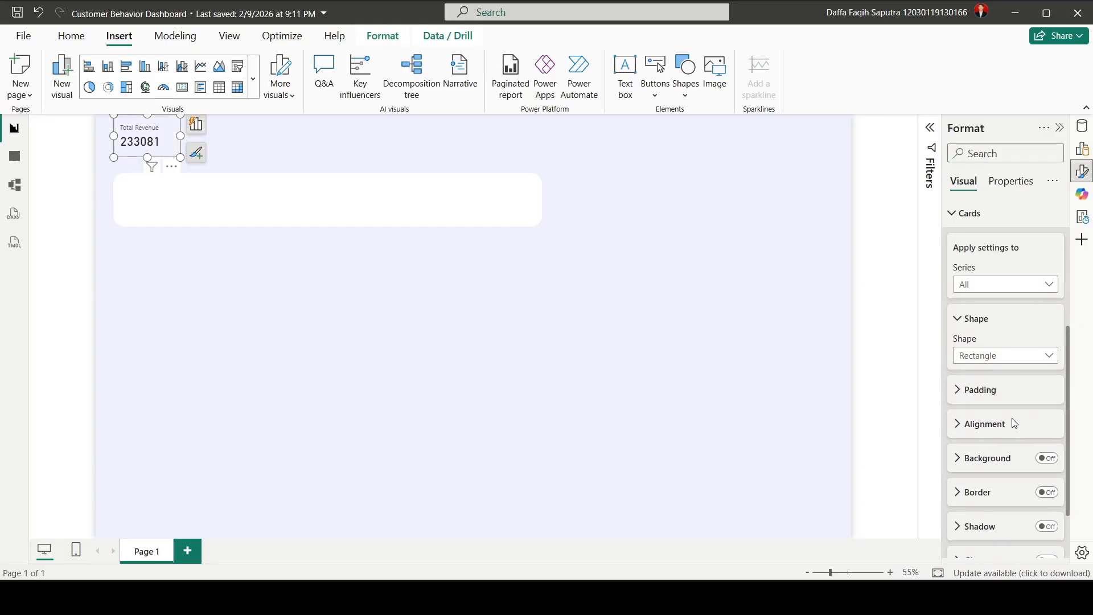
scroll(1012, 419, up, 2)
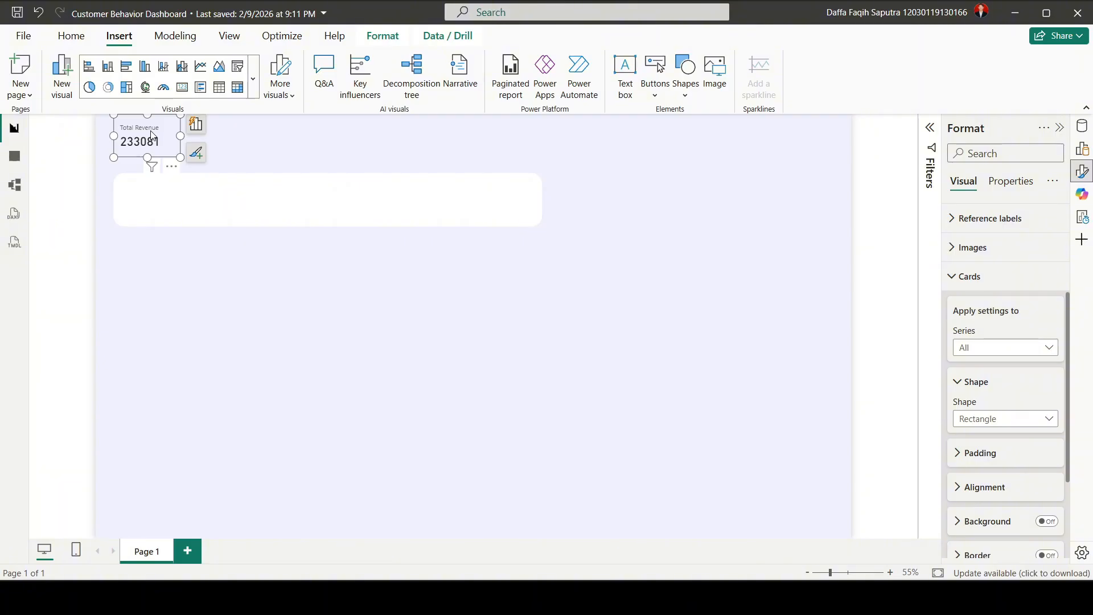
drag(151, 136, 196, 212)
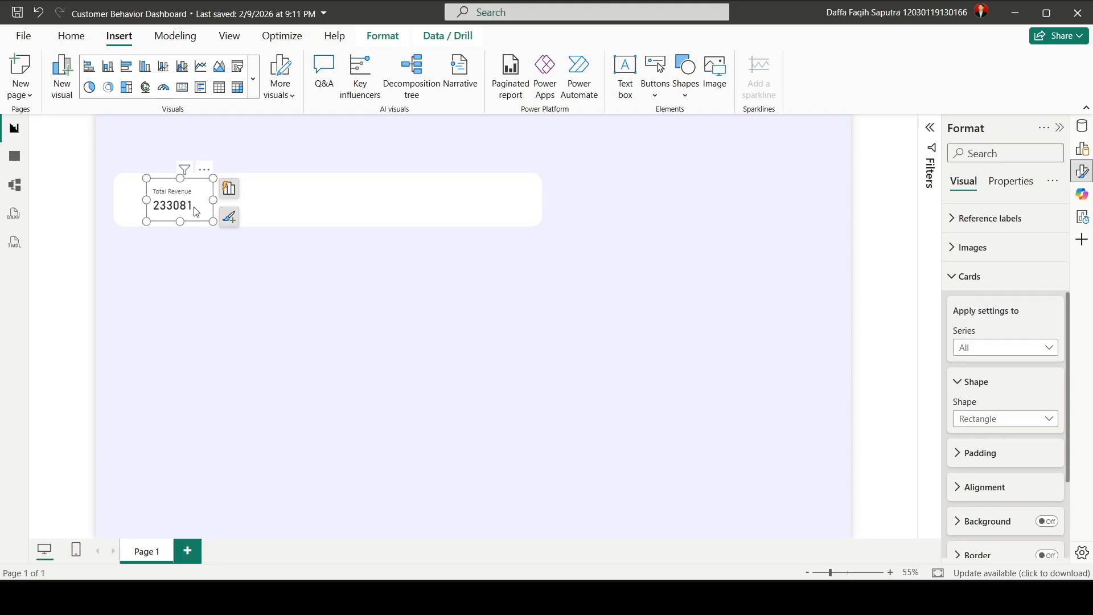
click(236, 286)
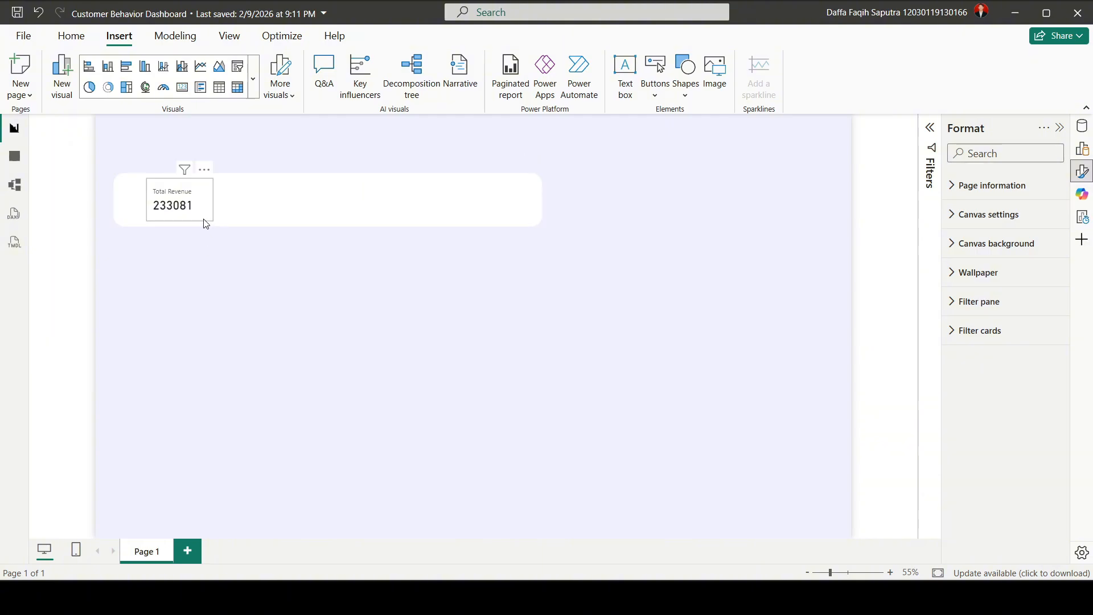
Format the Total Revenue measure in the Dax Measures table with a thousands separator.
click(1081, 132)
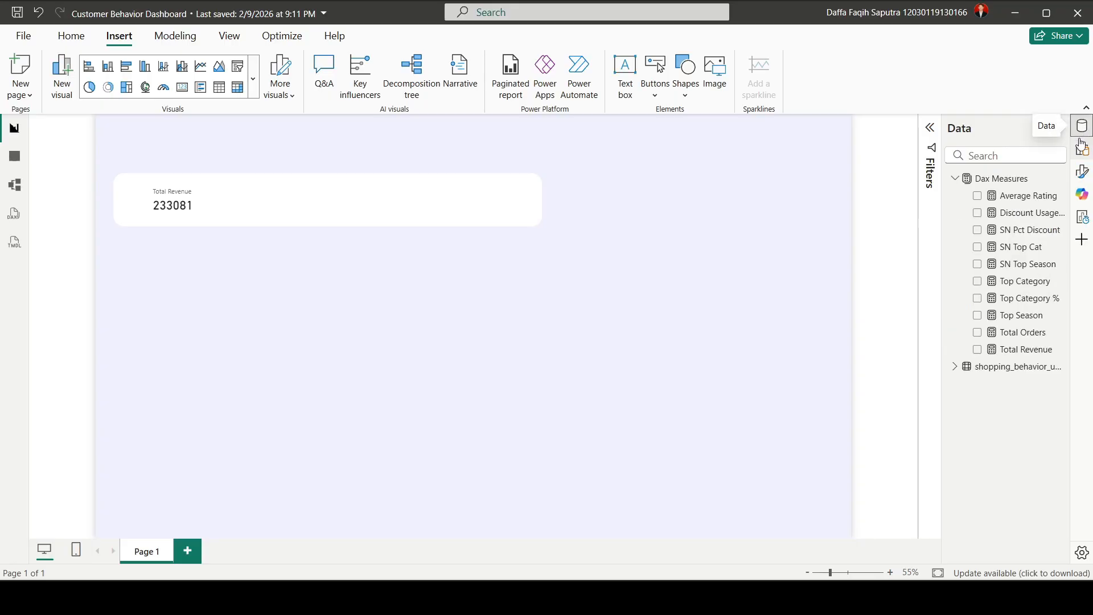
click(1025, 351)
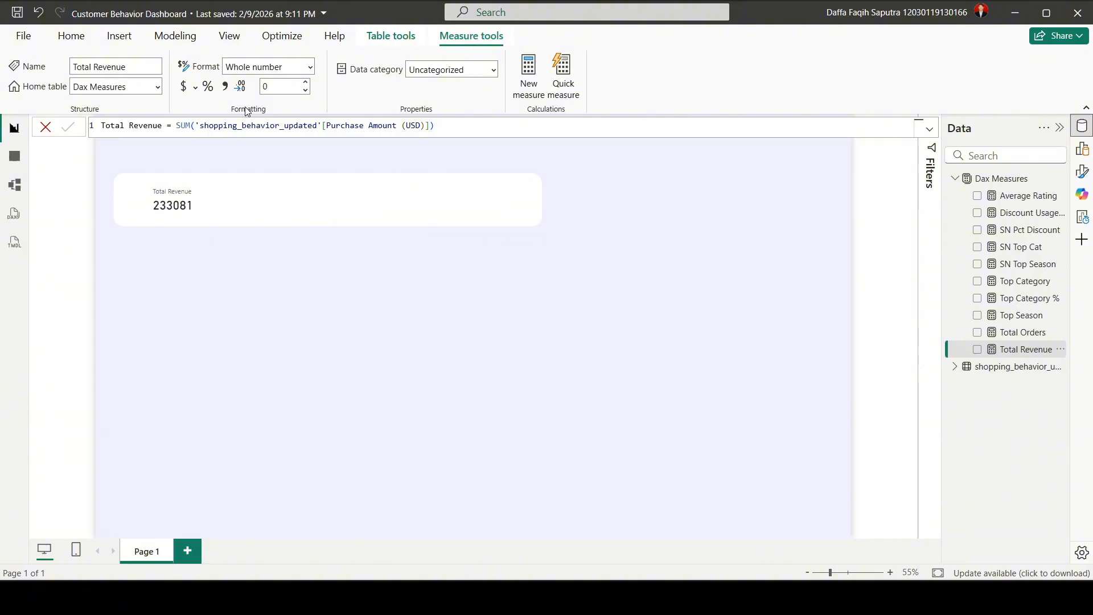
click(226, 87)
Insert the image money-tag (1).png from the Icon and Image folder.
click(122, 38)
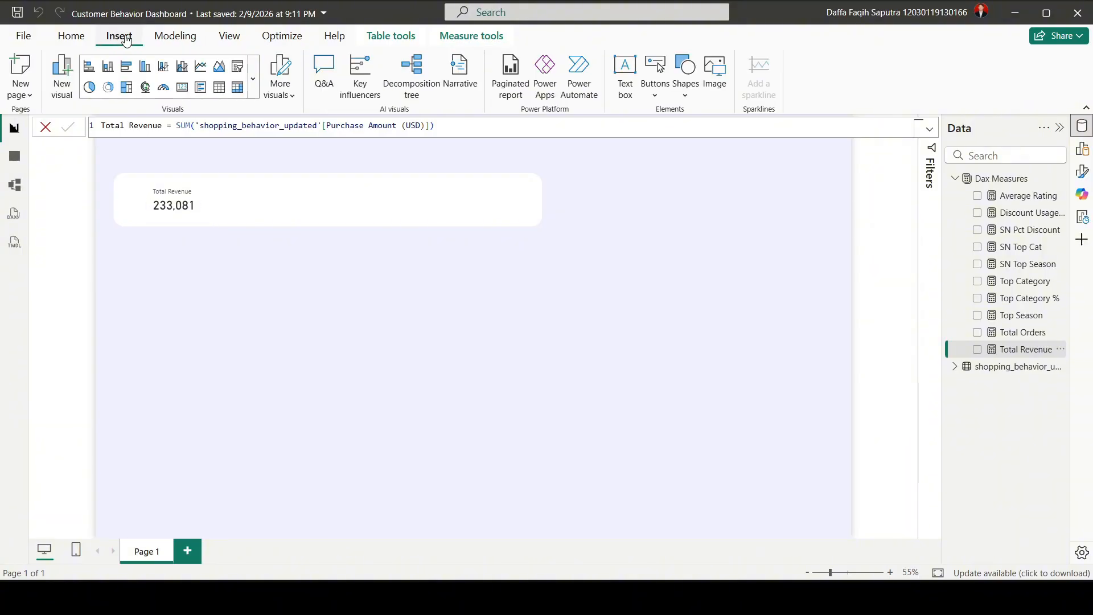
click(717, 86)
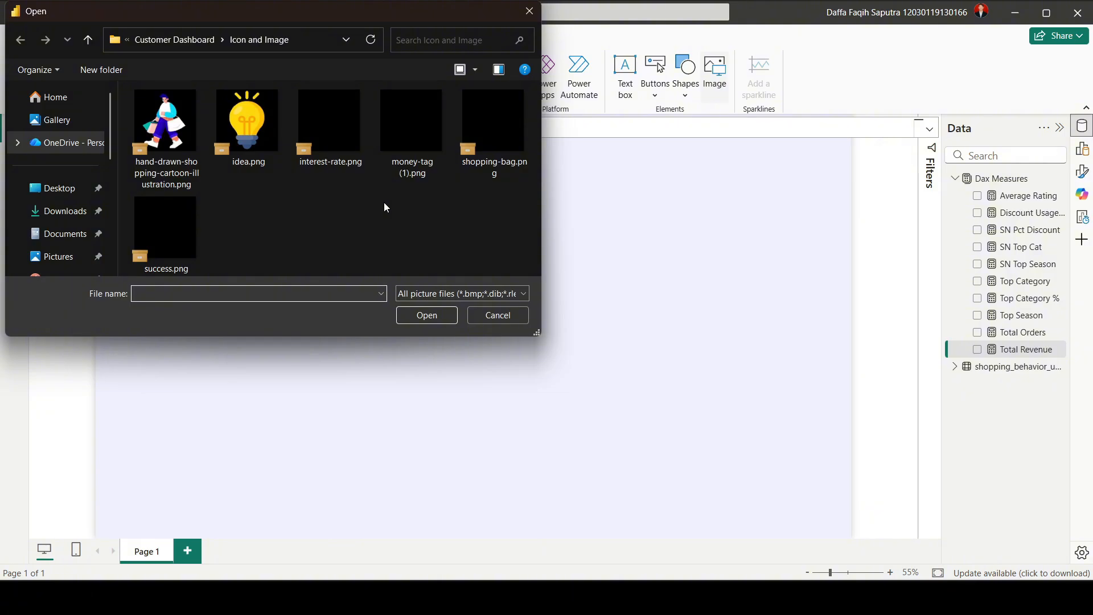
click(412, 134)
click(429, 311)
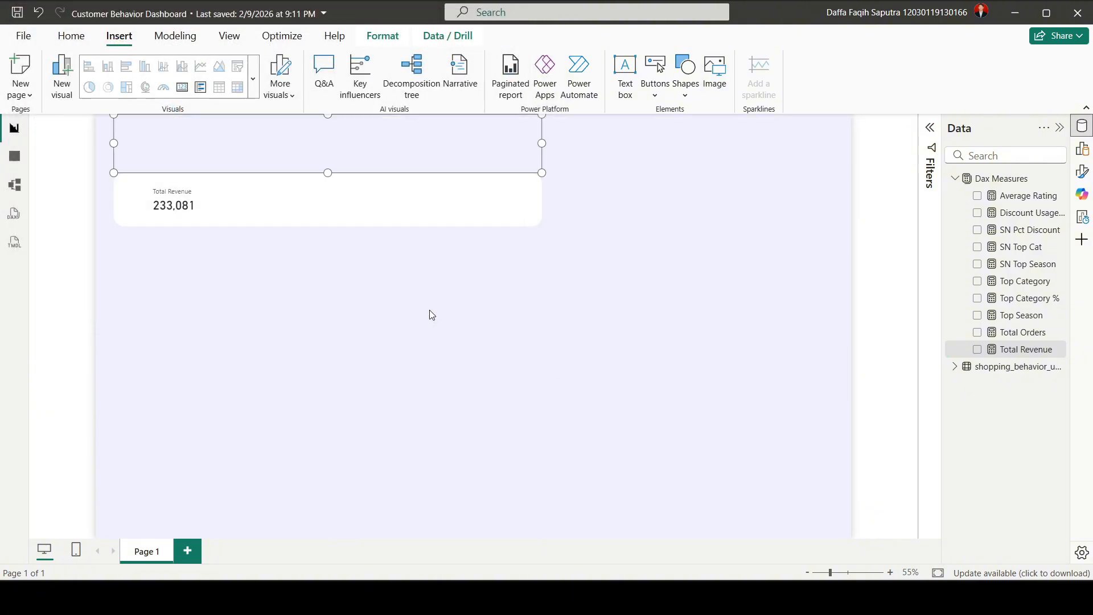
Unlock the money bag image's aspect ratio and set its height and width to 58.
click(1082, 171)
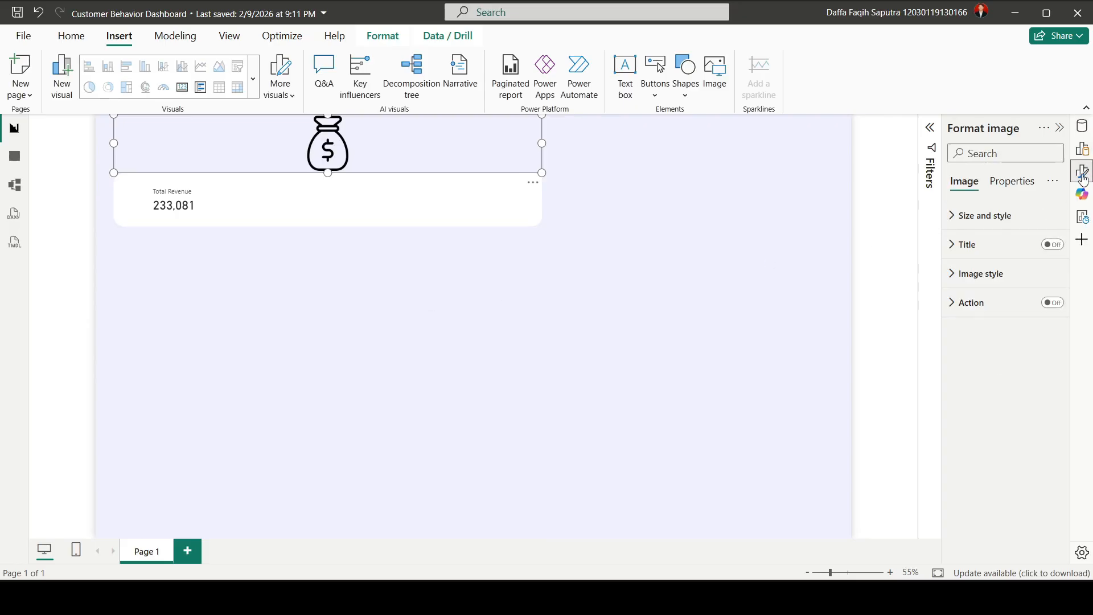
click(984, 214)
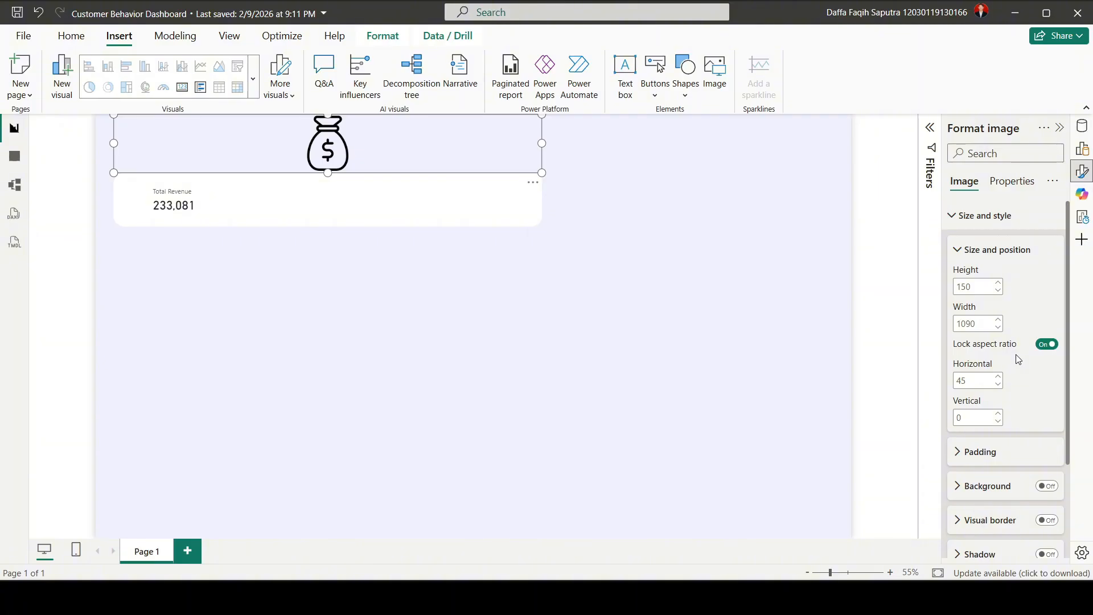
click(1051, 348)
double_click(980, 288)
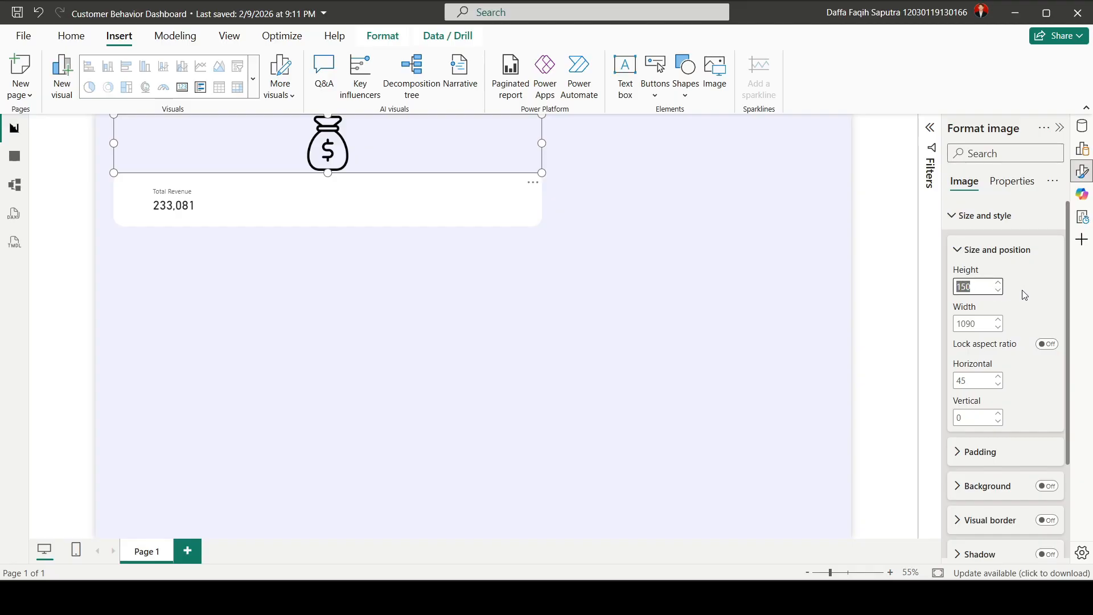
text(58)
key(Tab)
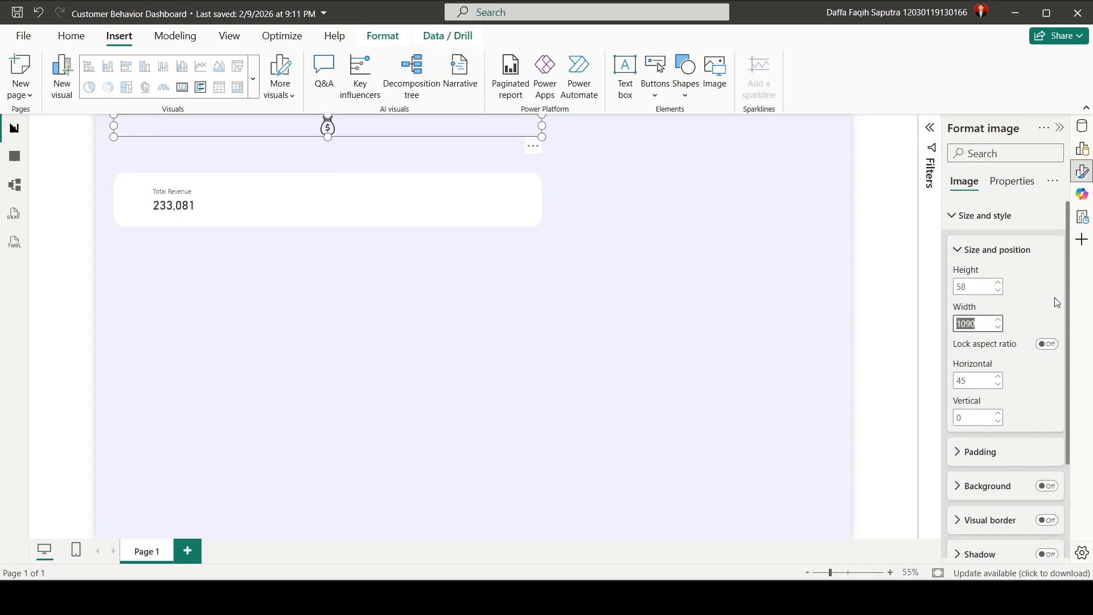
text(58)
key(Return)
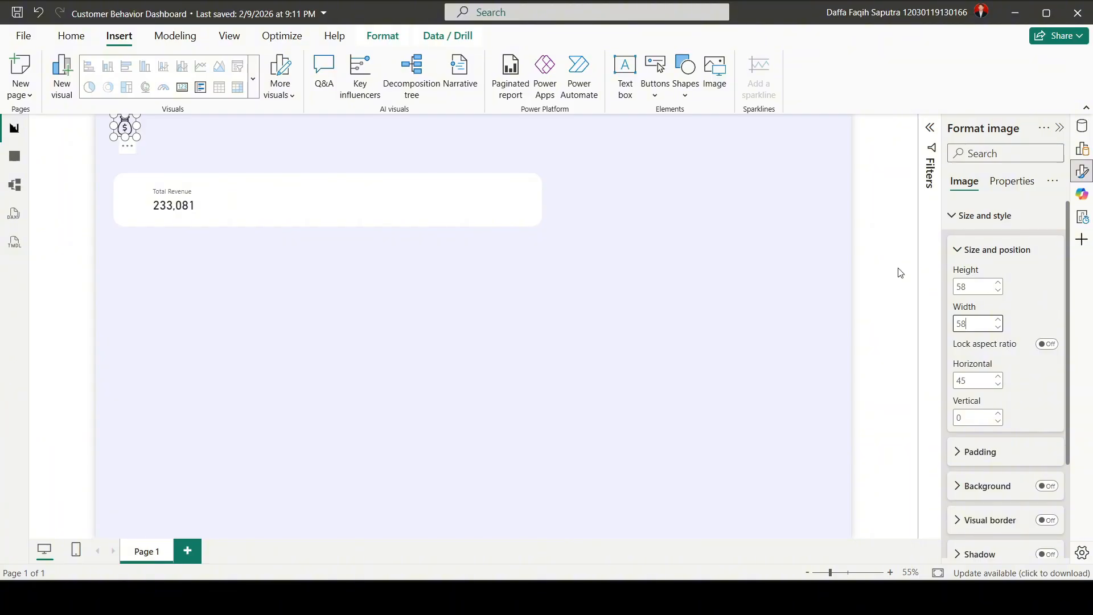
Place the money bag icon at about horizontal 70, vertical 188 on the white panel, and shift the Total Revenue card slightly right of it.
drag(127, 127, 135, 203)
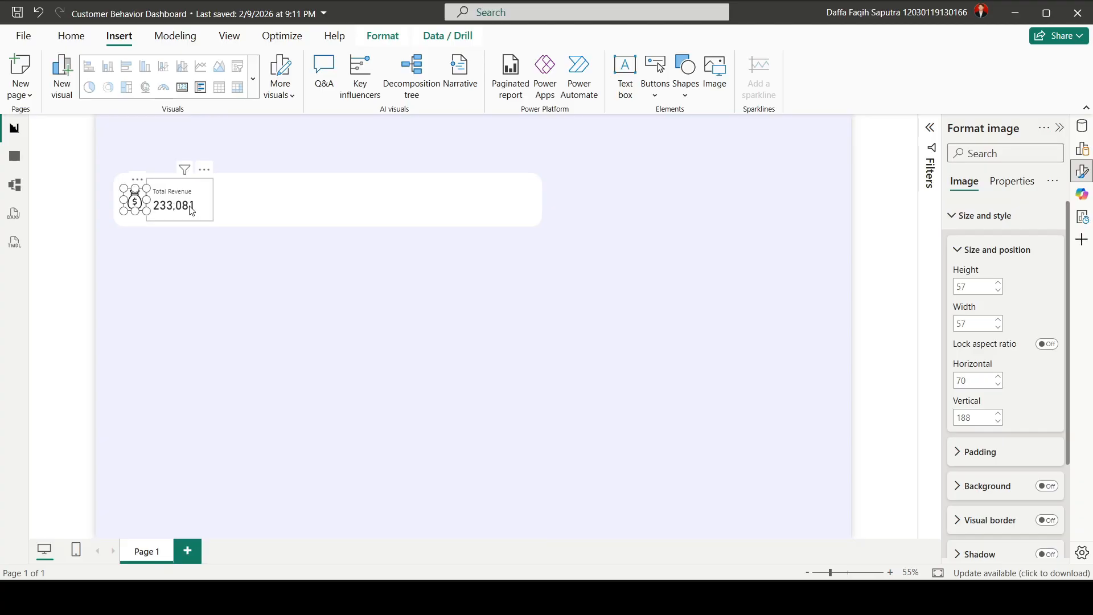
drag(192, 211, 188, 210)
click(317, 279)
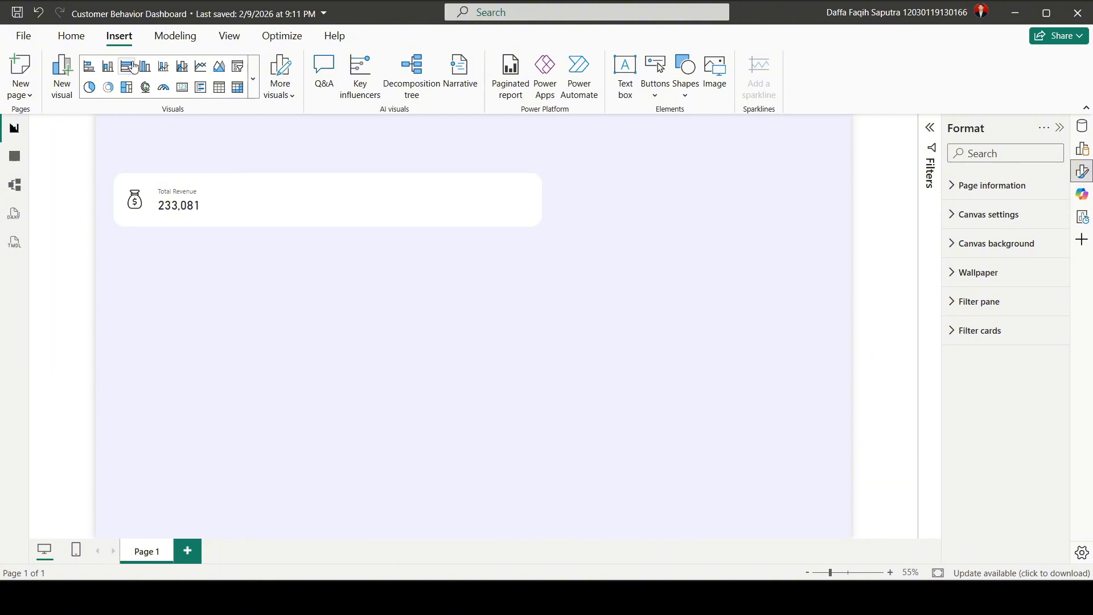
Insert a line shape and set its height to 44 and width to 38.
click(681, 94)
click(769, 273)
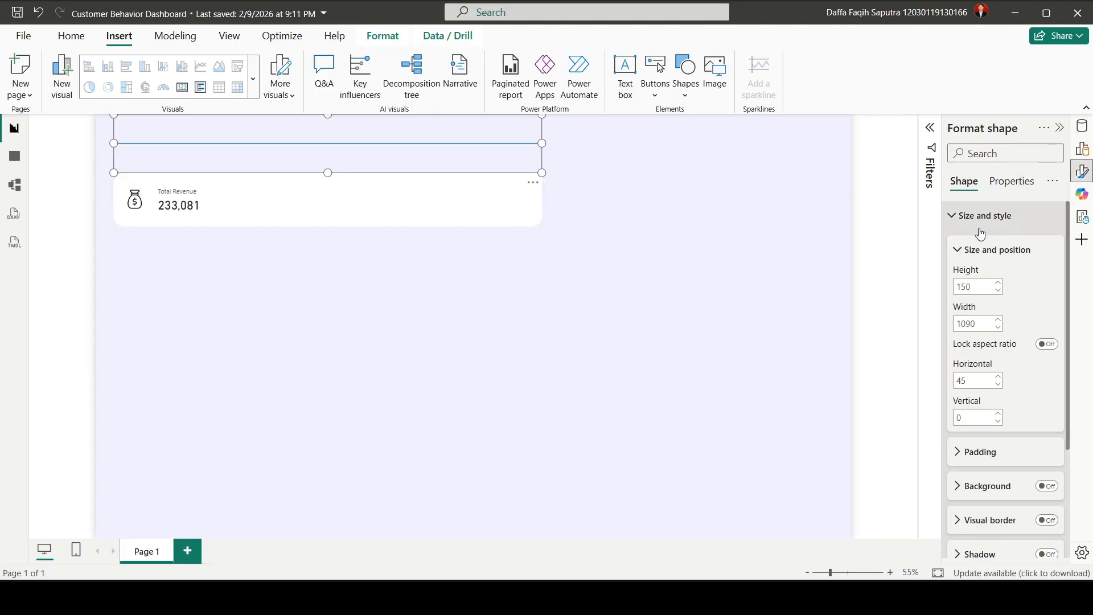
click(970, 286)
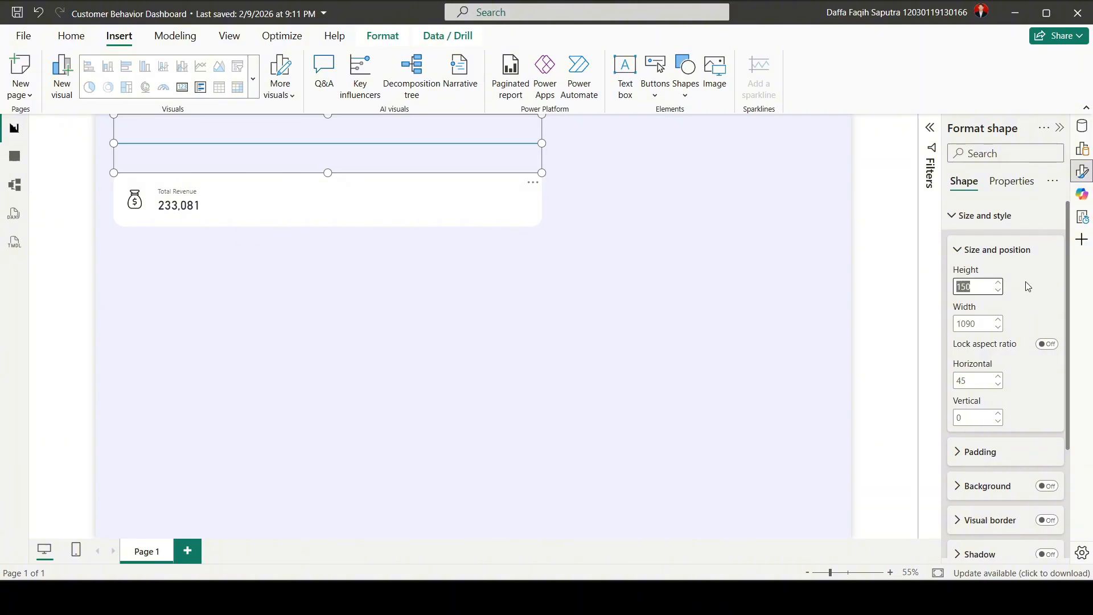
text(44)
key(Tab)
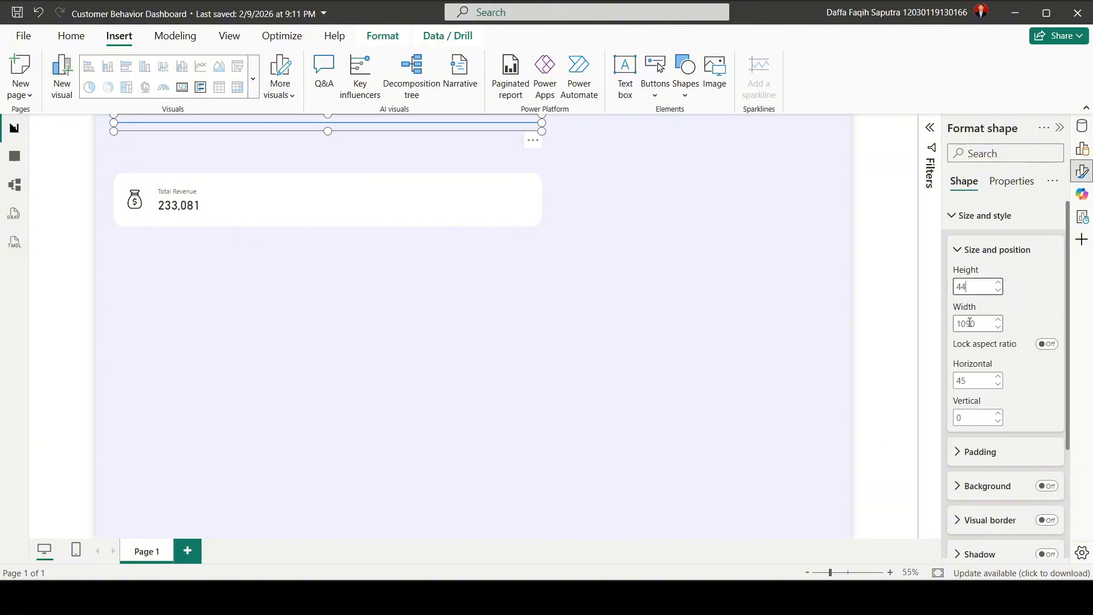
text(38)
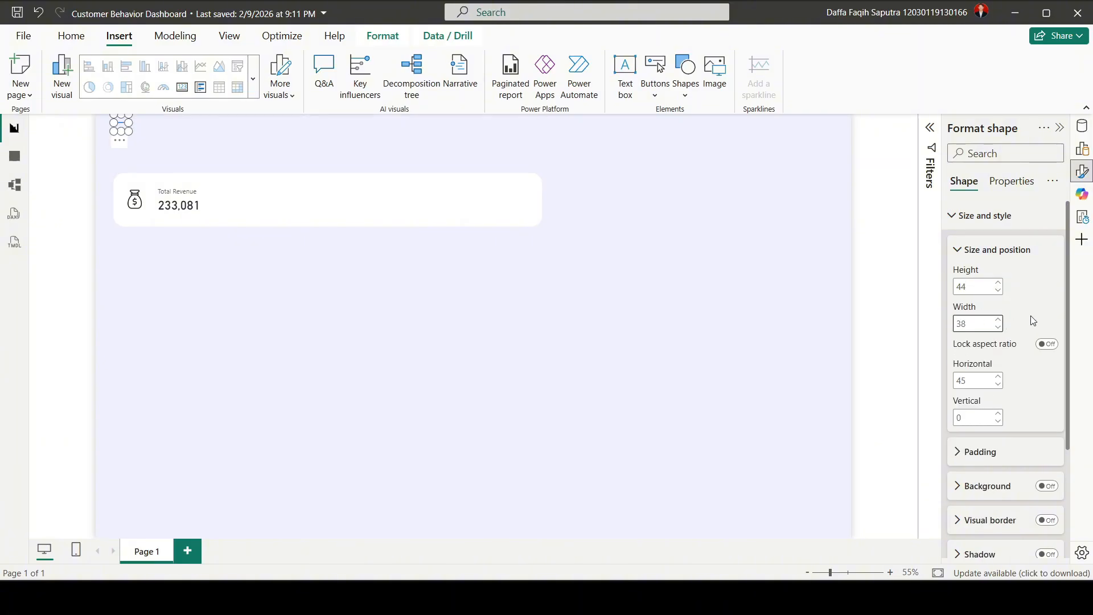
Turn off the line shape's fill and set its border color to #CCCCCC.
click(988, 220)
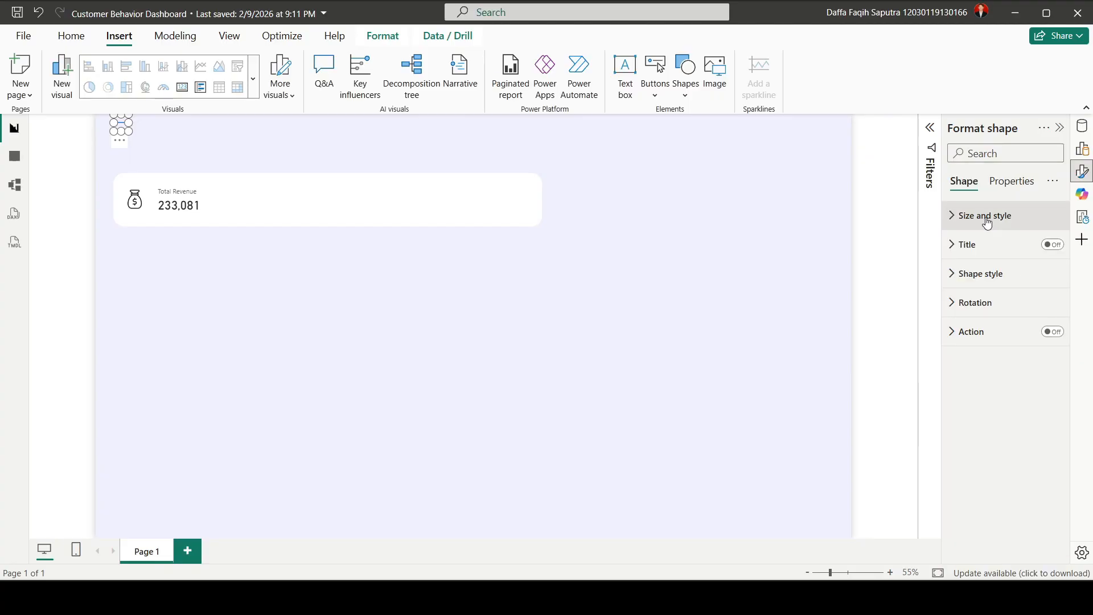
click(987, 279)
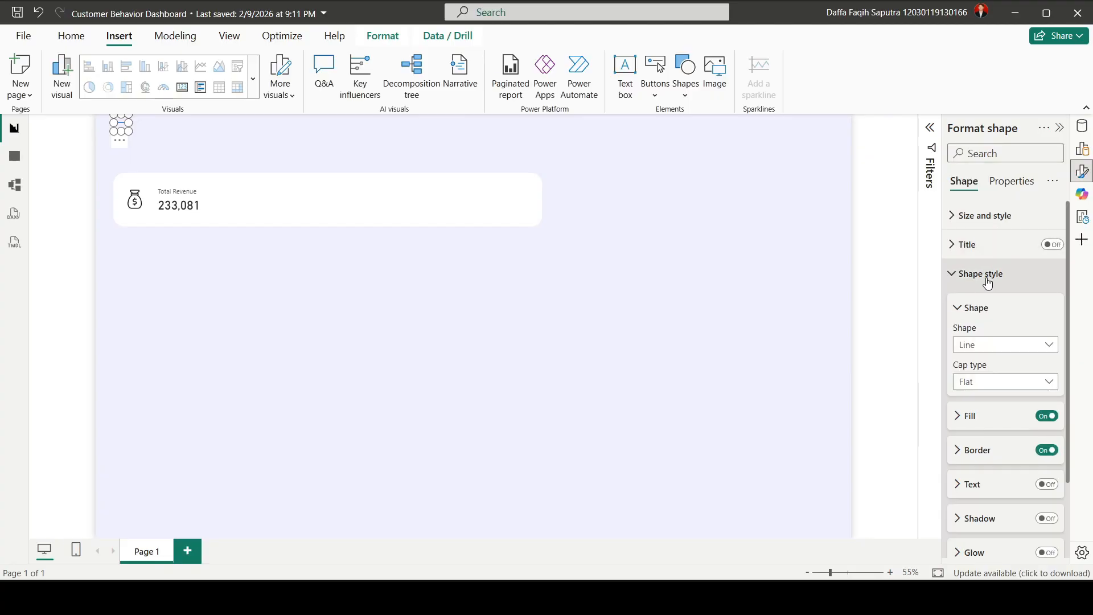
click(1048, 417)
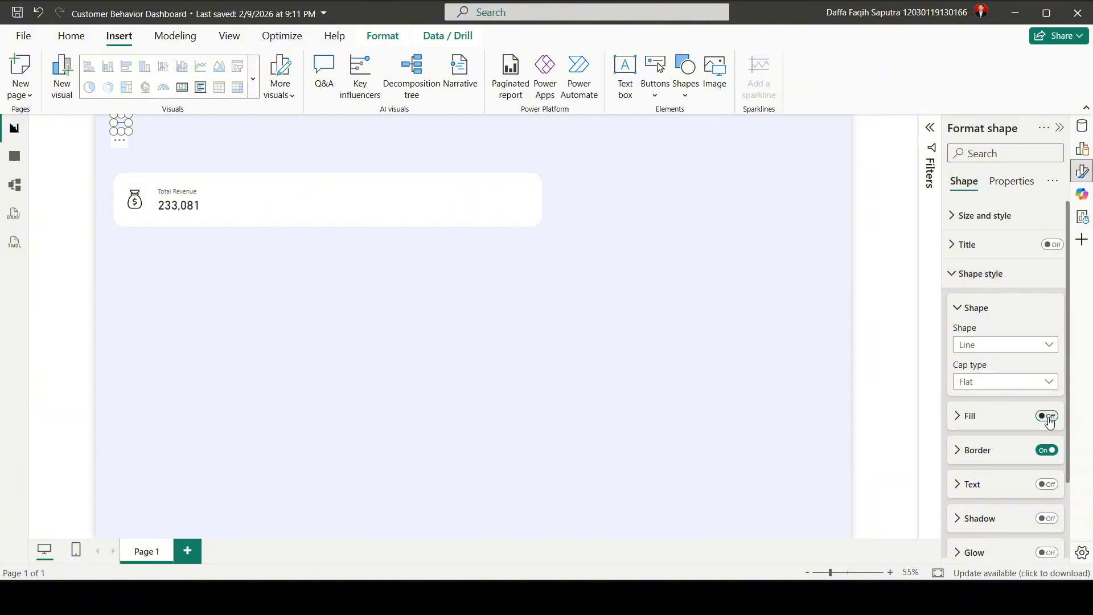
click(957, 451)
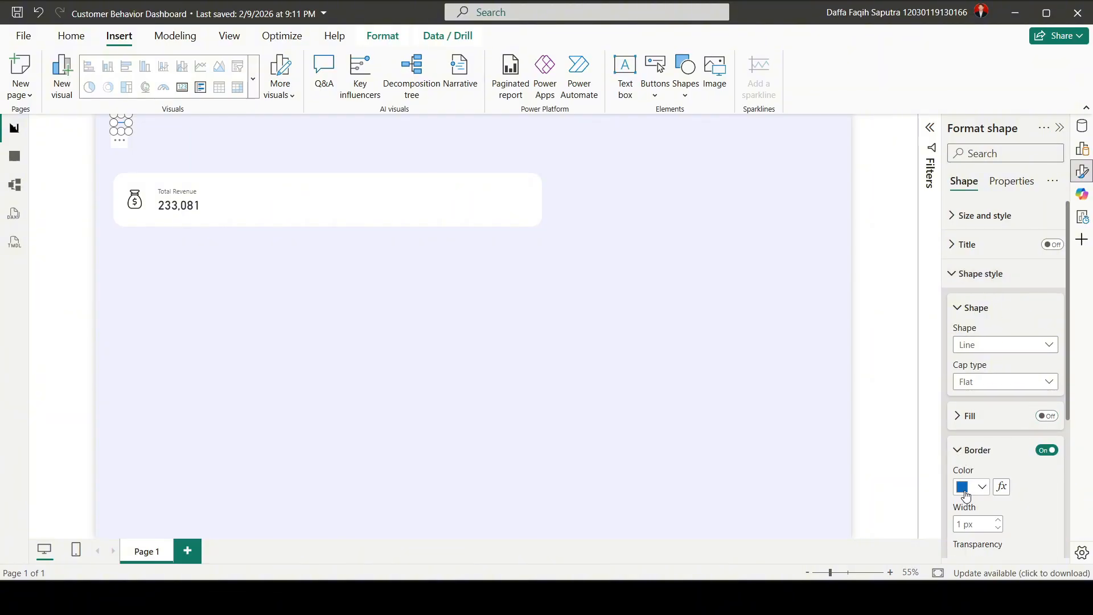
click(965, 490)
click(905, 454)
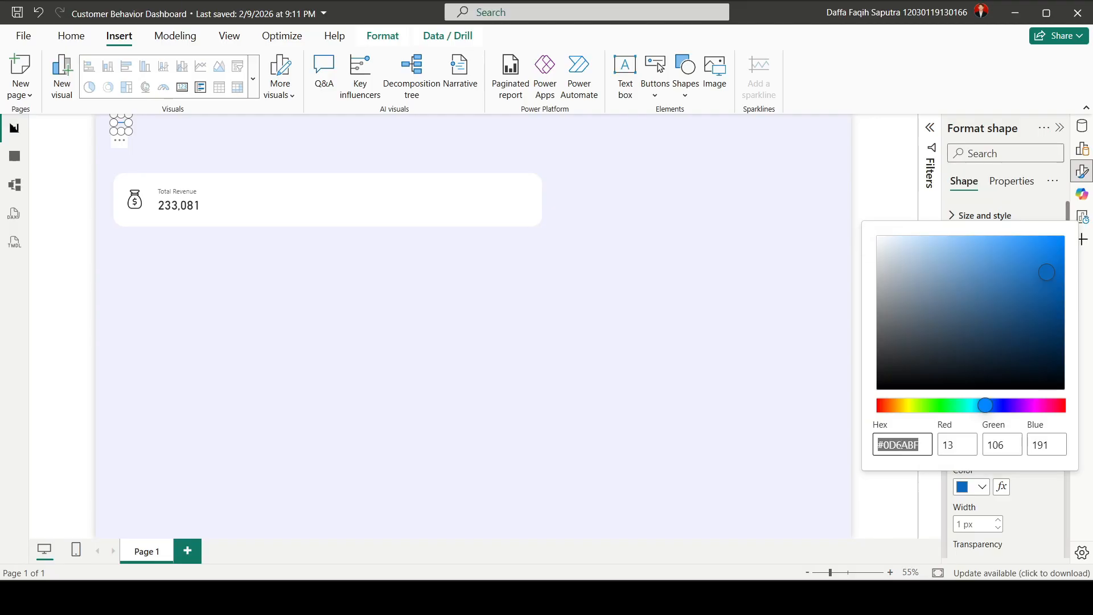
text(cccccc)
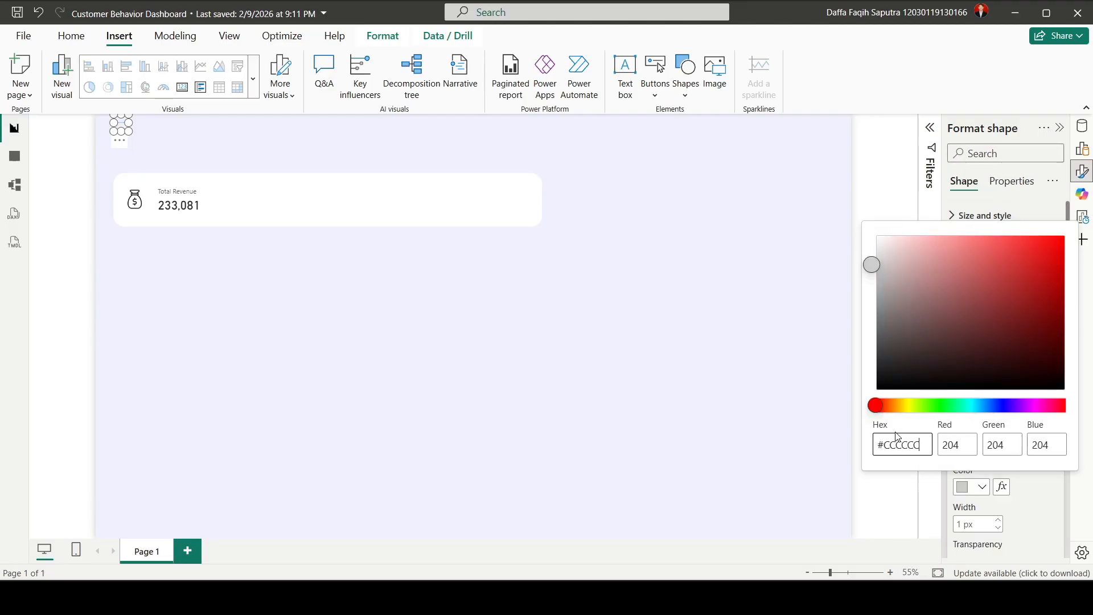
click(929, 495)
click(982, 274)
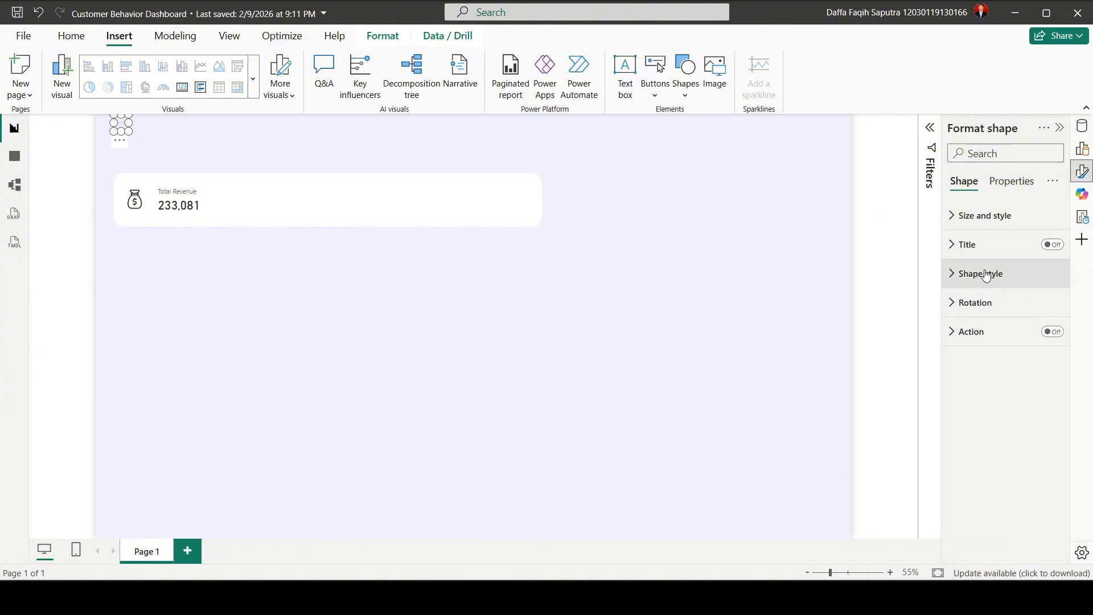
Rotate the whole line shape 90° and place it between the money bag icon and the Total Revenue card.
click(983, 309)
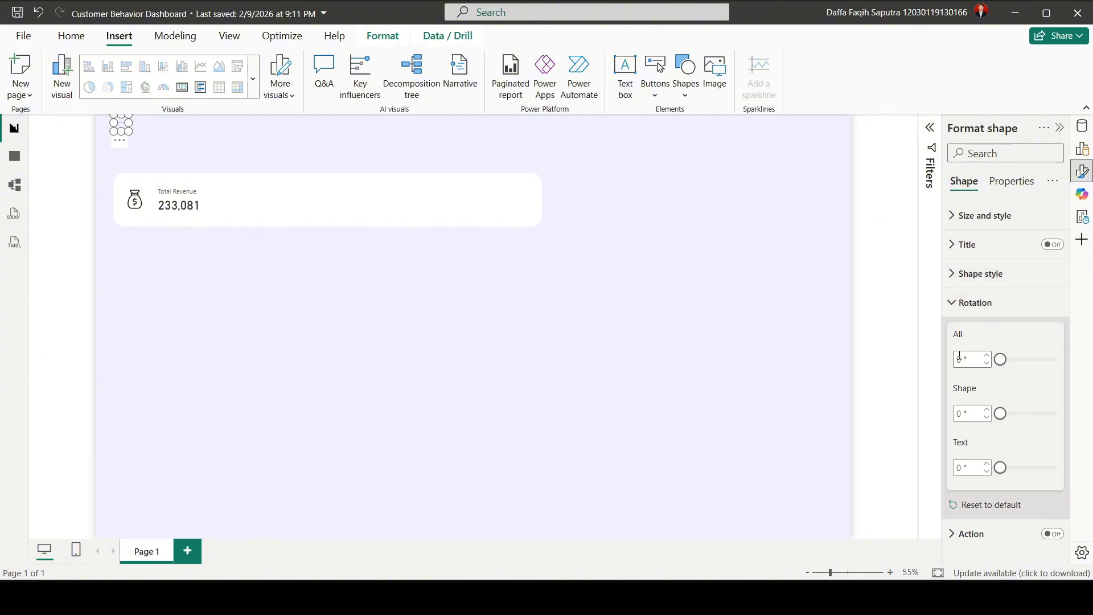
text(90)
click(492, 297)
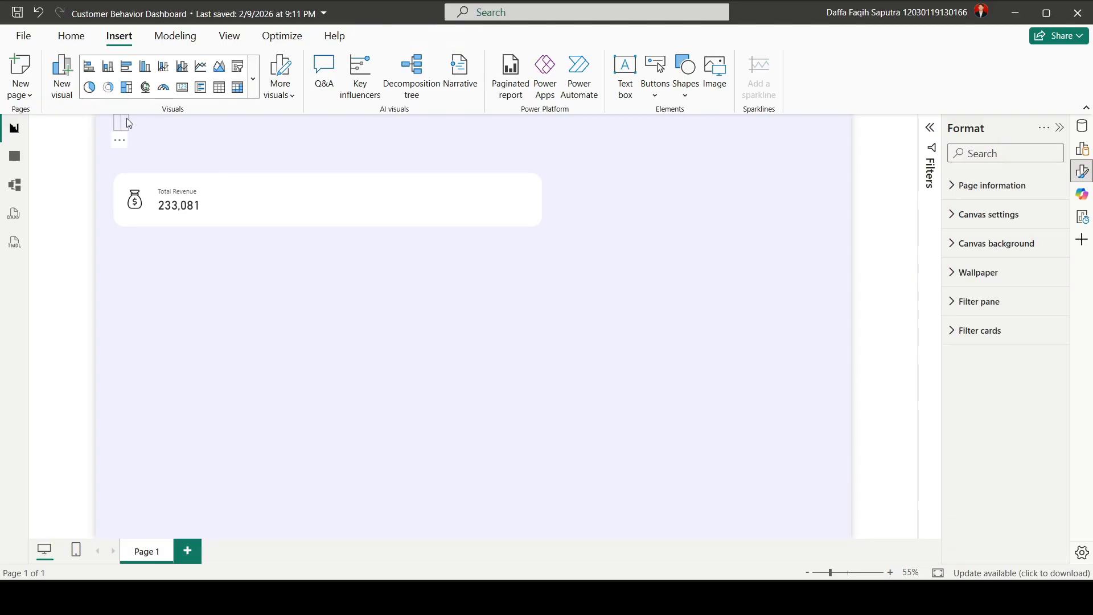
drag(137, 147, 153, 205)
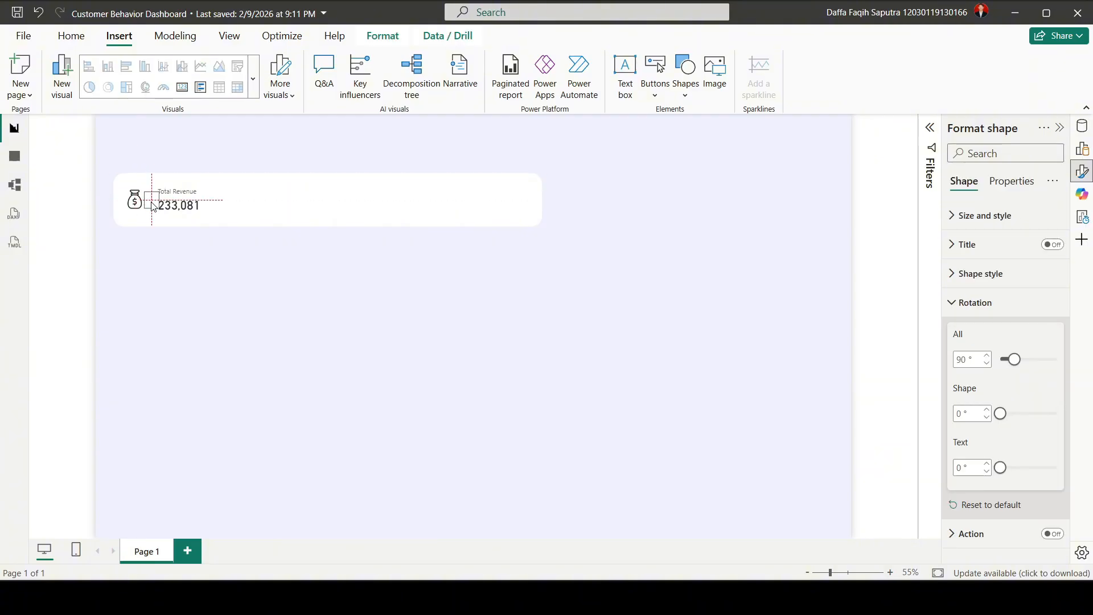
drag(154, 205, 154, 206)
click(200, 274)
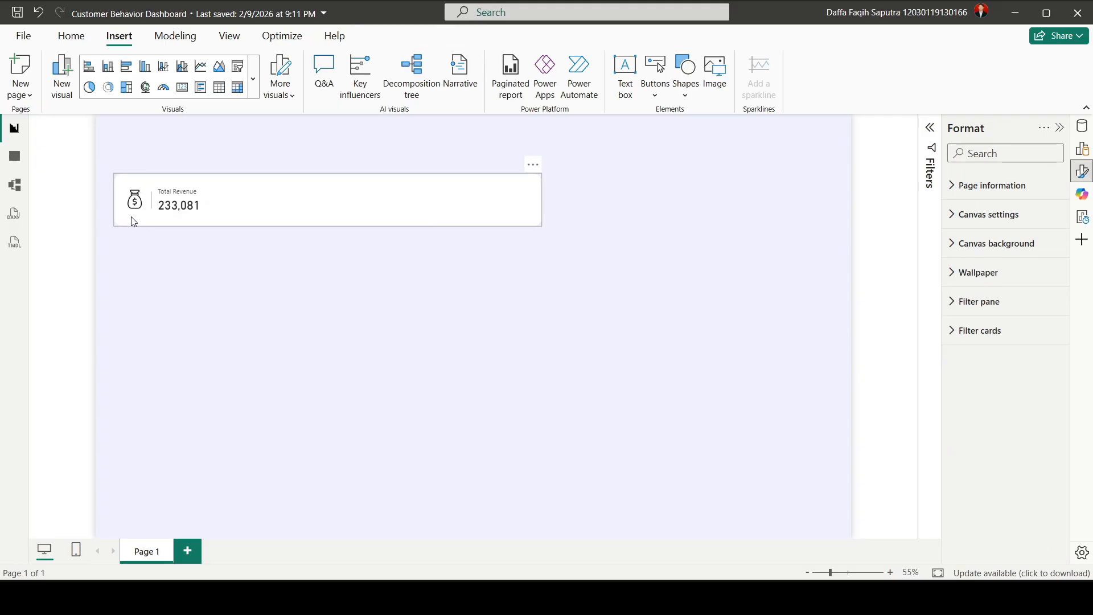
Fine-tune the spacing between the money bag icon and the divider line, bringing the icon slightly closer to the line.
scroll(134, 221, up, 3)
drag(90, 234, 91, 234)
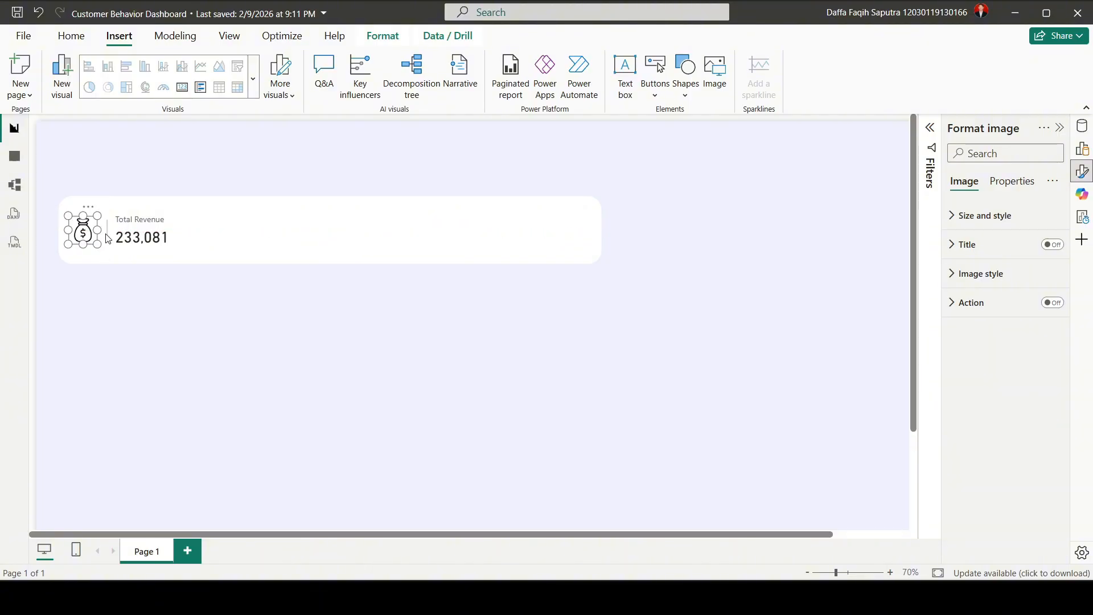
click(199, 316)
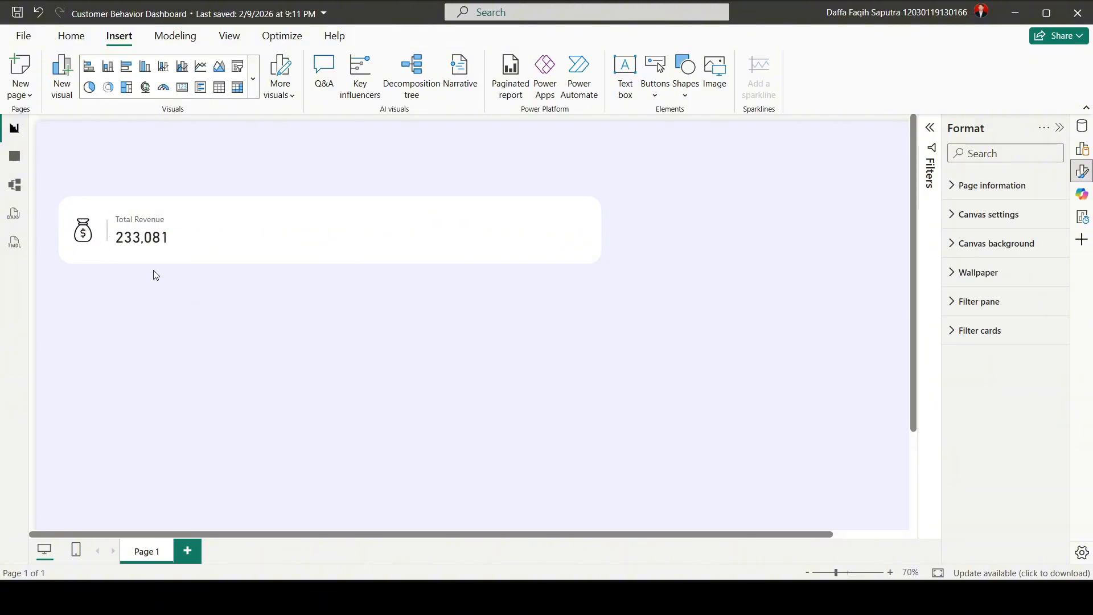
click(106, 236)
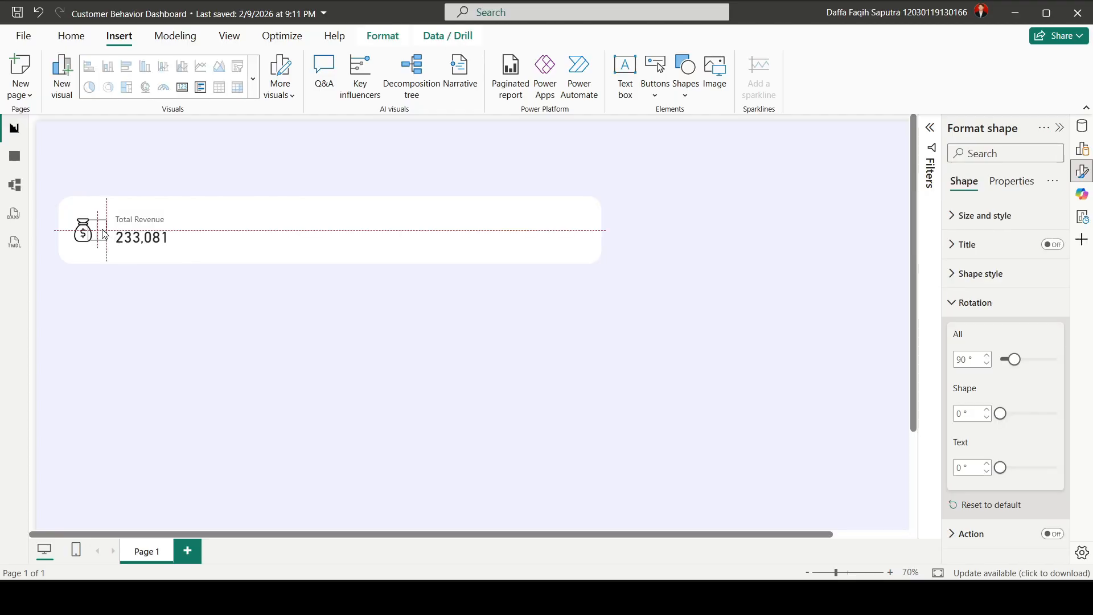
click(200, 309)
scroll(203, 311, down, 1)
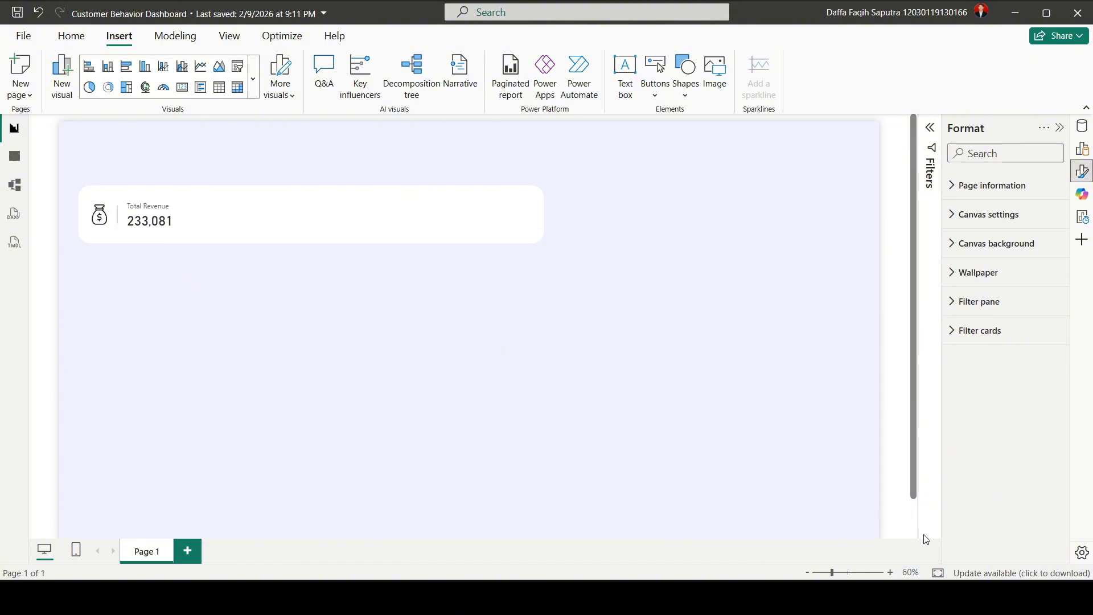
click(939, 573)
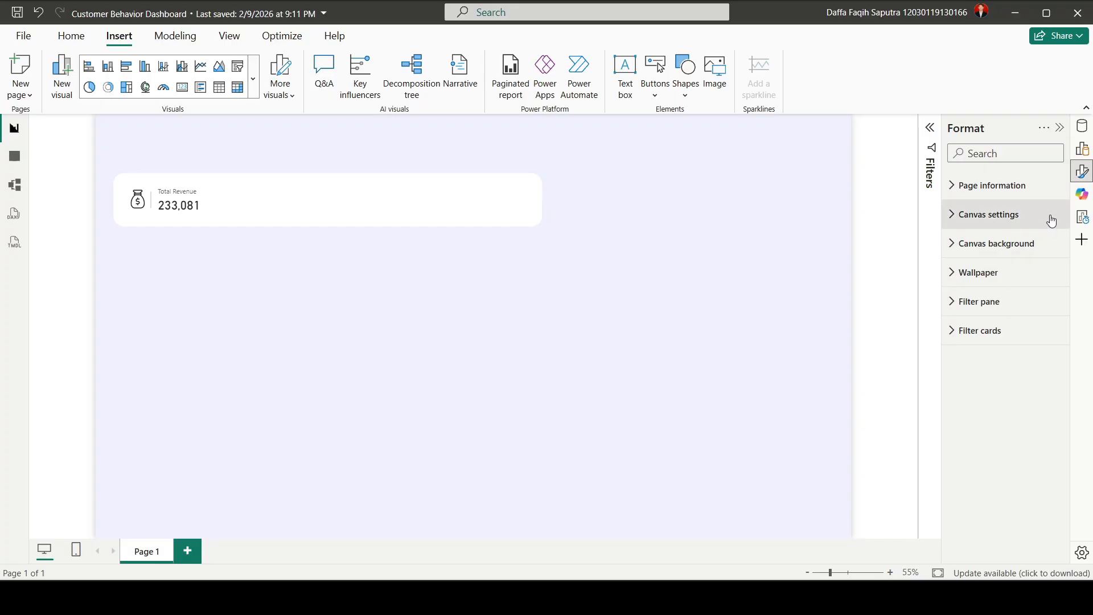
Add a new card visual showing the Total Orders measure from Dax Measures.
click(1084, 155)
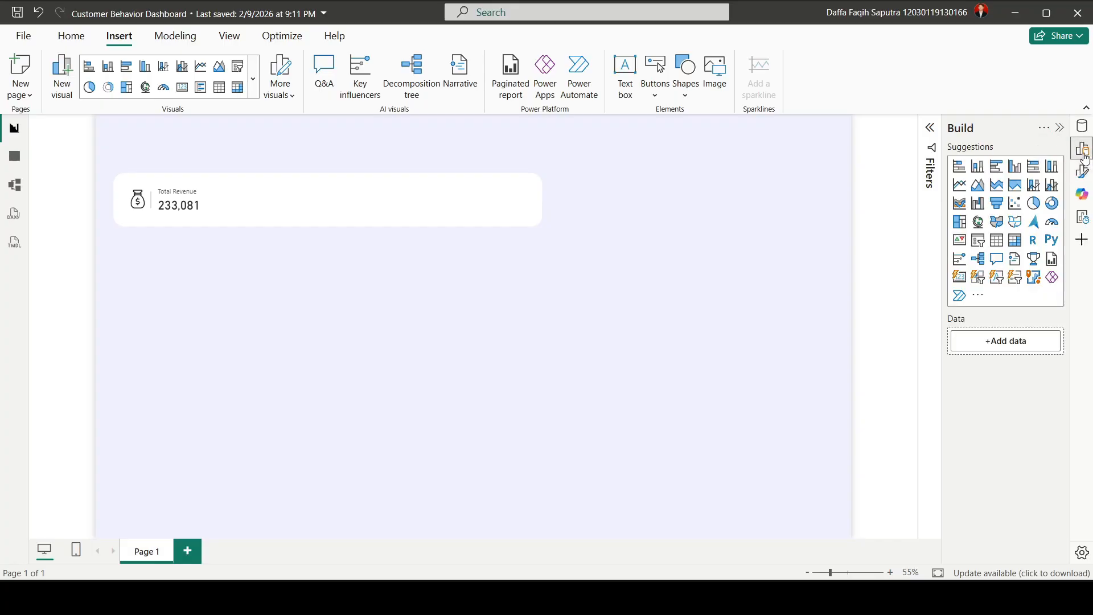
click(961, 278)
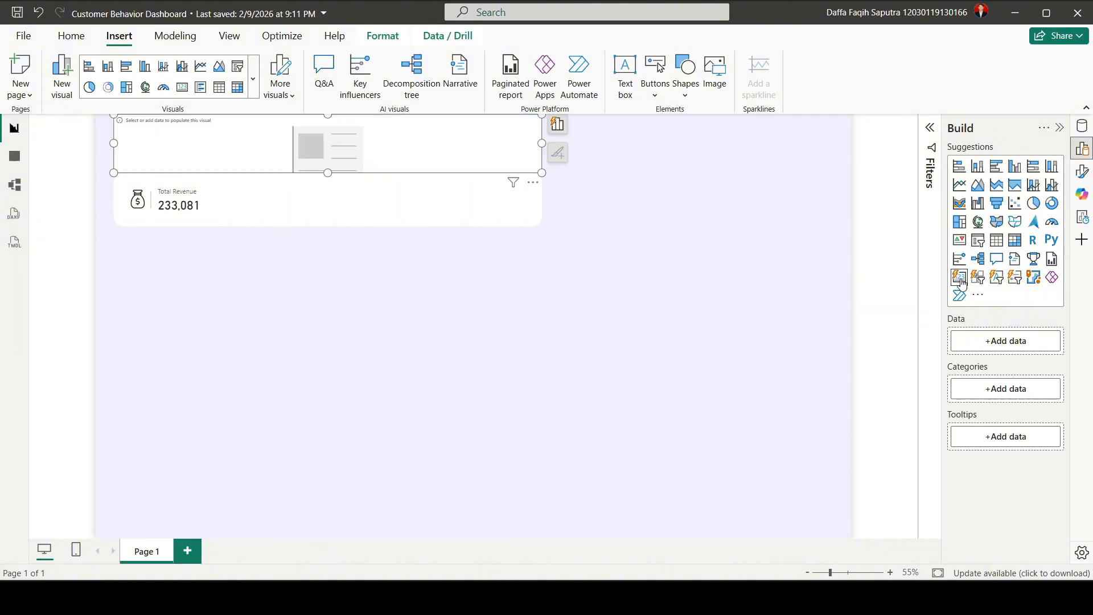
click(1009, 348)
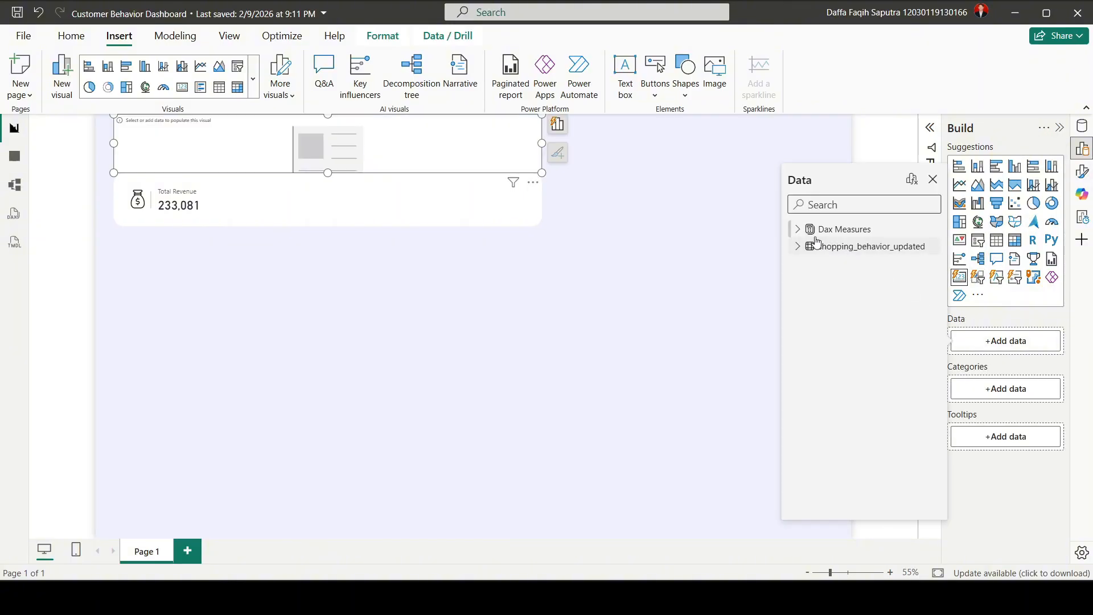
click(799, 229)
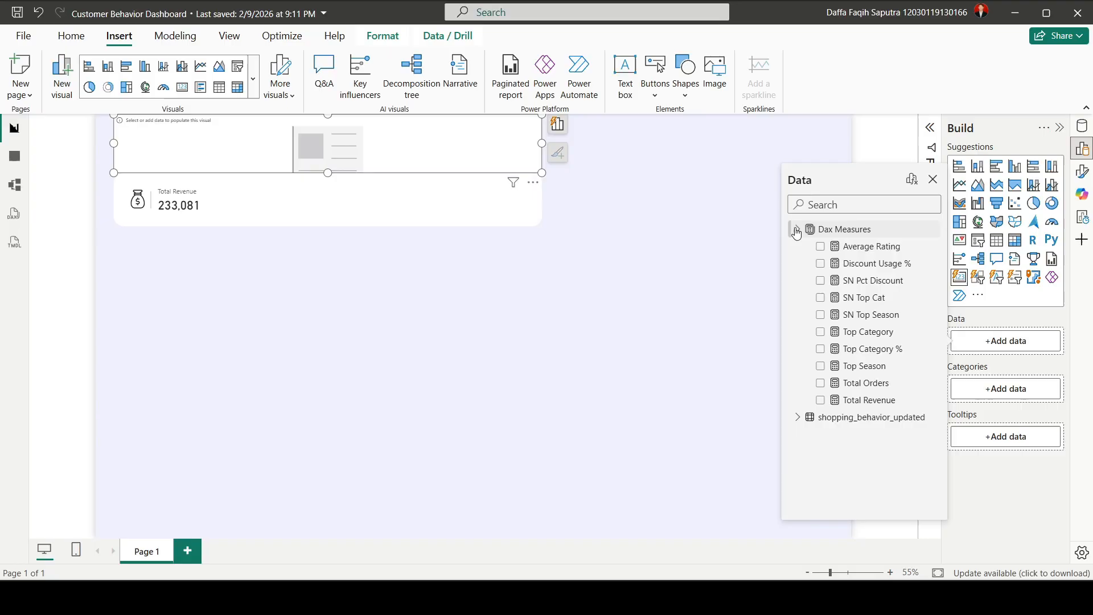
click(820, 383)
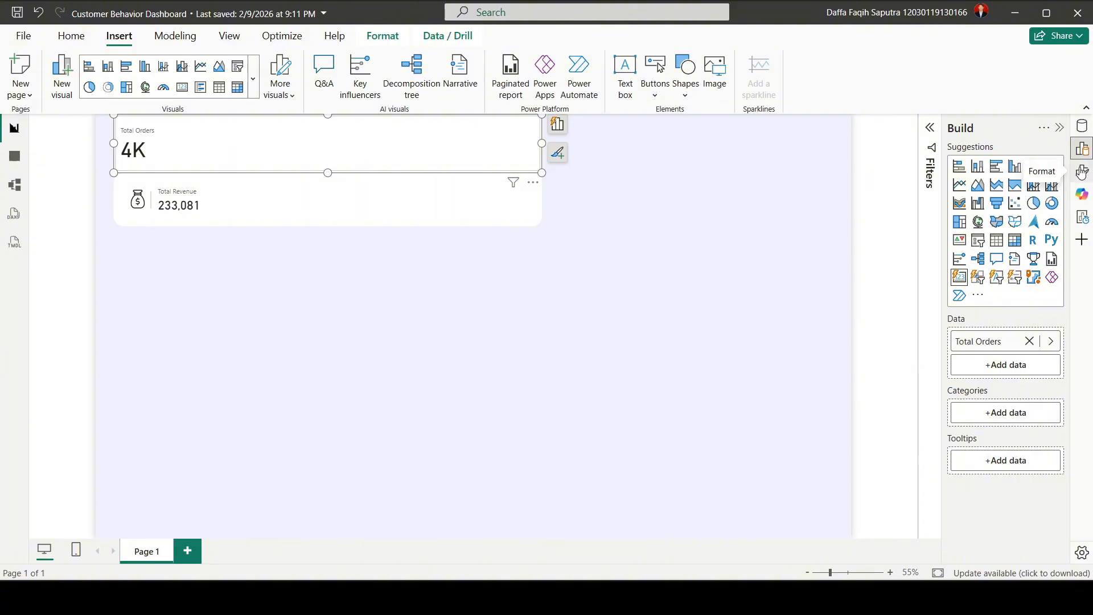
Set the Total Orders card's height to 110 and width to 170, and turn off its background.
click(1082, 174)
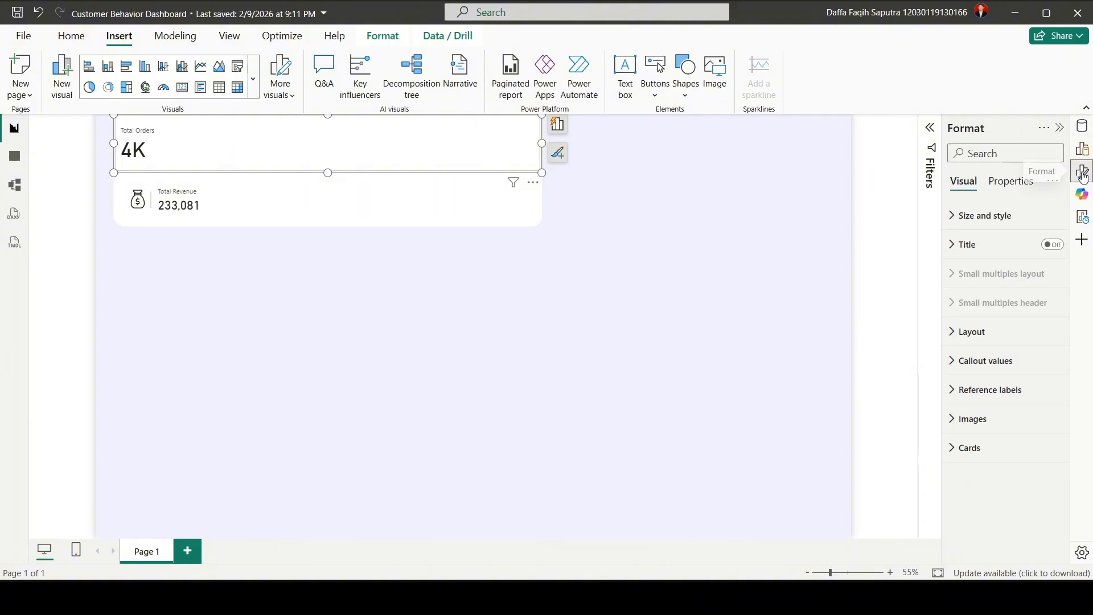
click(988, 216)
double_click(970, 286)
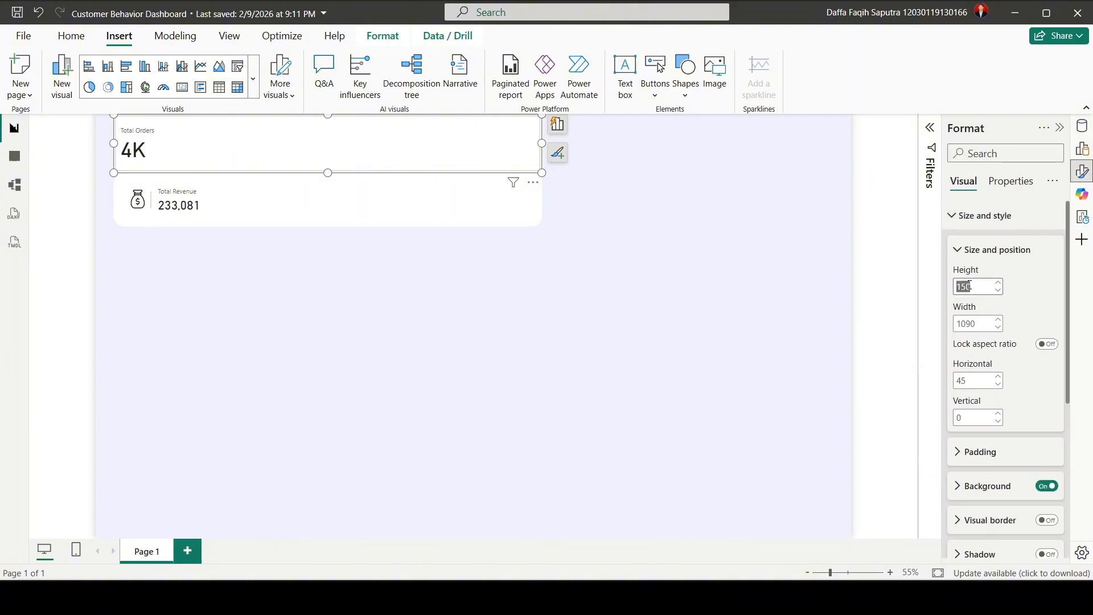
text(110)
double_click(976, 322)
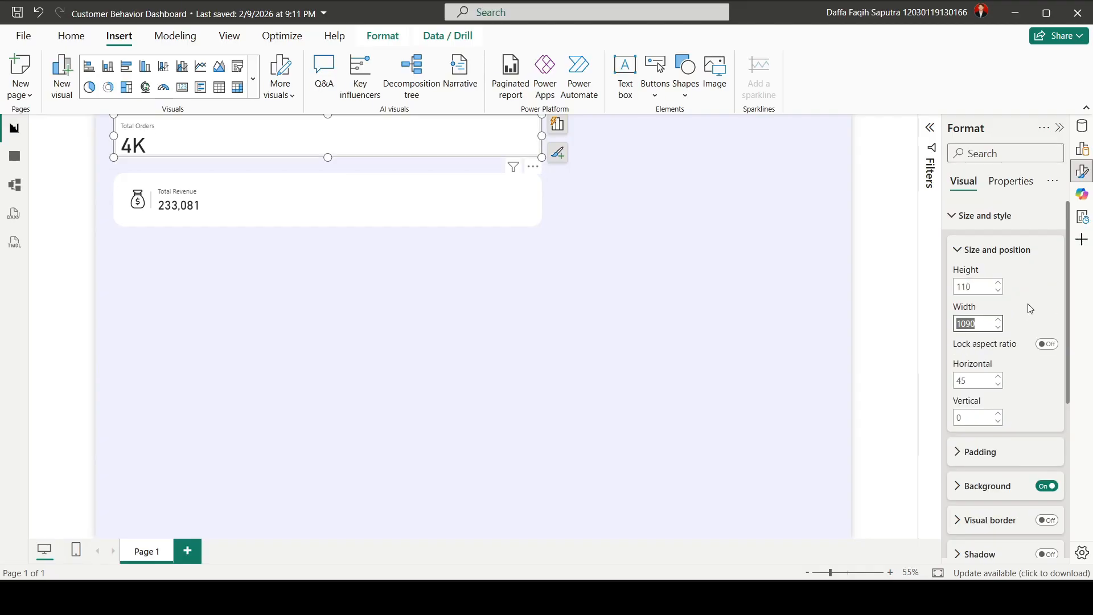
text(170)
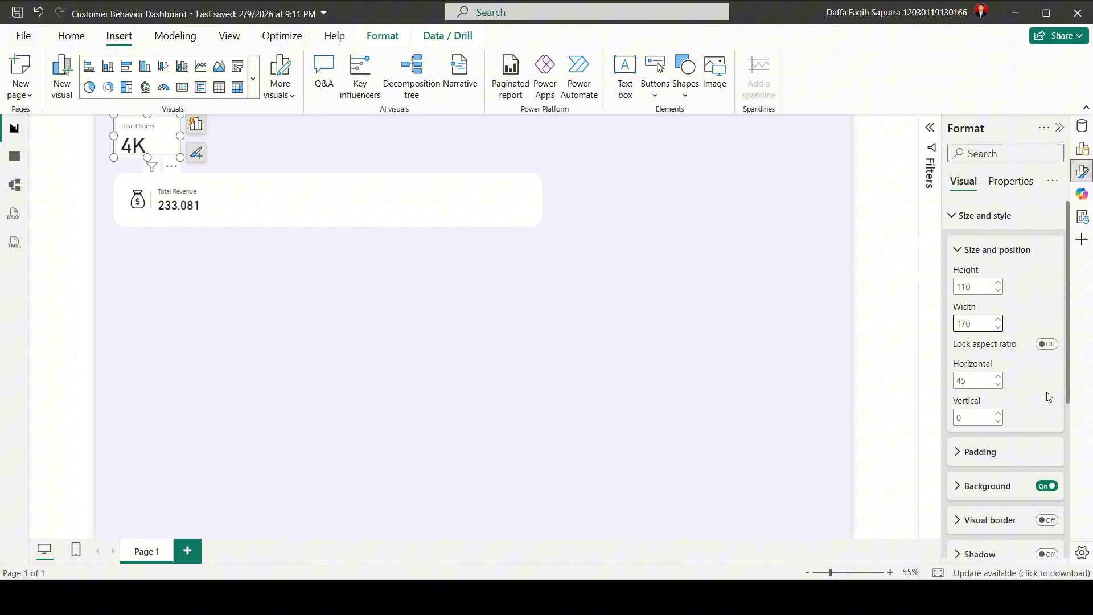
click(1047, 487)
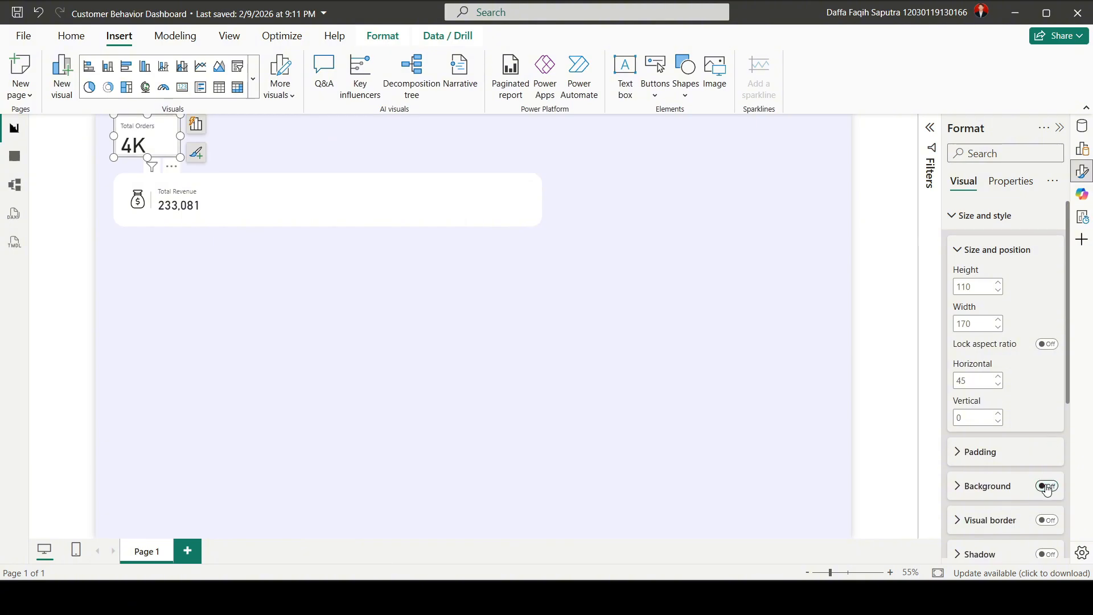
click(973, 222)
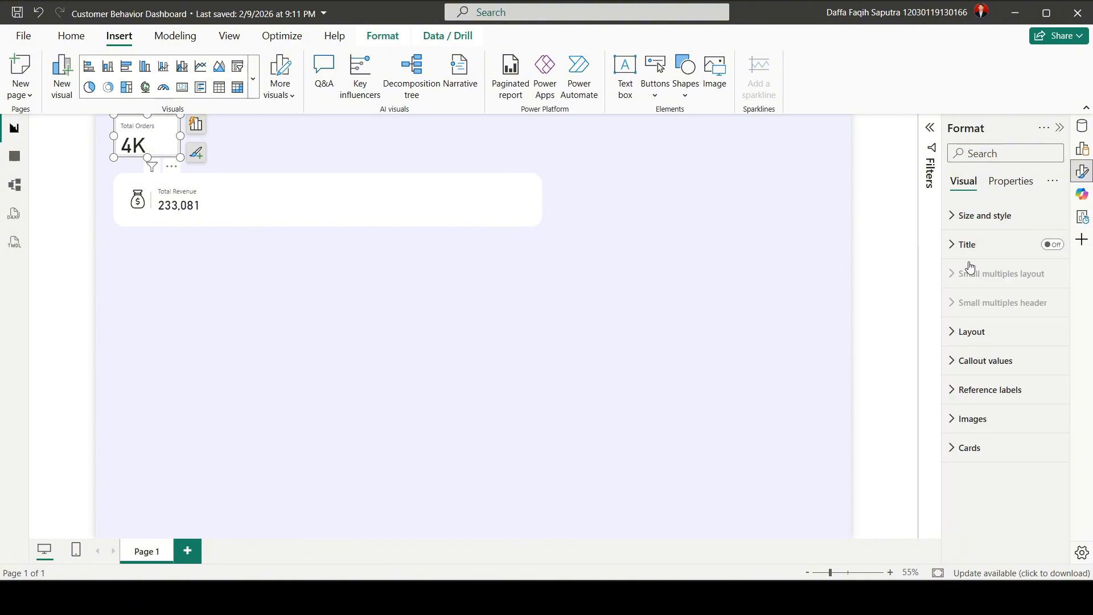
Format the Total Orders series' callout value with font size 26 and display units None.
click(977, 362)
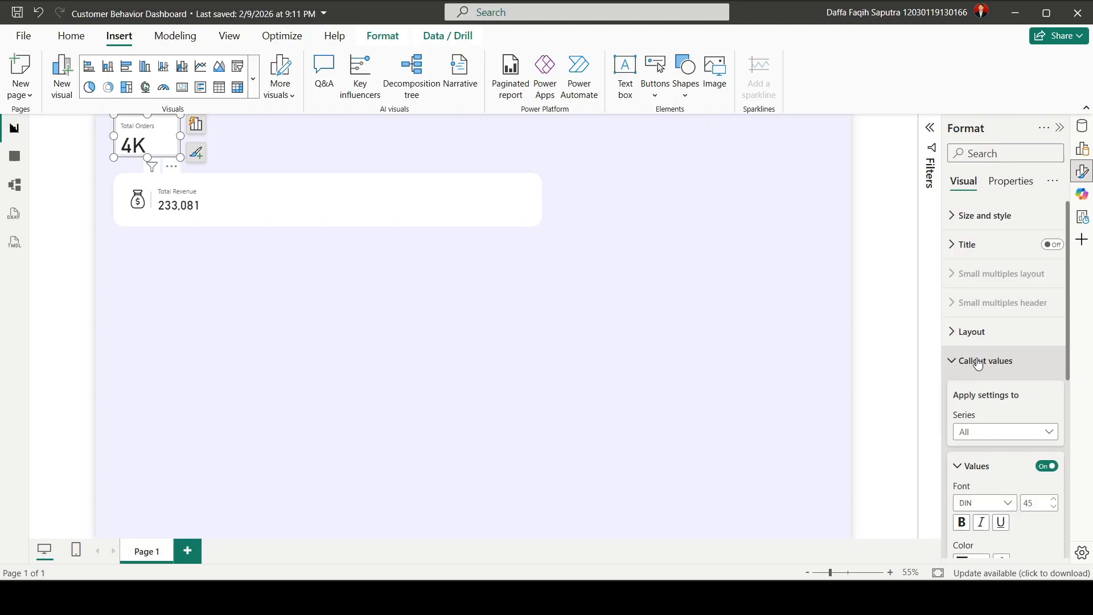
click(999, 438)
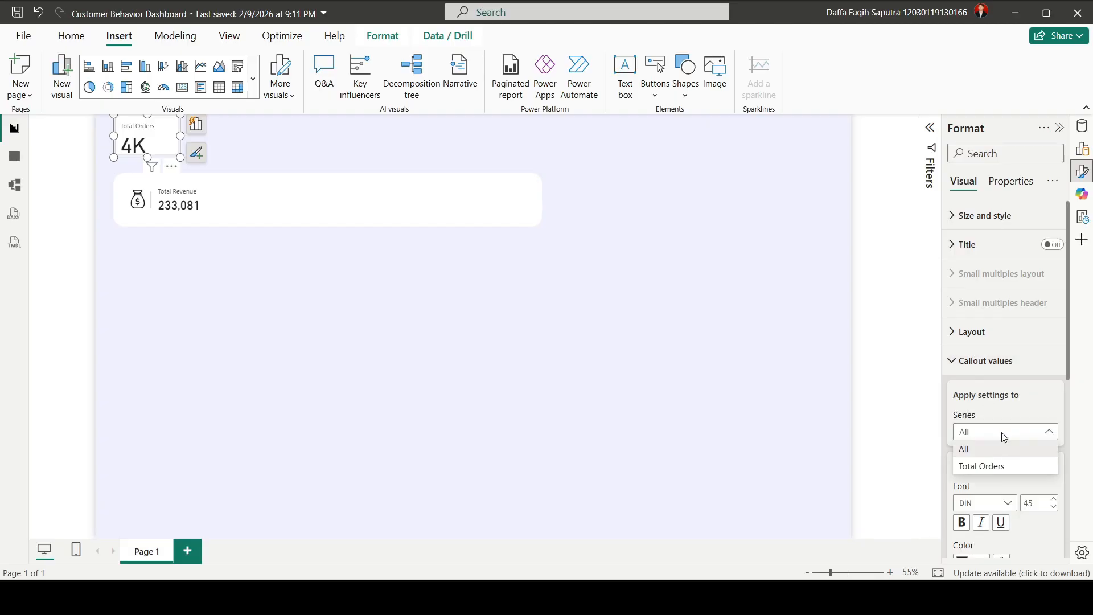
click(999, 468)
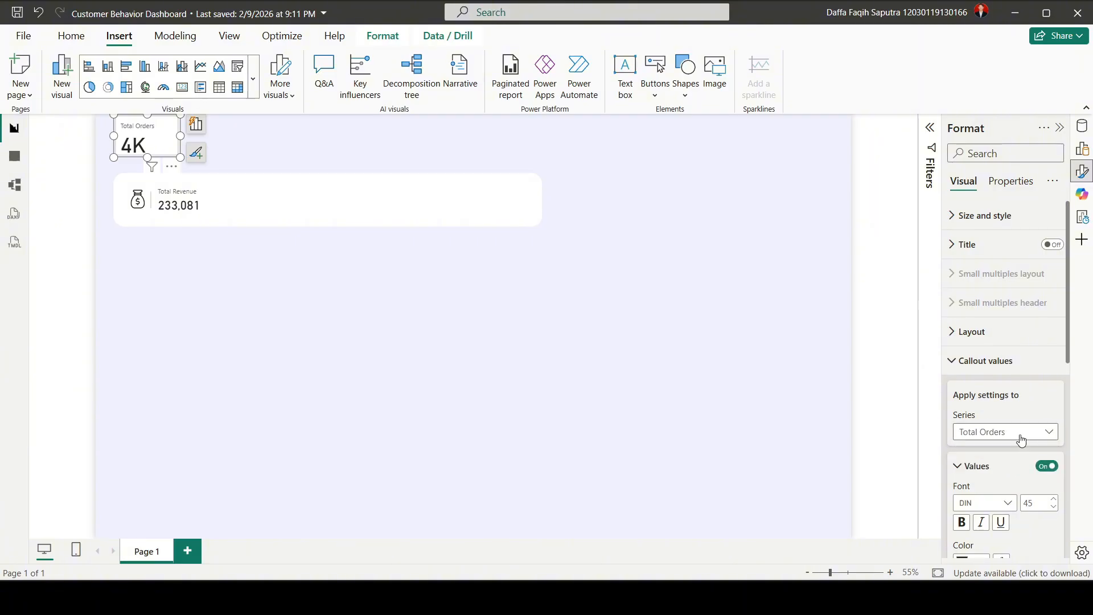
drag(1069, 355, 1068, 467)
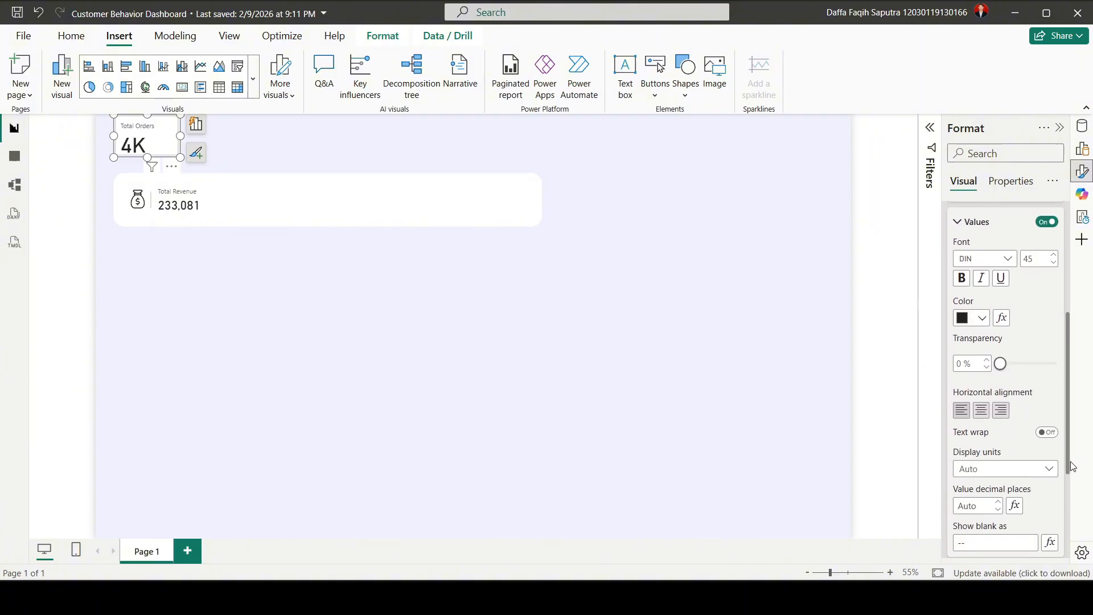
double_click(1034, 260)
key(Return)
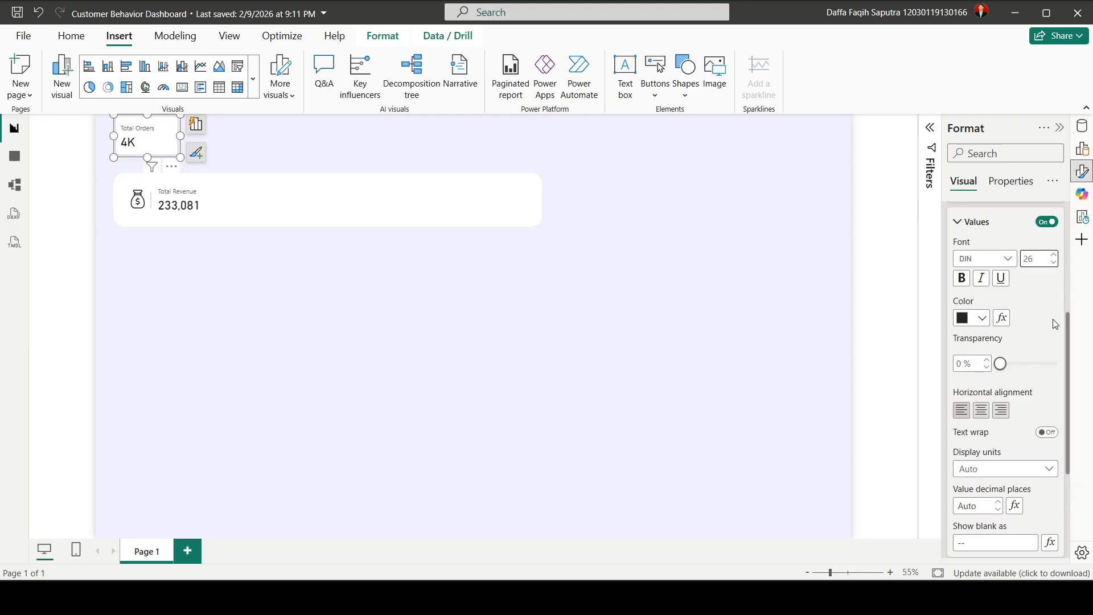
click(1014, 474)
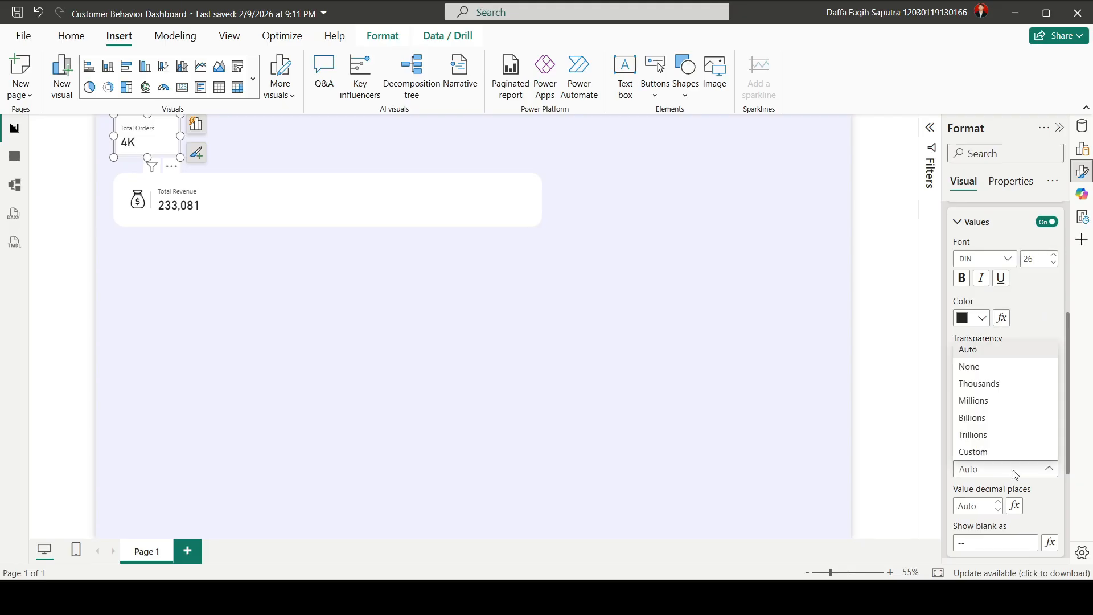
click(989, 370)
drag(1067, 379, 1075, 333)
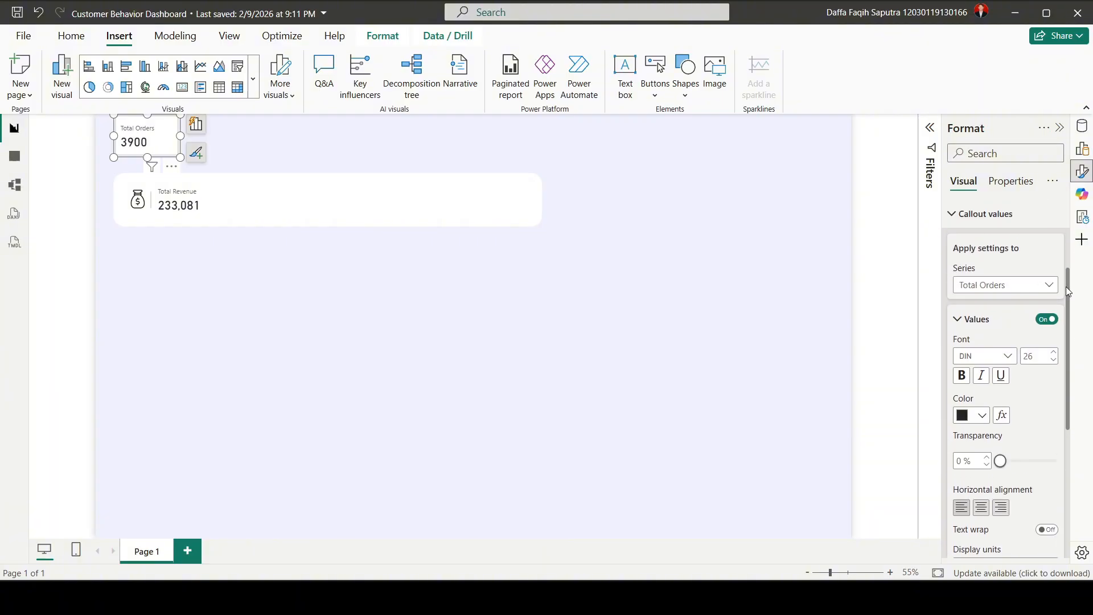
click(1025, 215)
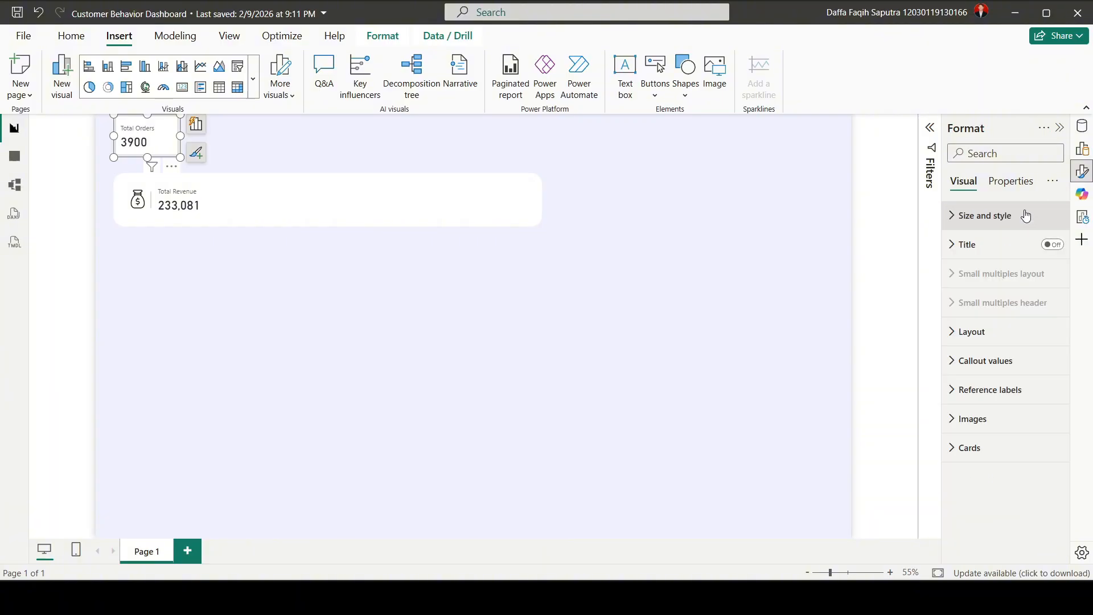
Turn off the Total Orders card shape's background and border, and place the card in the white panel beside Total Revenue.
click(990, 453)
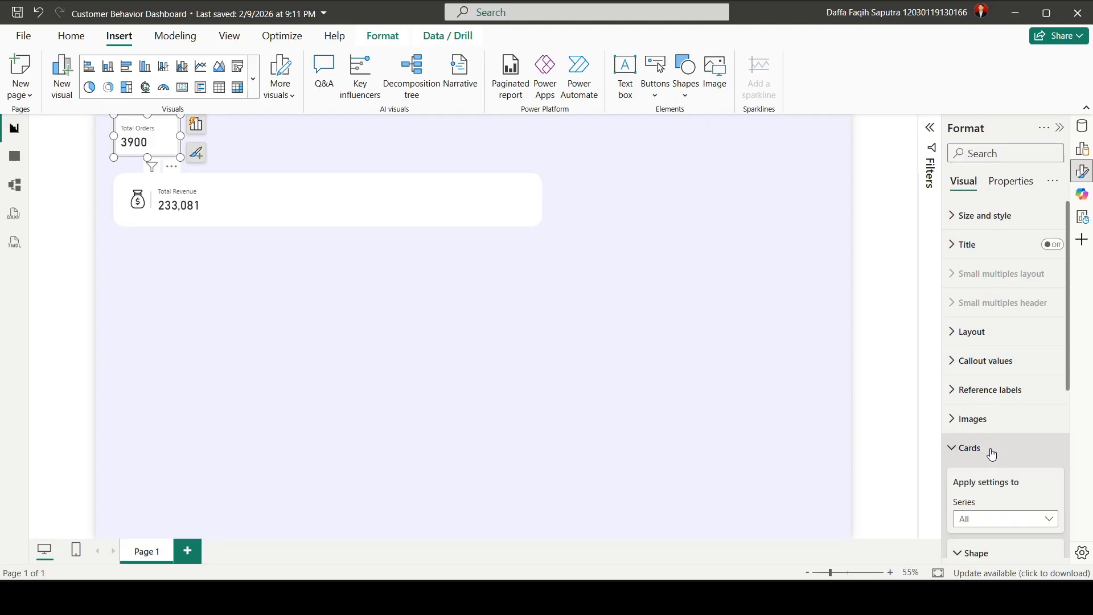
drag(1067, 373, 1073, 477)
scroll(1073, 477, down, 2)
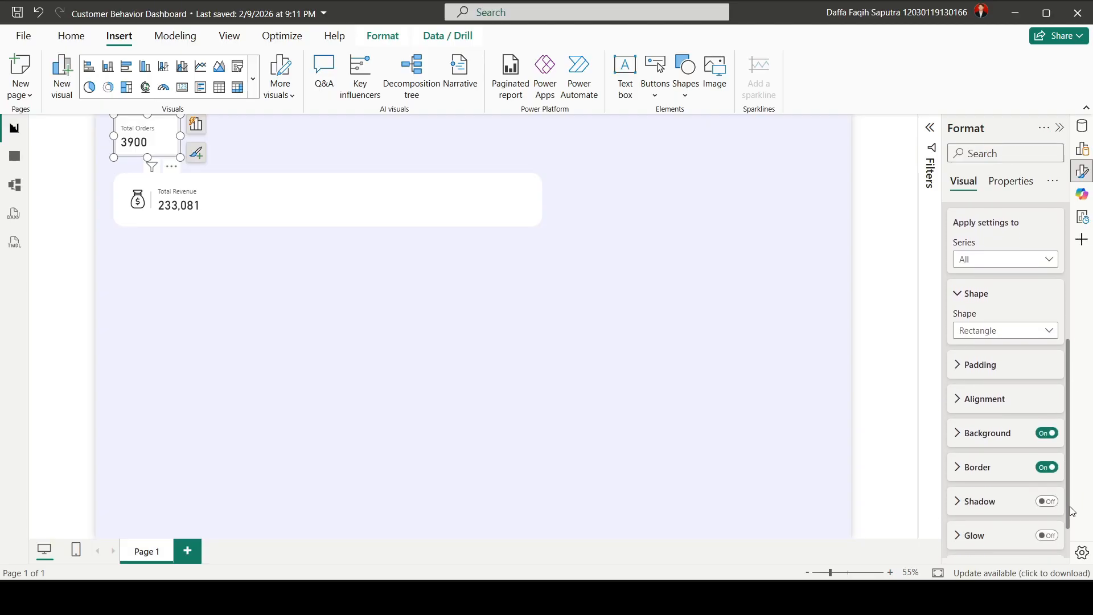
click(1046, 432)
click(1047, 467)
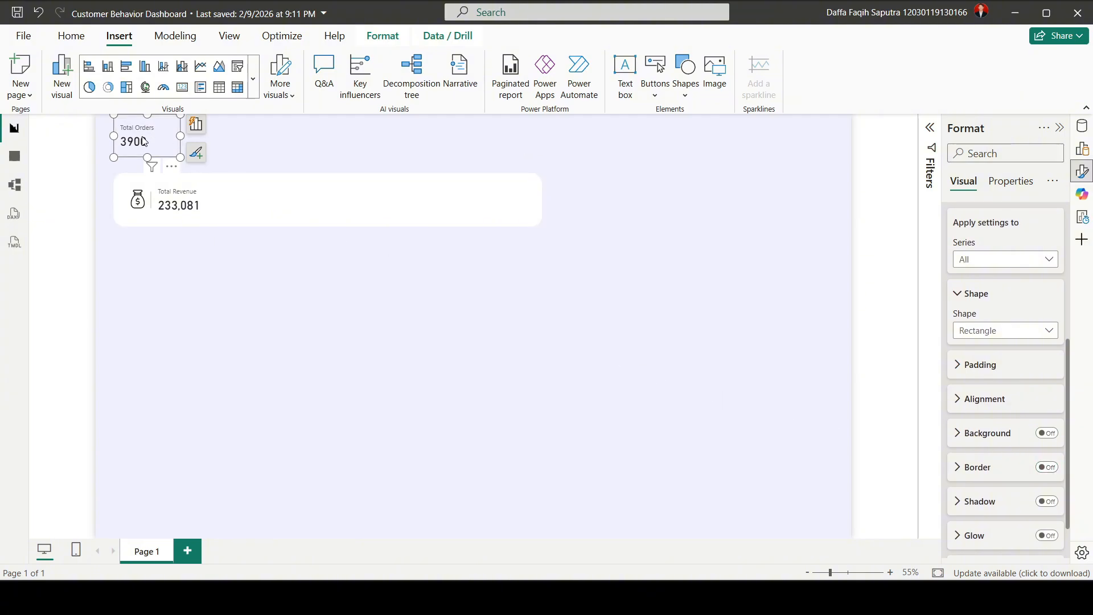
drag(158, 143, 285, 208)
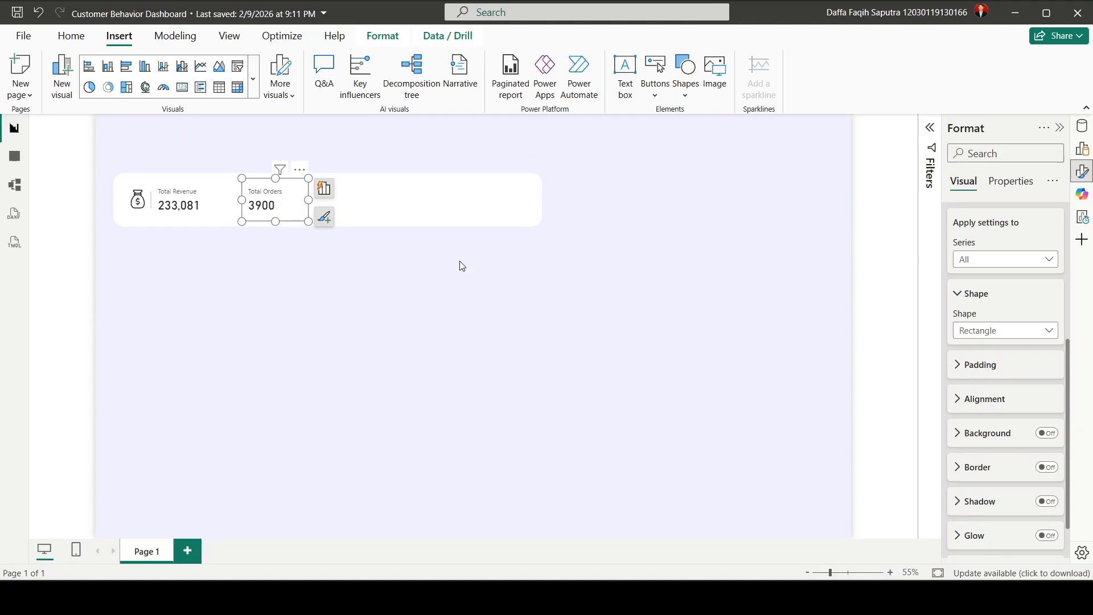
Apply a thousands separator to the Total Orders measure in Dax Measures.
click(1082, 127)
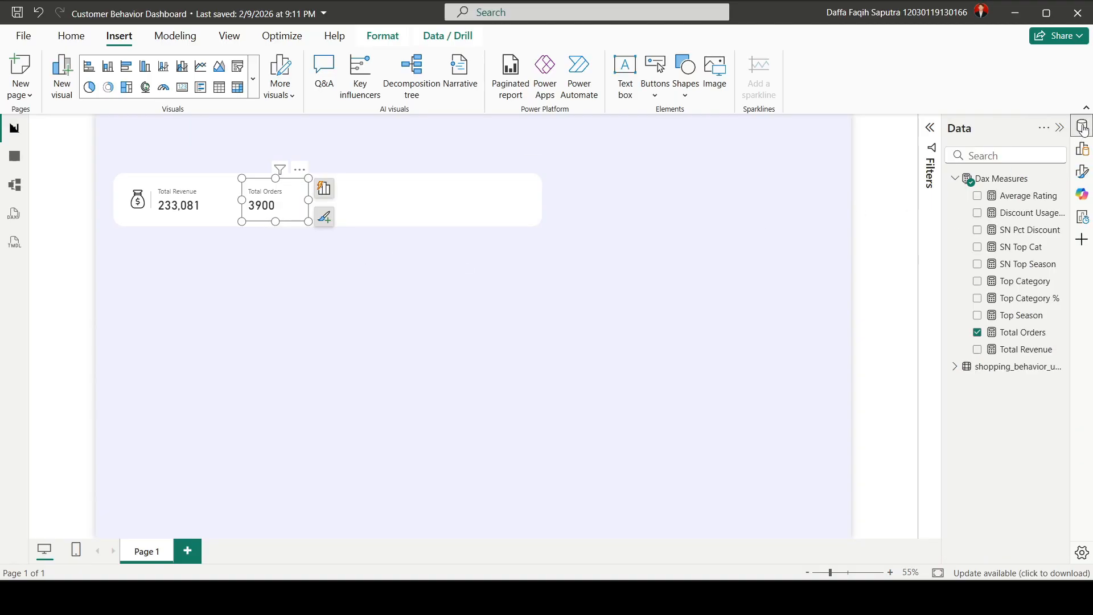
click(1024, 333)
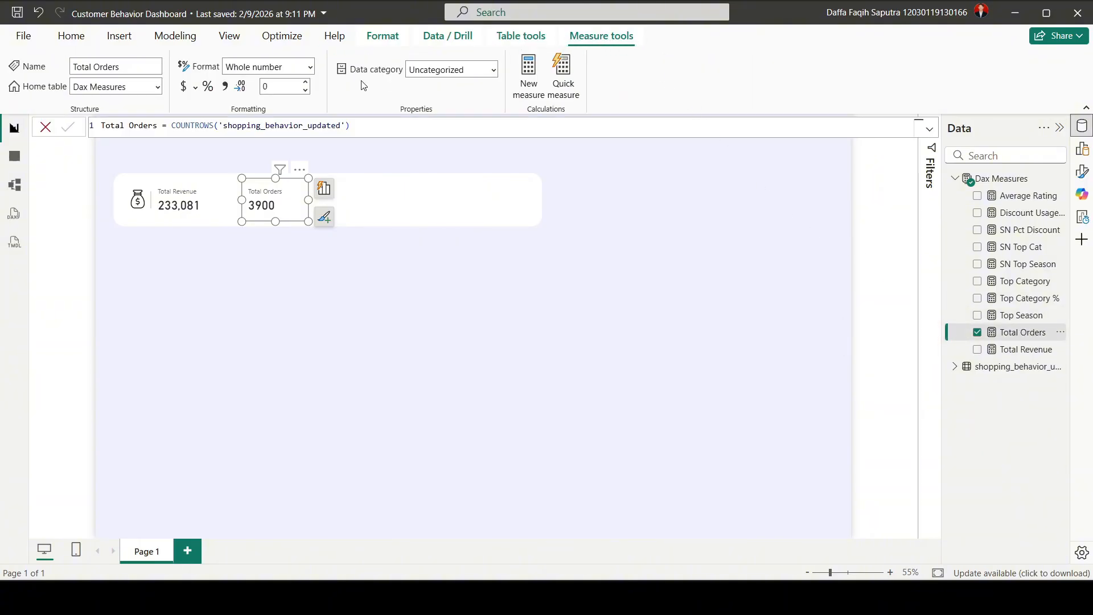
click(226, 87)
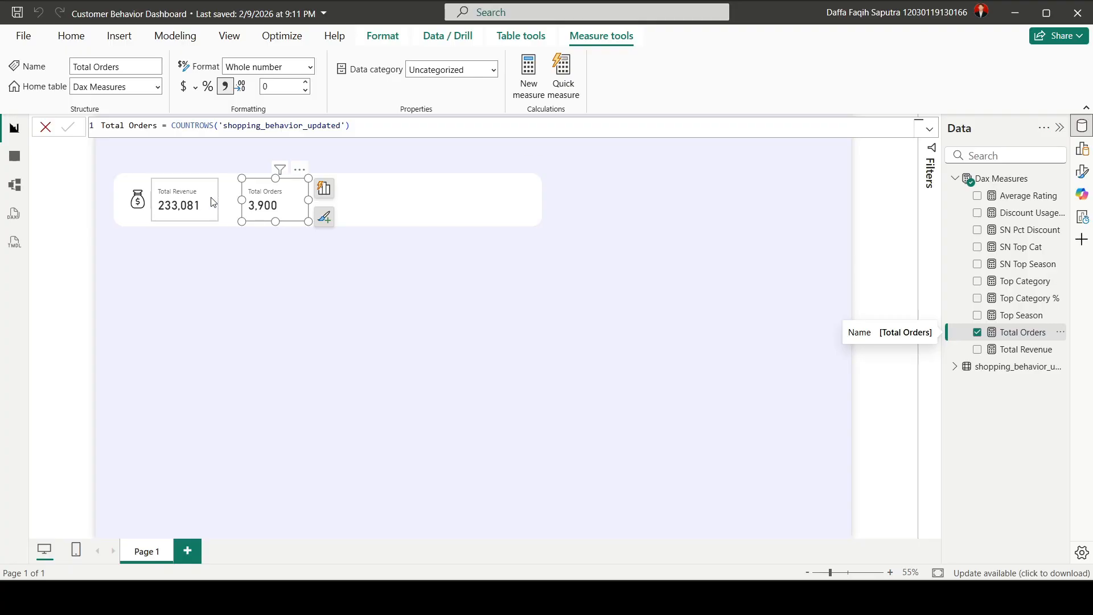
Insert the image shopping-bag.png from the Icon and Image folder onto the page.
click(119, 38)
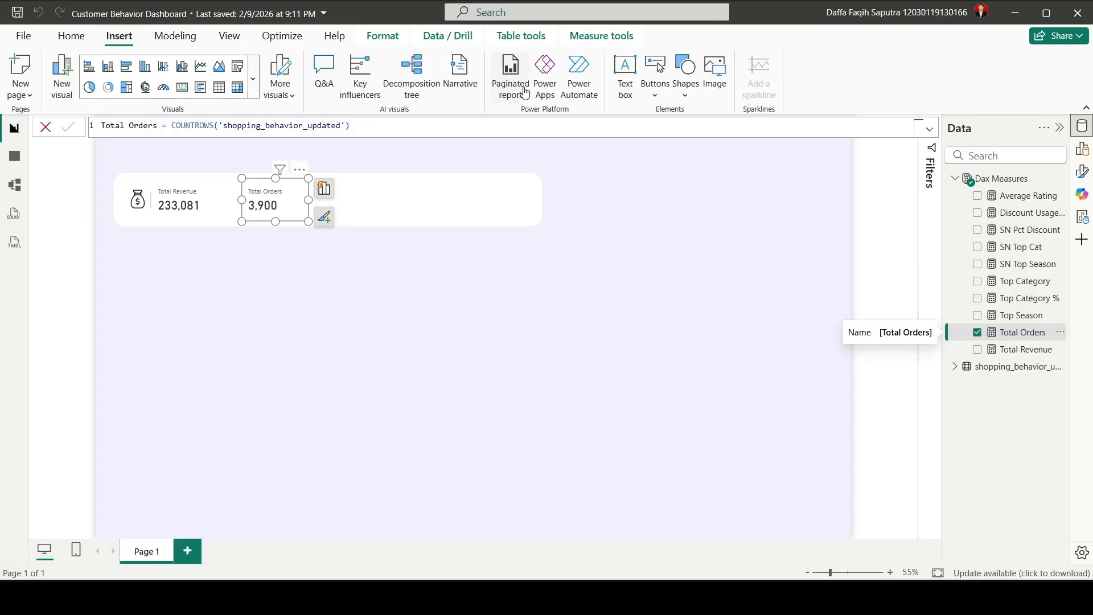
click(716, 84)
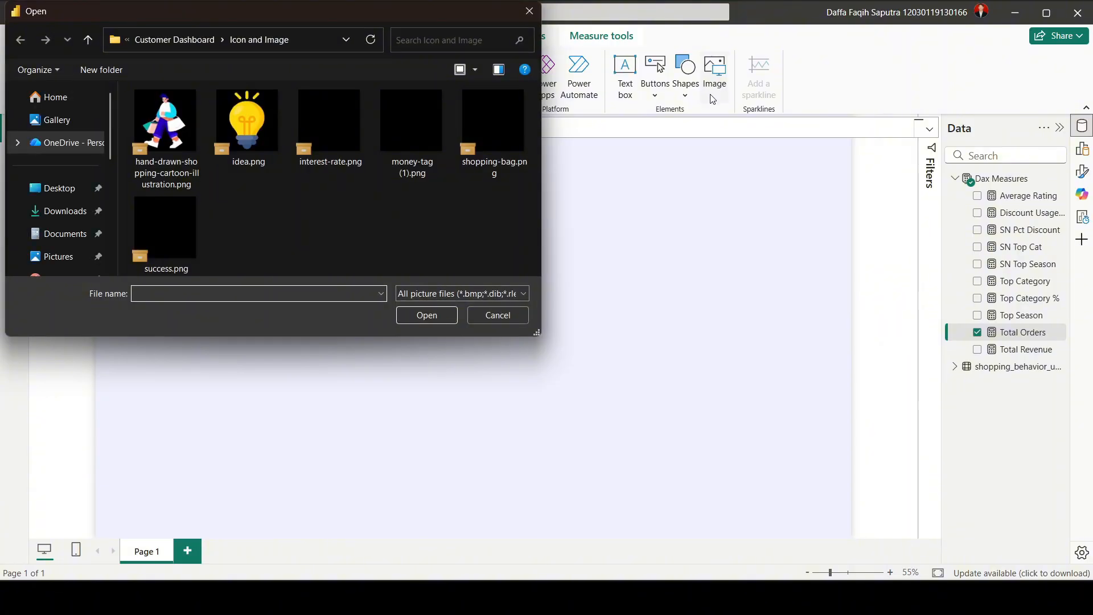
click(490, 173)
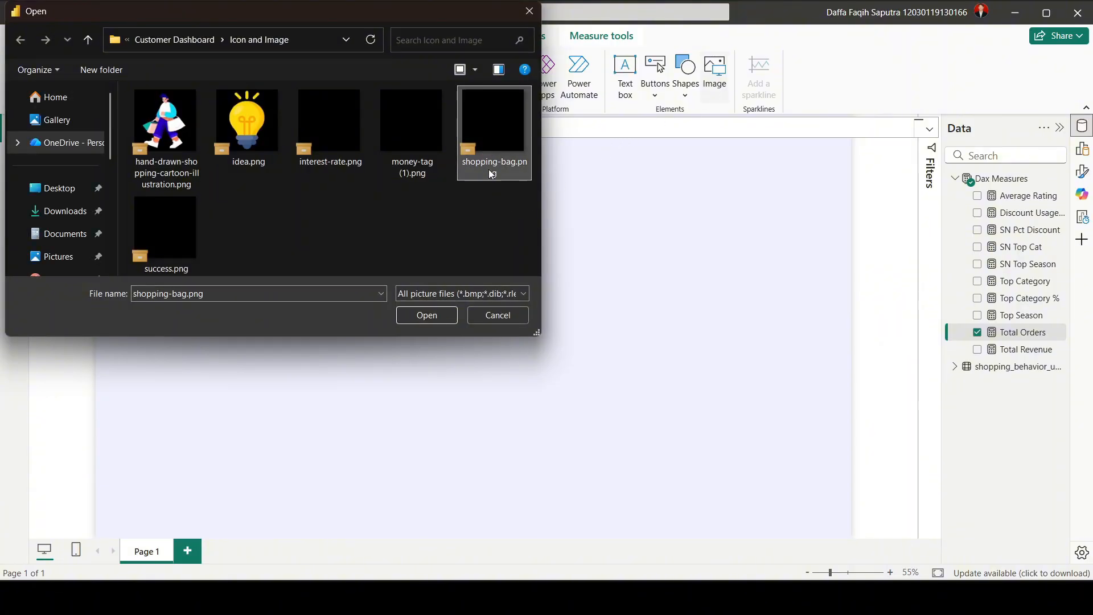
click(433, 316)
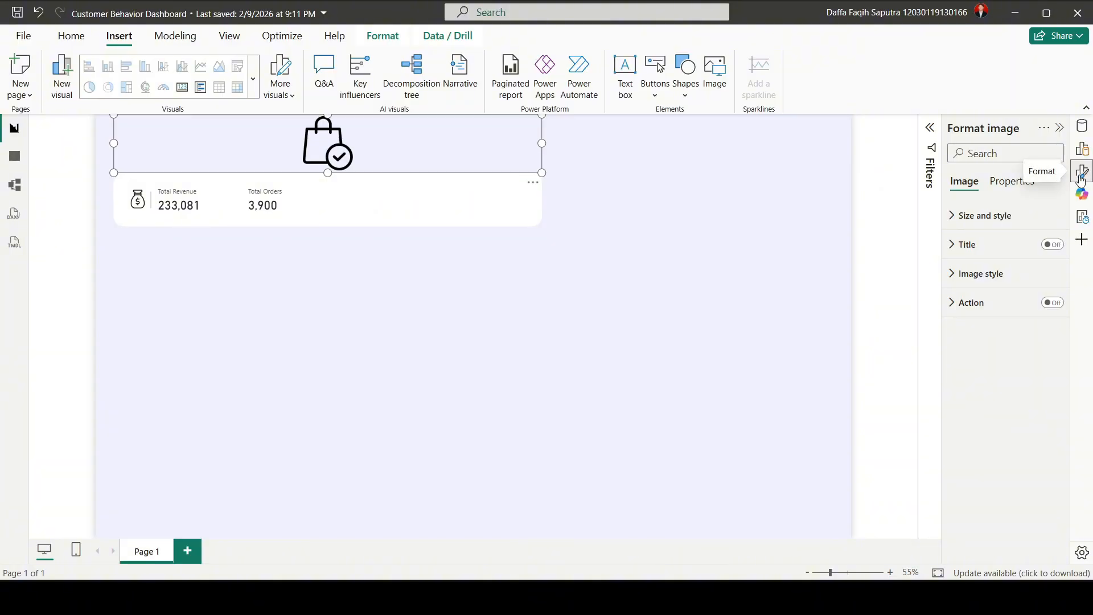
Unlock the shopping bag image's aspect ratio and set its height and width to 58.
click(980, 218)
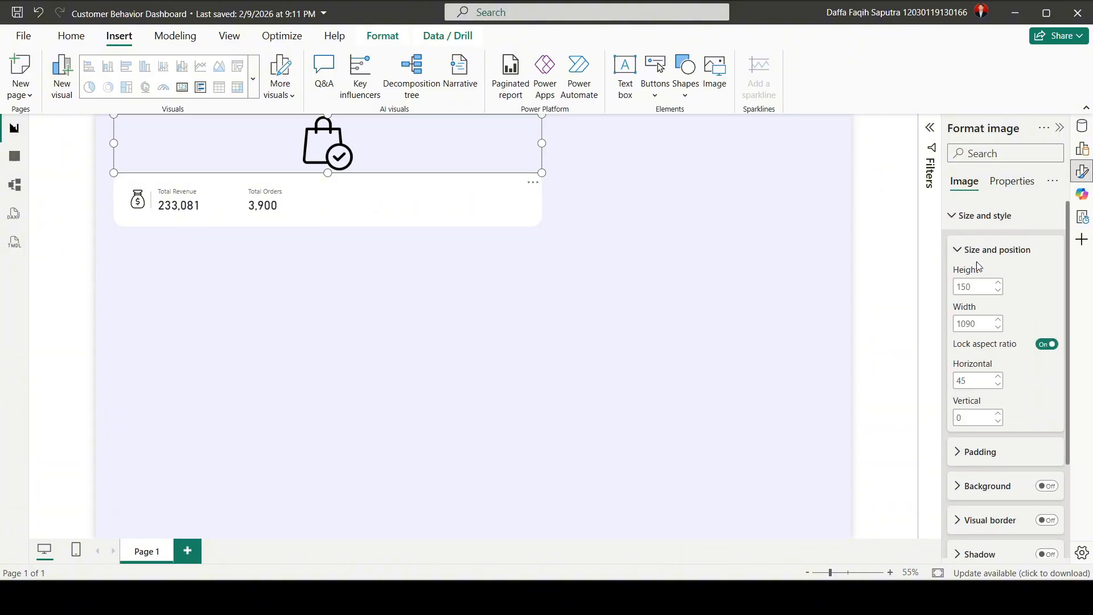
click(1048, 346)
double_click(968, 287)
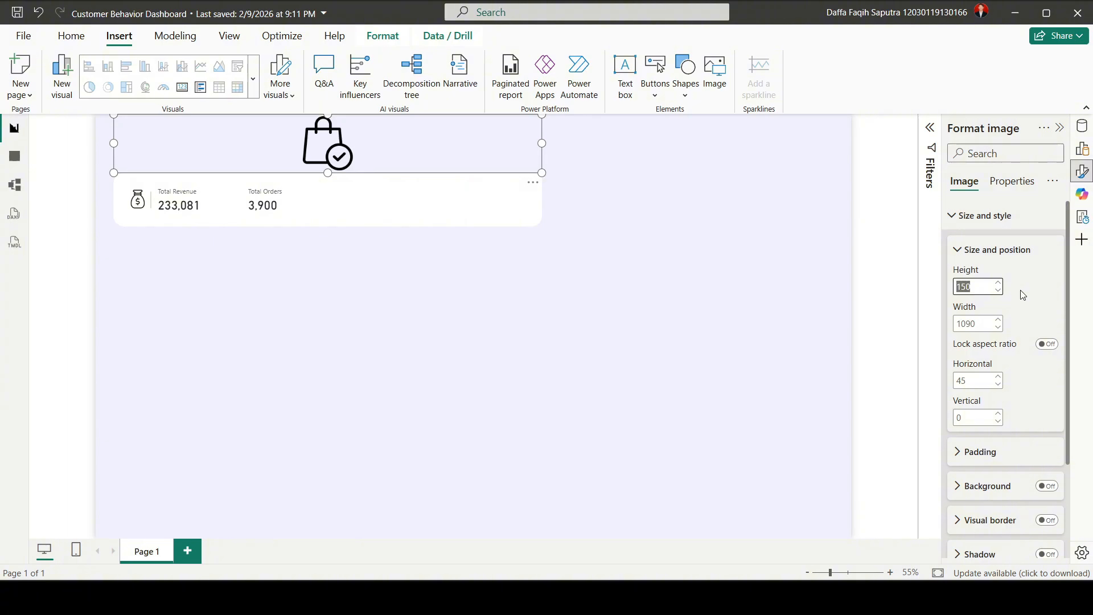
text(58)
key(Return)
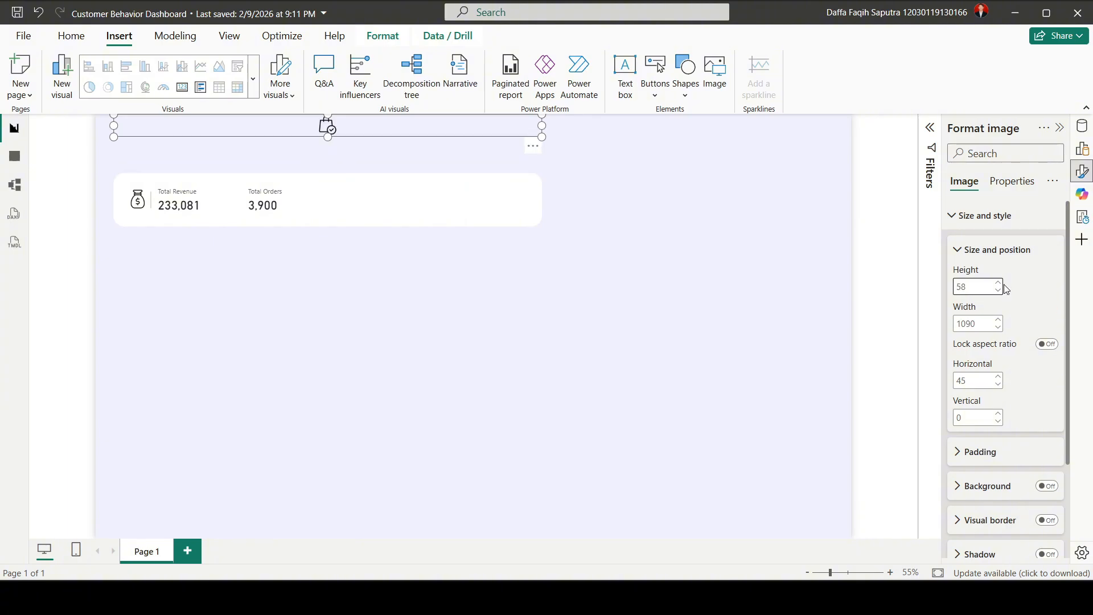
double_click(981, 322)
text(58)
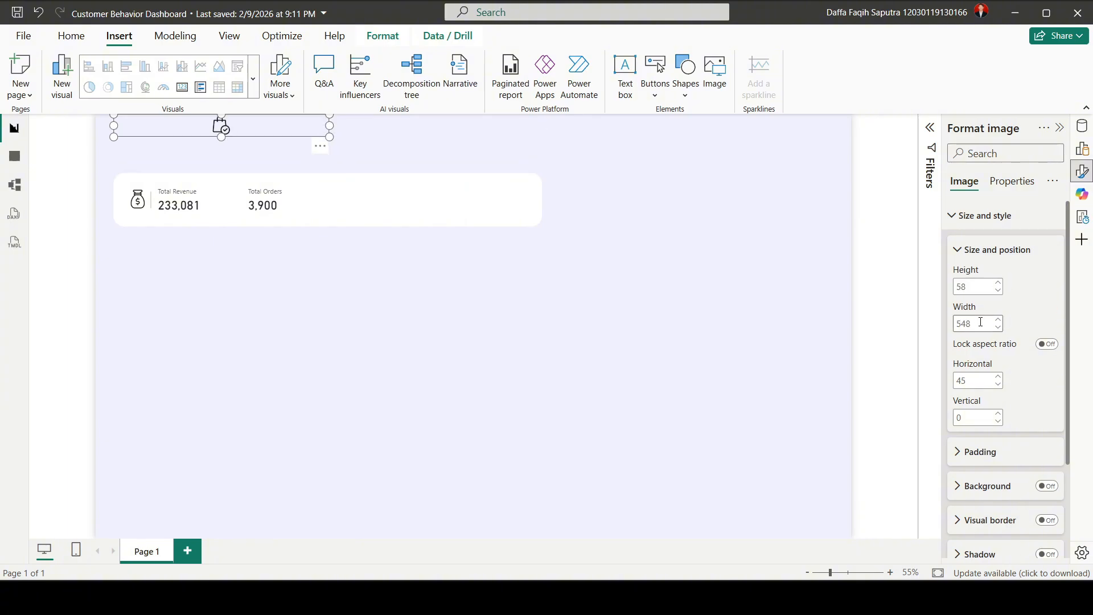
key(BackSpace)
text(8)
key(Return)
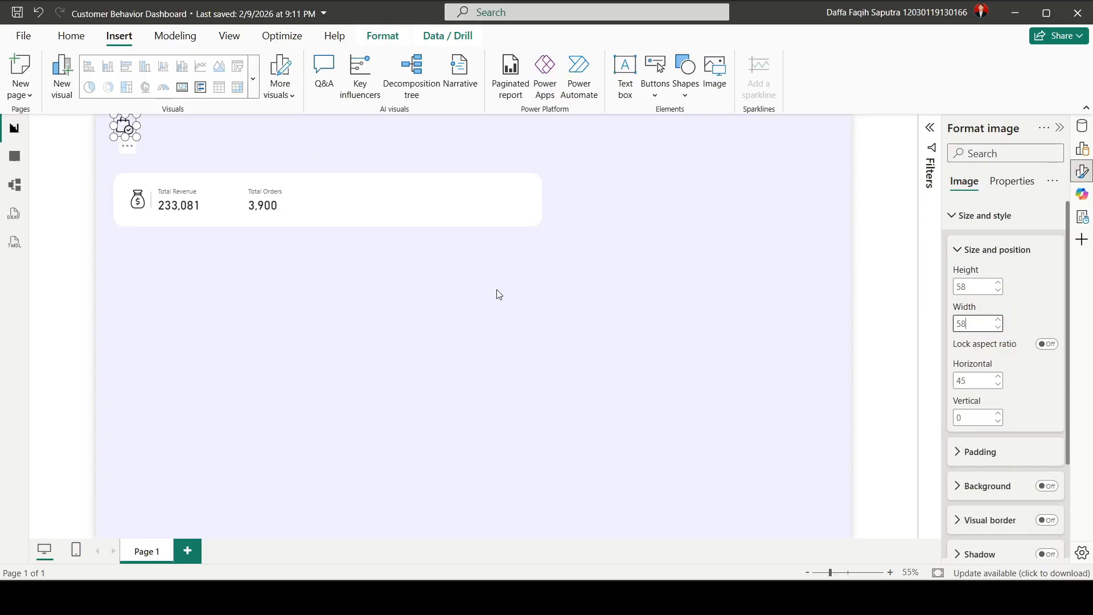
Place the shopping bag icon inside the white panel, just left of the Total Orders card.
click(496, 289)
drag(129, 134, 234, 209)
click(345, 289)
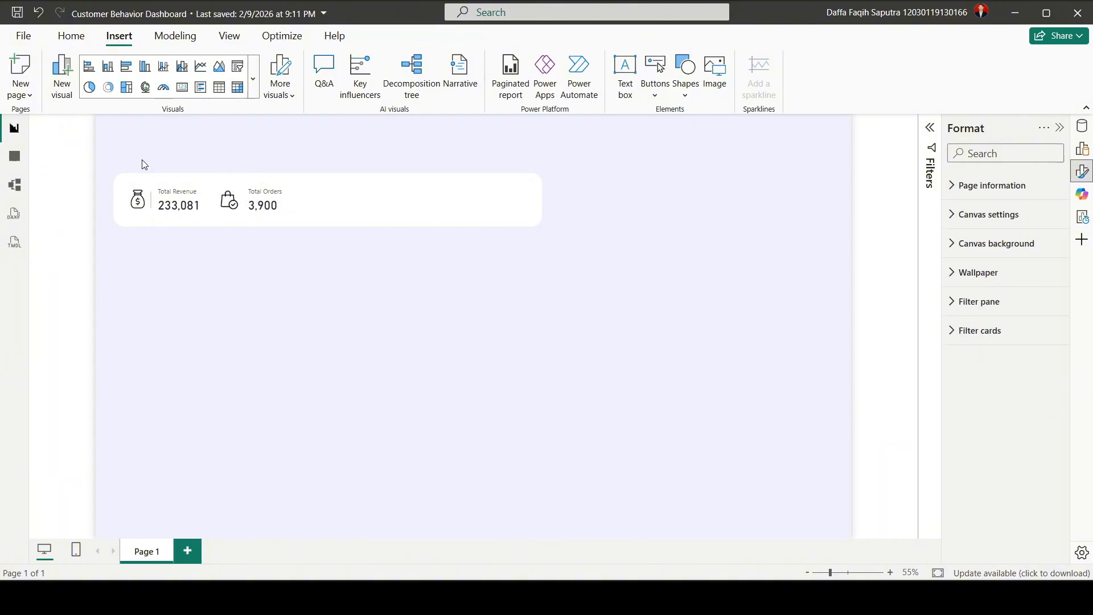
Place a copy of the divider line between the shopping bag icon and Total Orders card, and align the card beside it.
click(155, 205)
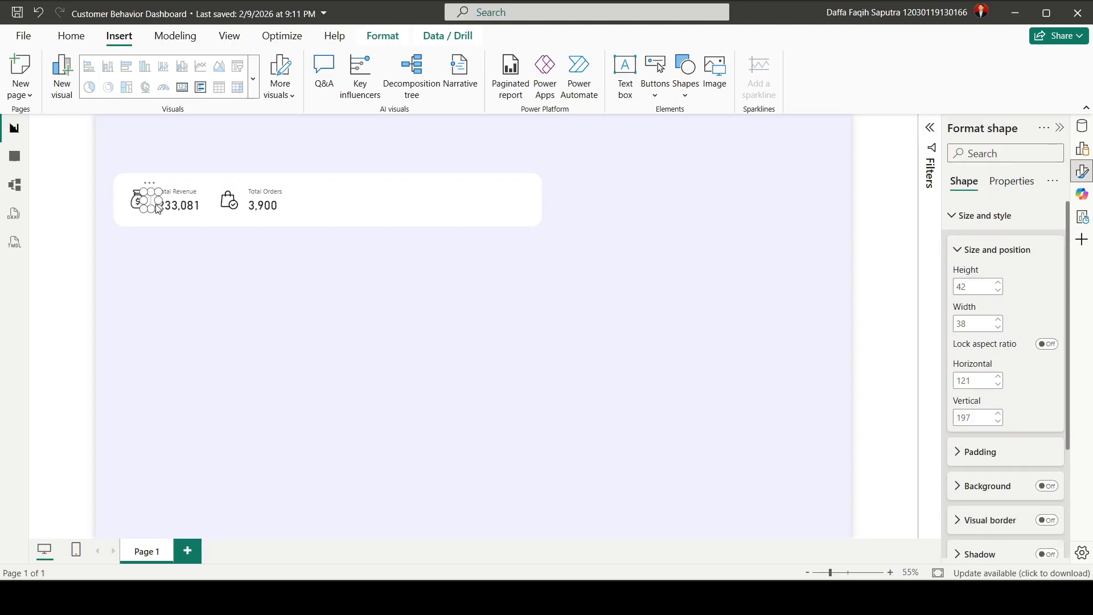
drag(155, 204, 244, 202)
click(270, 205)
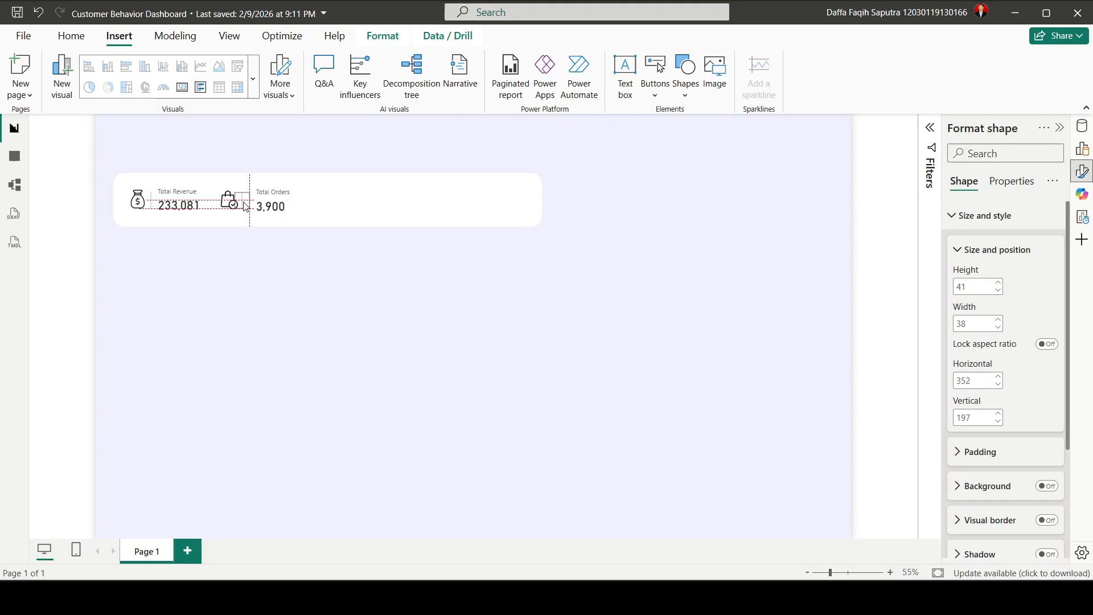
click(267, 277)
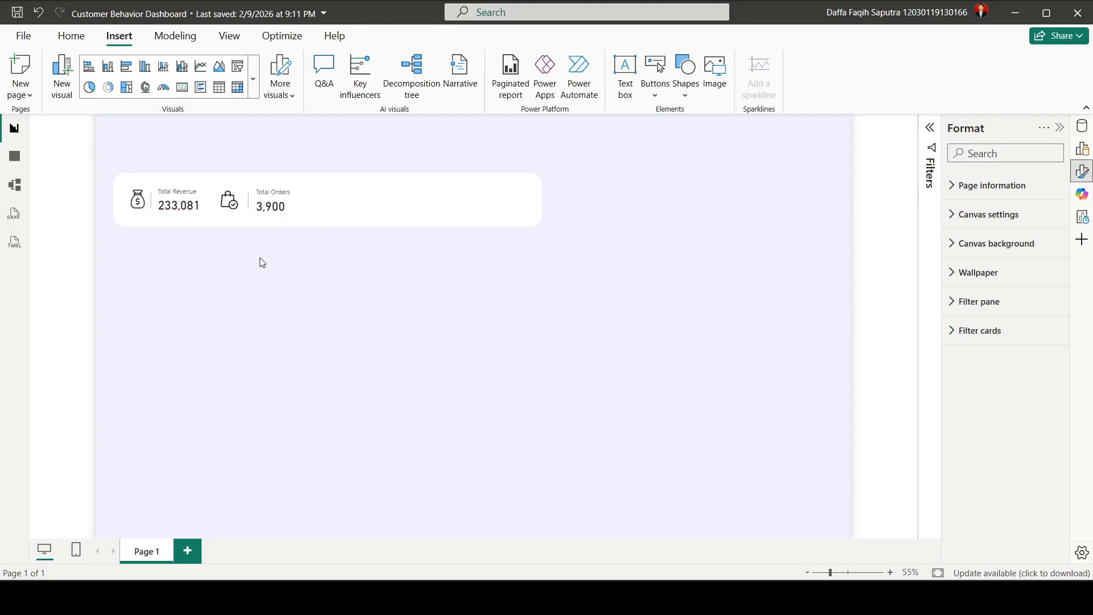
click(247, 212)
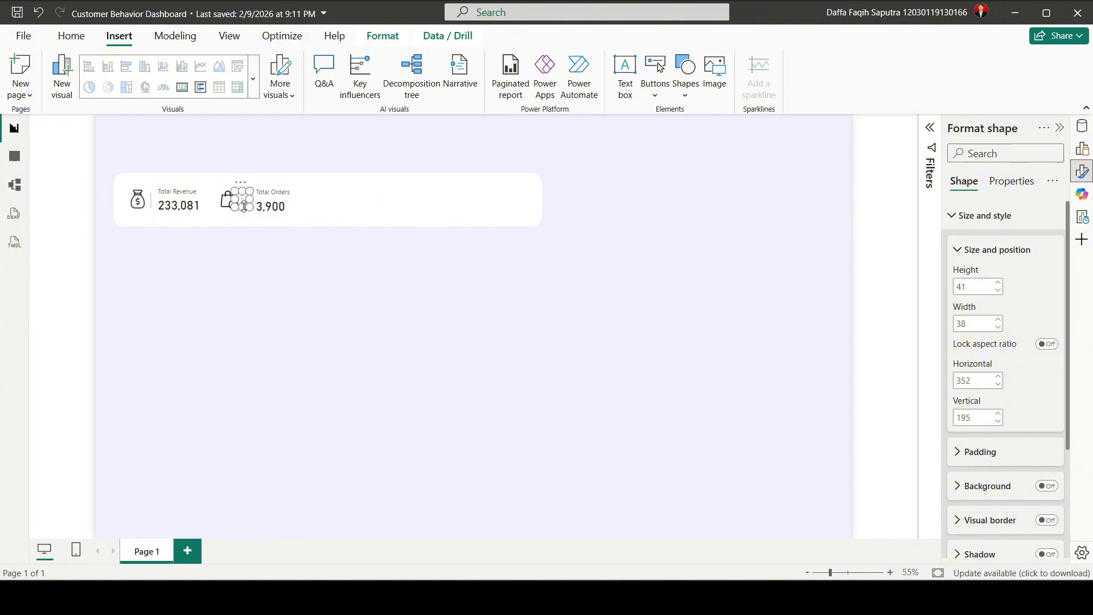
click(282, 210)
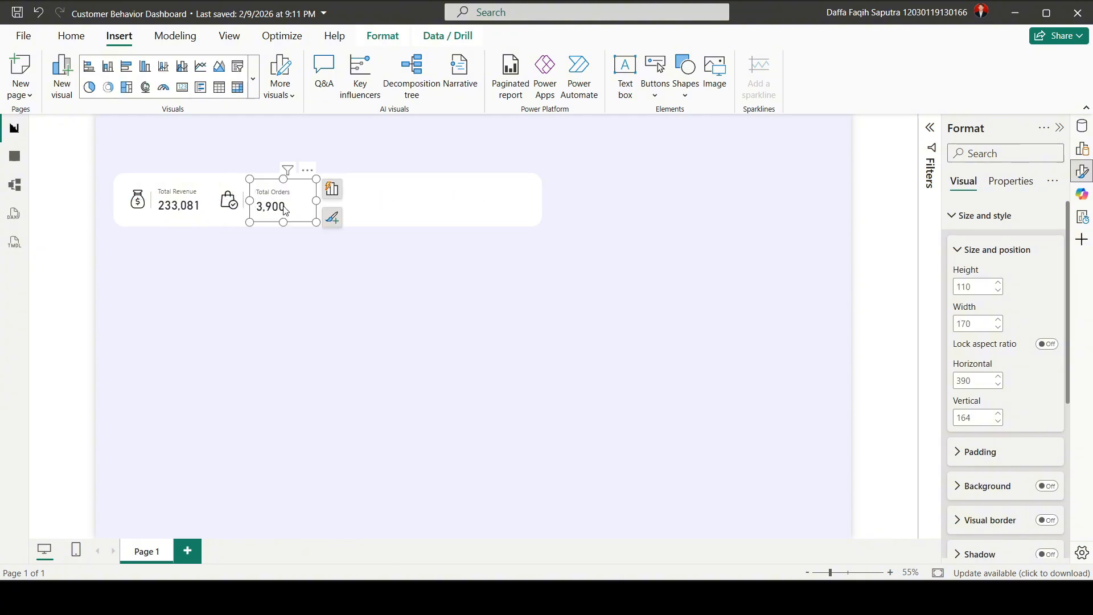
click(275, 259)
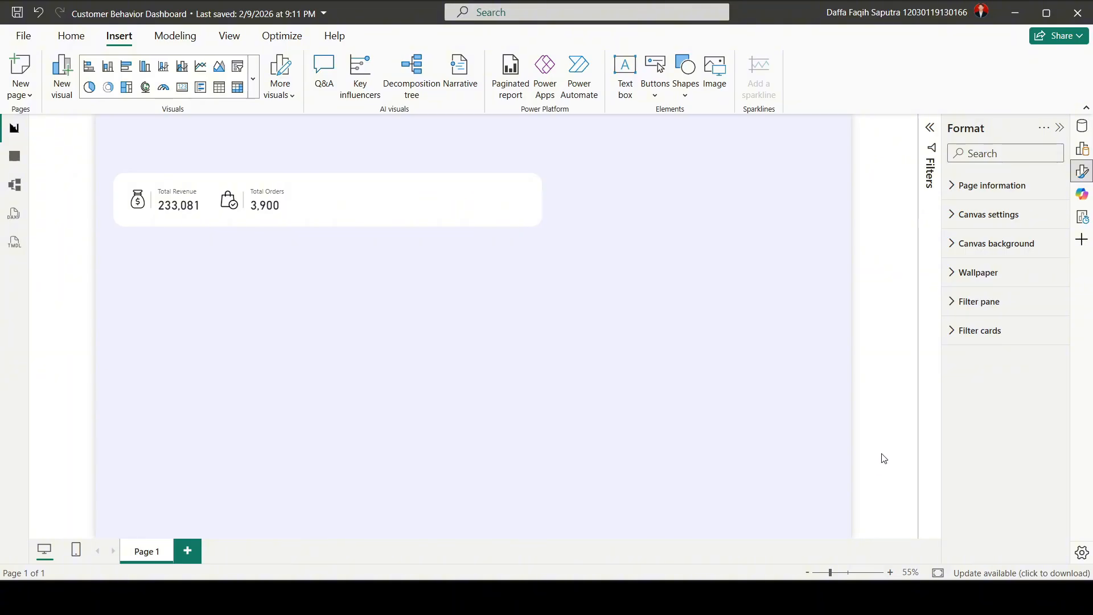
Add a new card visual showing the Average Rating measure from Dax Measures.
click(1083, 160)
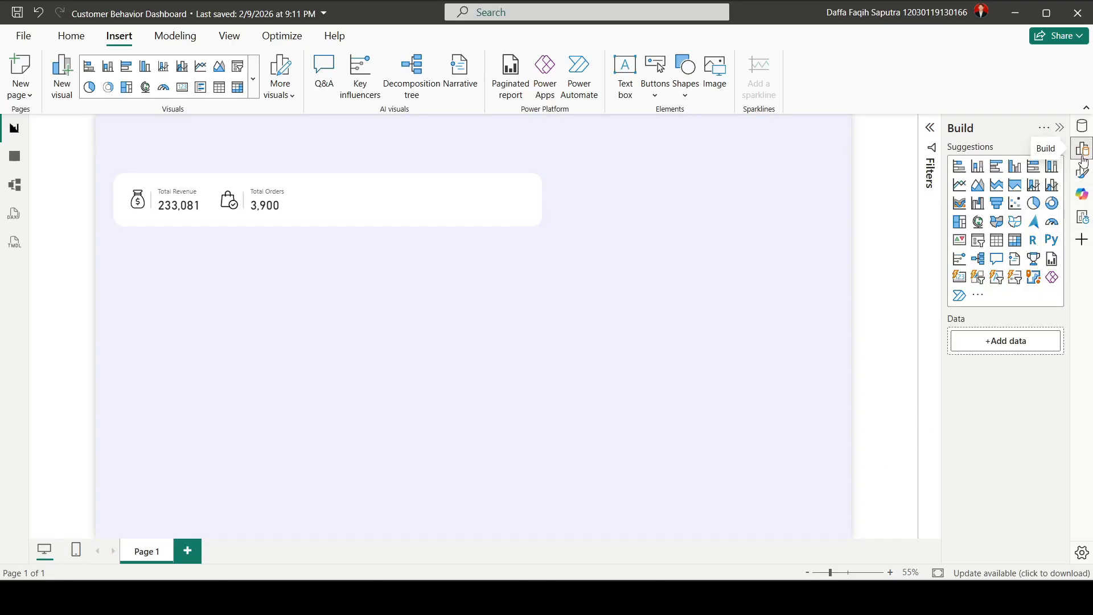
click(961, 279)
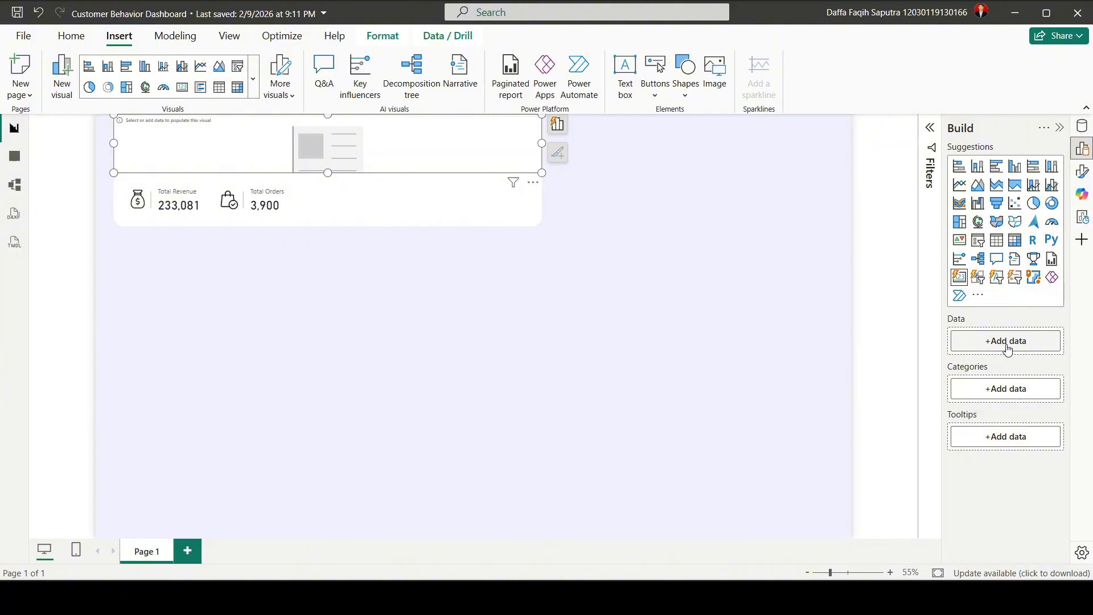
click(1011, 343)
click(798, 230)
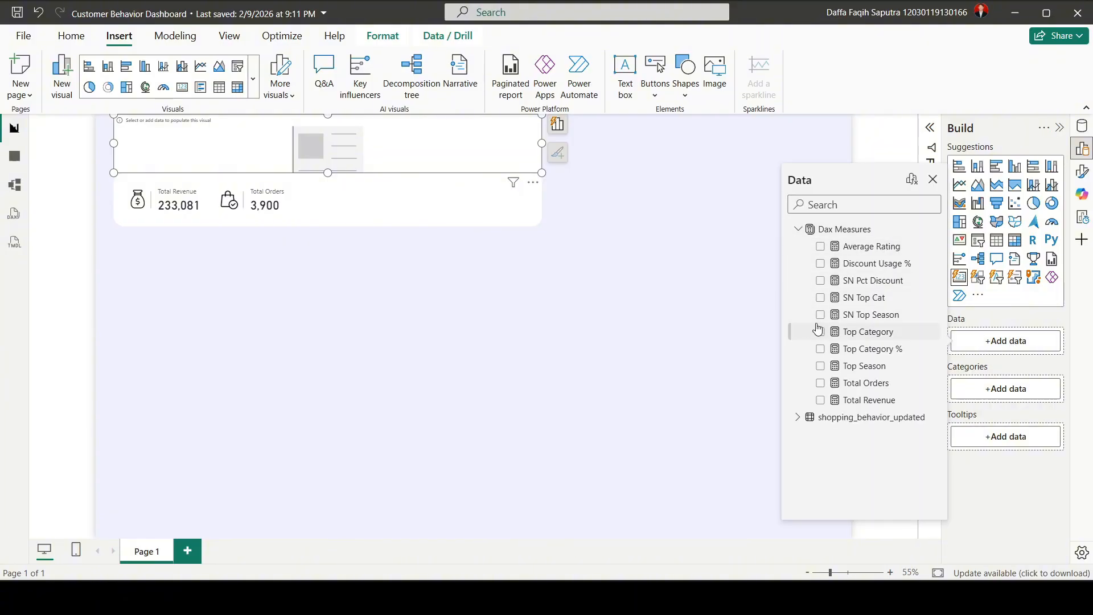
click(821, 246)
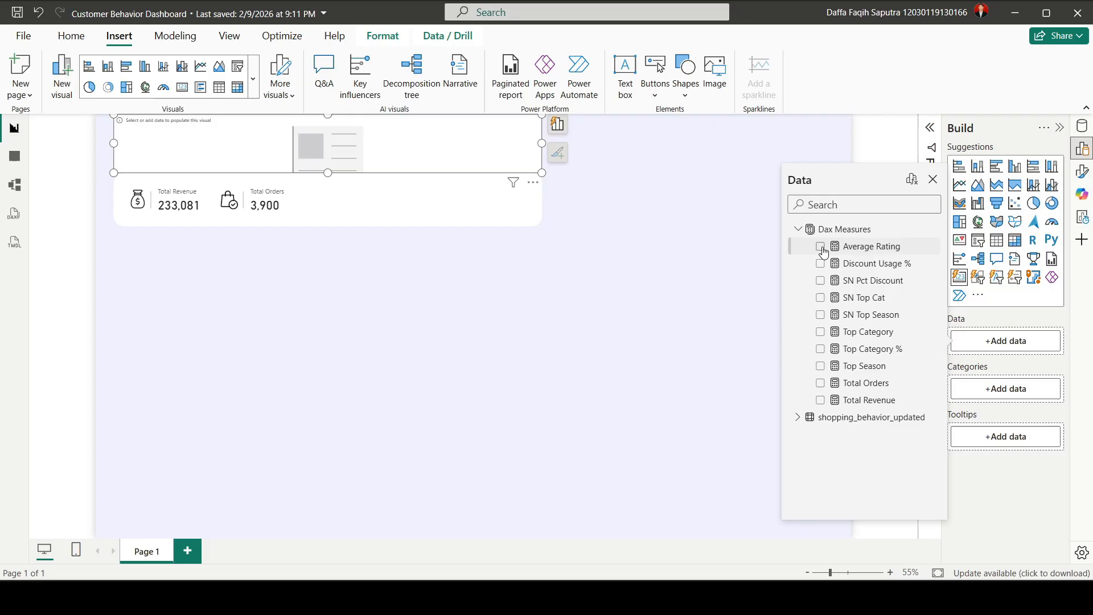
click(933, 178)
Set the Average Rating card's height to 110 and width to 170, and turn off its background.
click(1082, 171)
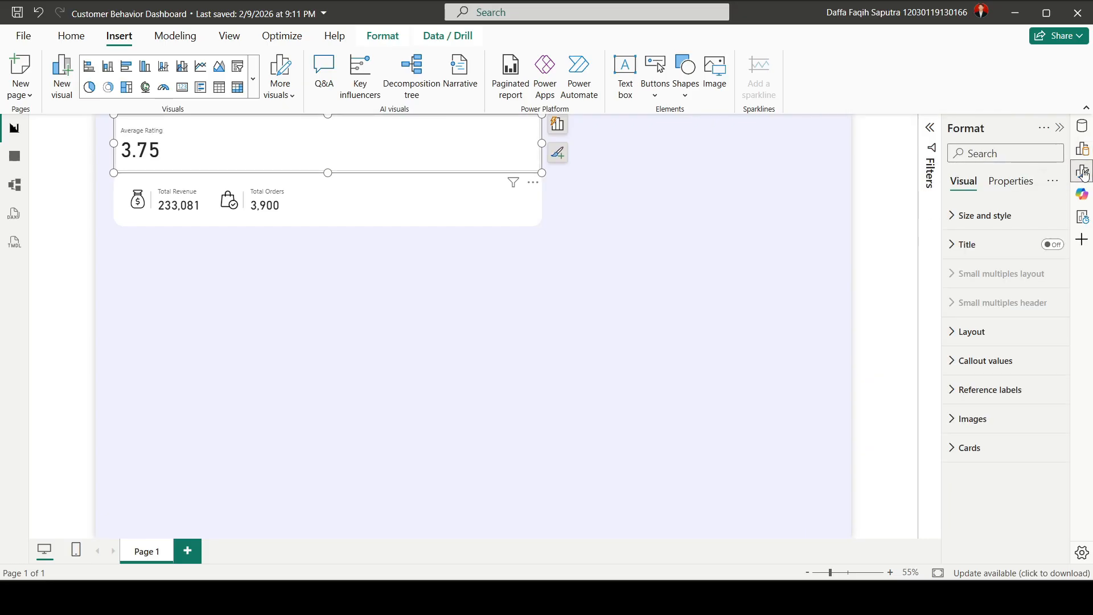
click(984, 215)
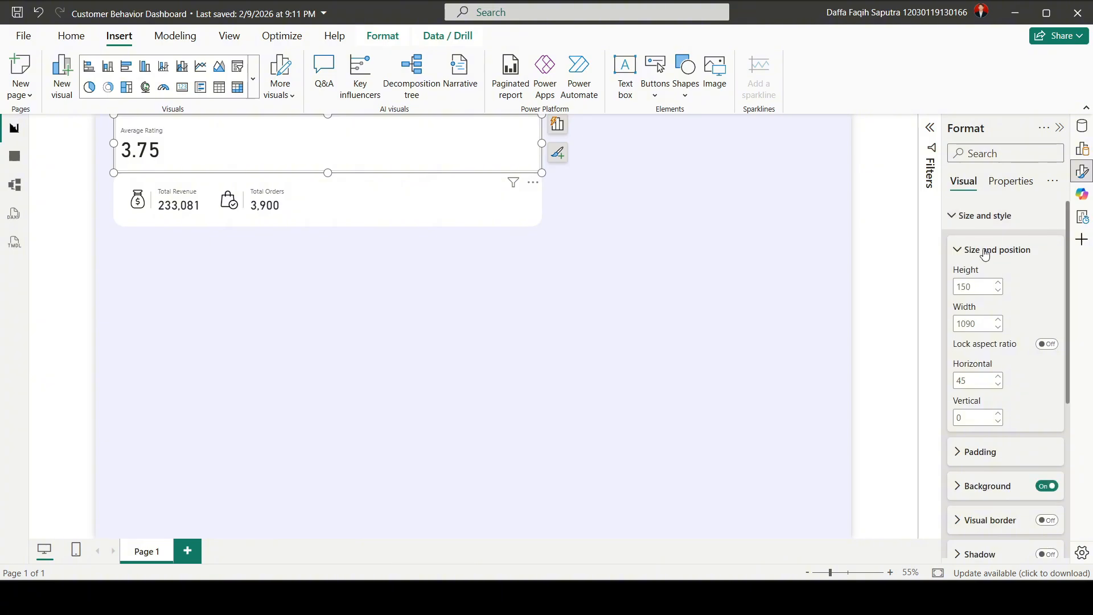
double_click(968, 286)
text(110)
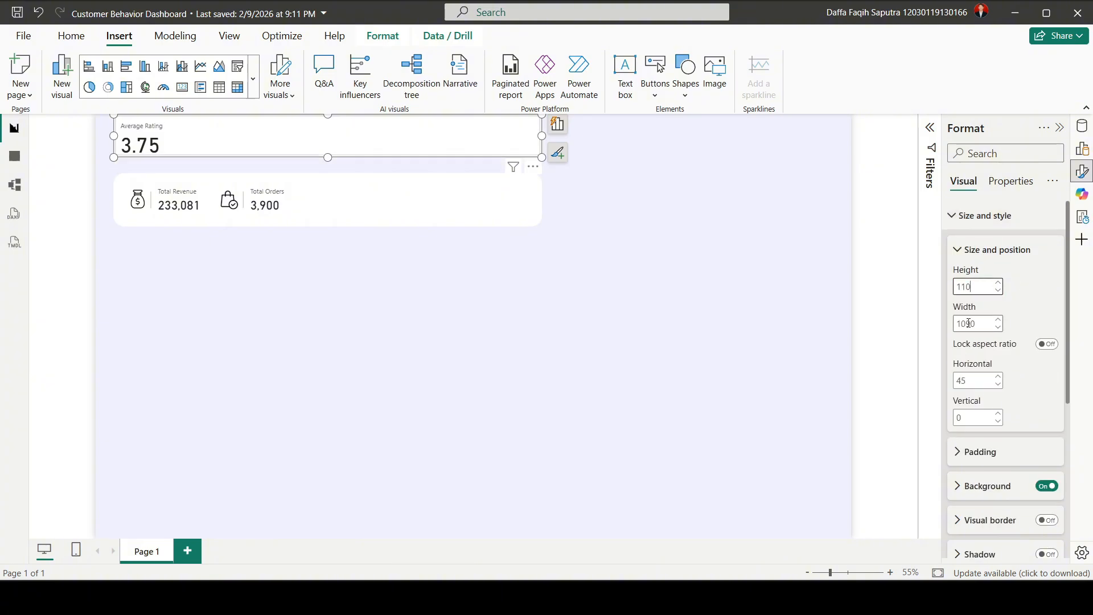
double_click(968, 323)
text(170)
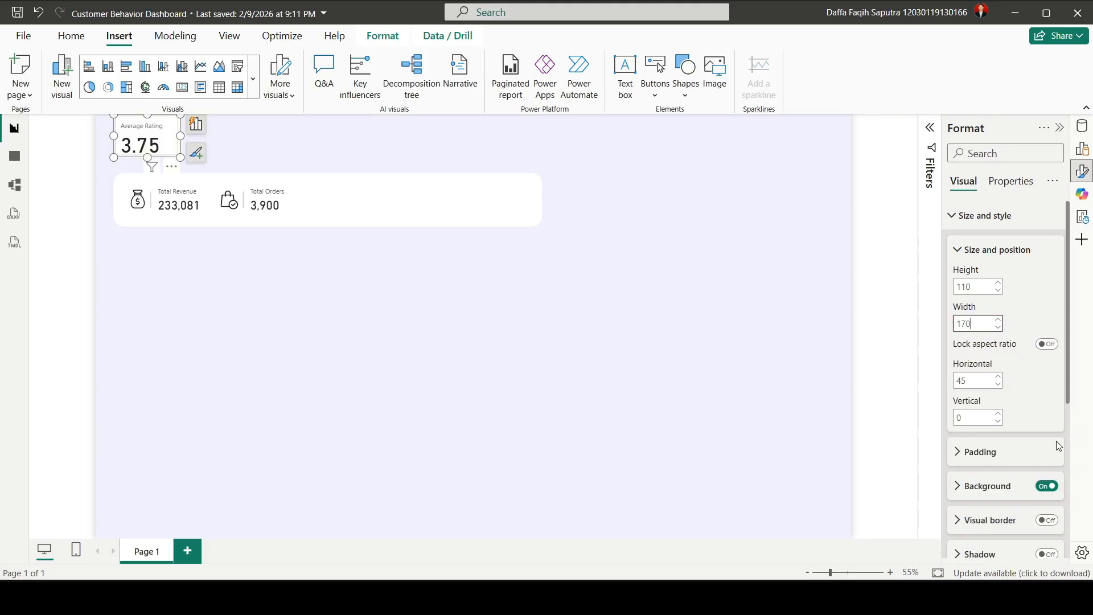
click(1049, 486)
click(1022, 219)
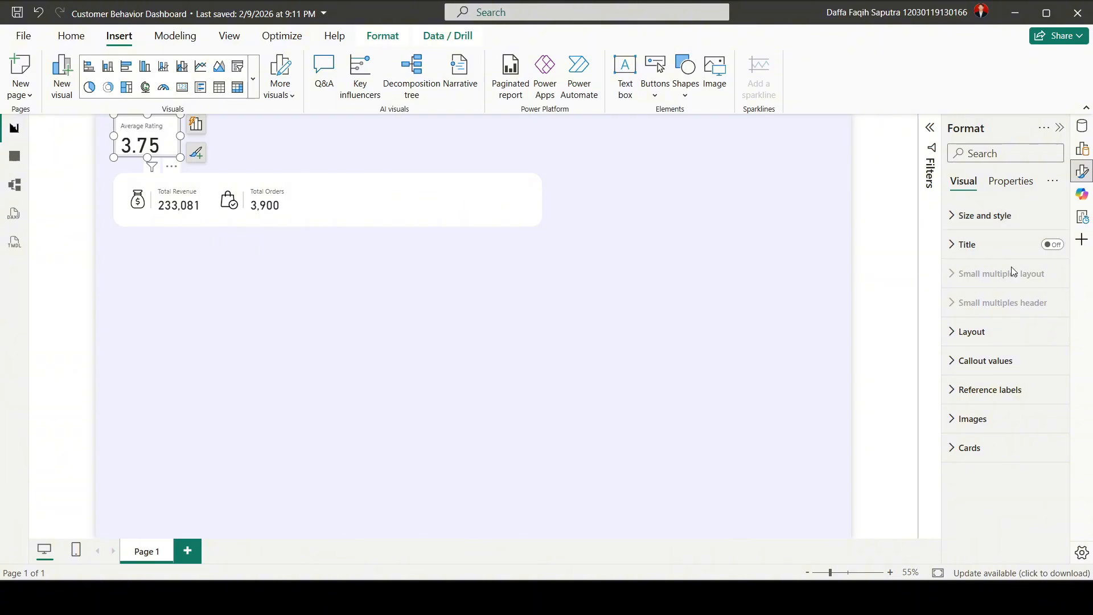
Set the callout value font size to 26 for the Average Rating series on its card.
click(1004, 362)
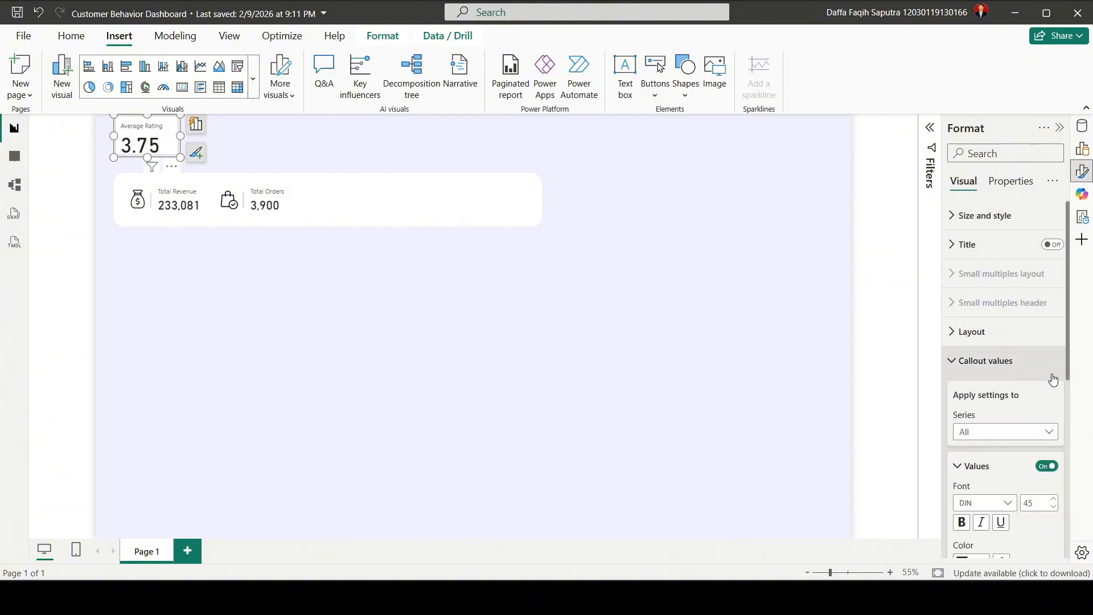
click(1024, 436)
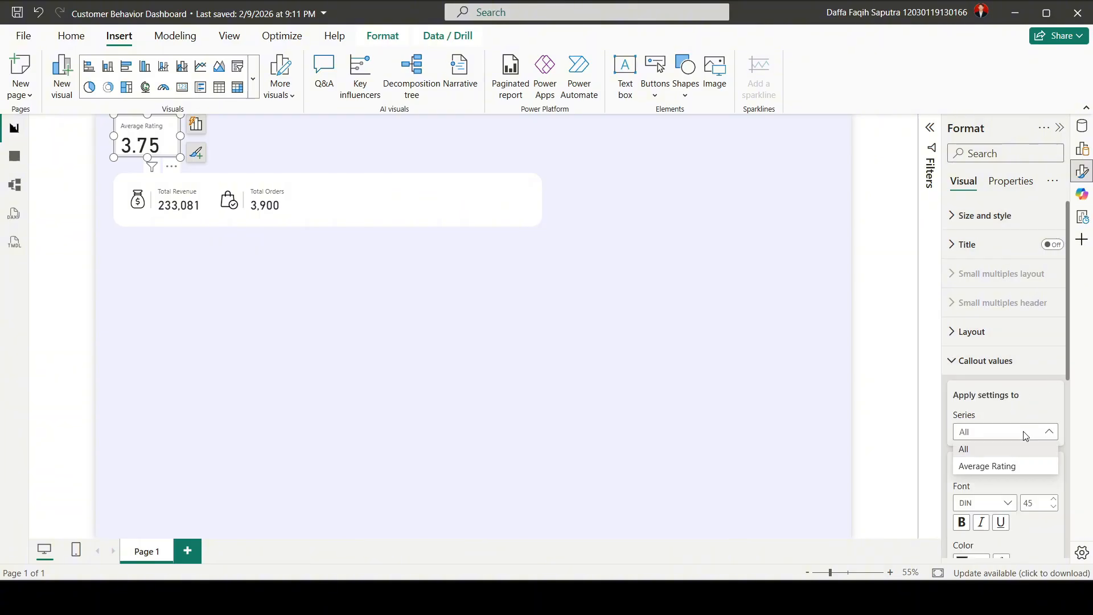
click(989, 467)
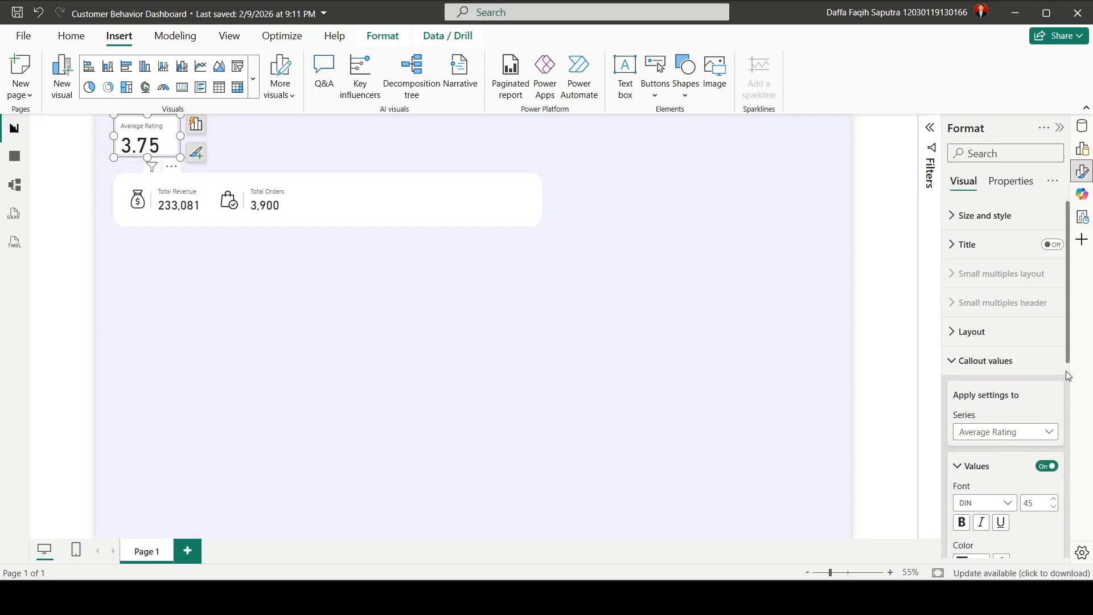
drag(1068, 362, 1067, 478)
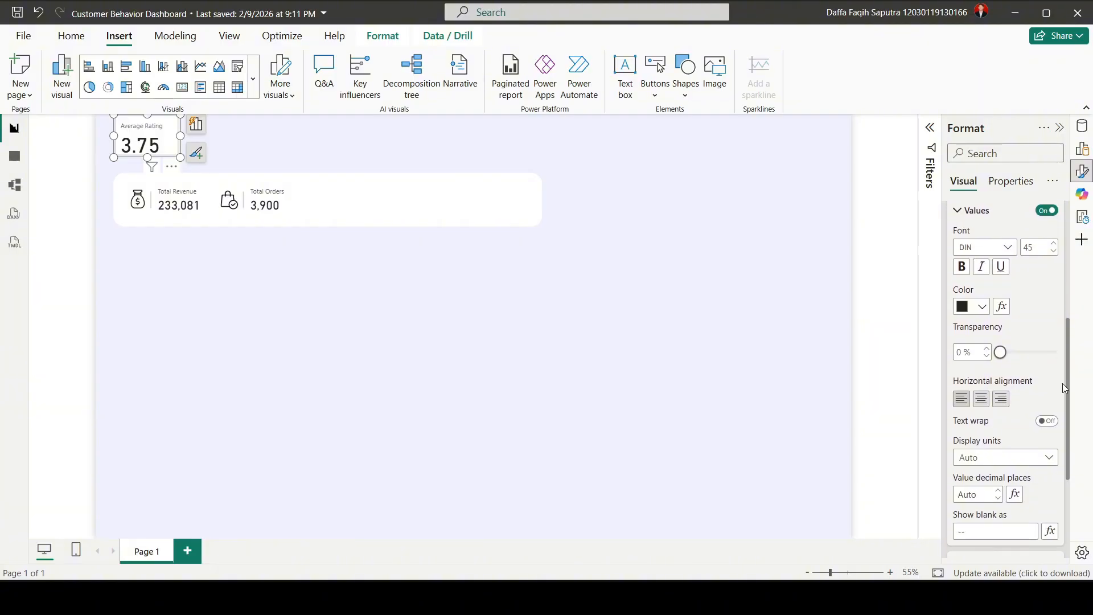
double_click(1038, 249)
text(26)
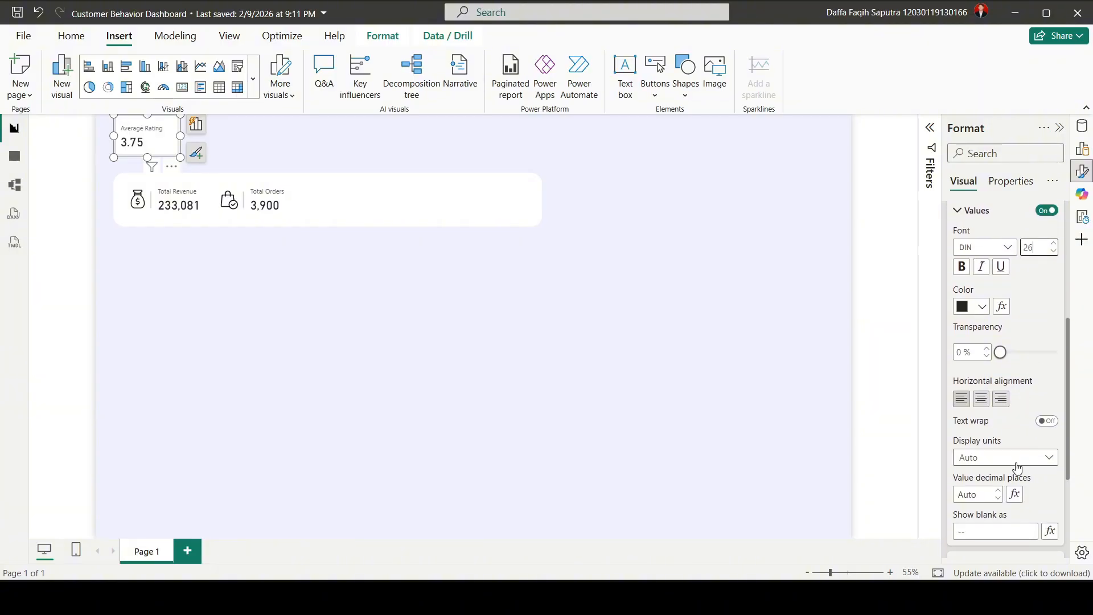
scroll(1069, 464, up, 3)
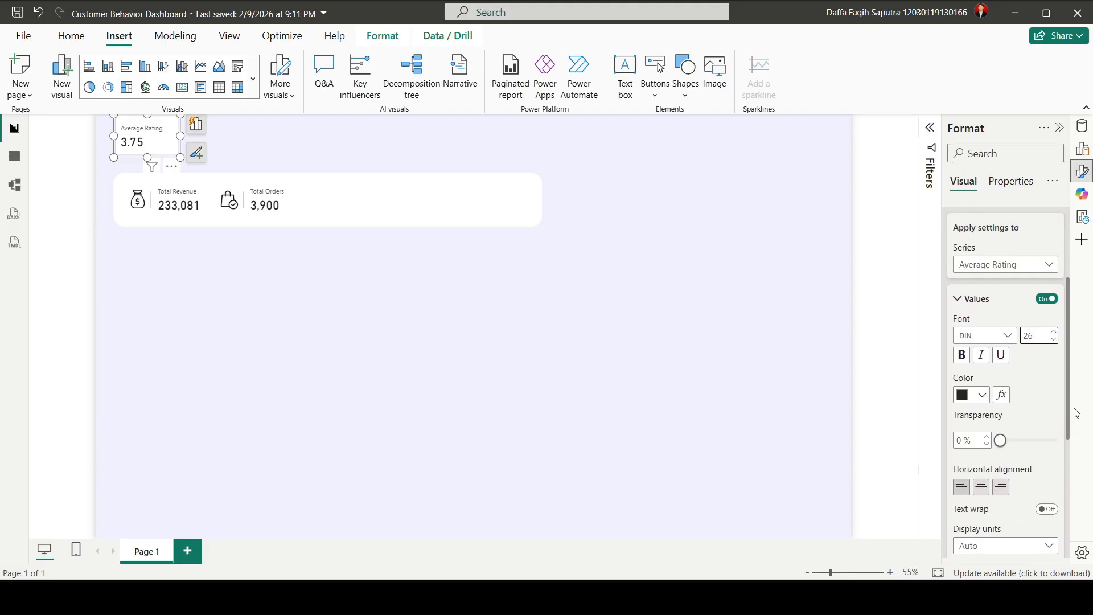
scroll(1008, 319, up, 5)
click(993, 345)
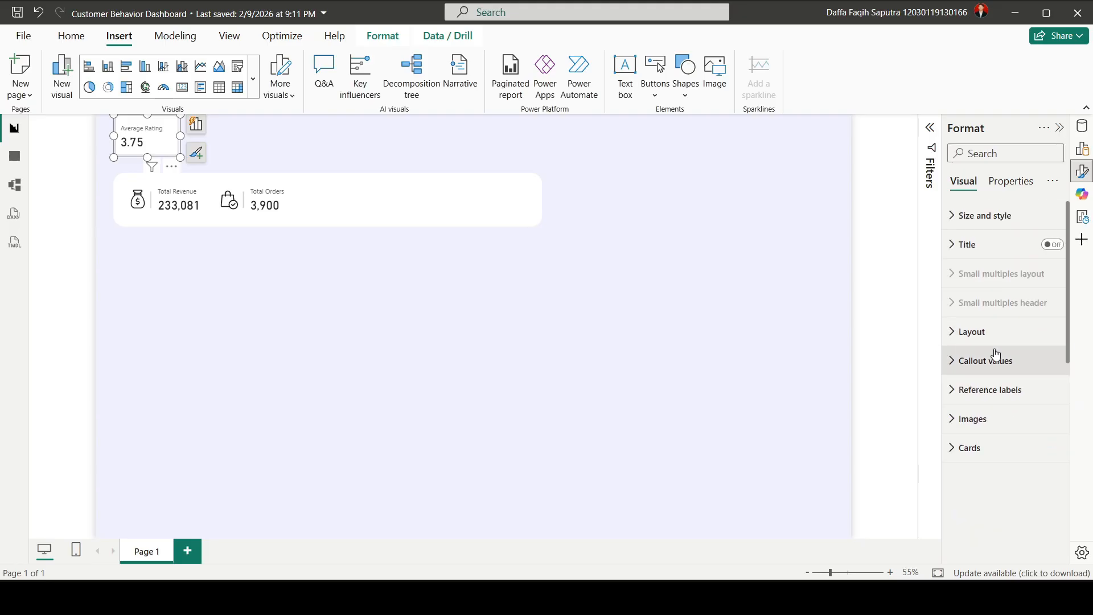
Turn off the Average Rating card's inner background and border, and move it into the white panel beyond the Total Orders card.
click(993, 449)
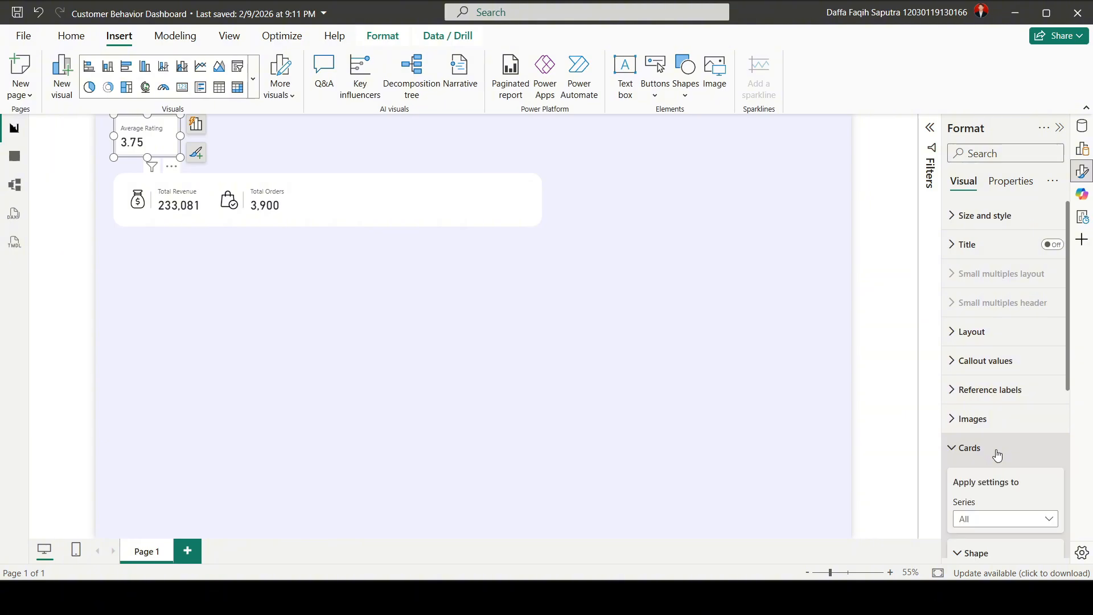
scroll(1069, 380, down, 8)
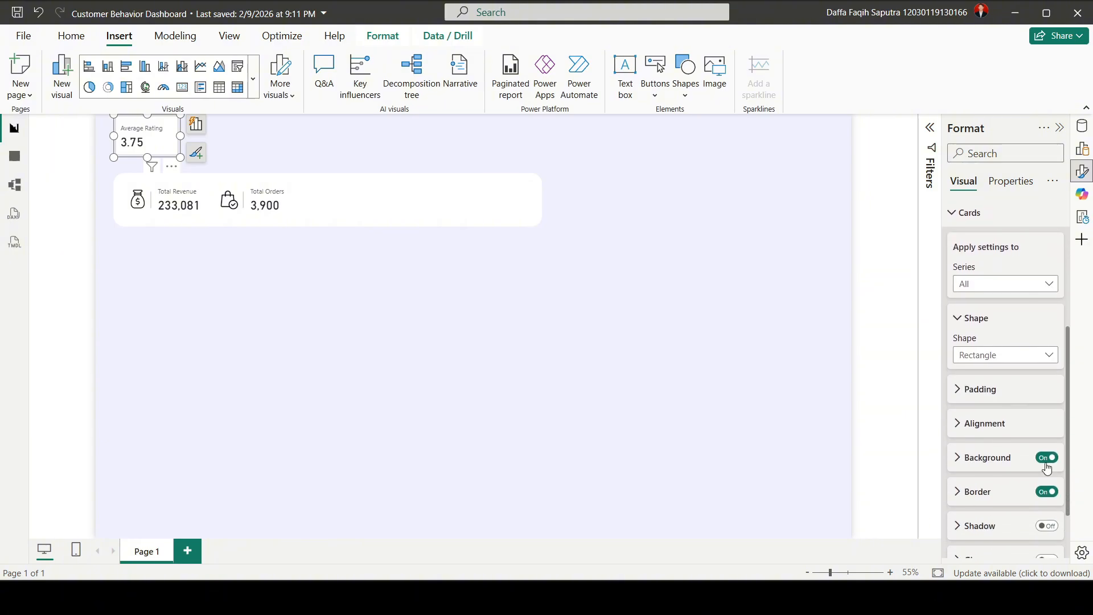
click(1046, 457)
click(1047, 493)
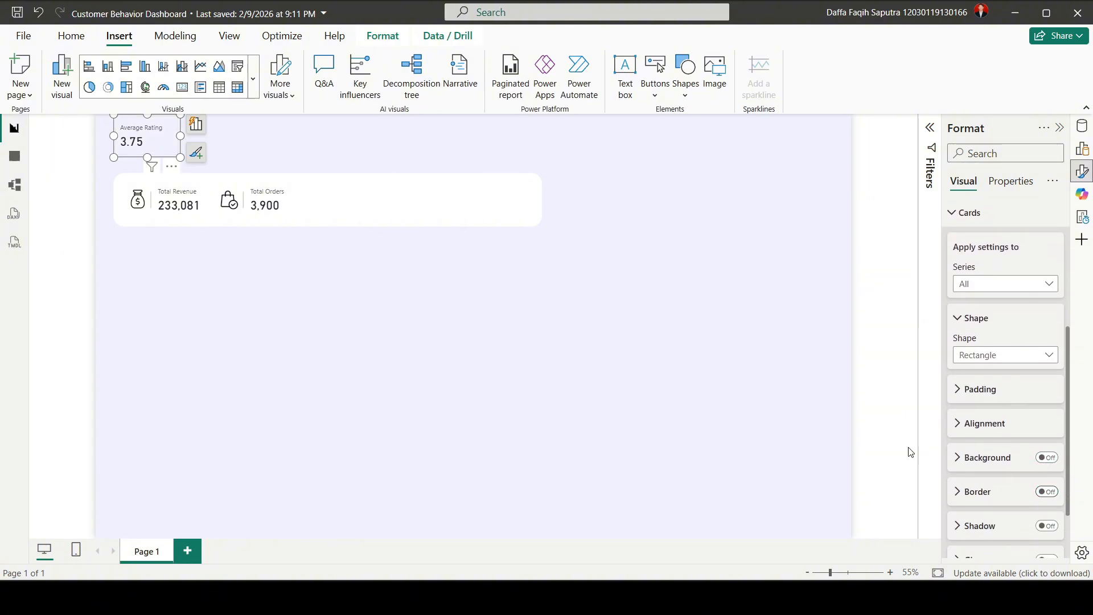
drag(144, 138, 371, 201)
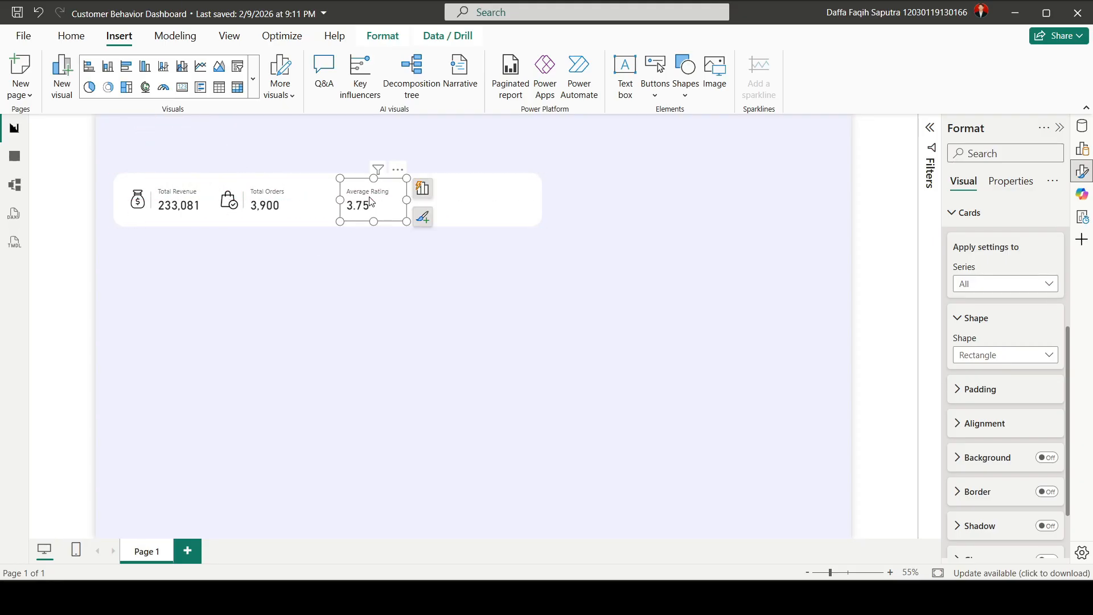
click(389, 270)
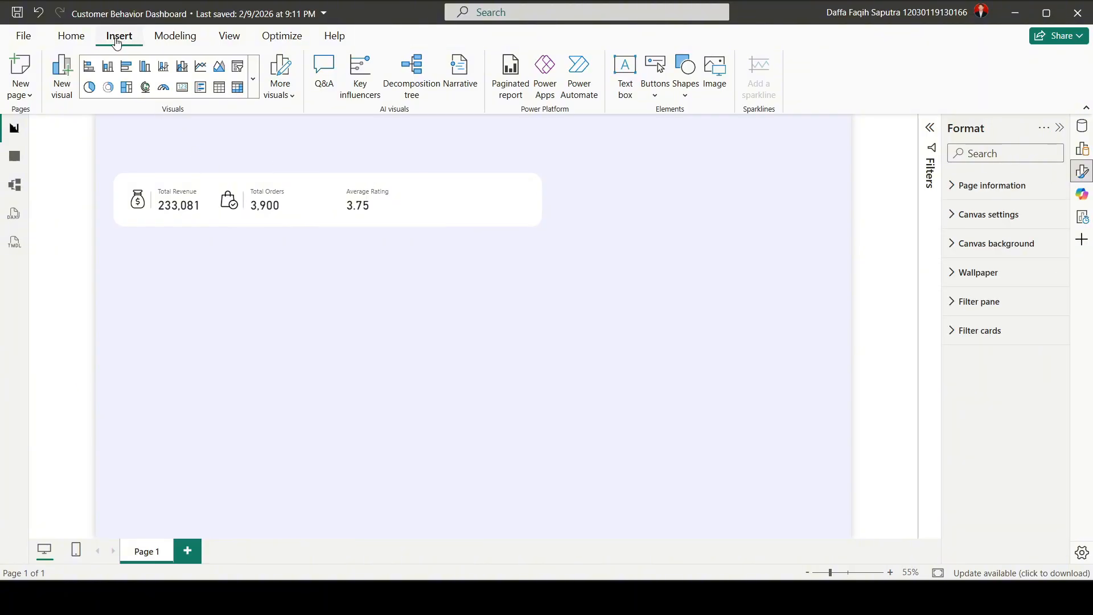
Insert the success.png image from the Icon and Image folder onto the page.
click(715, 76)
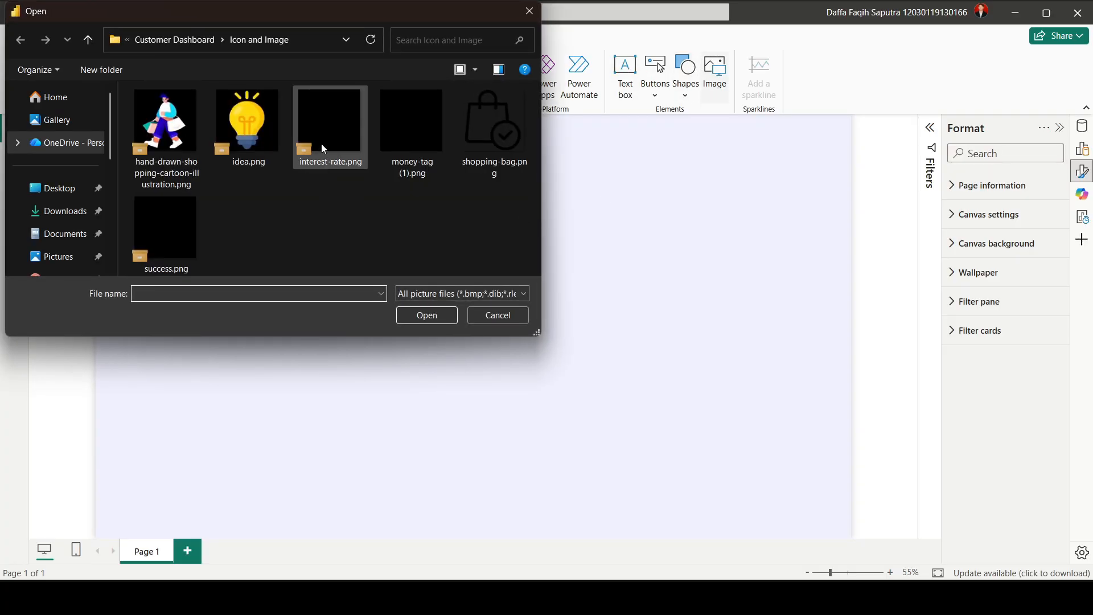
click(322, 145)
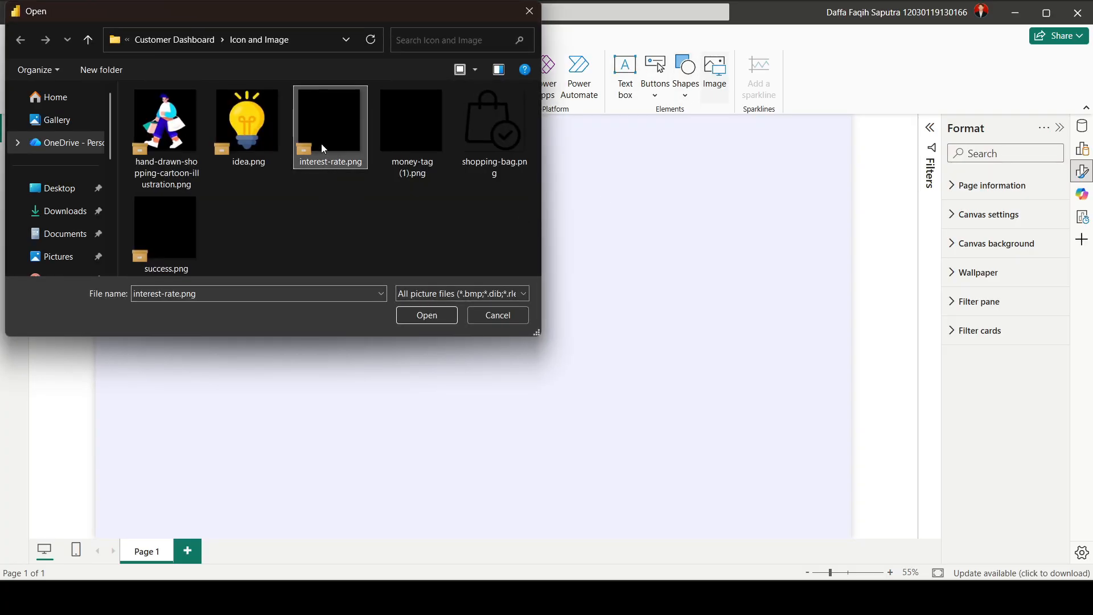
click(163, 224)
click(419, 315)
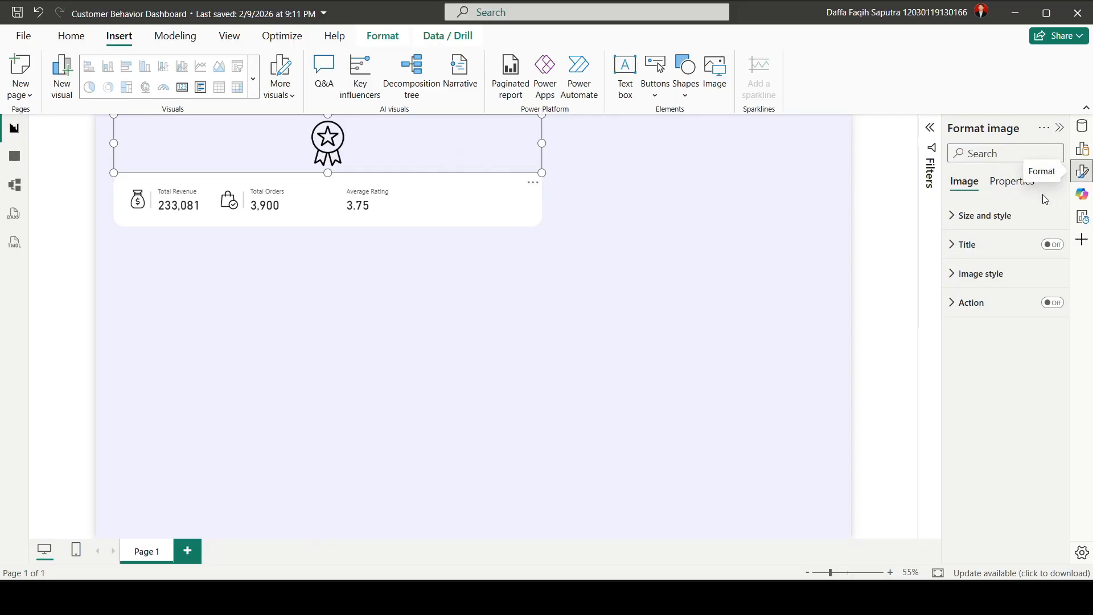
Unlock the award ribbon icon's aspect ratio and set its height and width to 58.
click(988, 216)
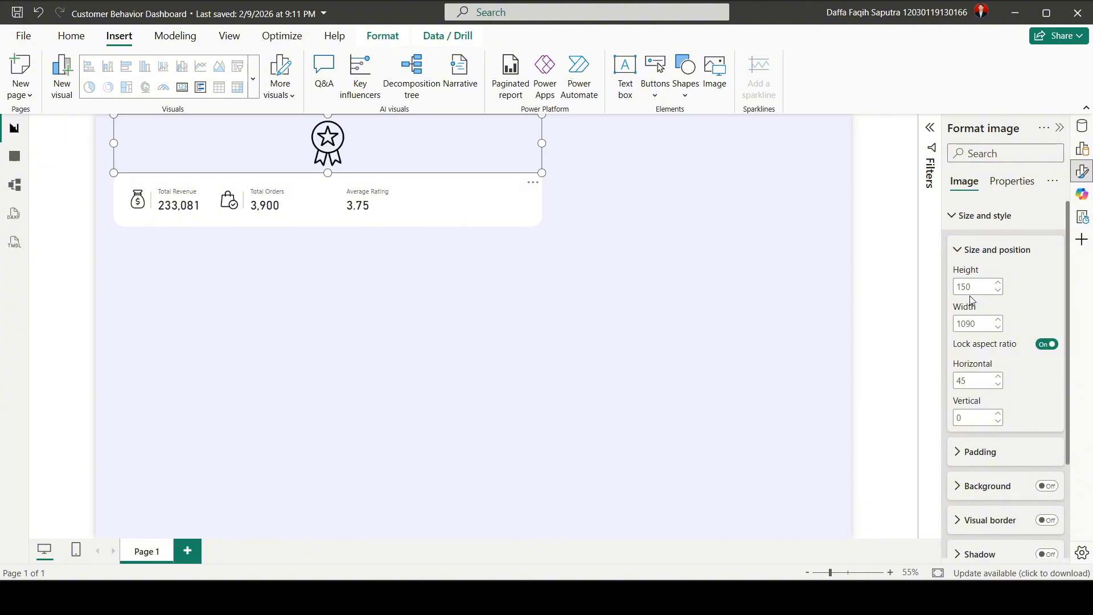
click(1047, 347)
double_click(967, 287)
text(58)
key(Return)
double_click(975, 322)
text(58)
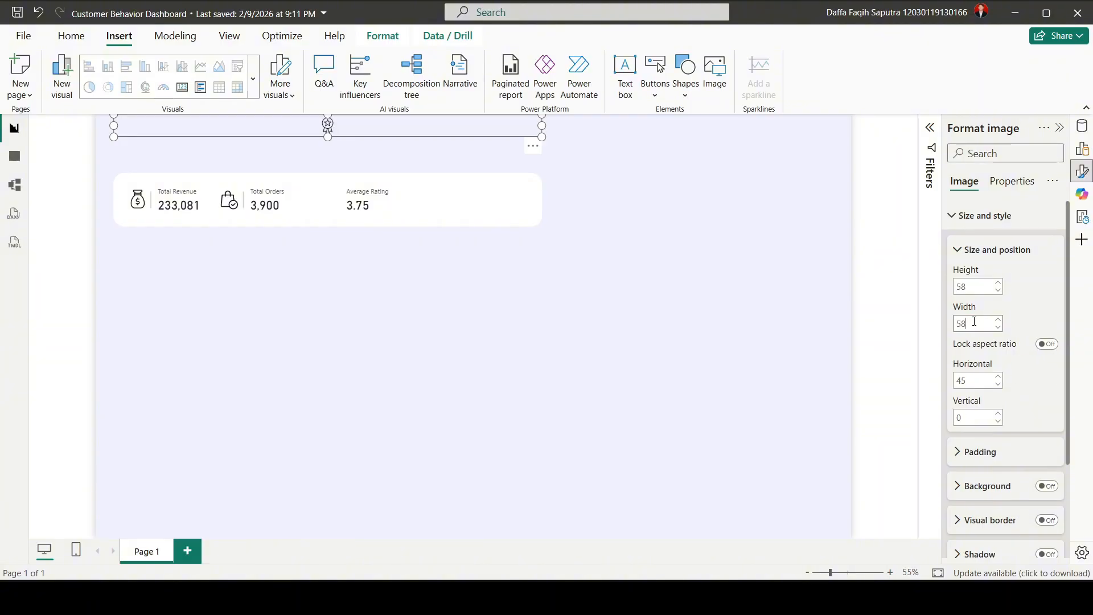
key(Return)
Move the award ribbon icon into the white panel, just left of the Average Rating card.
click(631, 304)
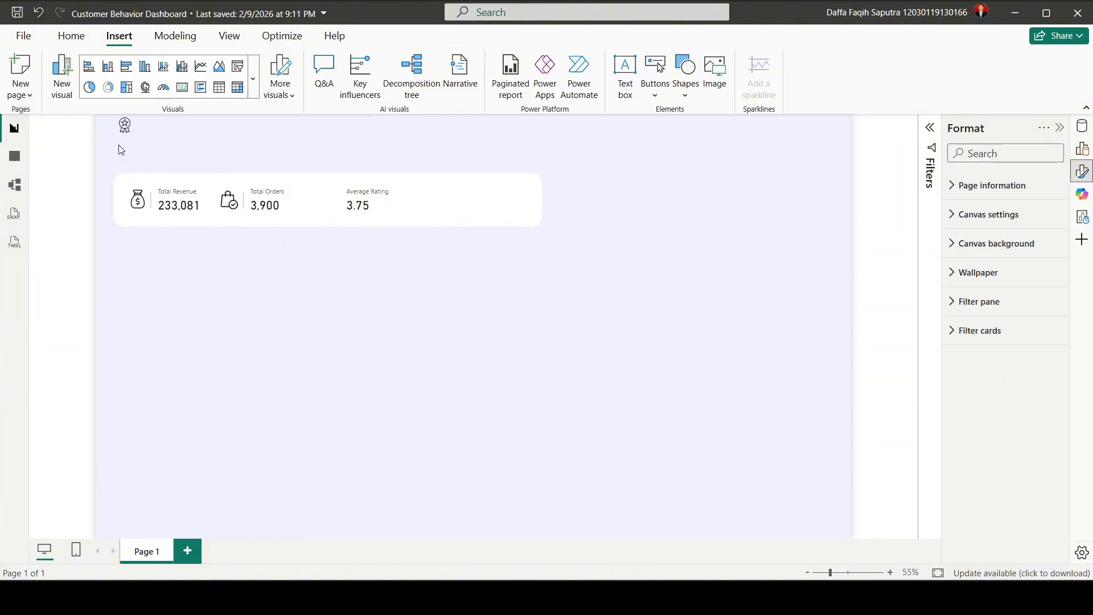
drag(131, 138, 330, 210)
click(339, 272)
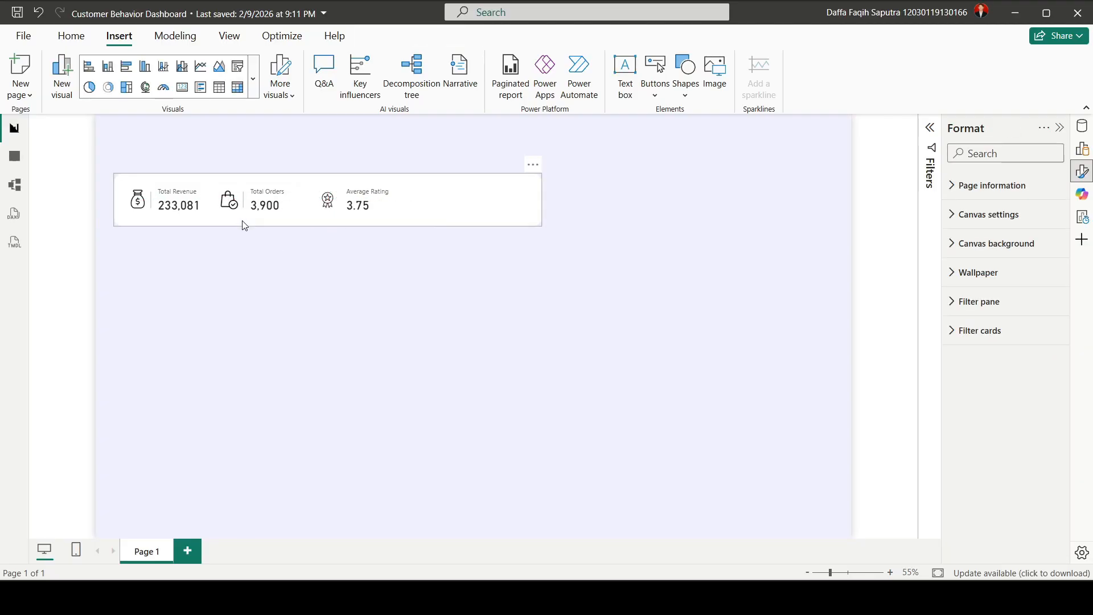
Place a copy of the divider line between the award ribbon icon and the Average Rating card.
click(245, 206)
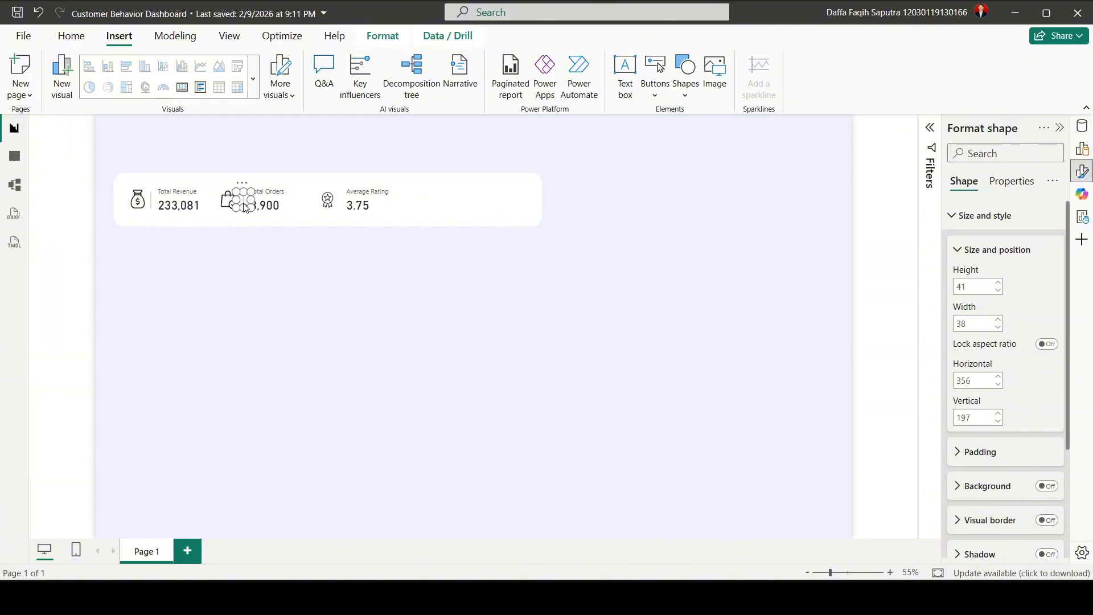
click(254, 240)
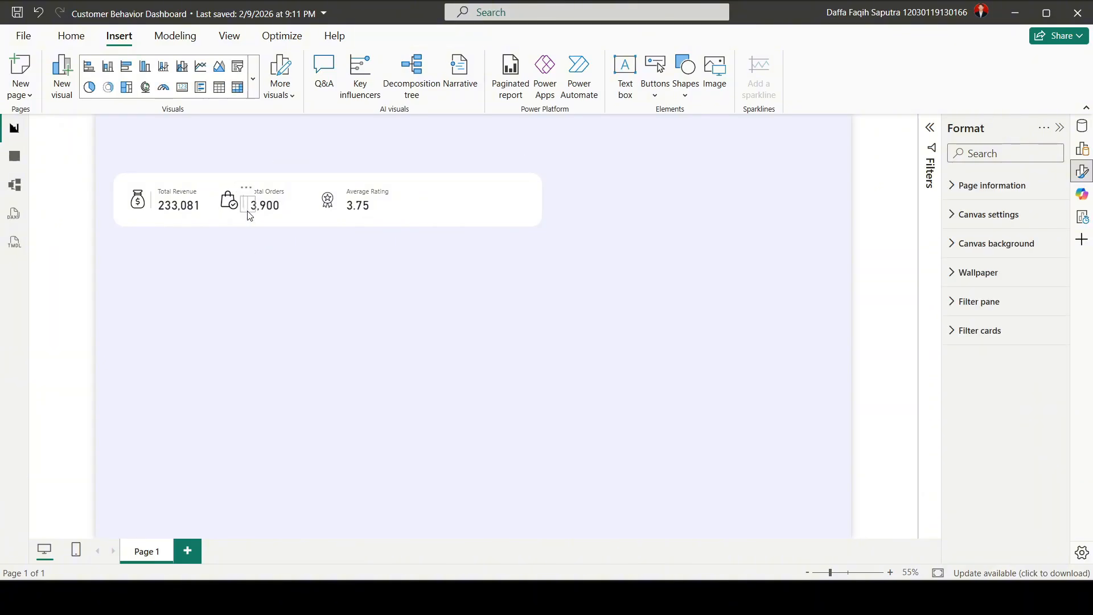
drag(250, 215, 341, 214)
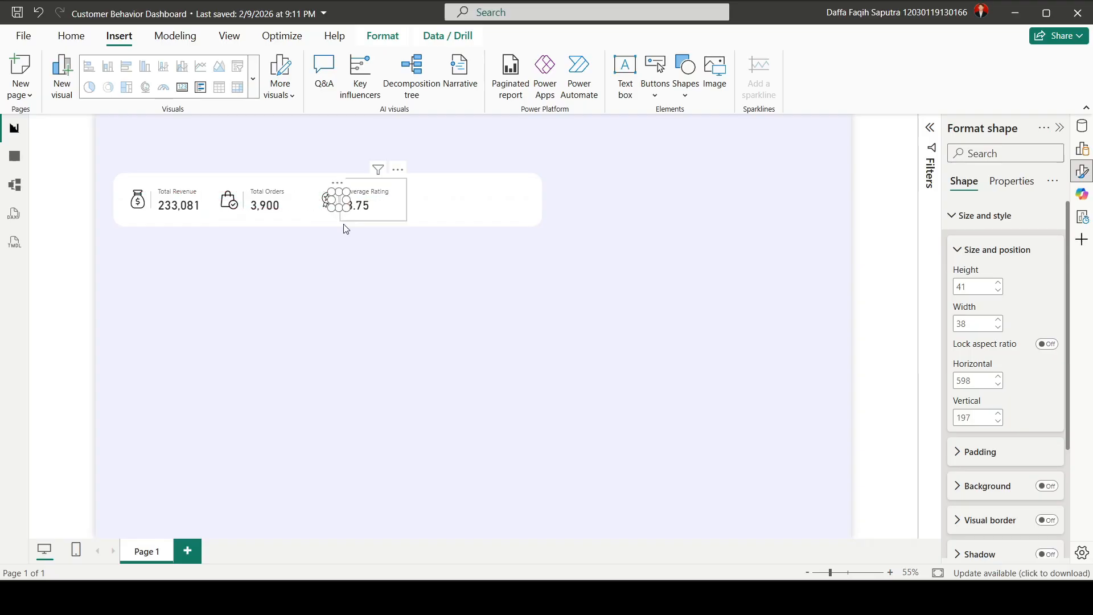
click(391, 276)
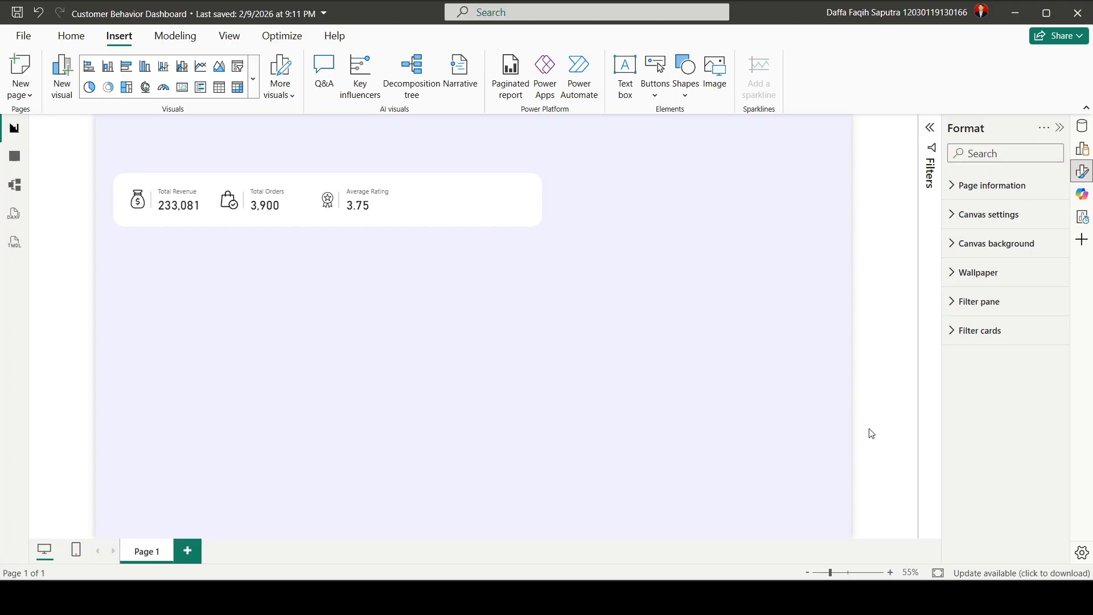
Add a new card visual showing the Discount Usage % measure from Dax Measures.
click(1082, 151)
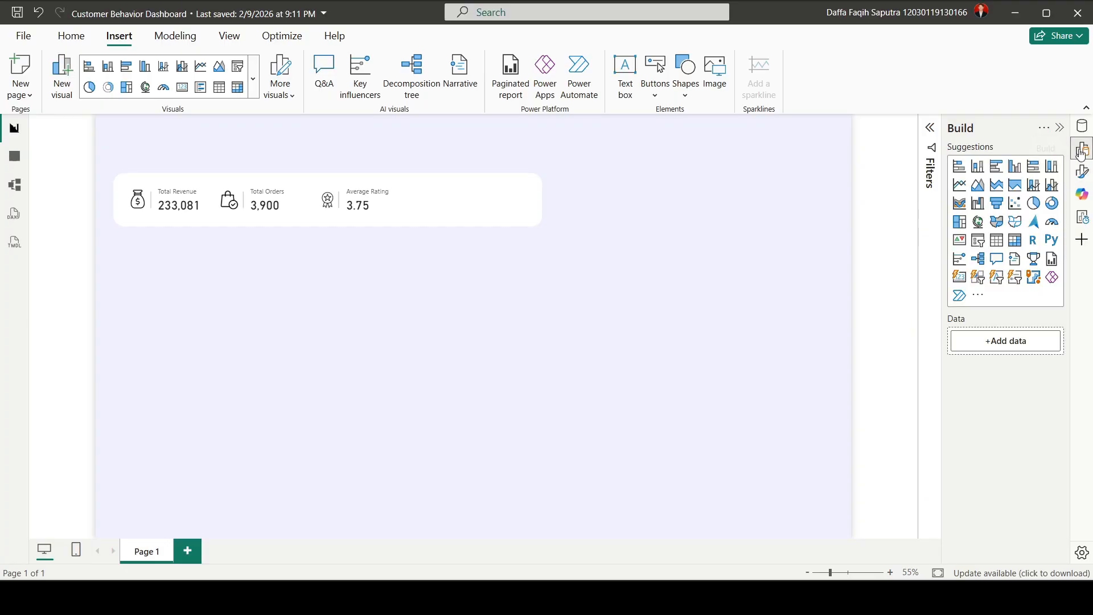
click(963, 281)
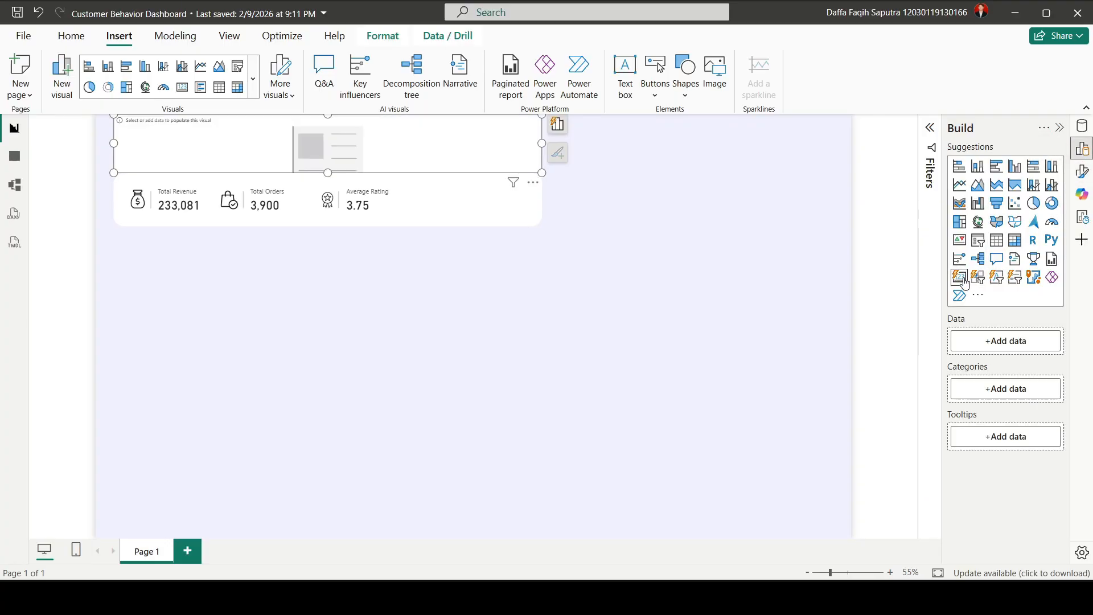
click(1005, 341)
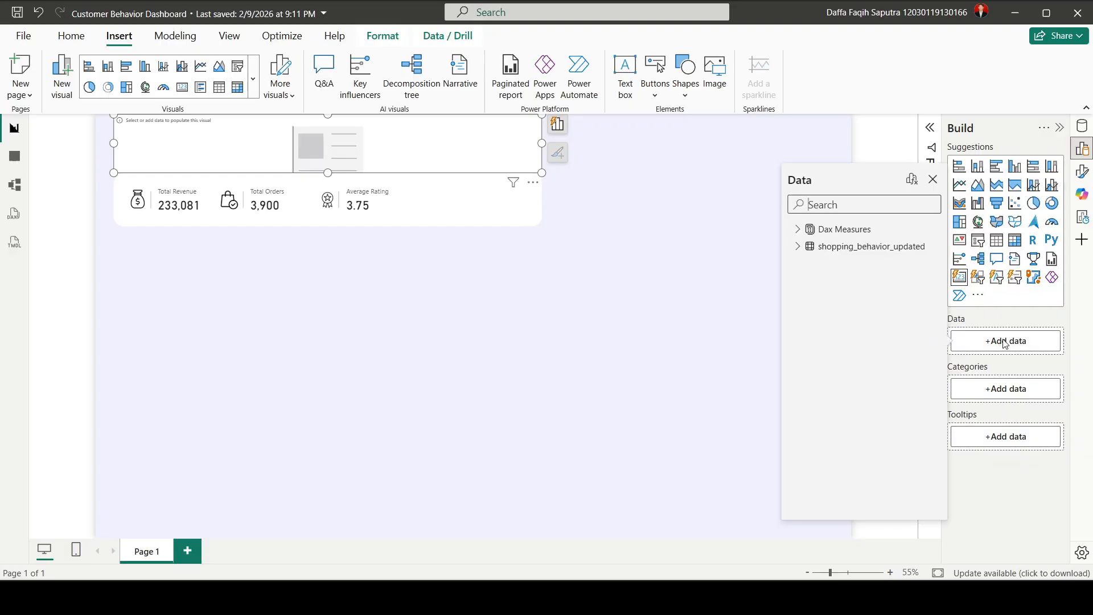
click(797, 228)
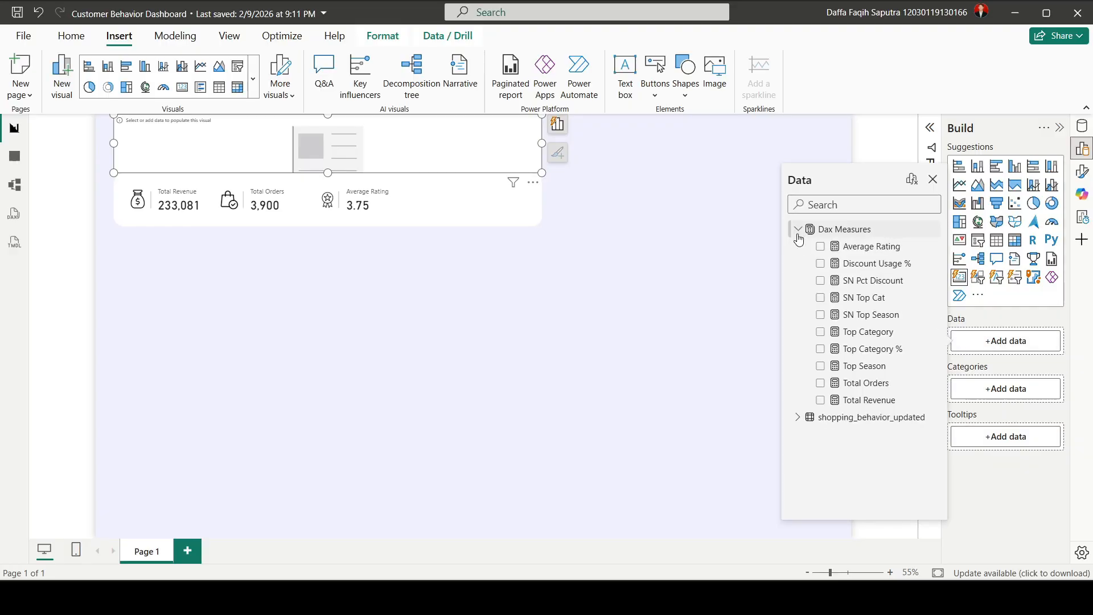
click(852, 267)
click(933, 178)
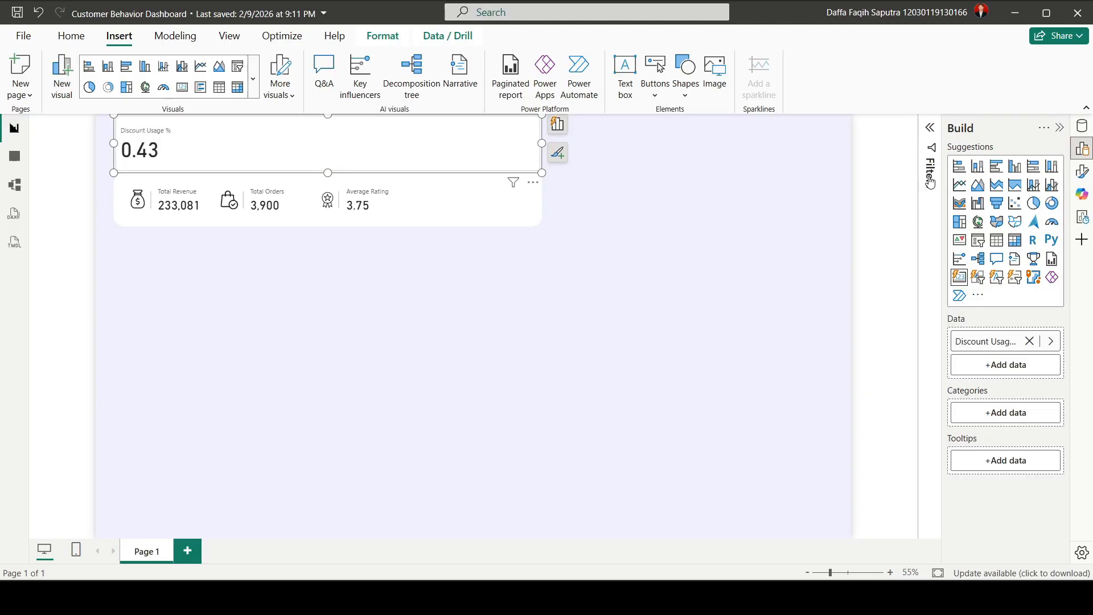
Set the Discount Usage % card's height to 110 and width to 170, and turn off its background.
click(1082, 177)
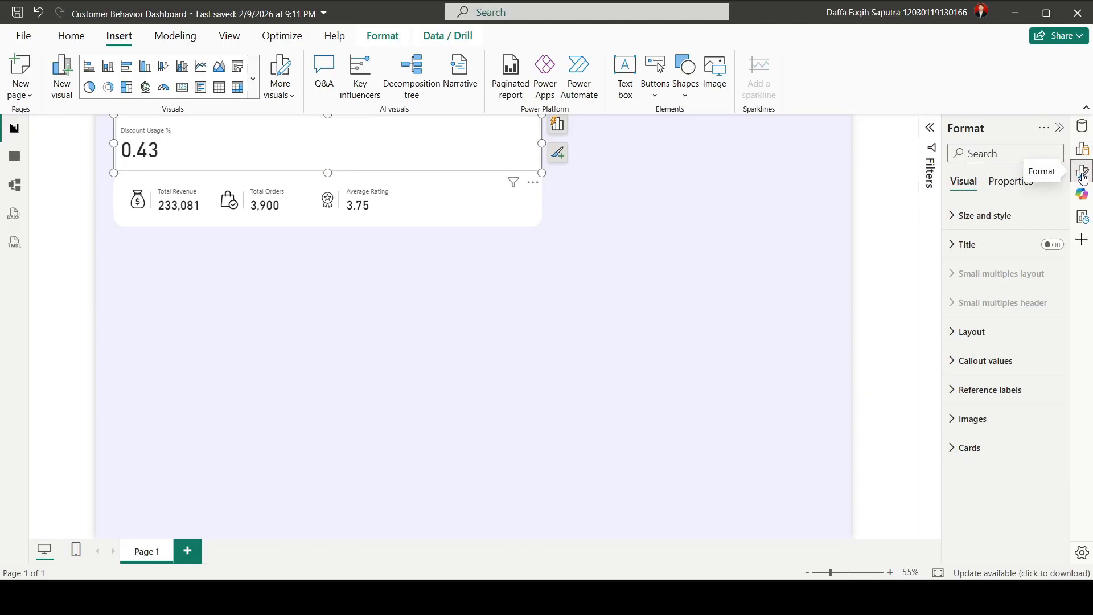
click(980, 219)
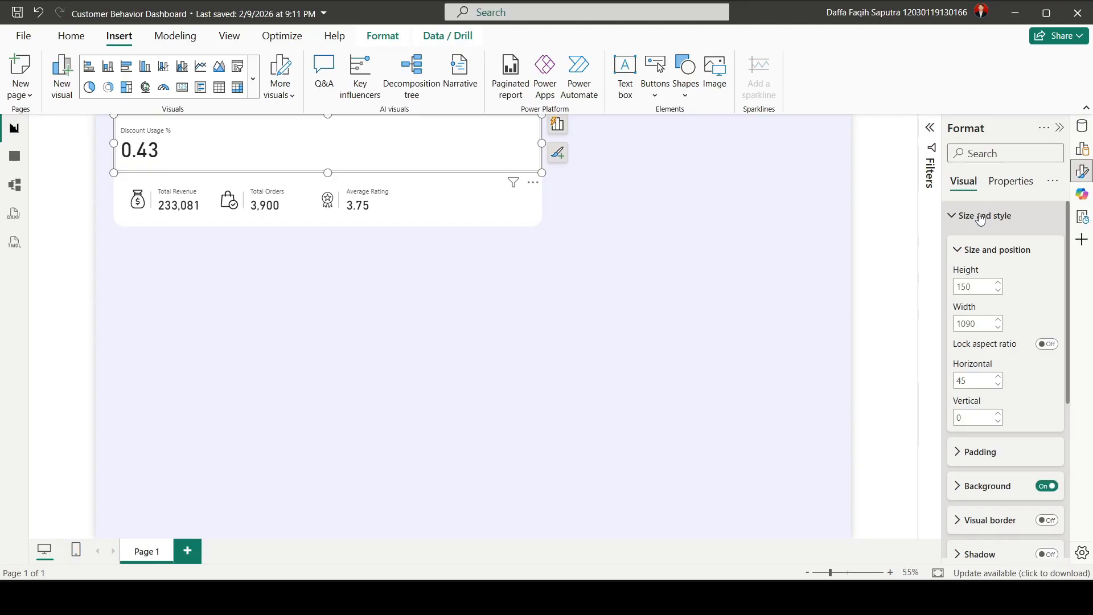
double_click(975, 286)
text(11)
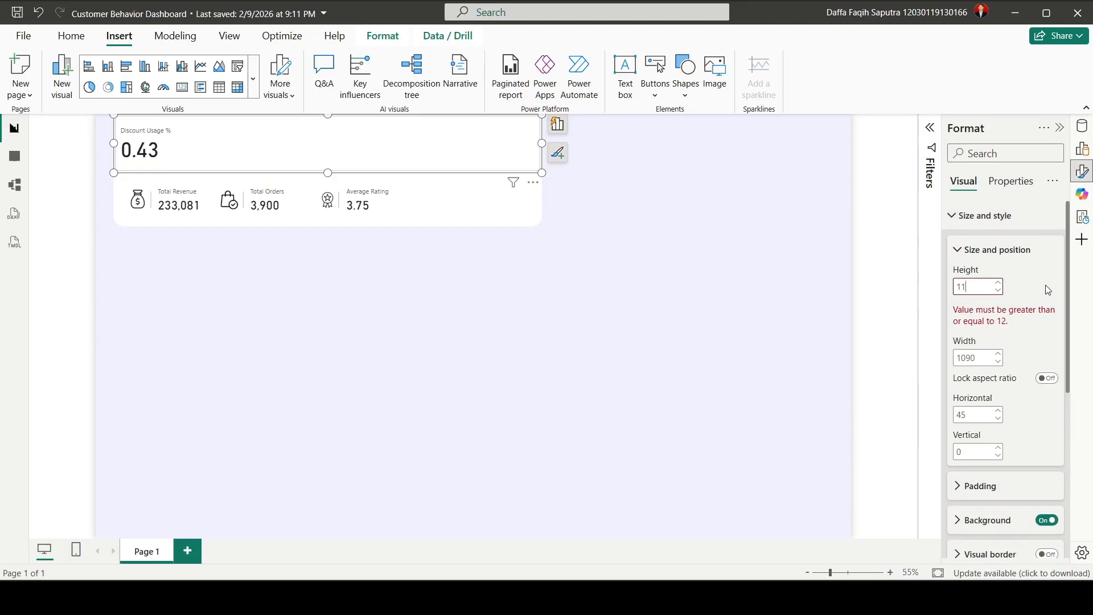
text(0)
double_click(974, 323)
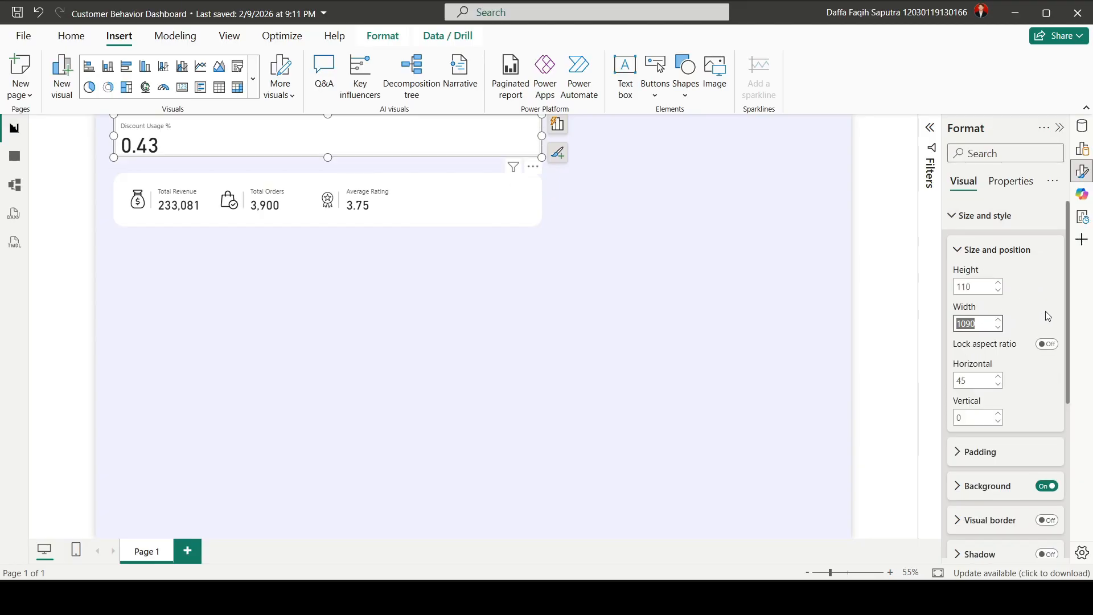
text(170)
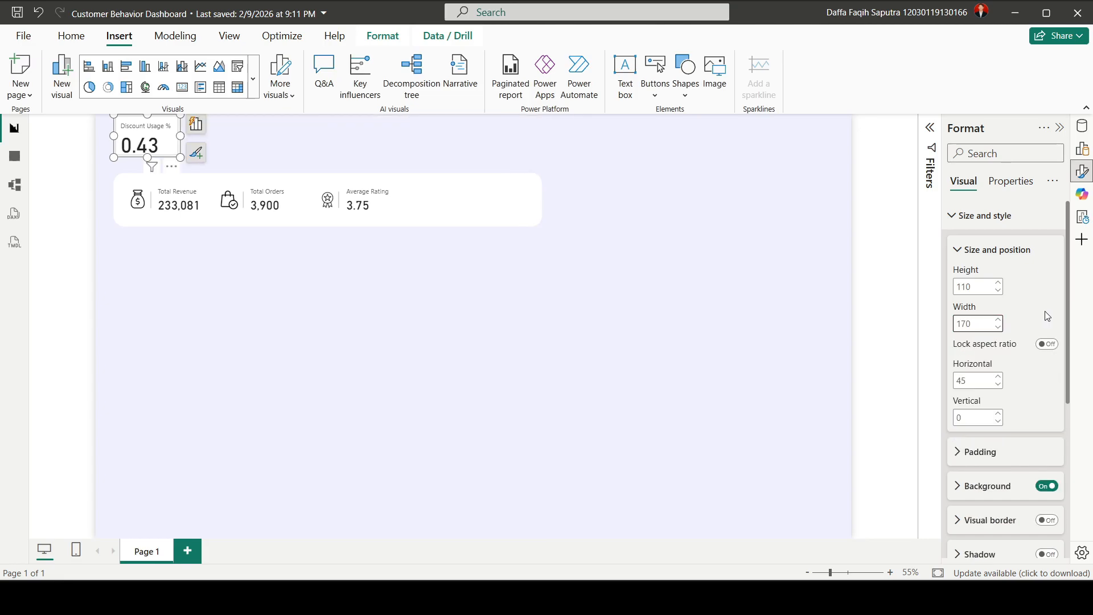
click(1046, 488)
click(1003, 224)
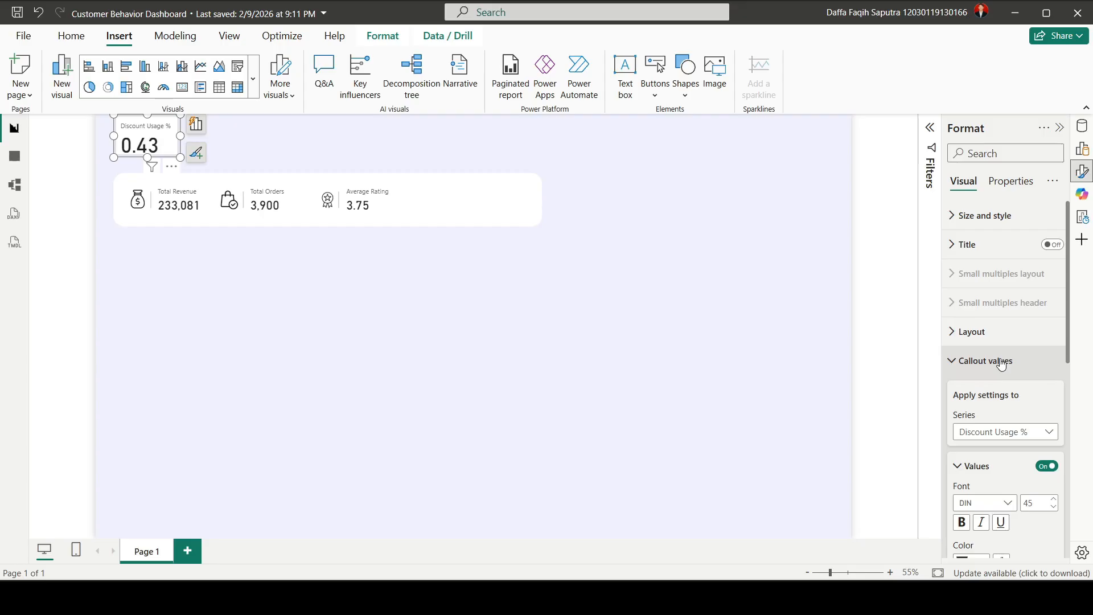
Set the callout value font size to 26 for the Discount Usage % series of the new card.
click(998, 431)
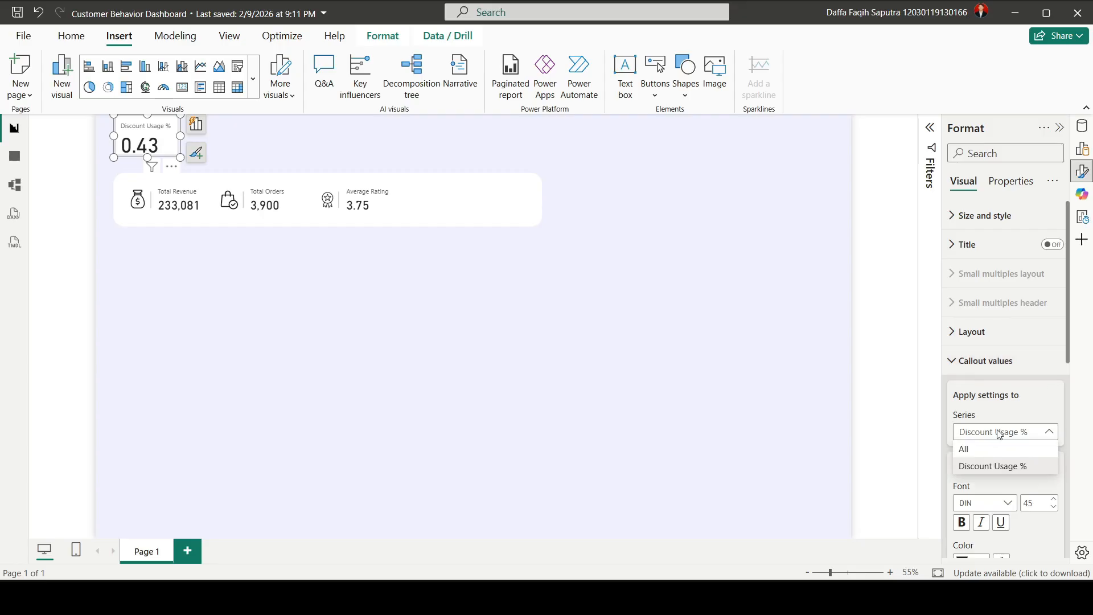
click(998, 468)
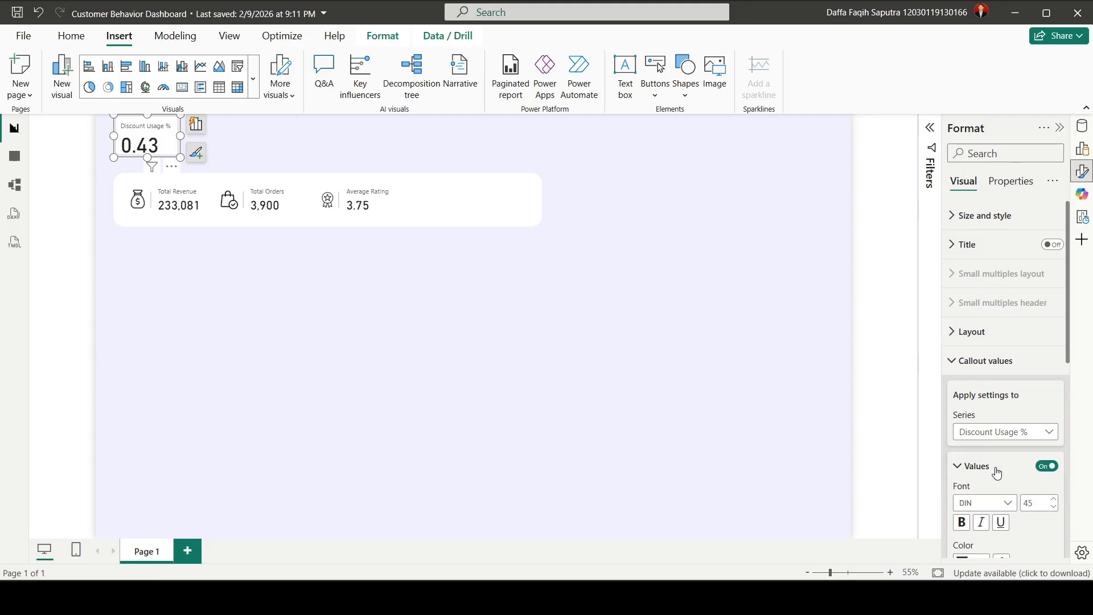
drag(1067, 348, 1071, 370)
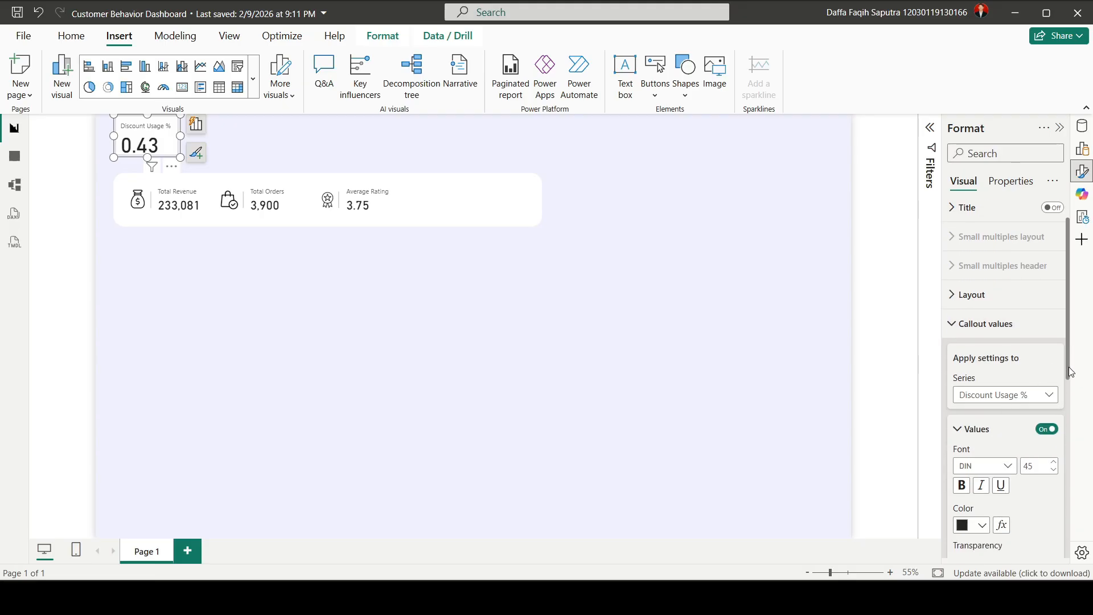
scroll(1070, 376, down, 3)
click(1029, 389)
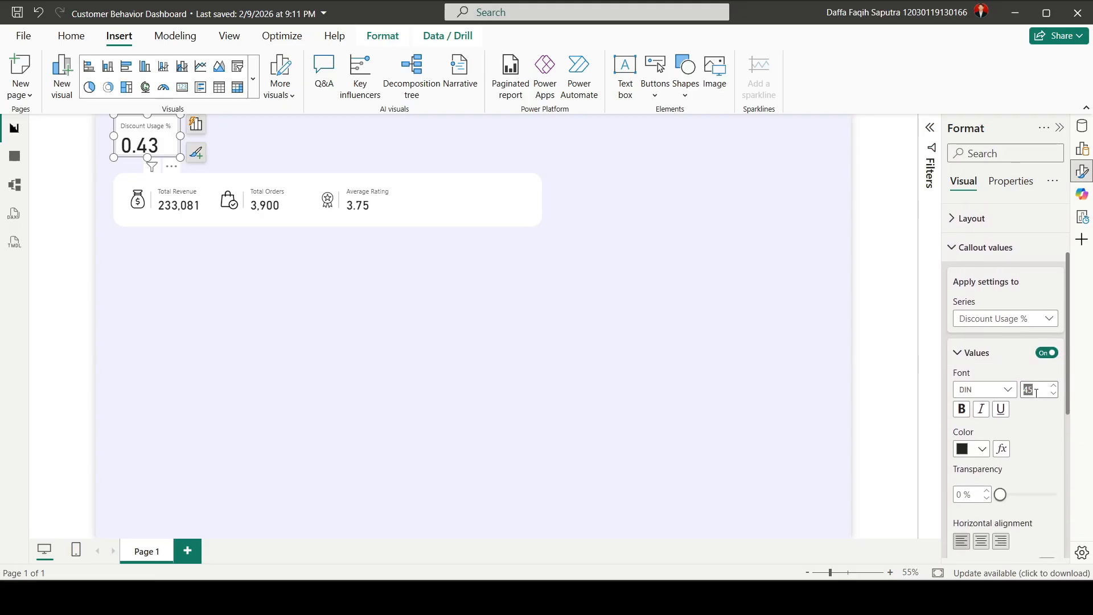
text(26)
key(Return)
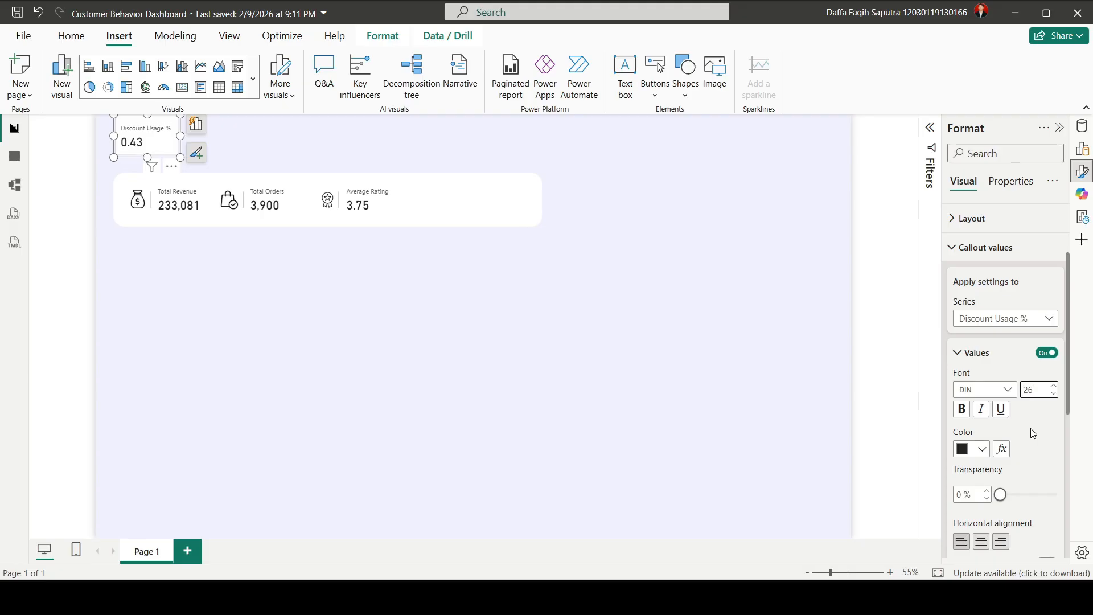
click(981, 247)
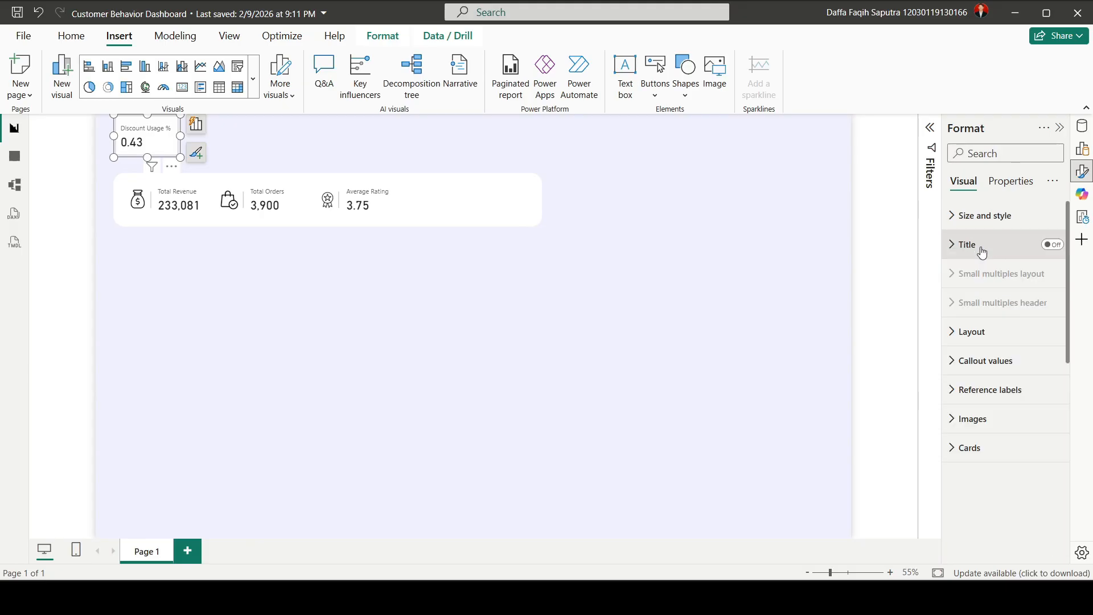
Turn off the Discount Usage % card's inner background and border, and move it into the white panel beyond the Average Rating card.
click(989, 459)
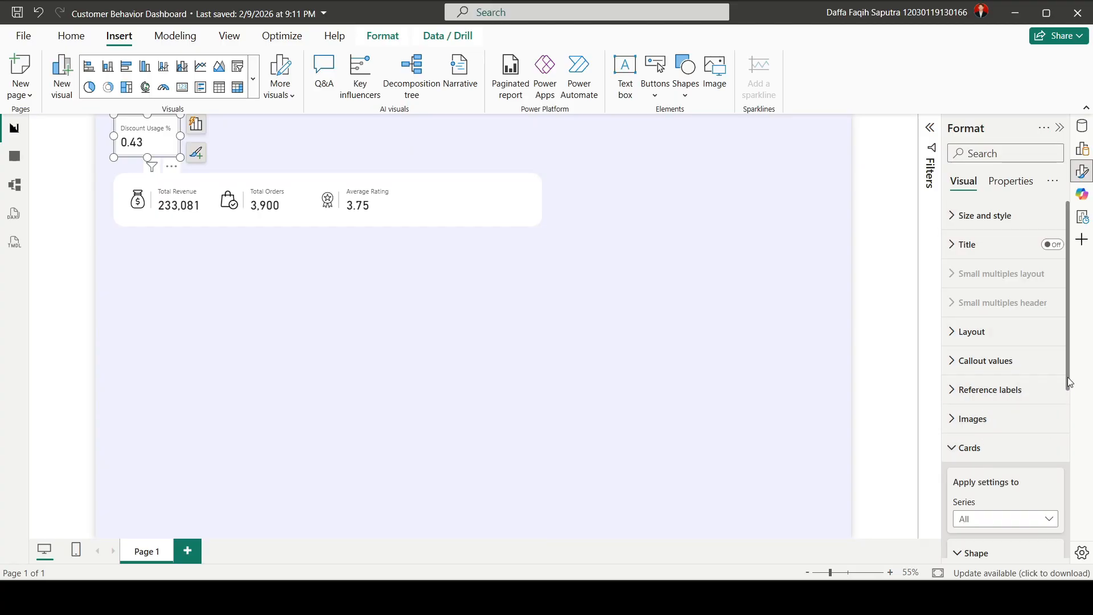
scroll(1069, 431, down, 2)
drag(1068, 427, 1068, 497)
click(1047, 468)
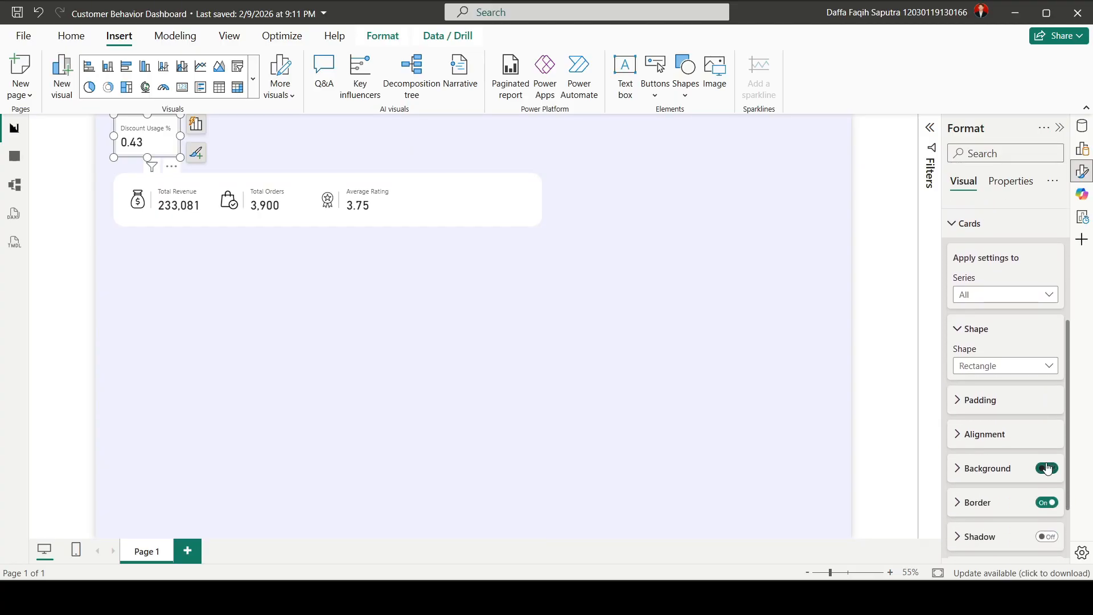
click(1048, 504)
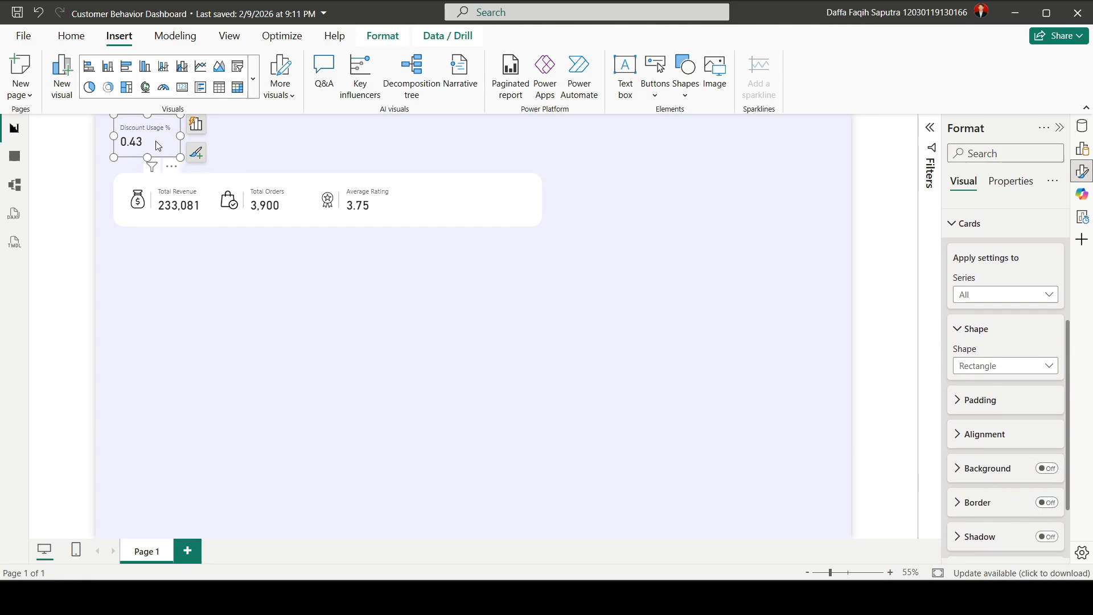
drag(159, 145, 479, 210)
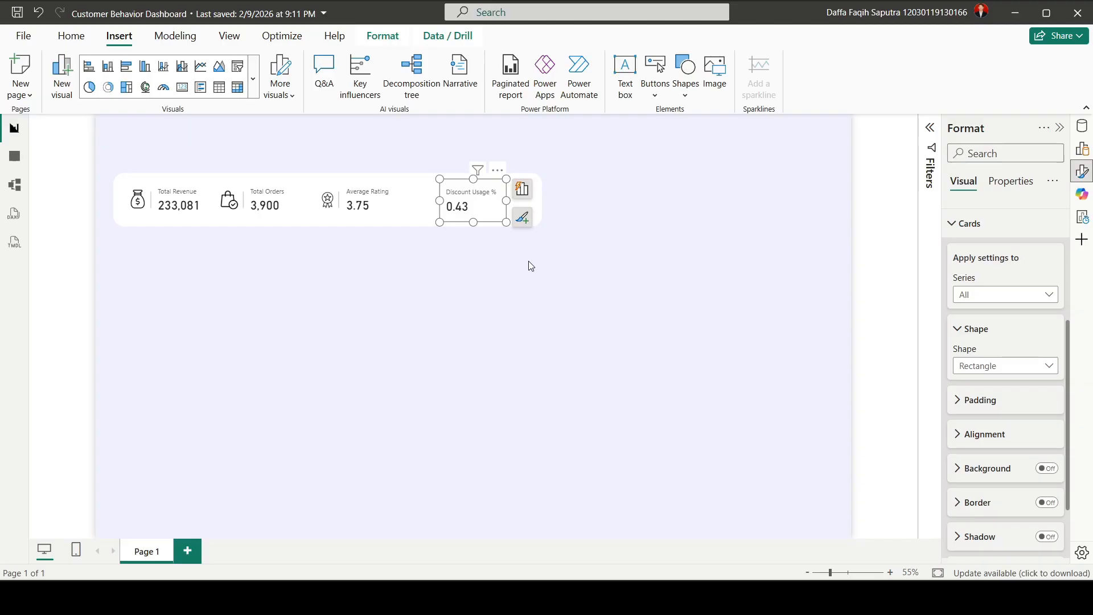
Format the Discount Usage % measure as a percentage with 0 decimal places.
click(1083, 128)
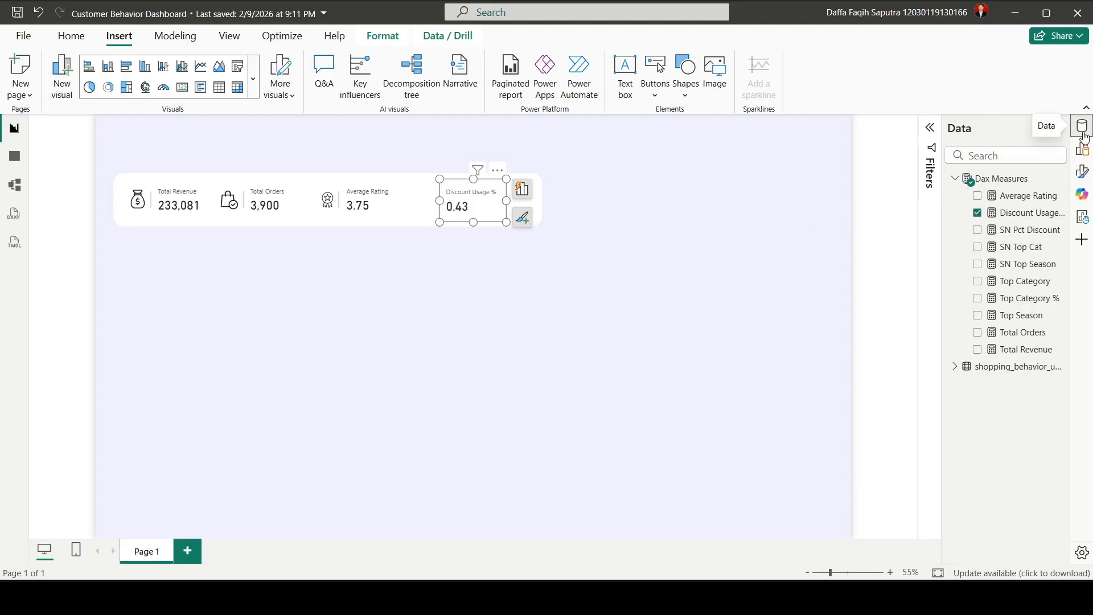
click(1025, 215)
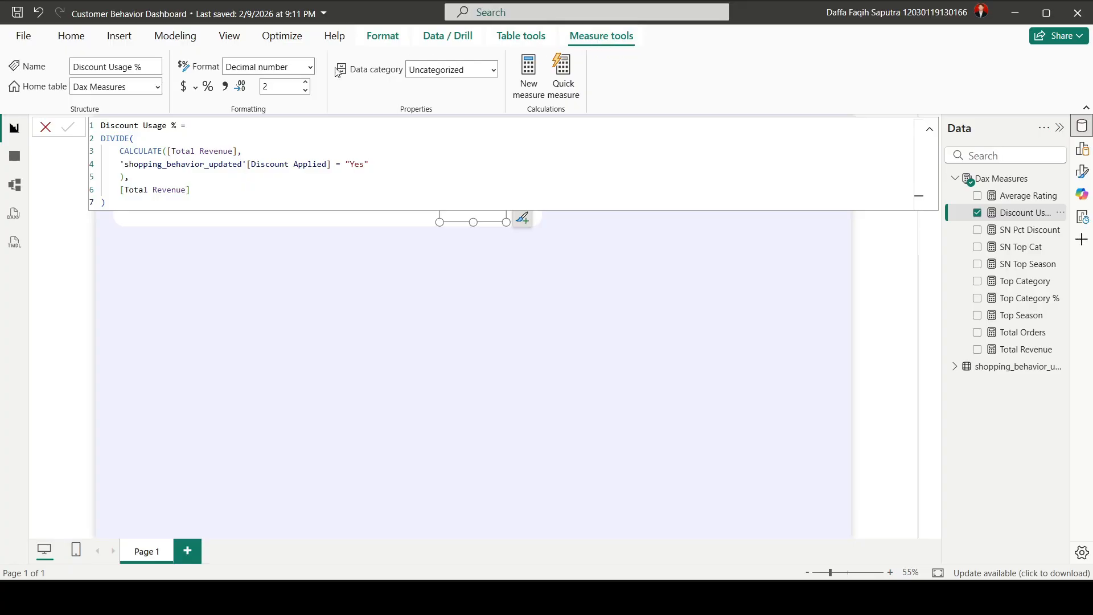
click(208, 88)
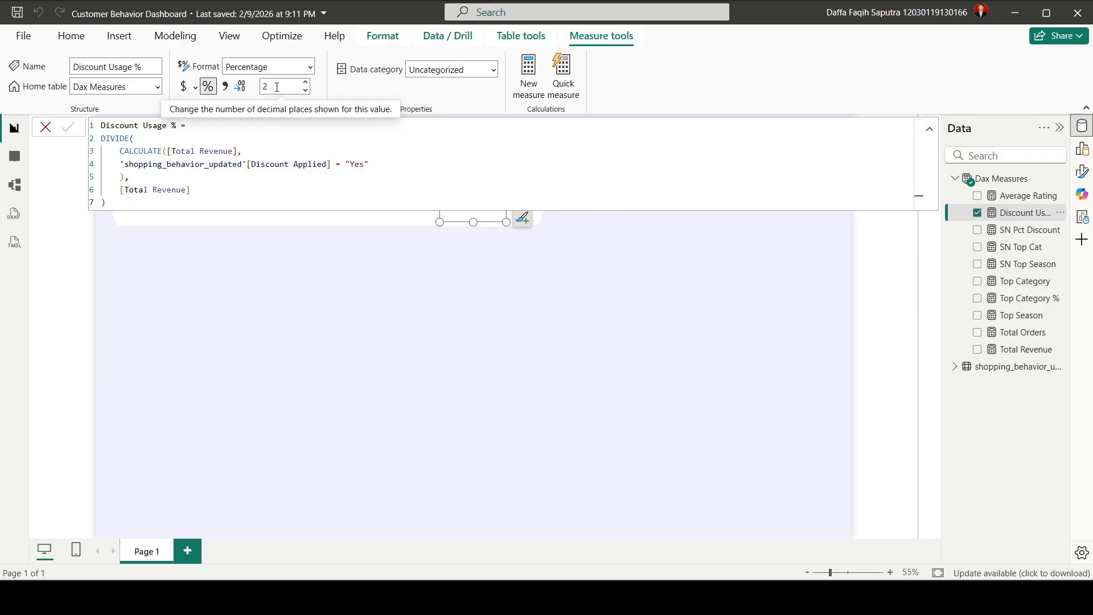
click(306, 91)
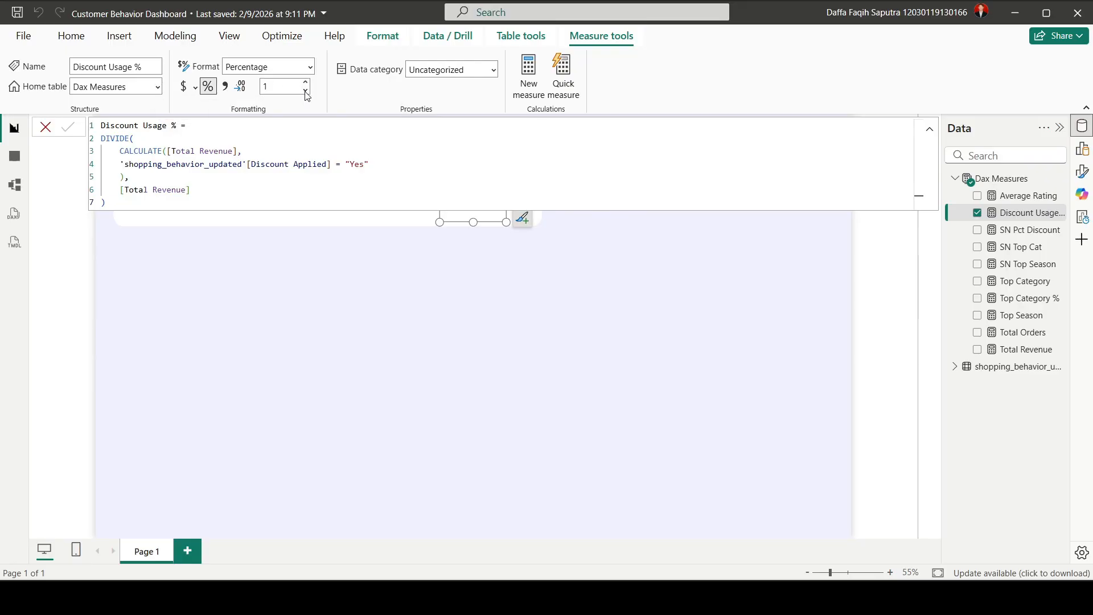
click(306, 90)
click(575, 281)
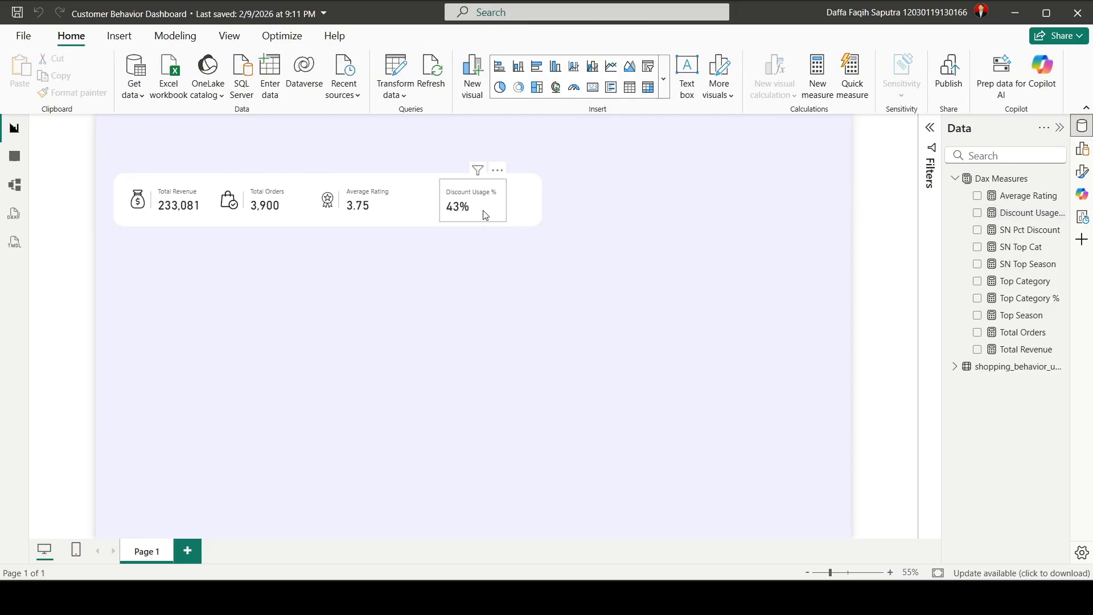
Insert the interest-rate.png image from the Icon and Image folder onto the page.
click(126, 41)
click(714, 76)
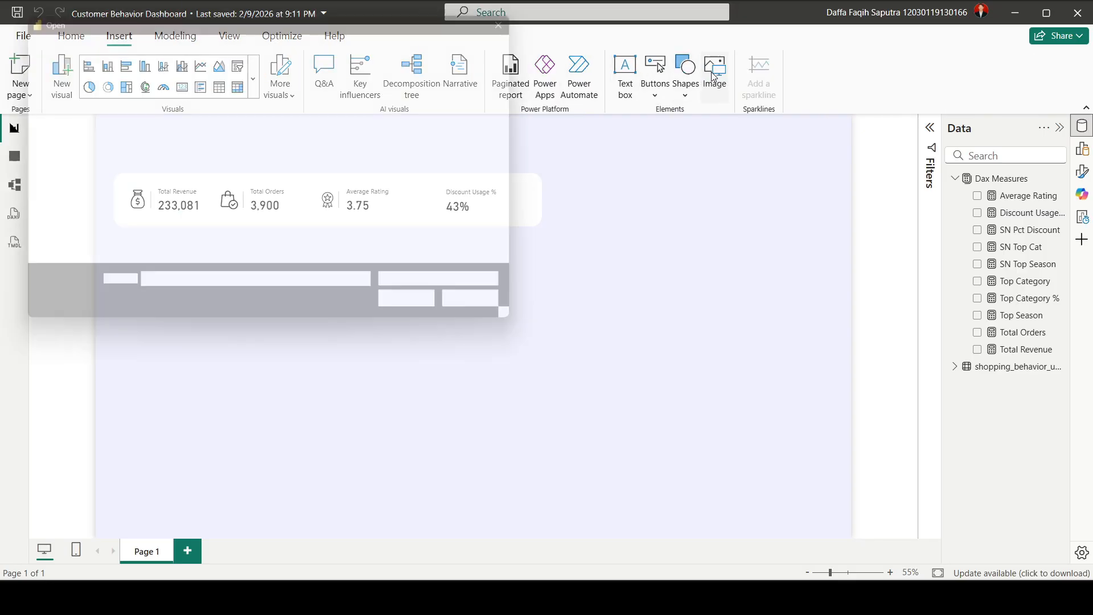
click(341, 164)
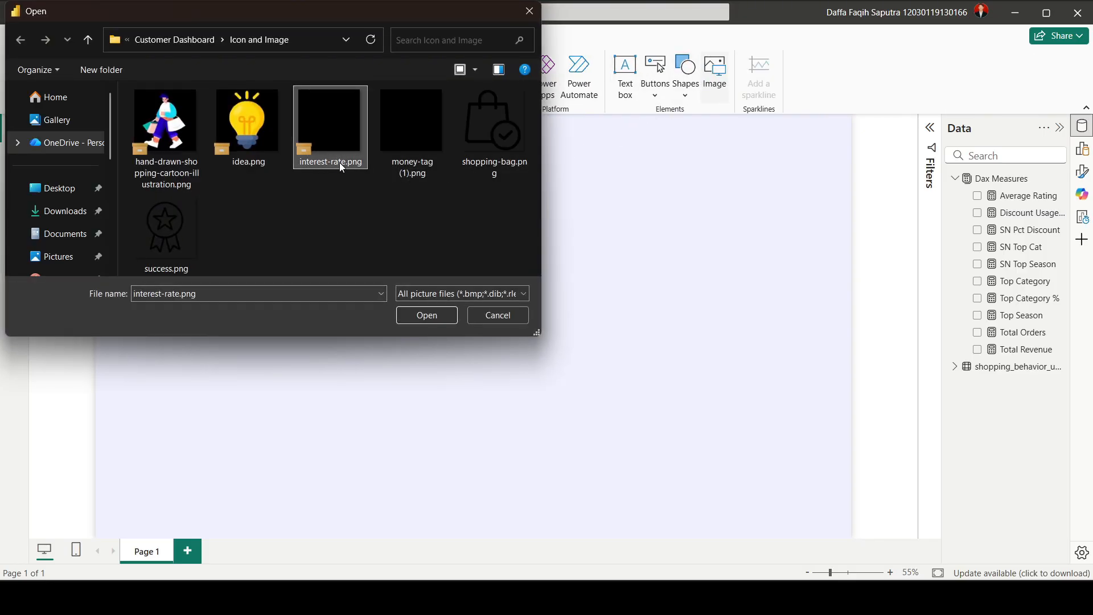
click(432, 318)
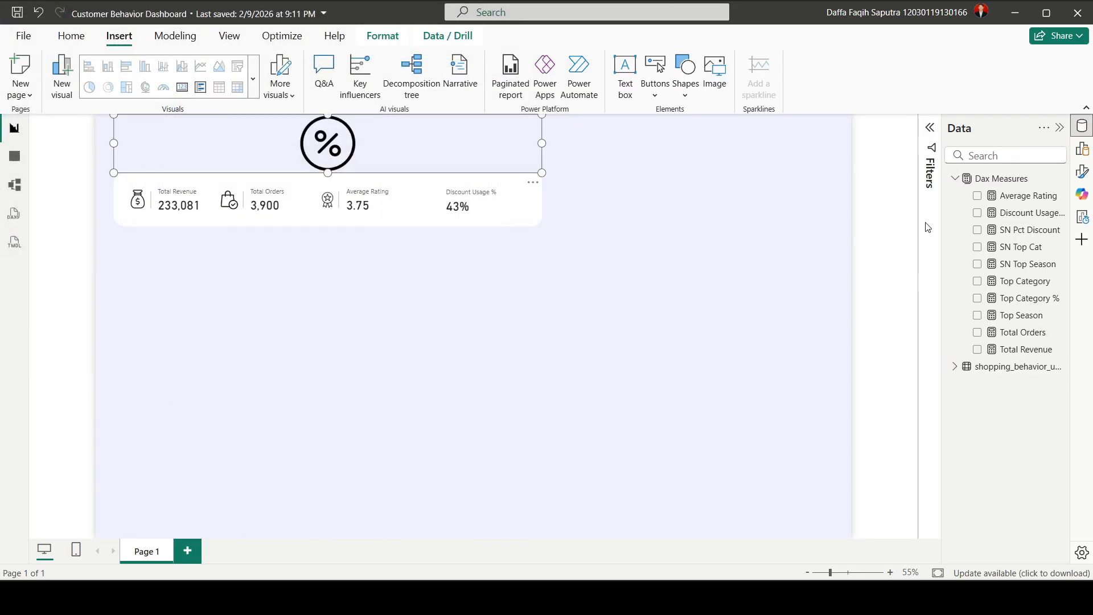
Unlock the percent icon's aspect ratio and set its height and width to 58.
click(1081, 171)
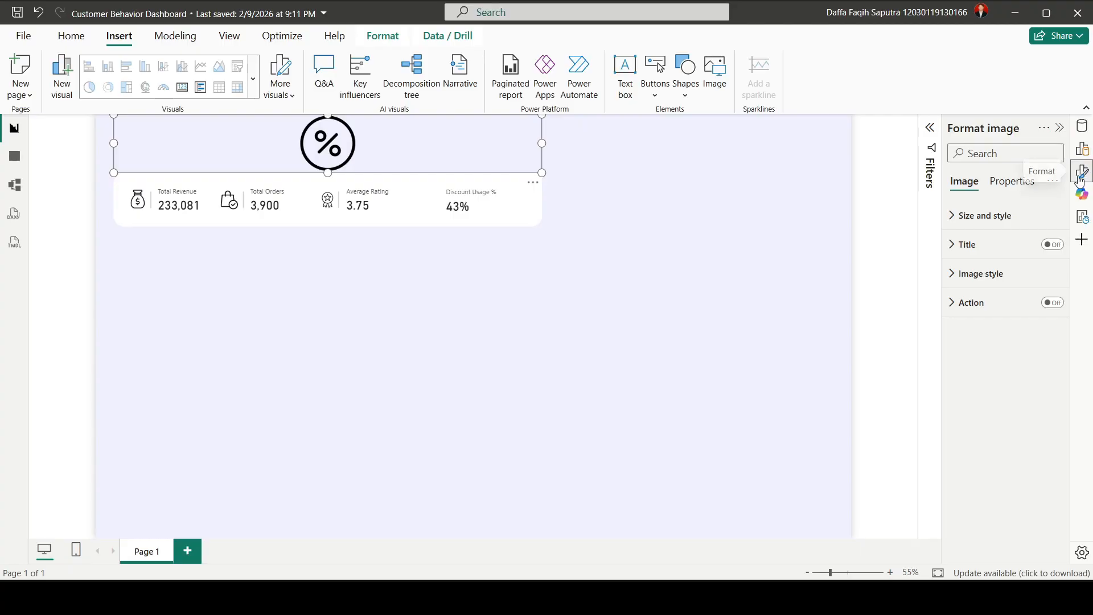
click(981, 216)
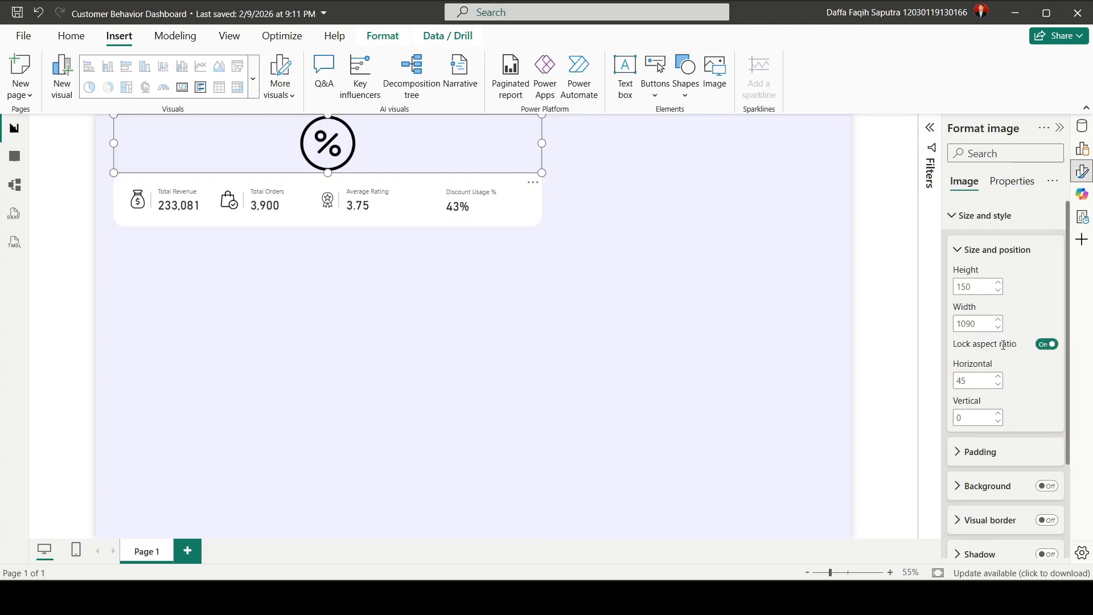
click(1049, 349)
click(978, 286)
text(58)
click(979, 326)
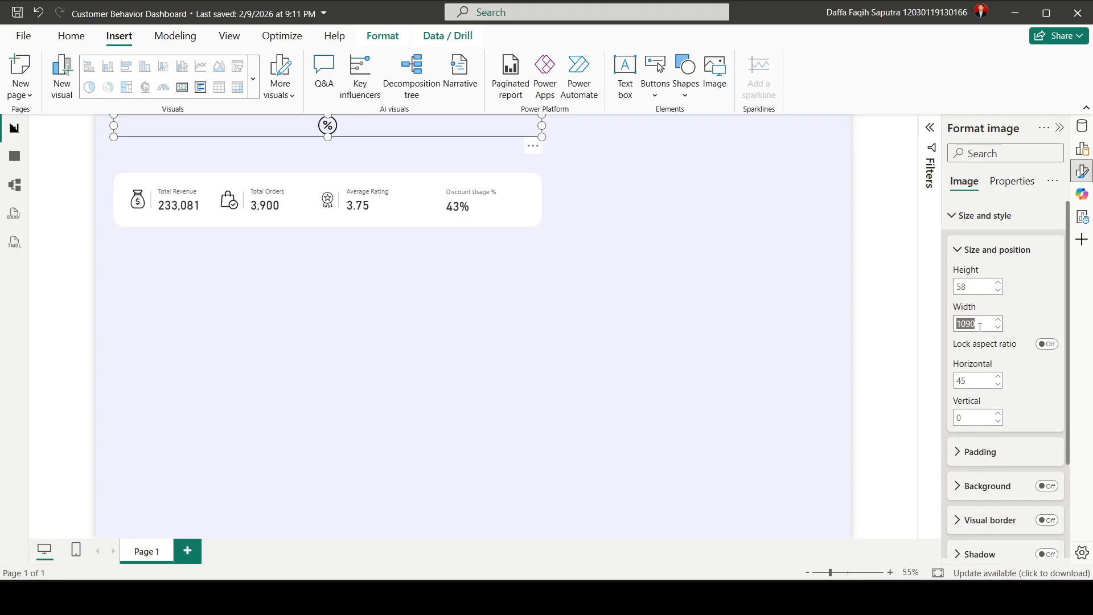
text(58)
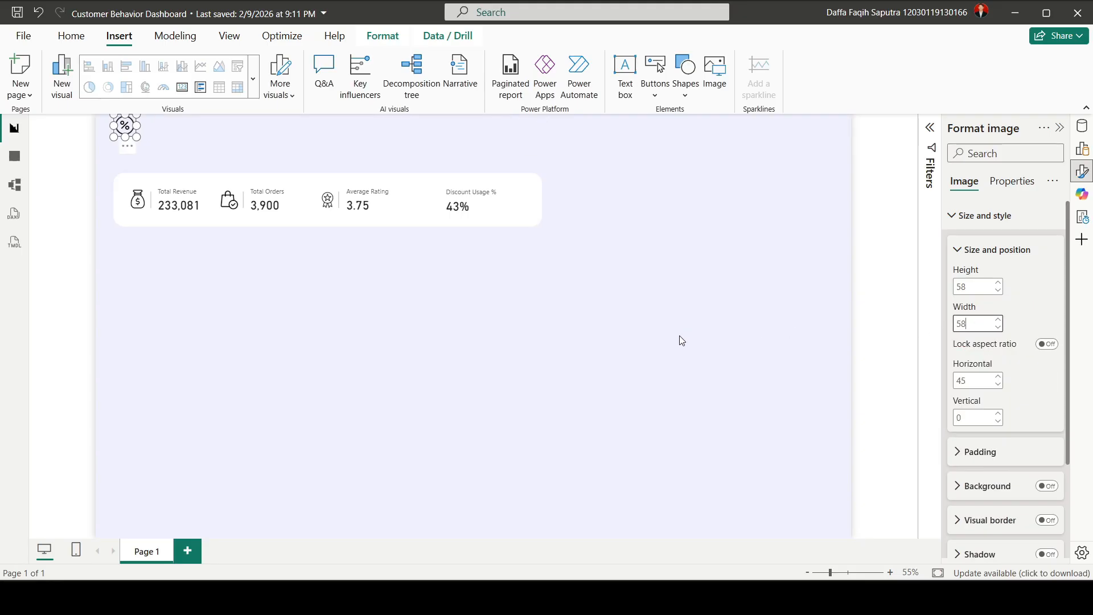
Move the percent icon into the white panel, just left of the Discount Usage % card.
click(658, 340)
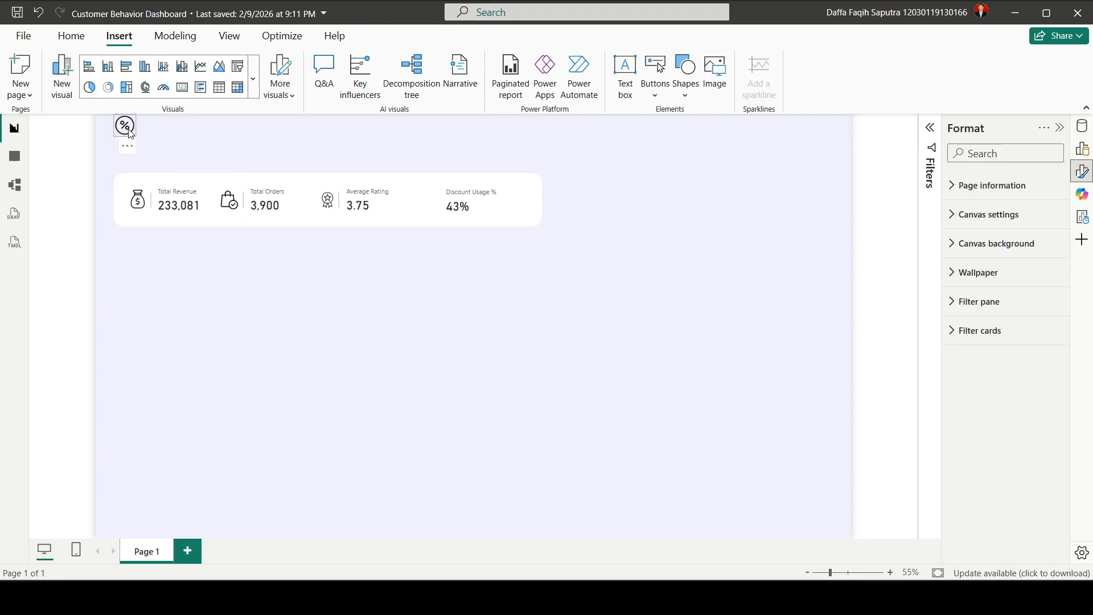
drag(129, 133, 431, 208)
click(424, 268)
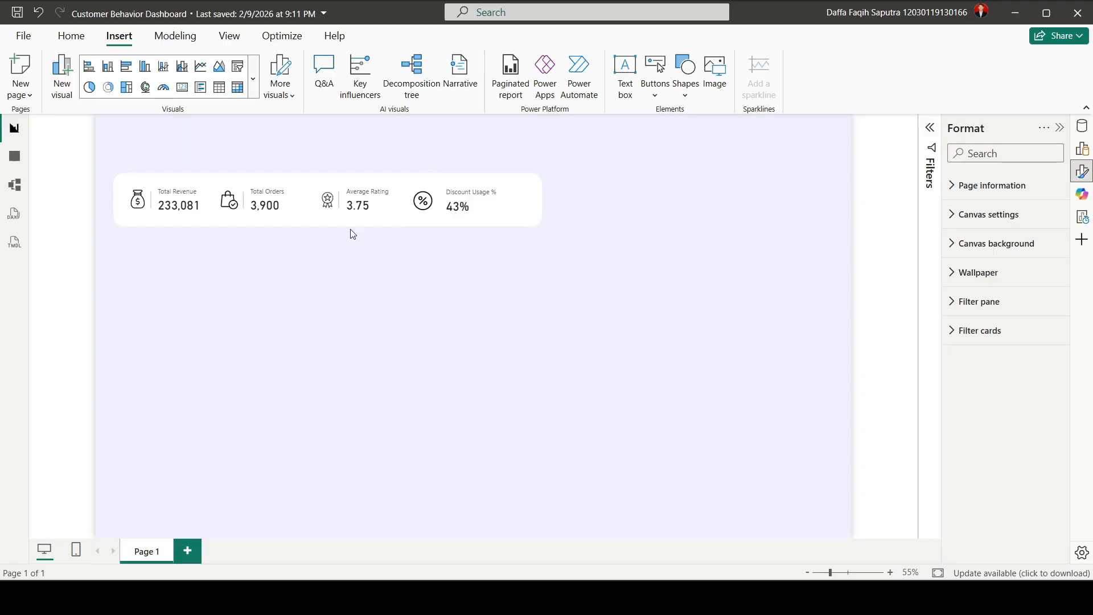
Place a copy of the divider line between the percent icon and the Discount Usage % card.
click(338, 202)
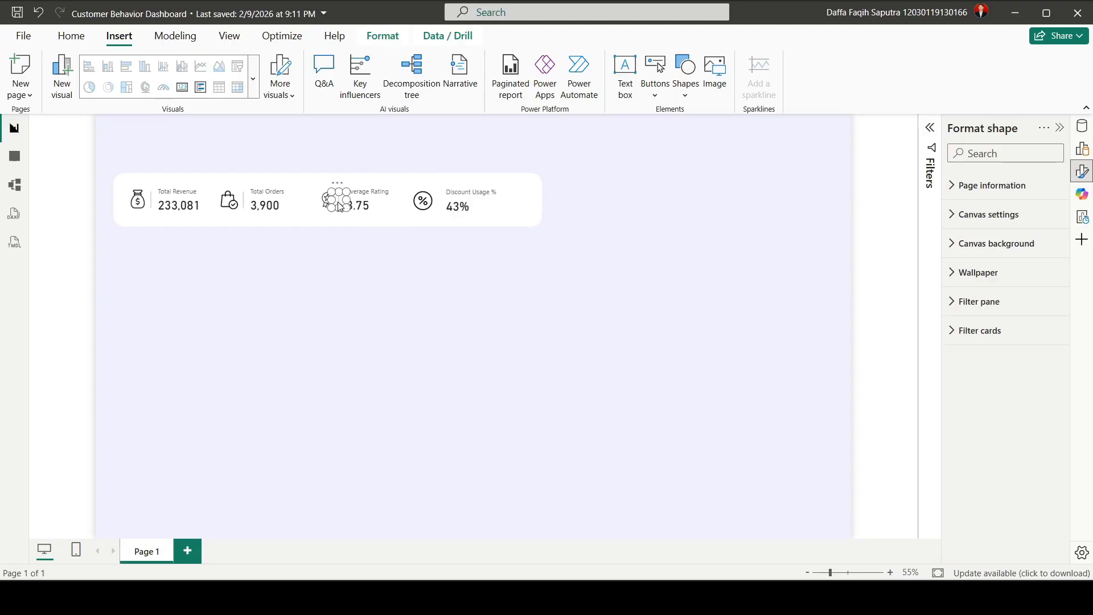
click(390, 297)
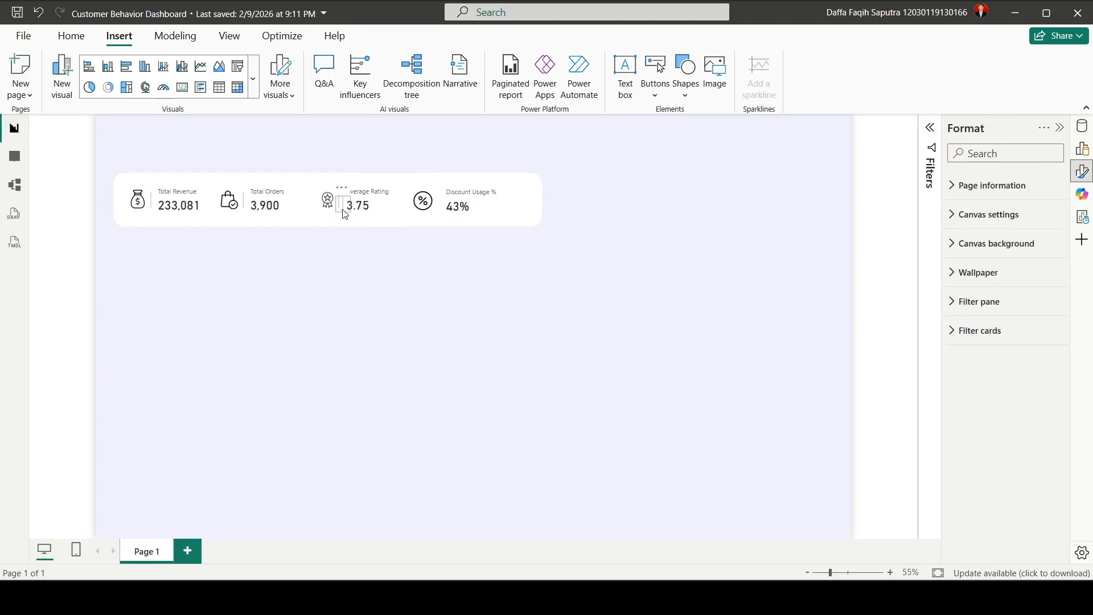
drag(345, 214, 440, 211)
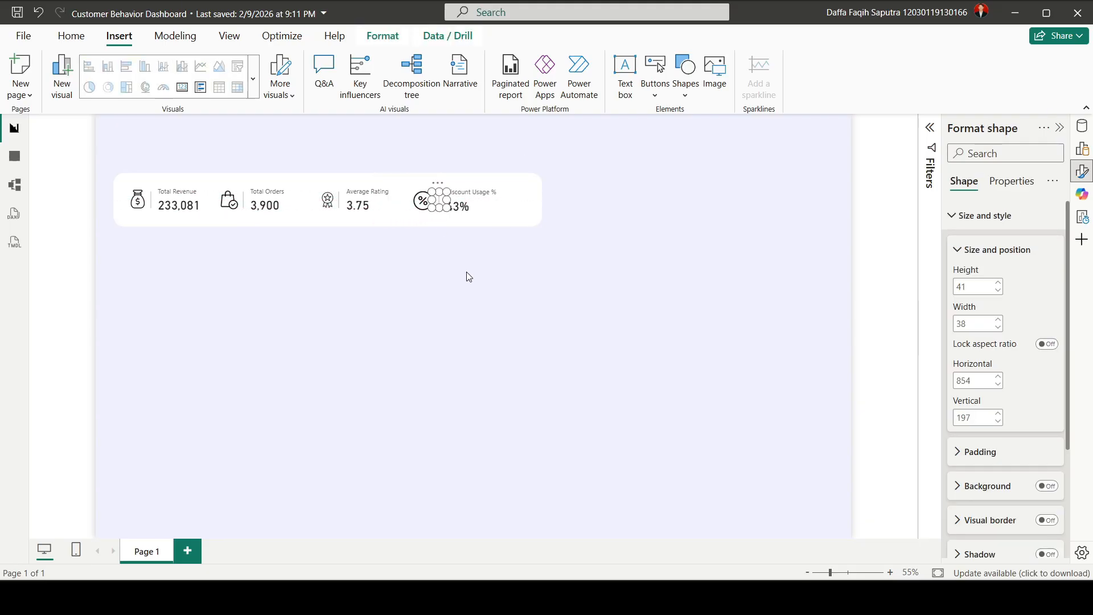
click(466, 271)
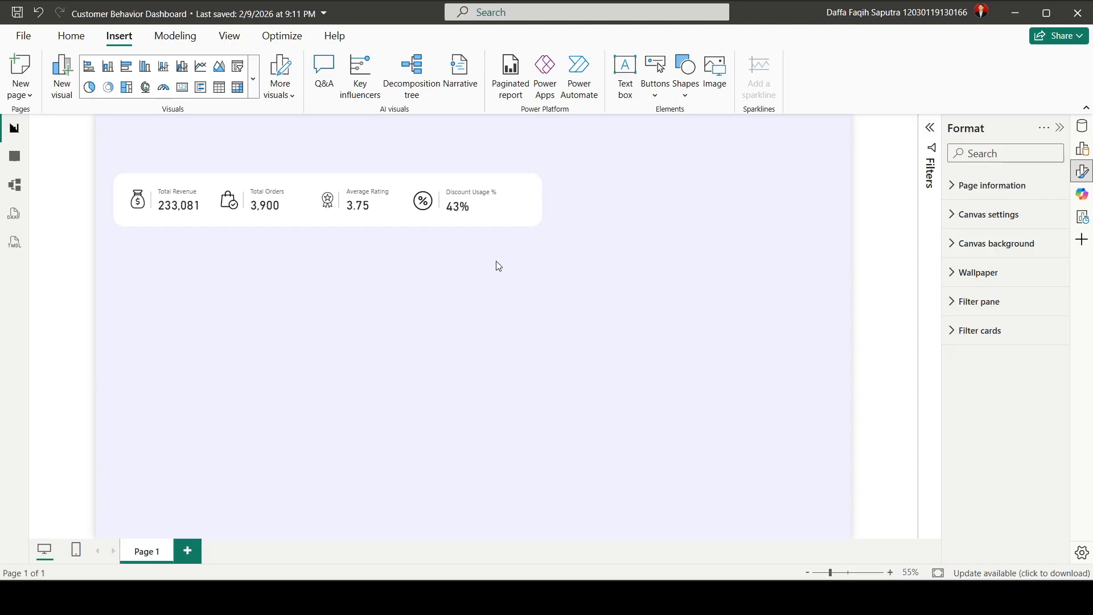
click(473, 209)
click(485, 261)
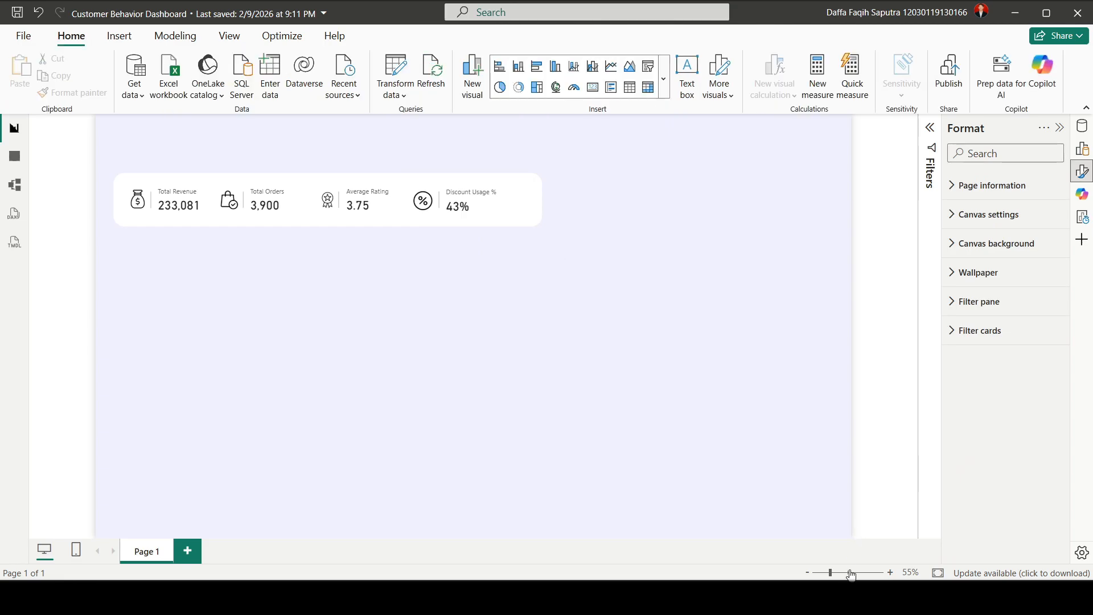
Group the money bag icon, its divider line and the Total Revenue card.
click(851, 576)
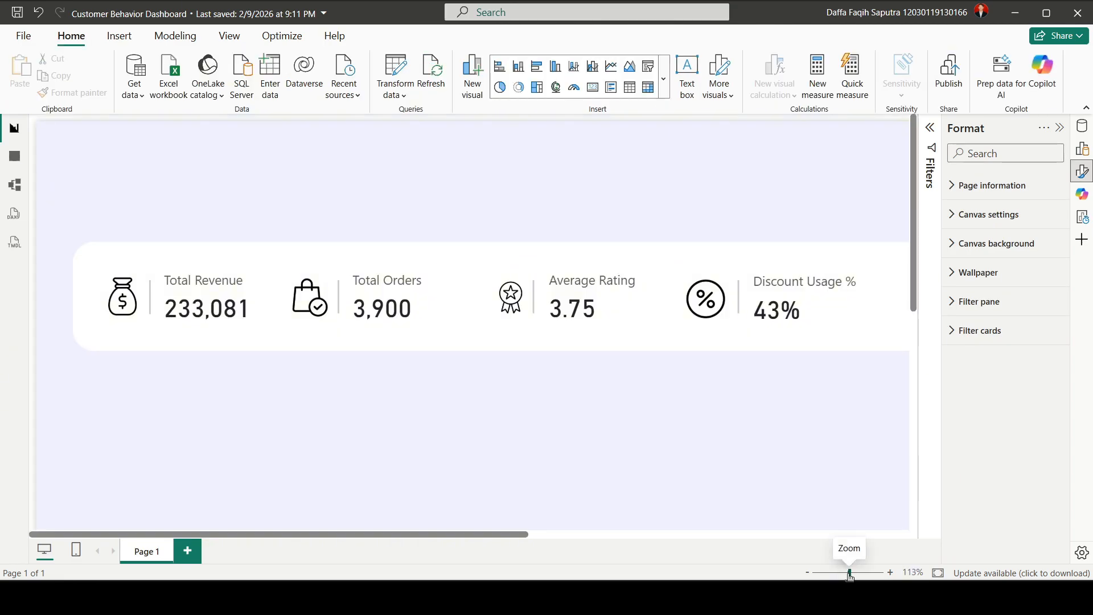
drag(850, 577, 846, 576)
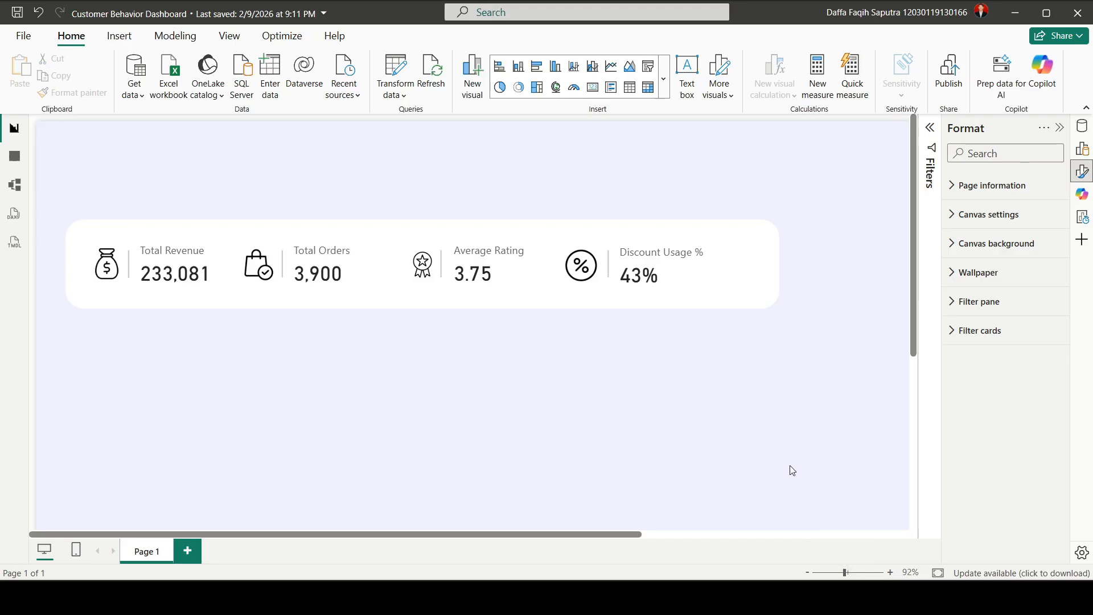
click(108, 269)
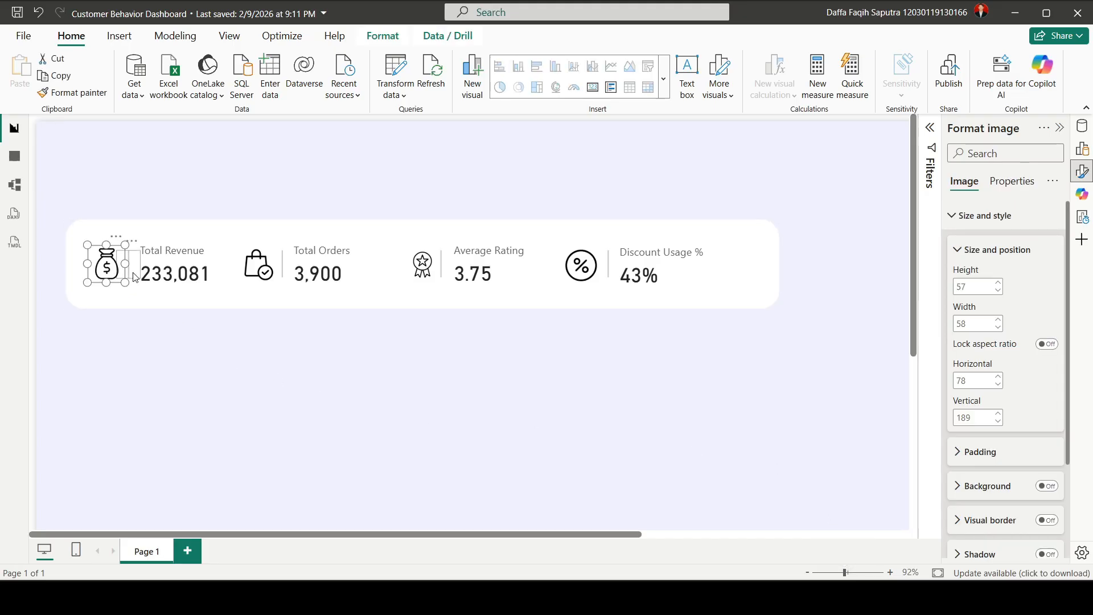
ctrl+click(192, 276)
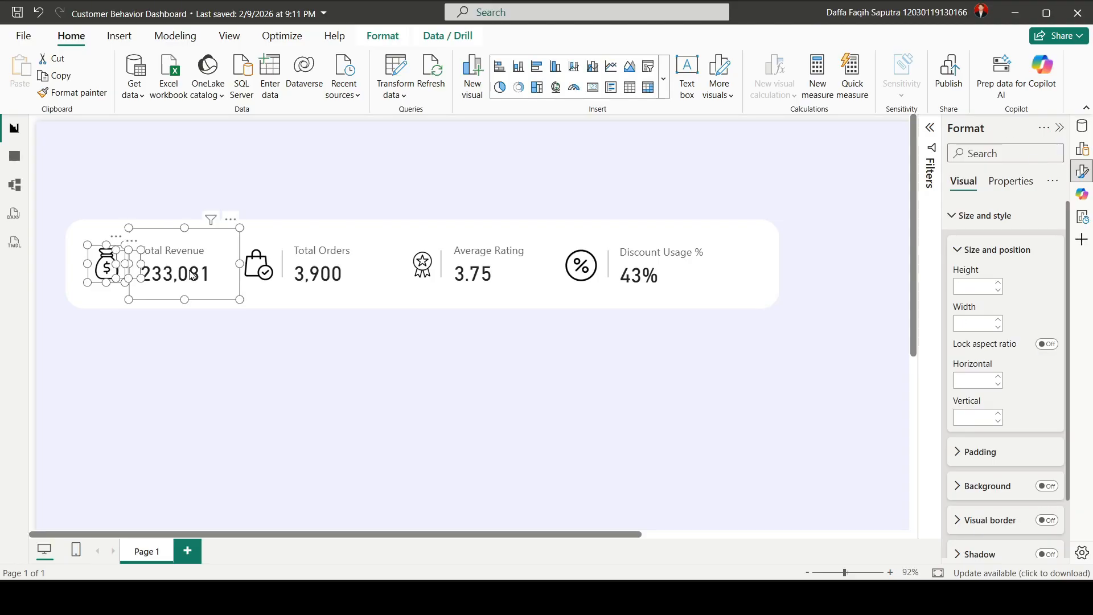
right_click(219, 261)
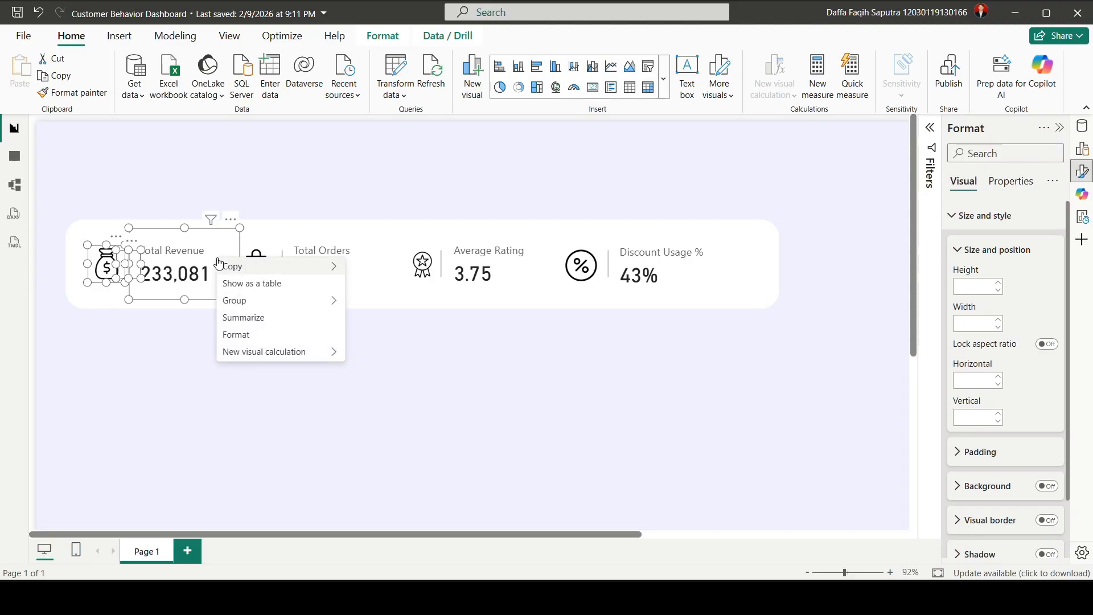
mouse_move(264, 306)
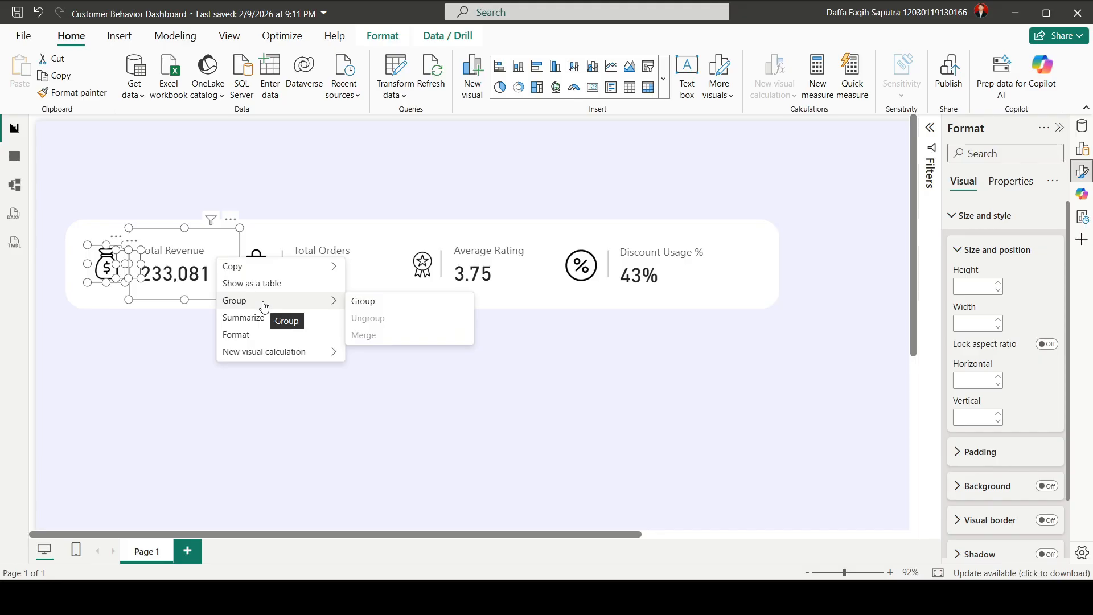
click(385, 305)
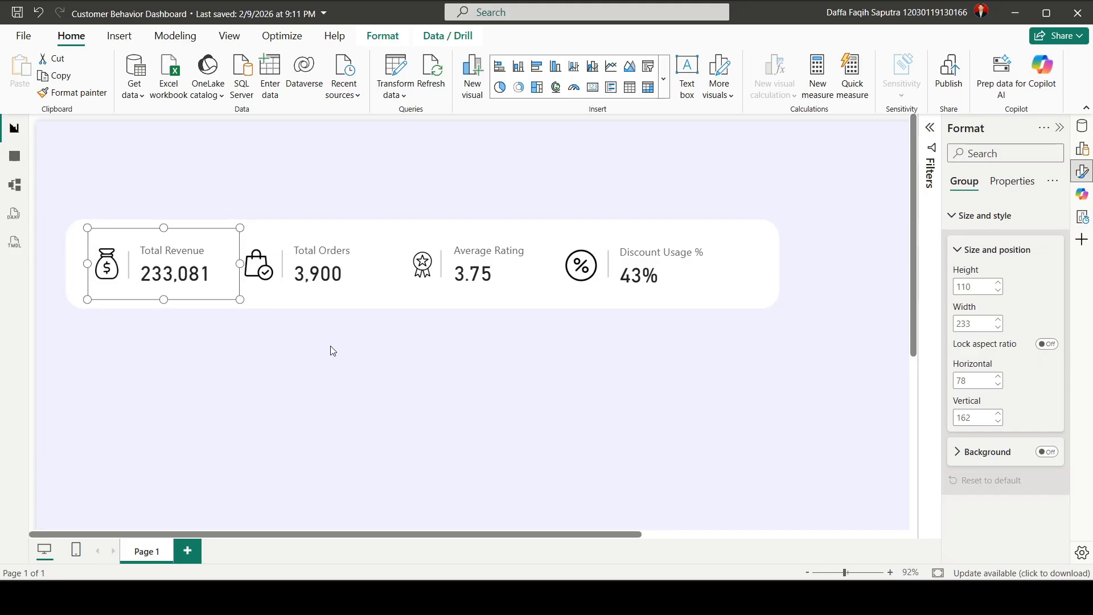
click(251, 315)
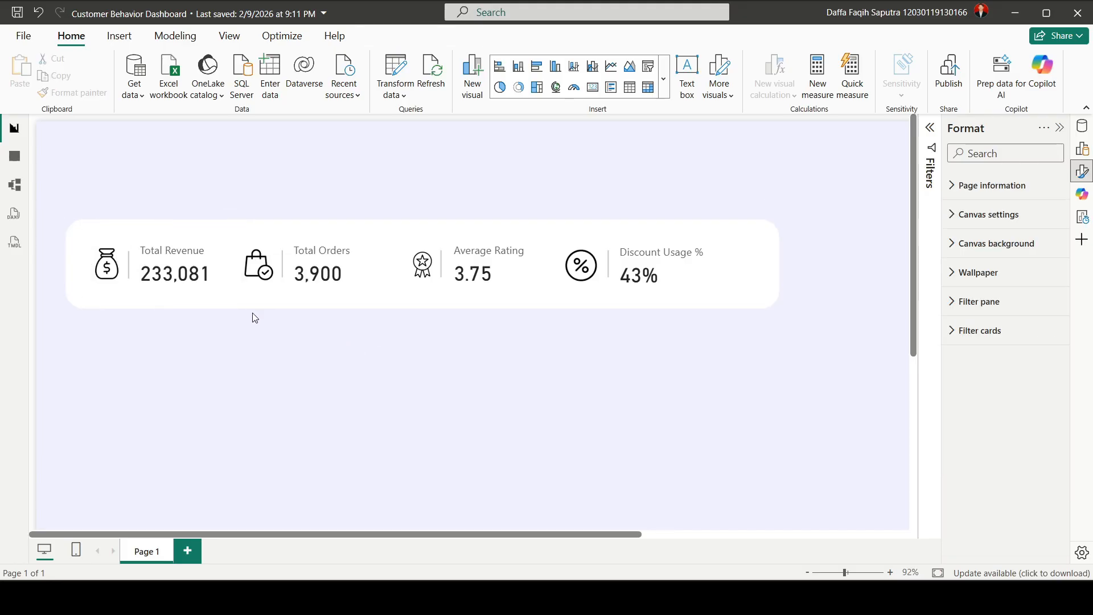
Group the shopping bag icon, its divider line and the Total Orders card.
click(256, 272)
click(288, 279)
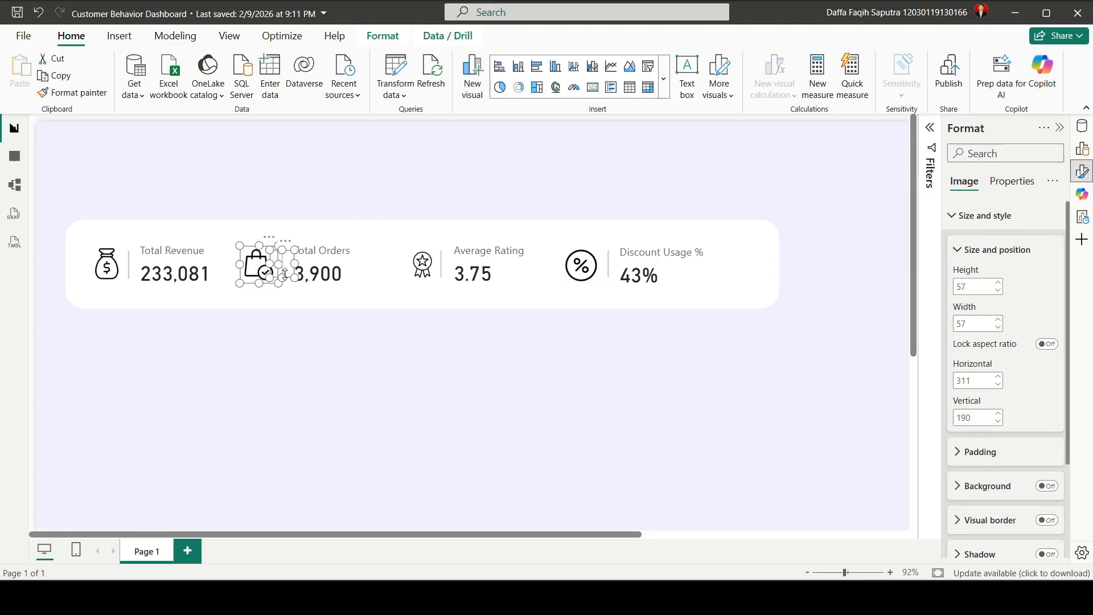
right_click(331, 266)
mouse_move(421, 309)
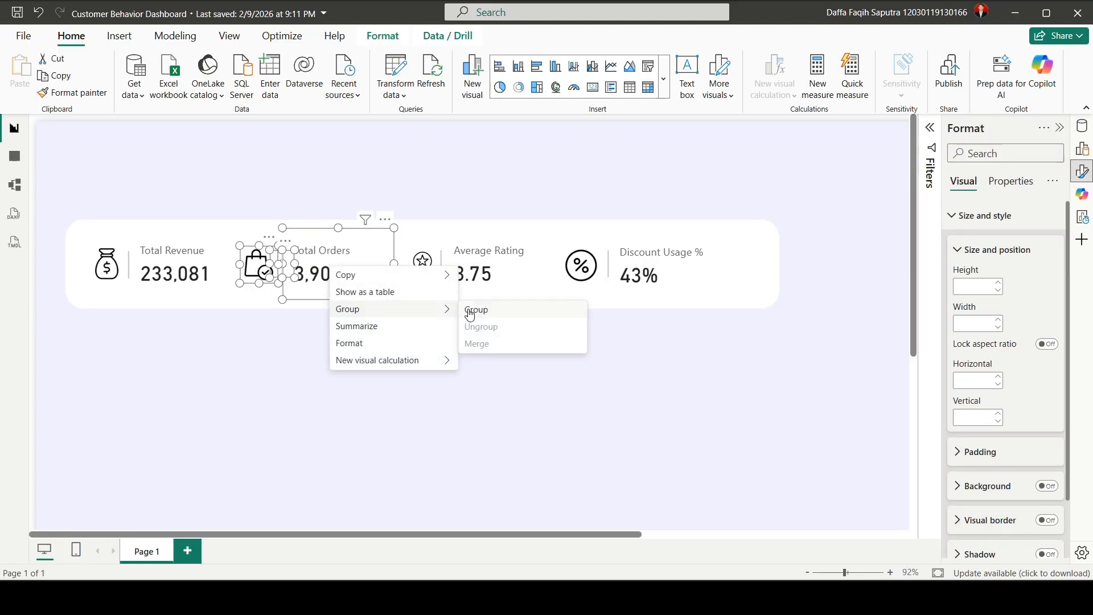
click(474, 314)
click(481, 353)
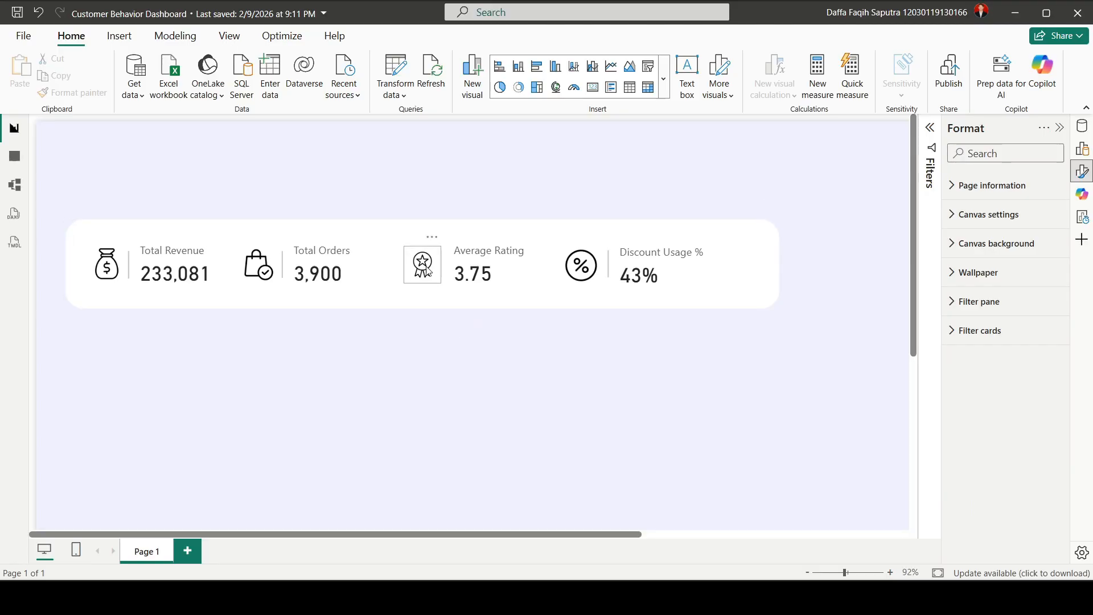
Group the award ribbon icon, its divider line and the Average Rating card.
click(422, 263)
ctrl+click(486, 276)
right_click(487, 272)
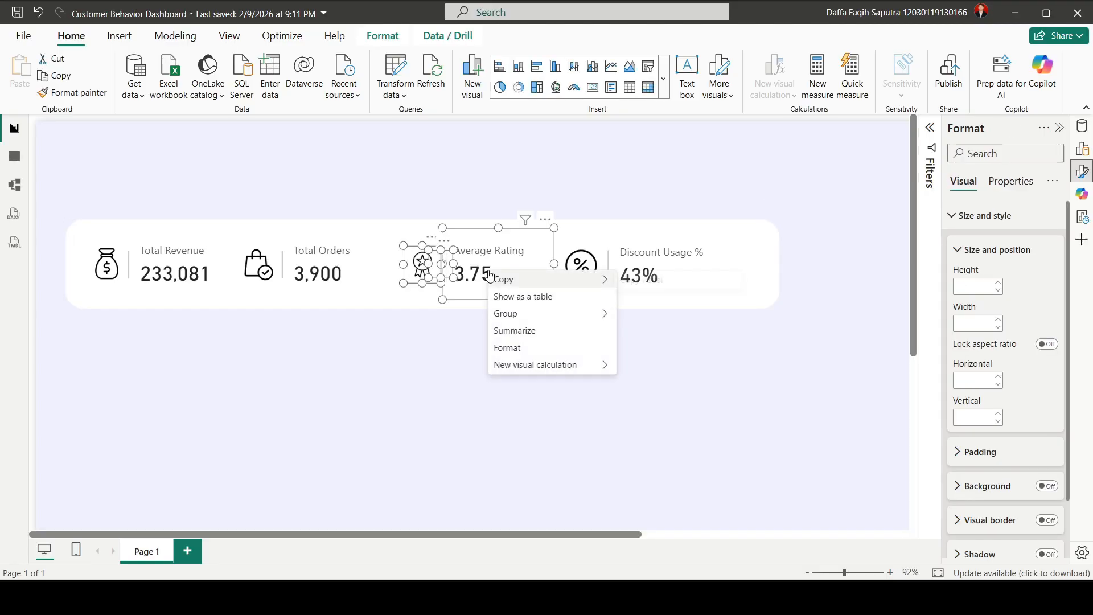
mouse_move(536, 322)
click(632, 314)
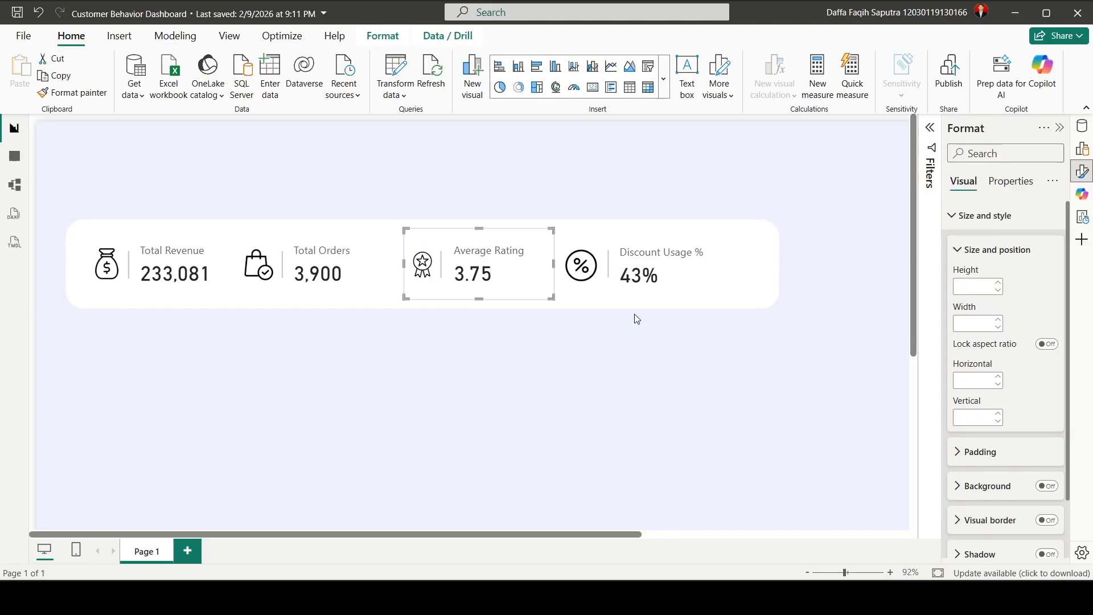
click(634, 353)
Group the percent icon, its divider line and the Discount Usage % card.
click(580, 262)
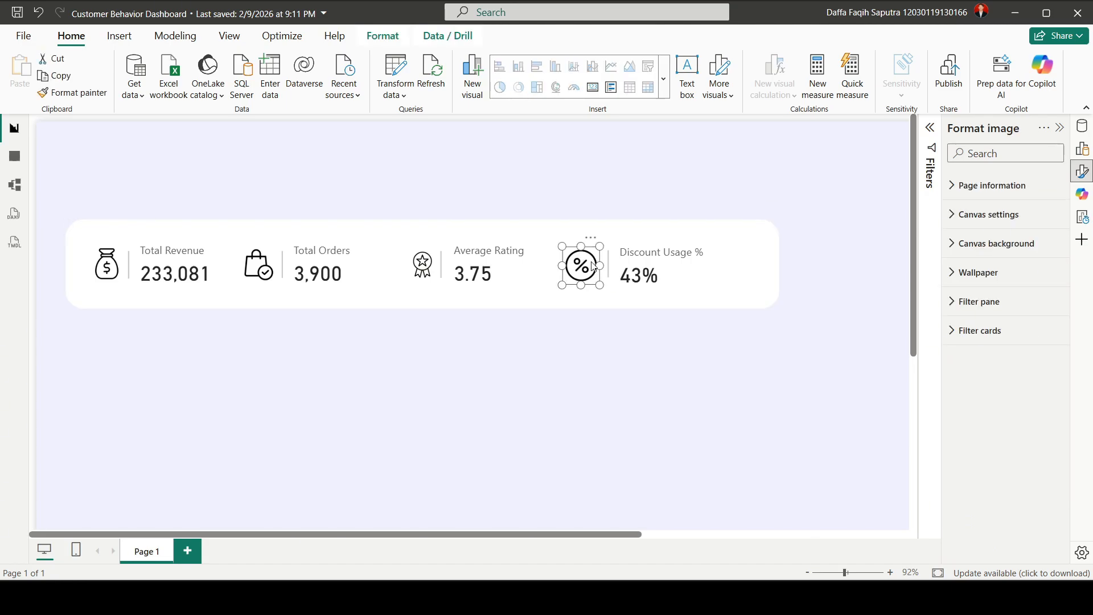
ctrl+click(620, 273)
right_click(660, 266)
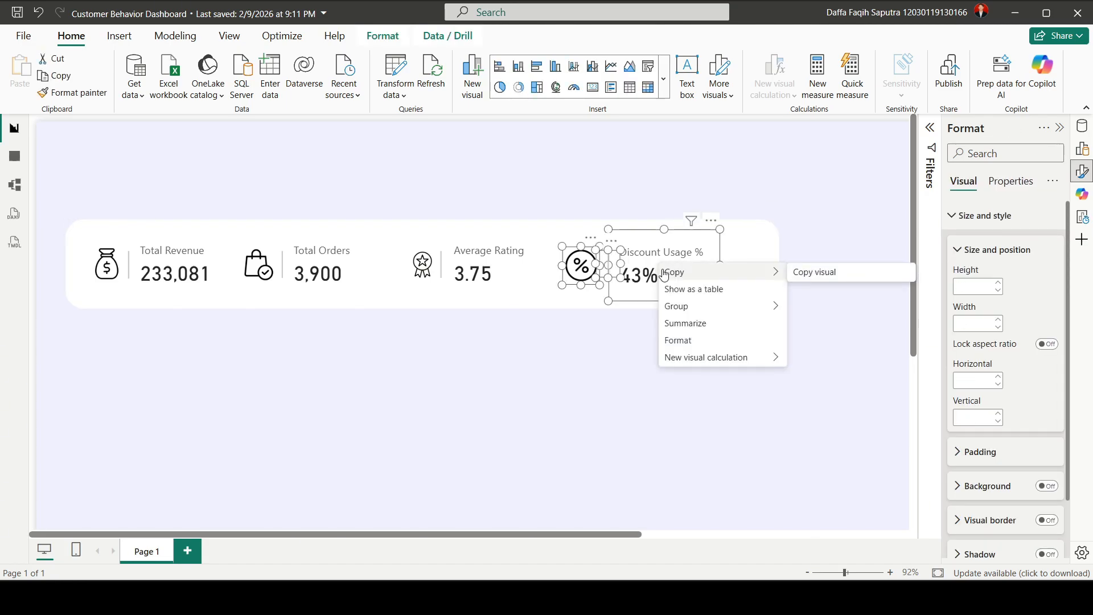
mouse_move(695, 306)
click(805, 306)
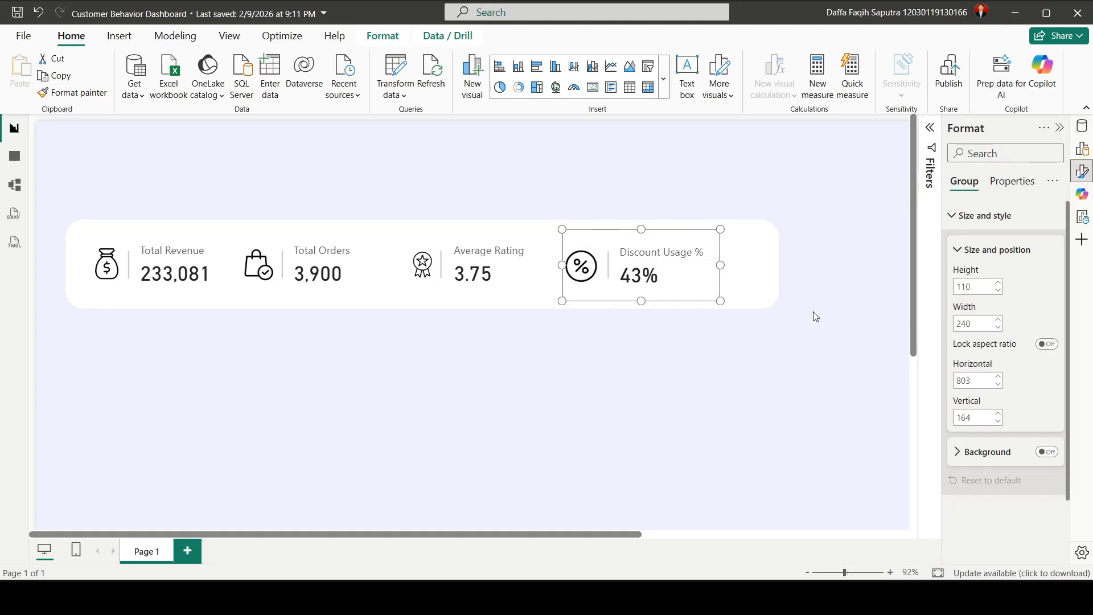
click(750, 340)
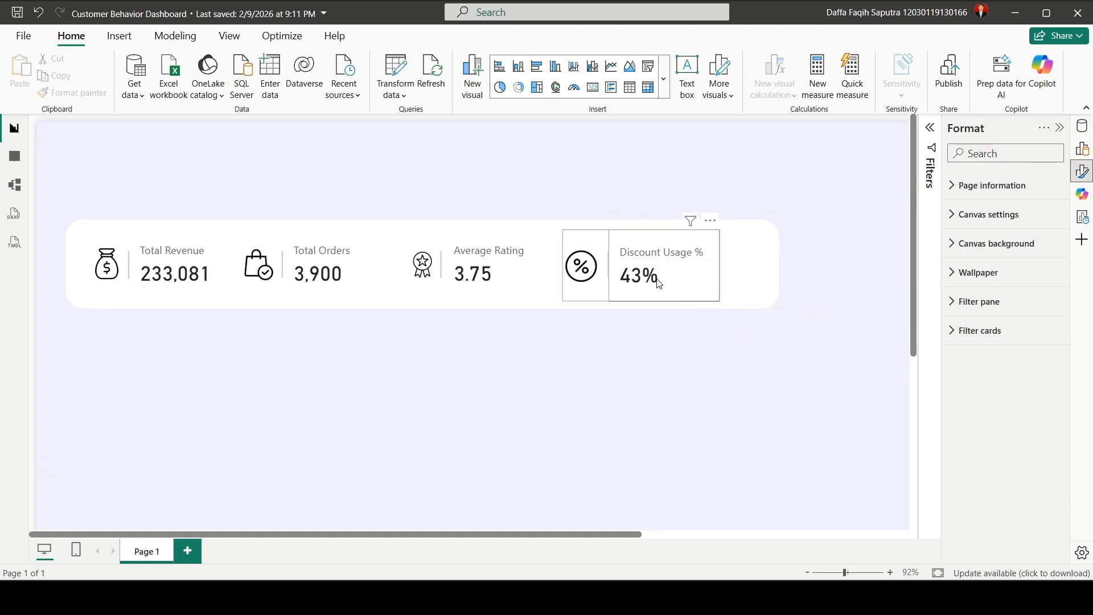
Shift the four KPI groups rightward within the white panel so they spread across its full width.
mouse_move(676, 283)
mouse_down()
mouse_move(688, 283)
mouse_move(674, 283)
mouse_up()
drag(522, 275, 534, 278)
drag(350, 278, 376, 271)
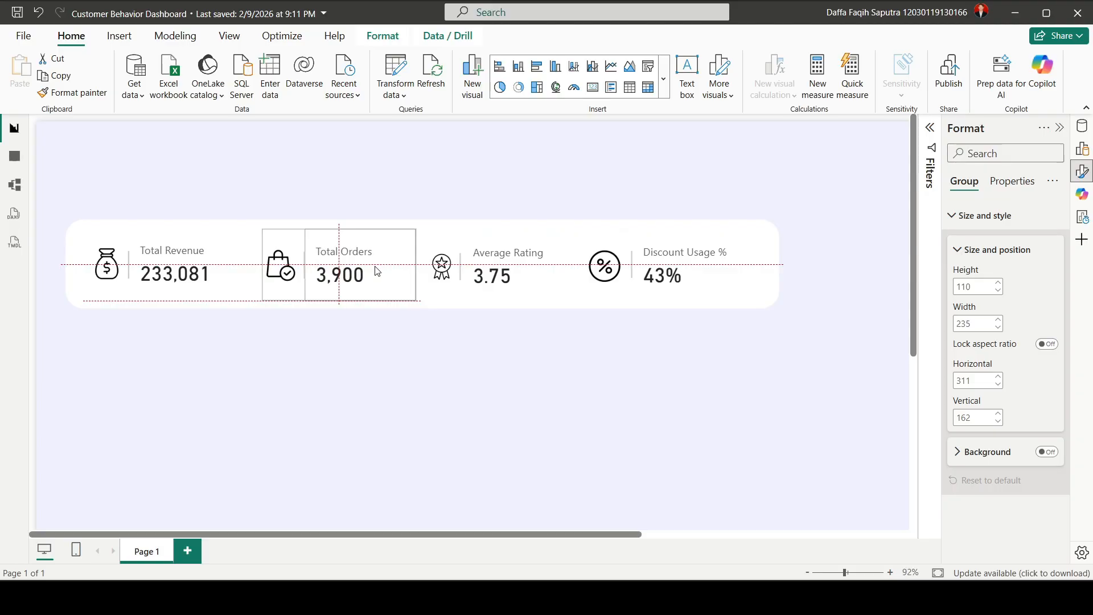
click(384, 368)
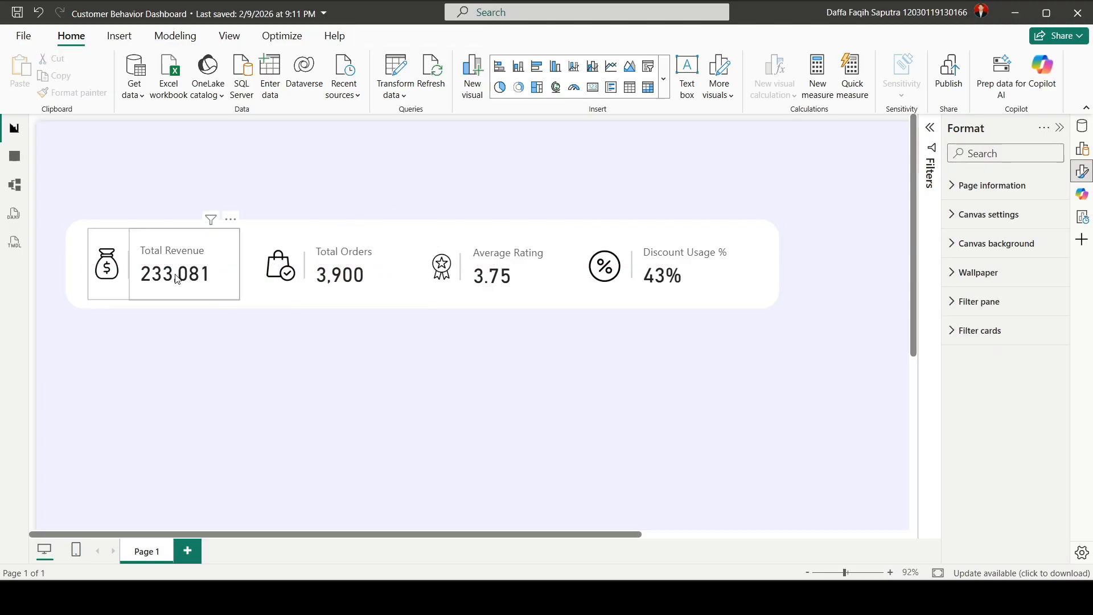
drag(182, 270, 191, 277)
click(287, 353)
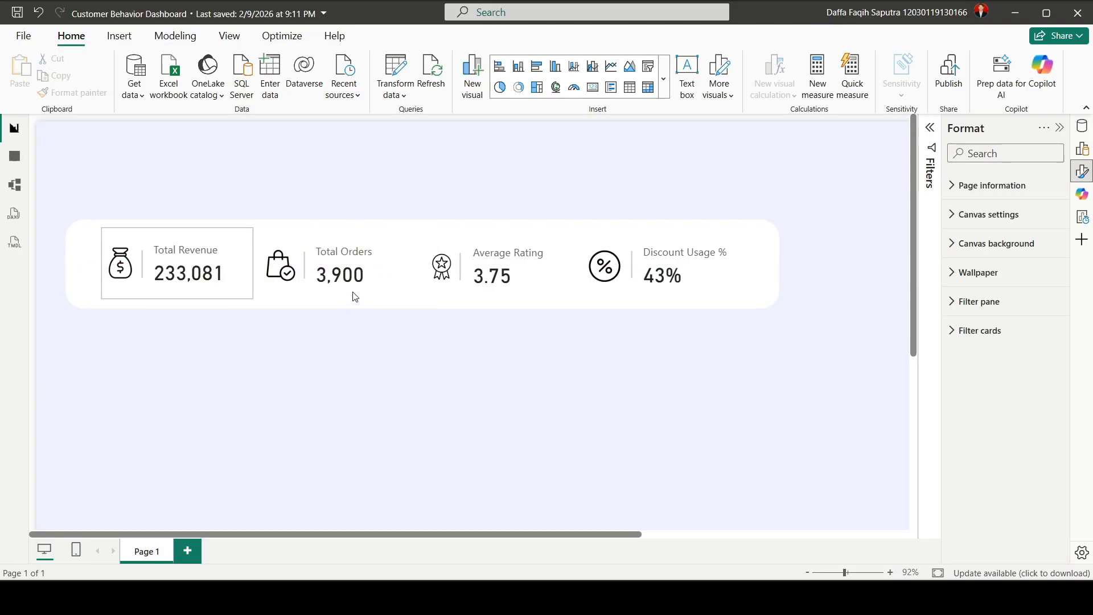
drag(333, 272, 343, 271)
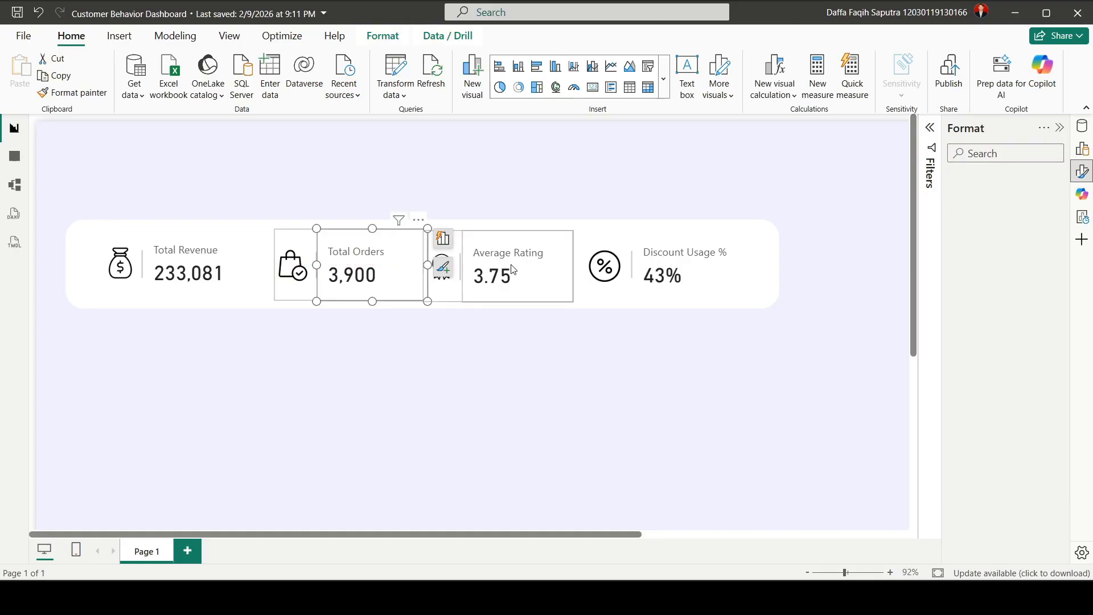
click(656, 351)
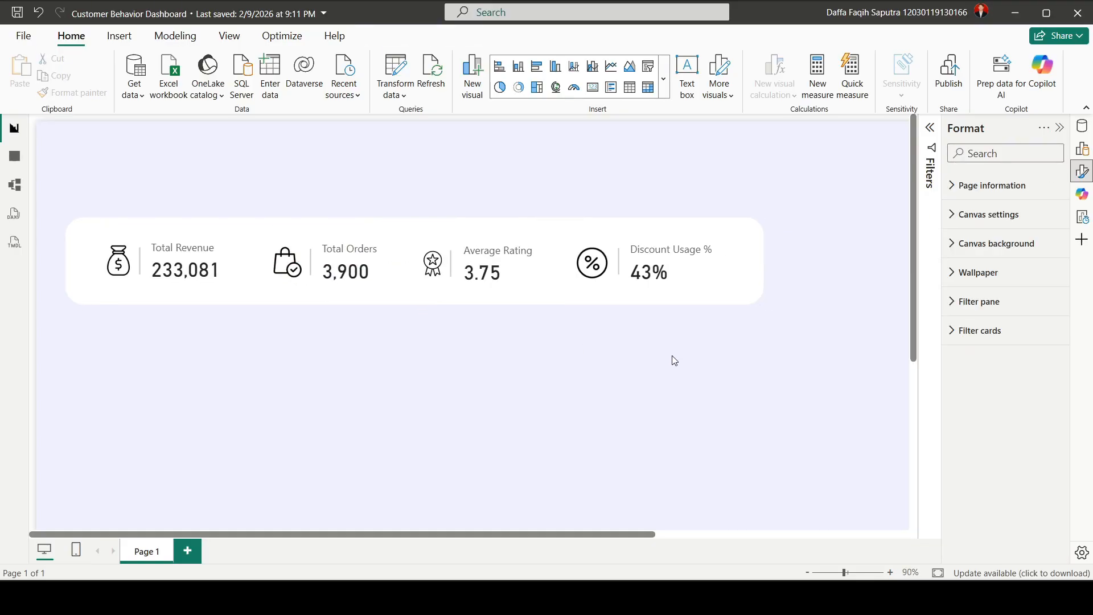
Align the Total Revenue, Total Orders, Average Rating and Discount Usage % groups to their middle.
click(673, 279)
ctrl+click(482, 266)
ctrl+click(344, 267)
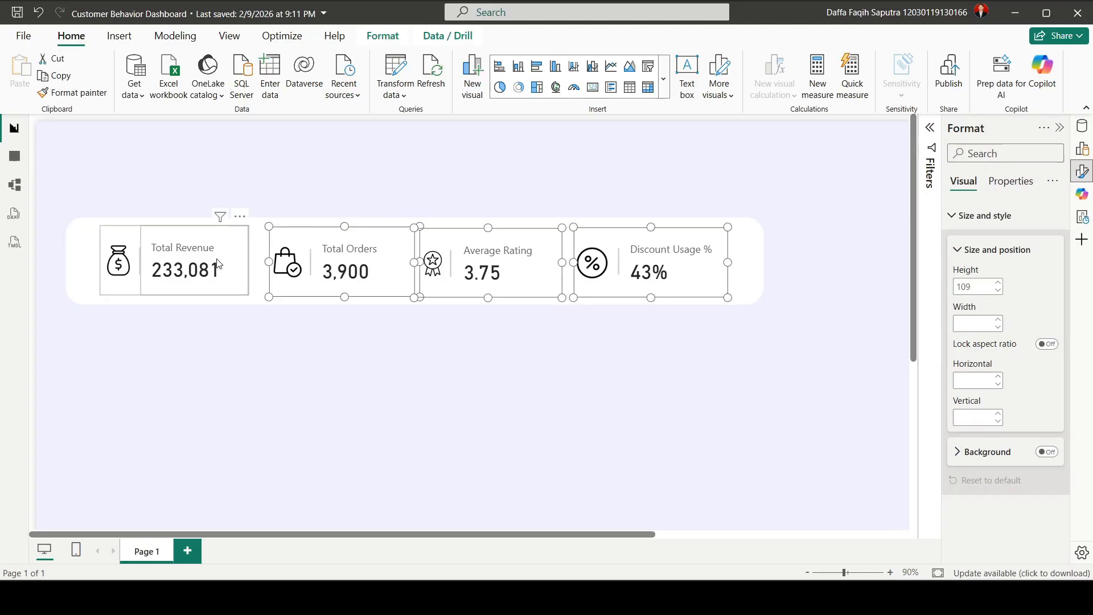
ctrl+click(222, 255)
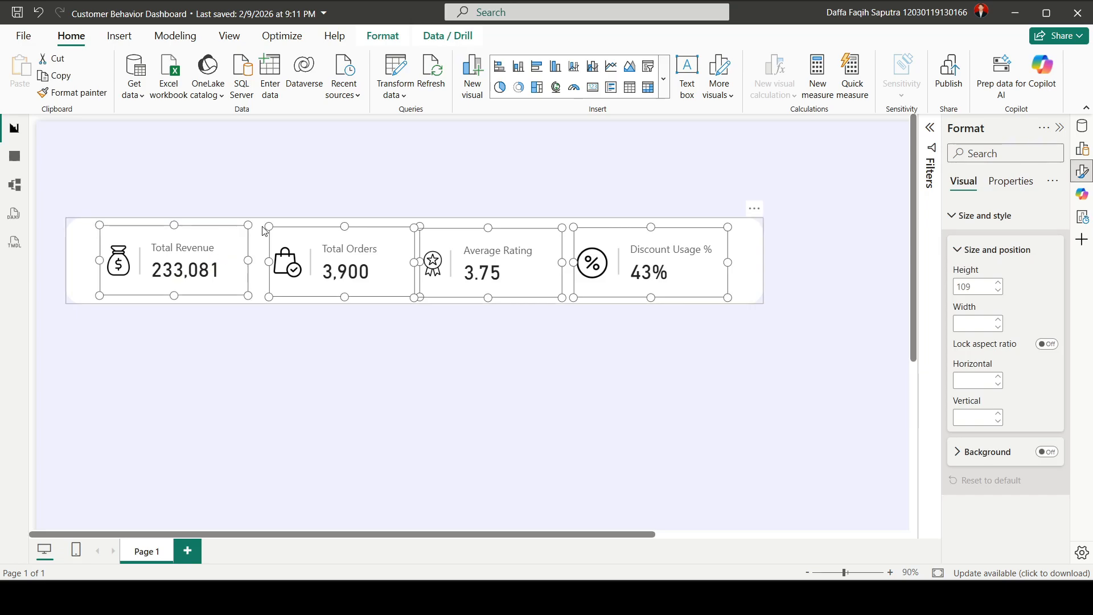
click(390, 41)
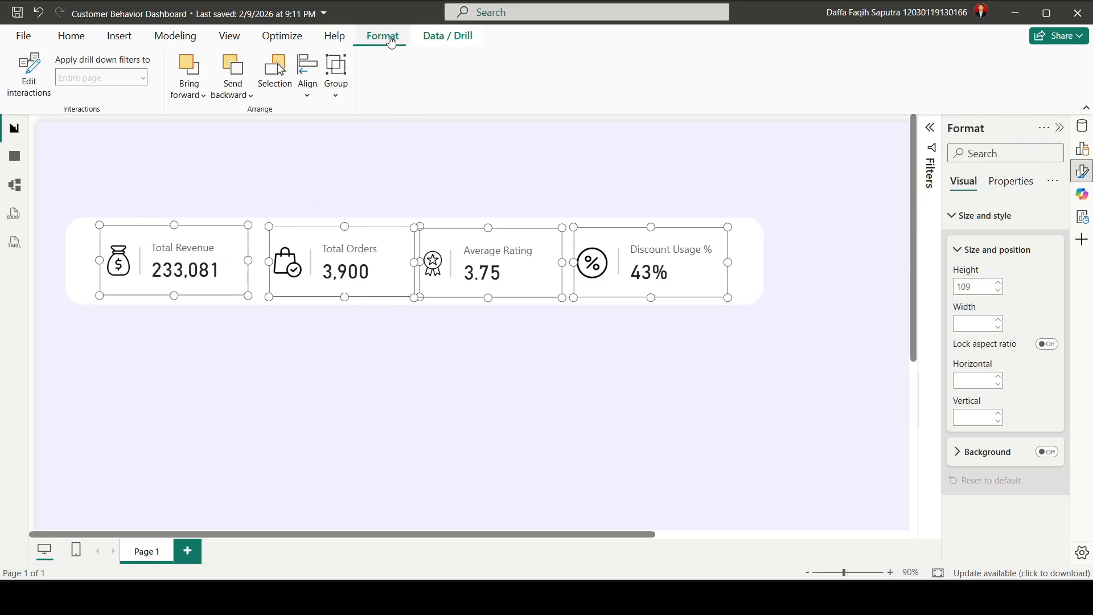
click(306, 100)
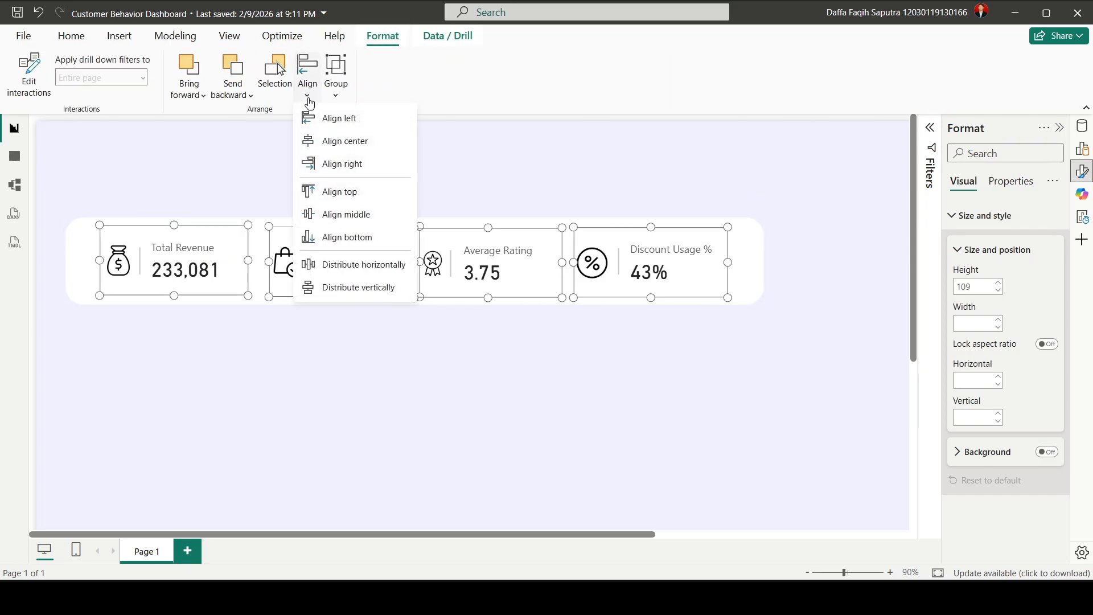
click(346, 214)
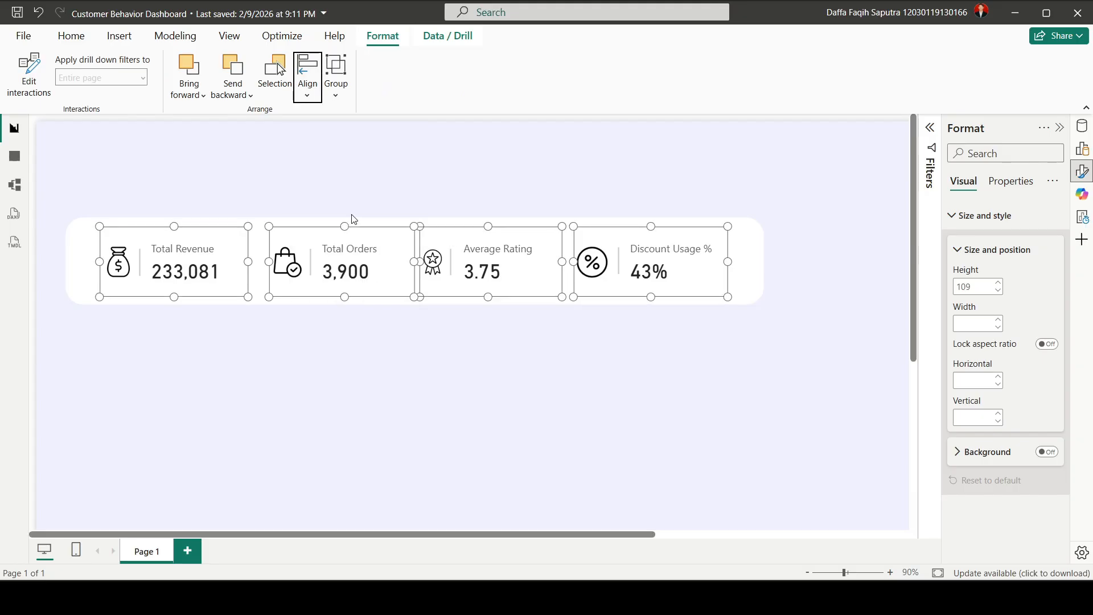
click(688, 360)
click(938, 573)
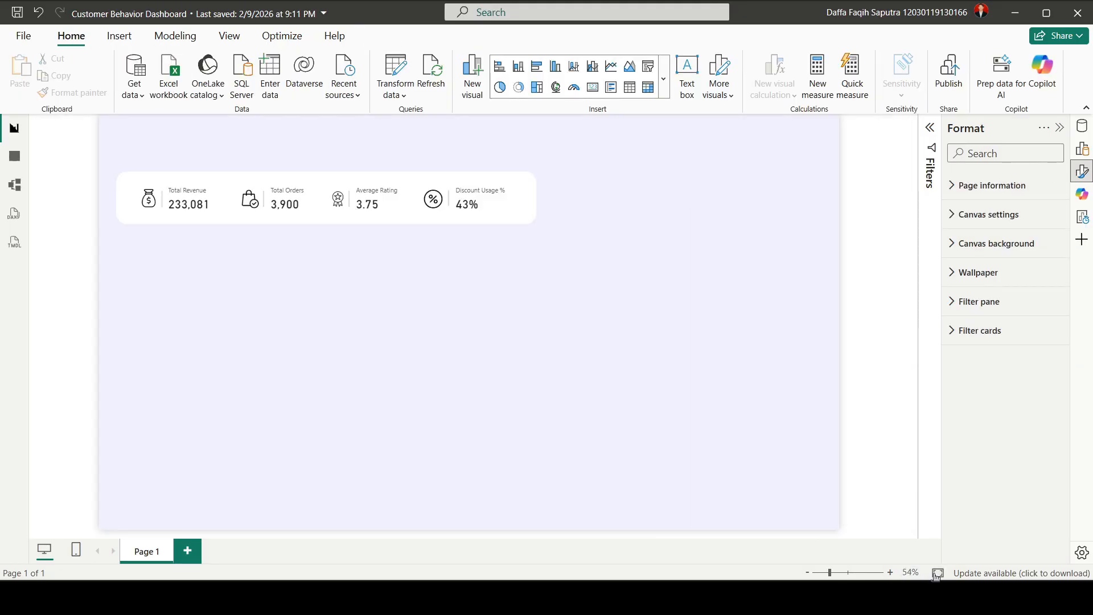
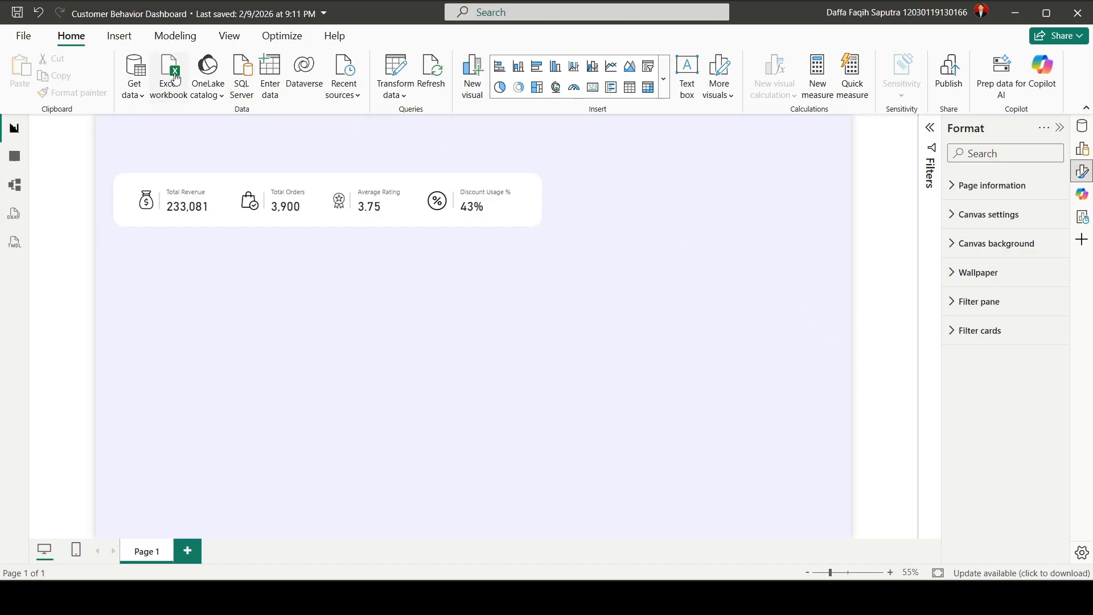
Insert a rounded rectangle shape onto the page.
click(120, 38)
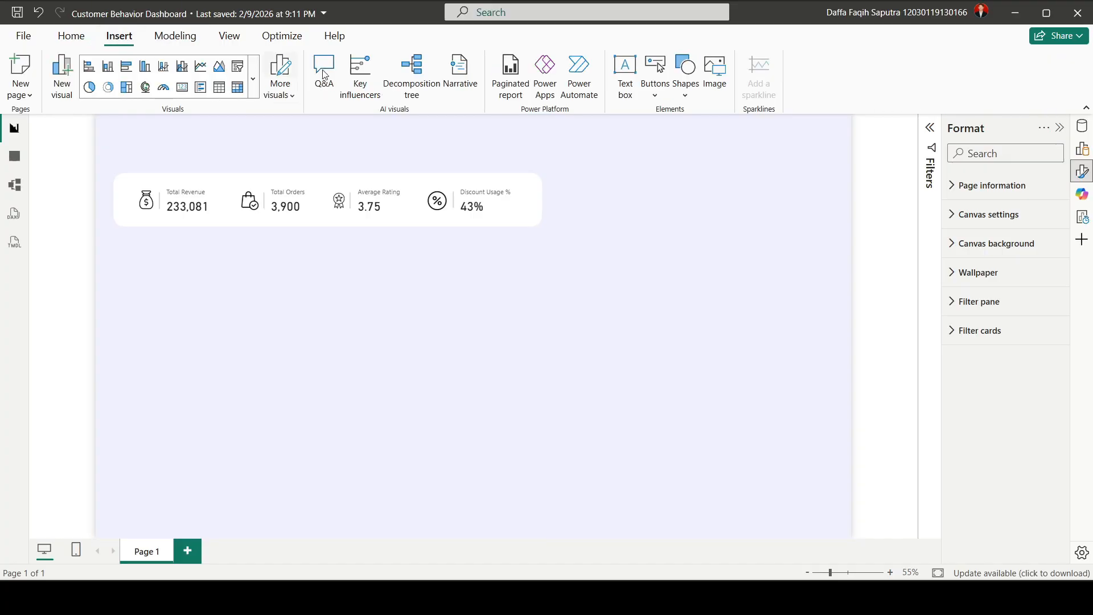
click(687, 97)
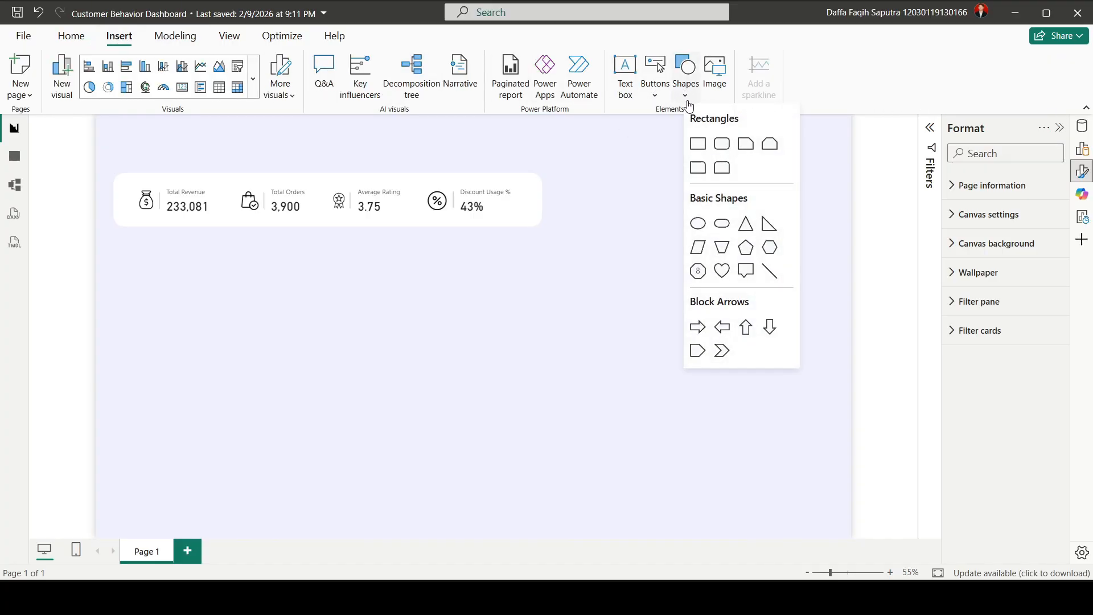
click(722, 145)
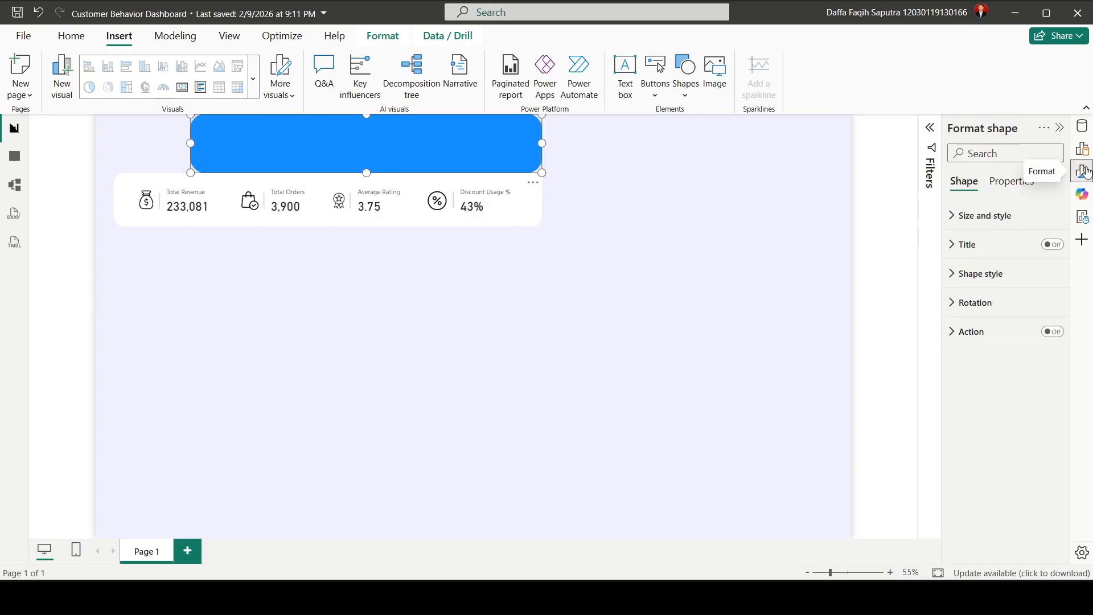
Set the new rounded rectangle's height to 45 and width to 220.
click(991, 215)
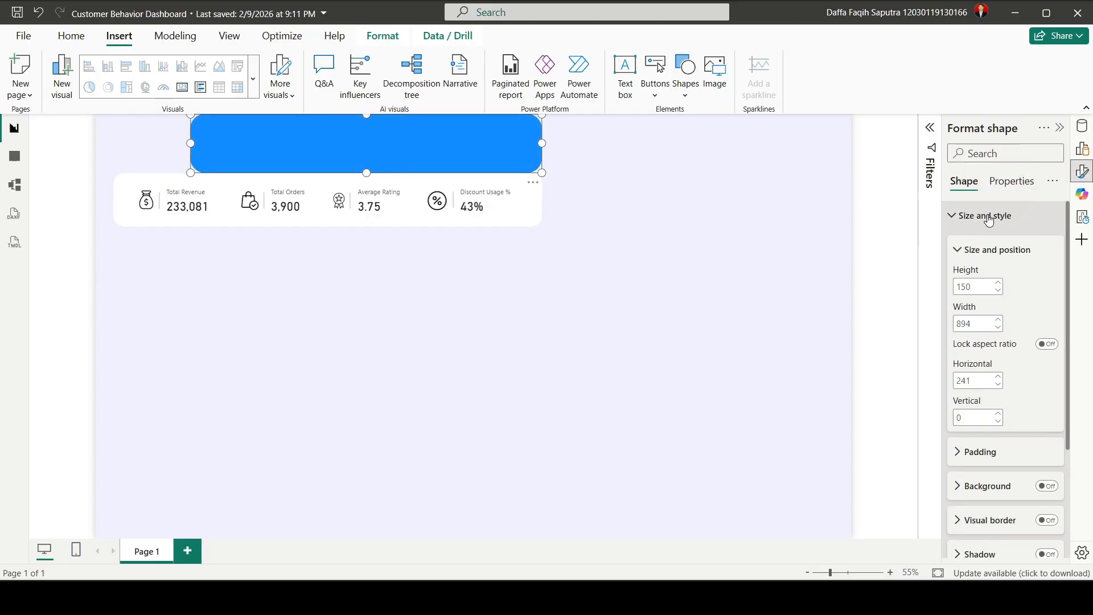
click(973, 287)
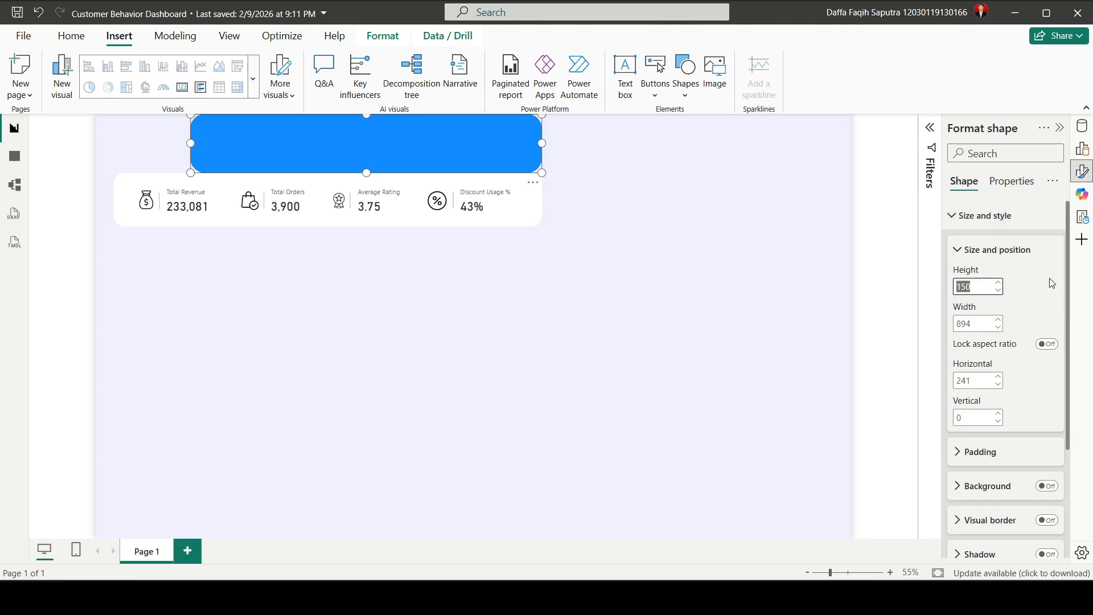
text(45)
key(Tab)
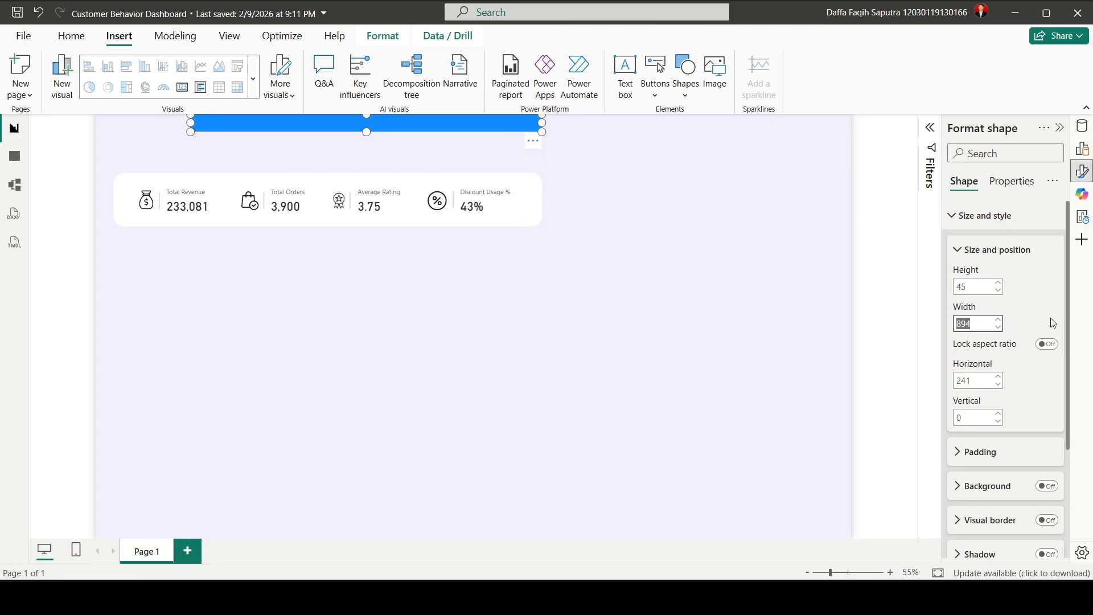
text(220)
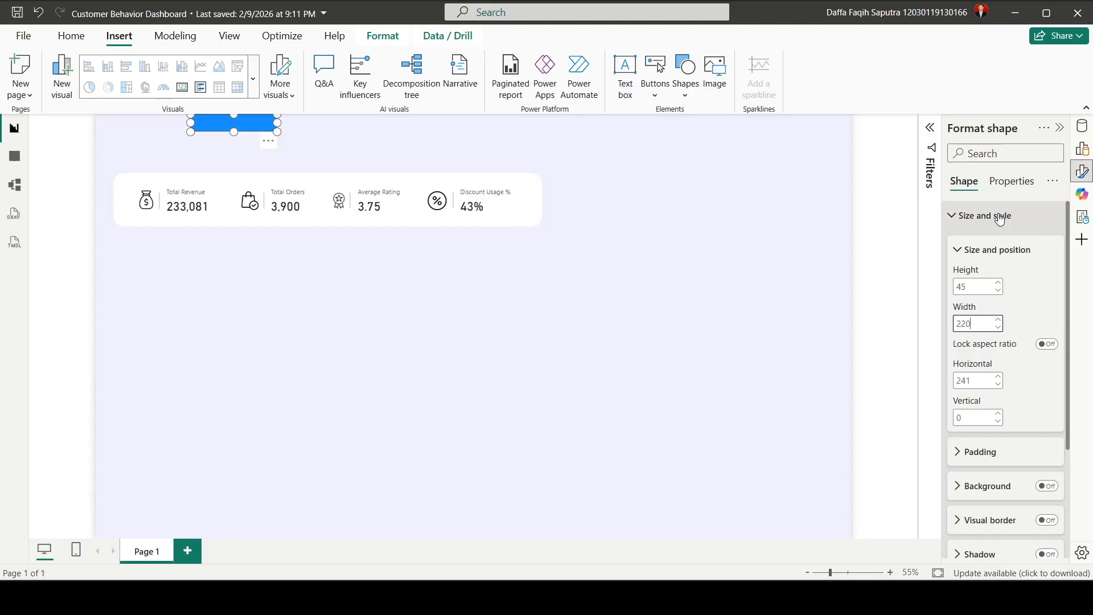
click(1000, 217)
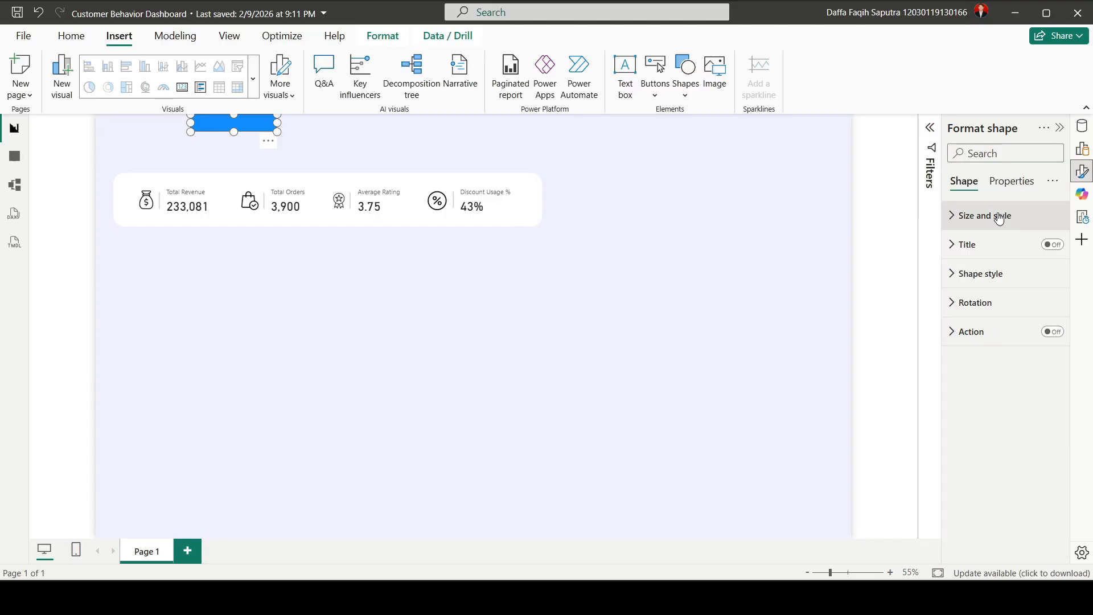
Set the rounded rectangle's fill colour to #DBDCF9.
click(991, 274)
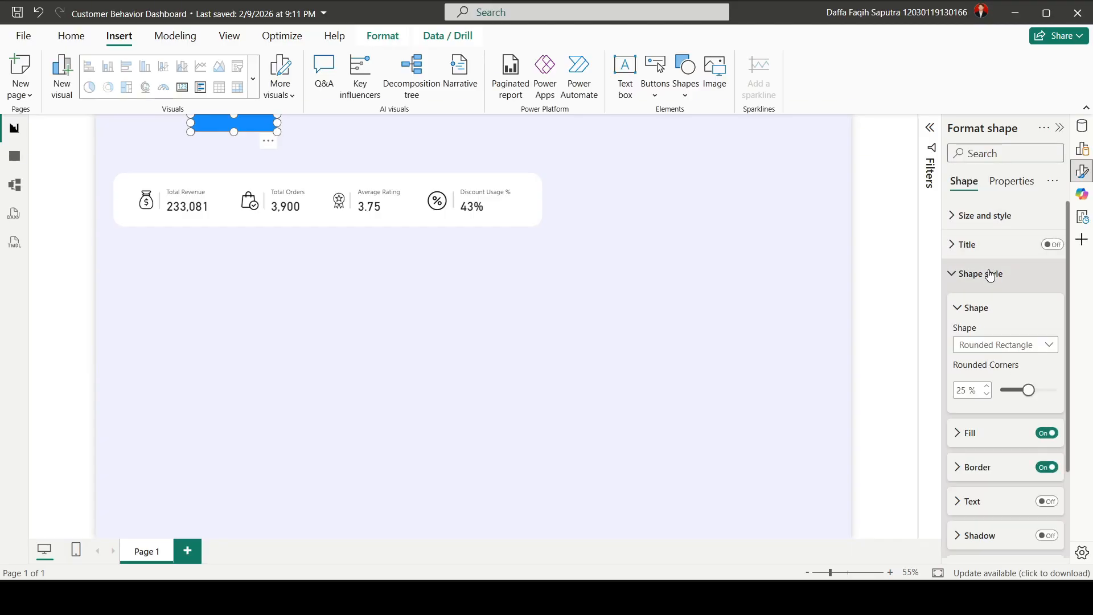
click(986, 434)
click(964, 477)
click(916, 437)
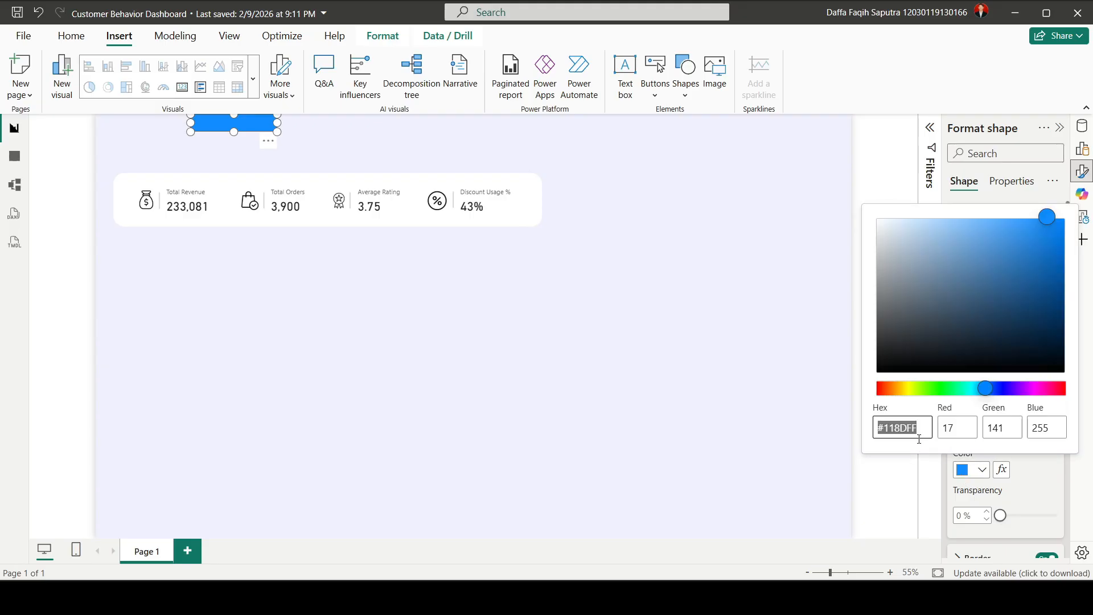
text(dbdcf8)
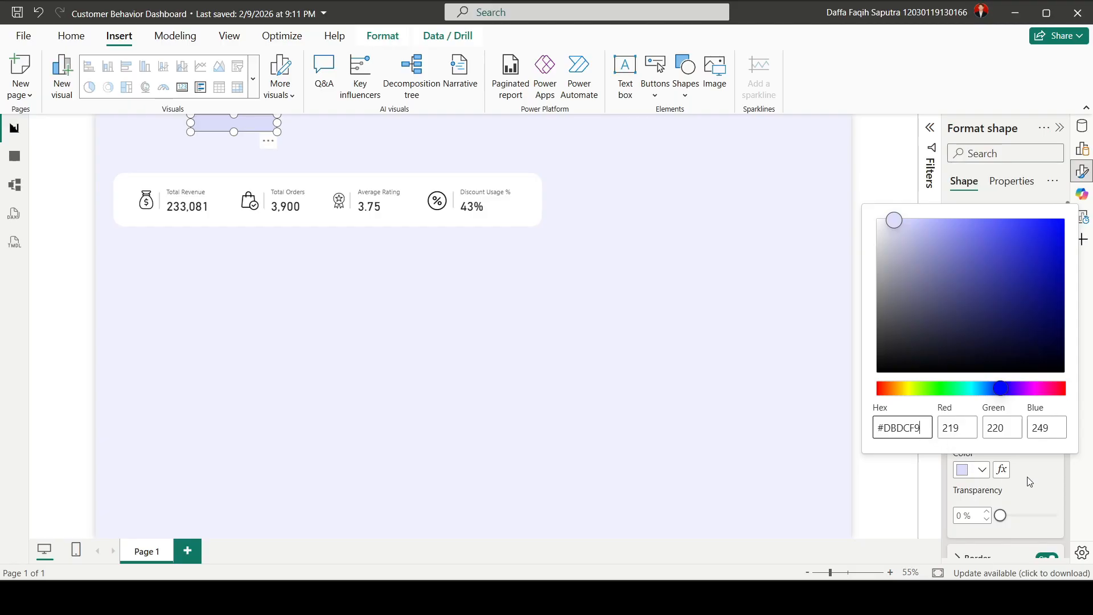
click(1030, 481)
Turn off the rounded rectangle's border and move it just above the left end of the white KPI panel.
scroll(1049, 468, down, 3)
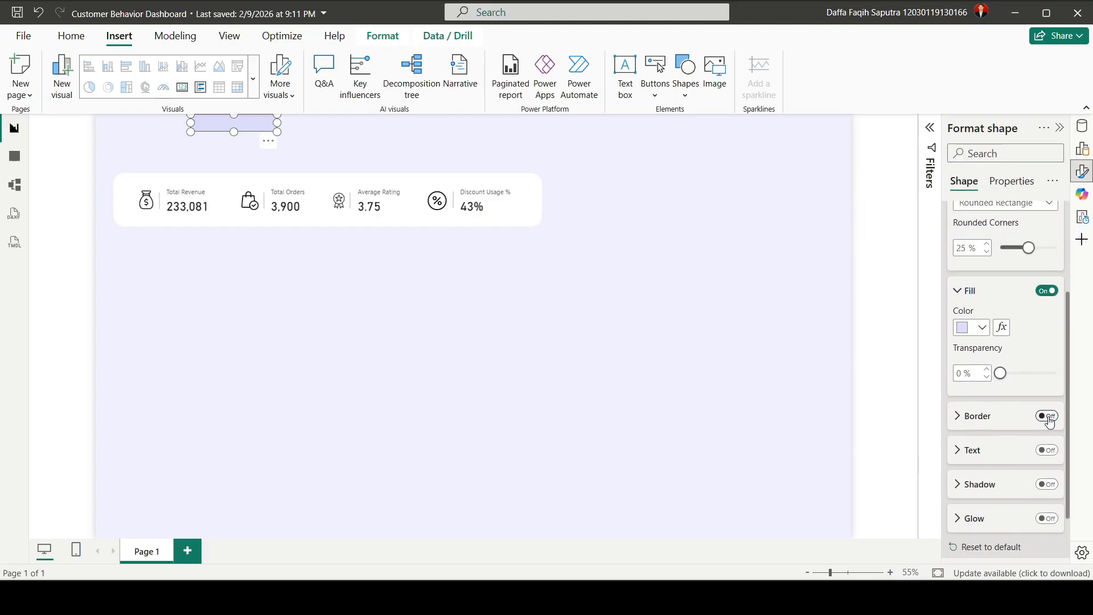
drag(257, 127, 182, 152)
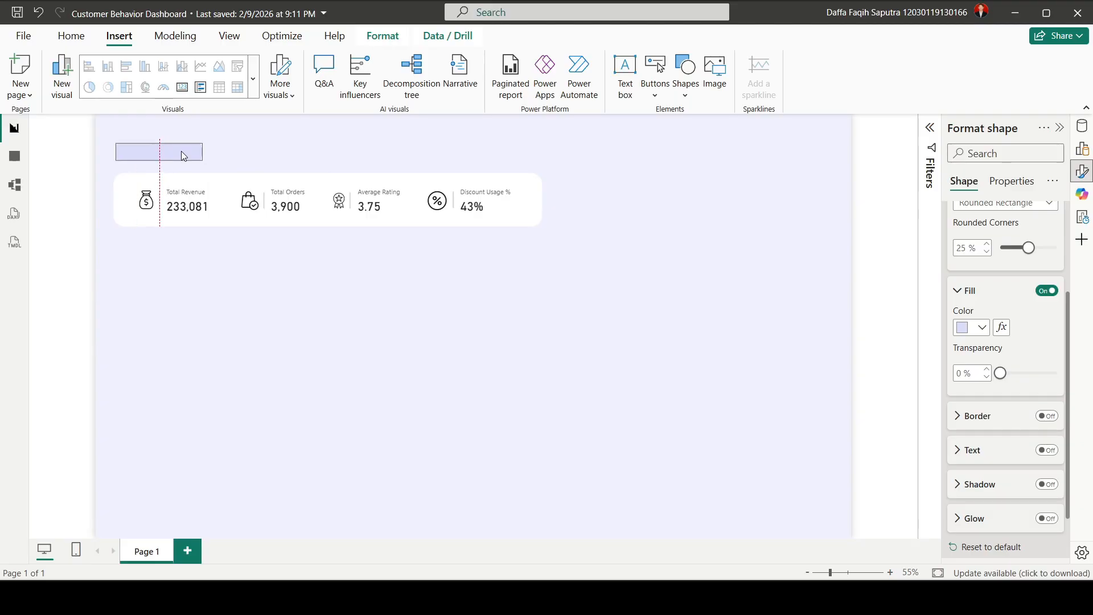
click(465, 347)
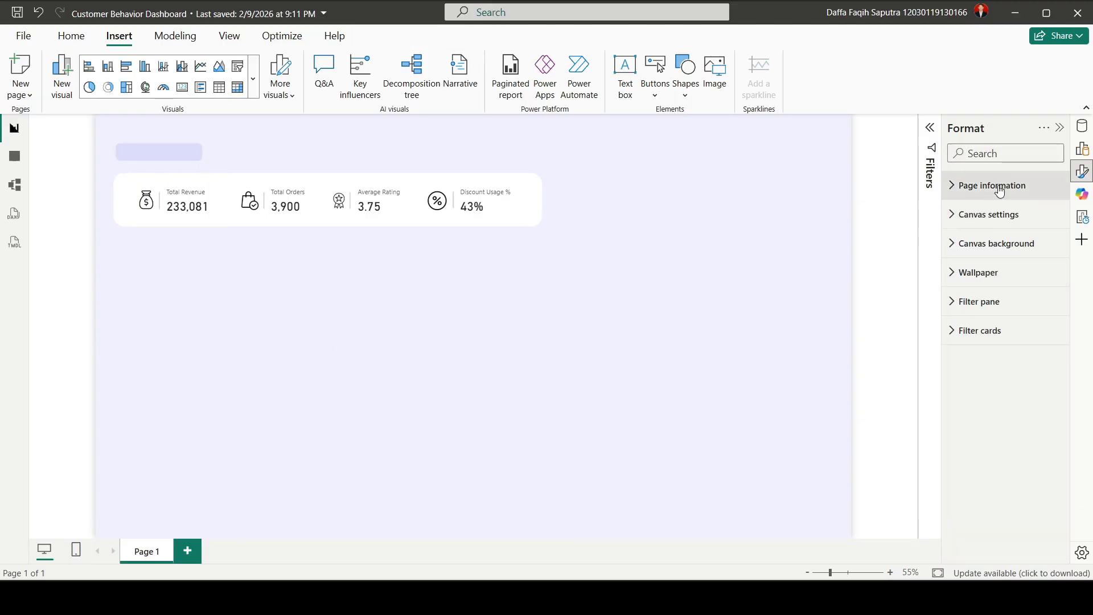
Add a slicer to the page using the Gender field from the shopping_behavior_updated table.
click(1082, 149)
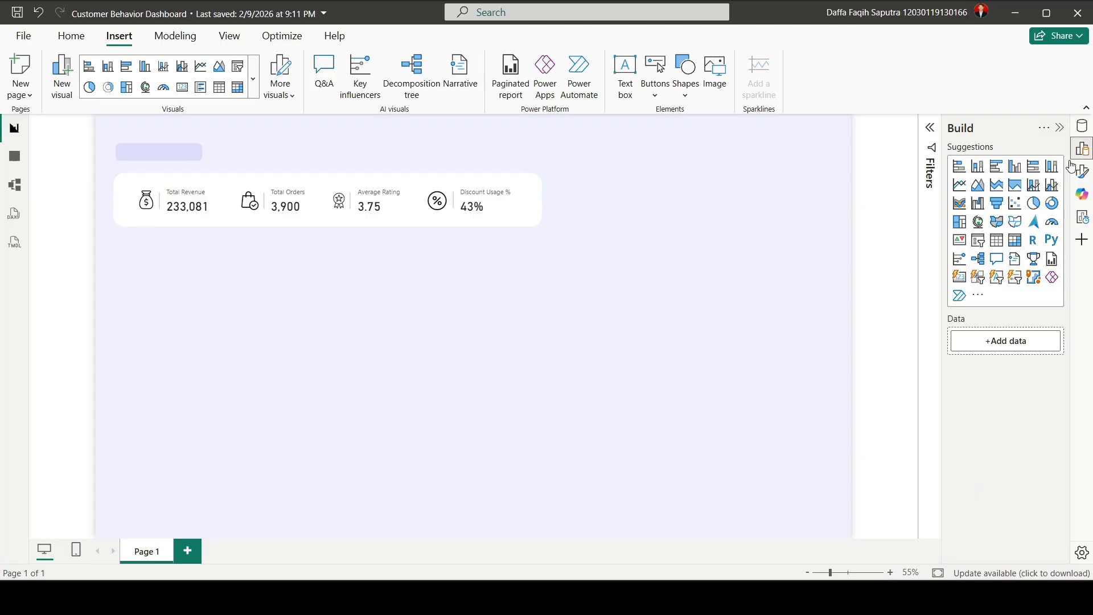
click(978, 241)
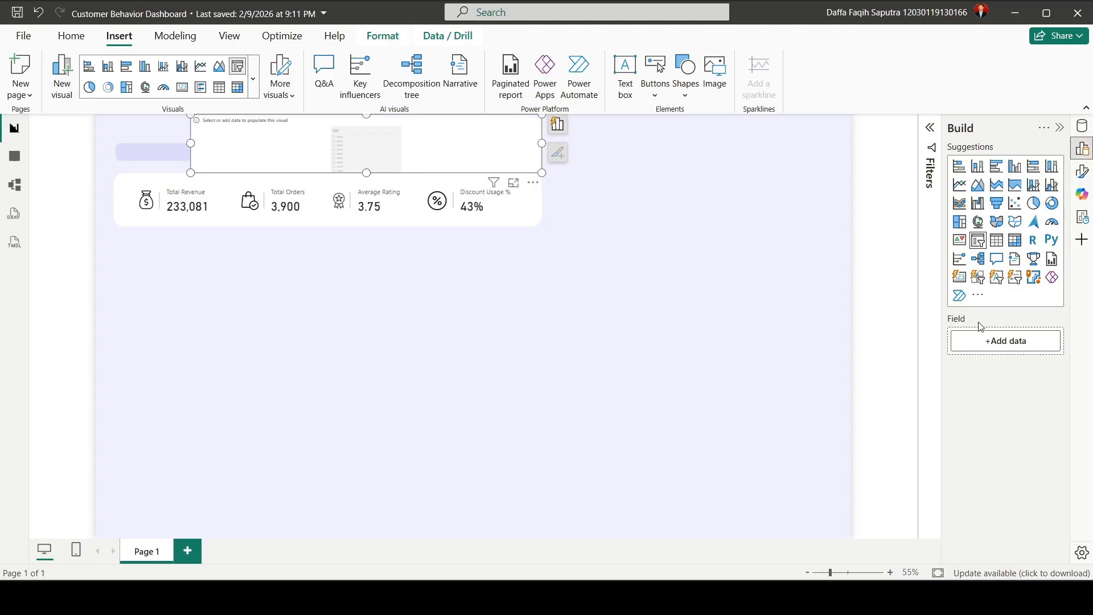
click(1007, 345)
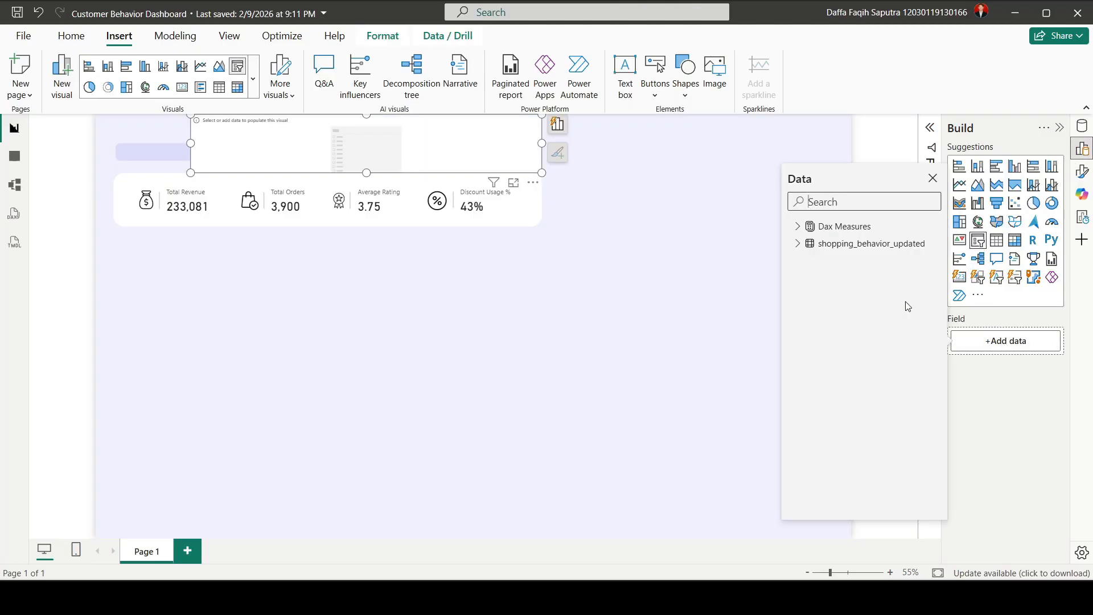
click(797, 243)
click(820, 364)
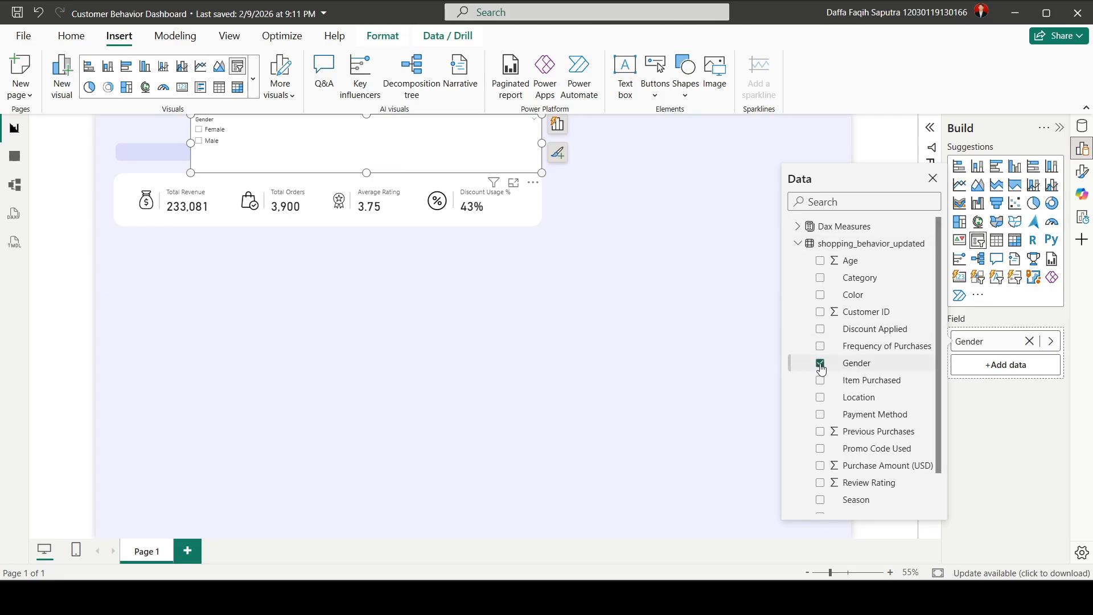
click(933, 180)
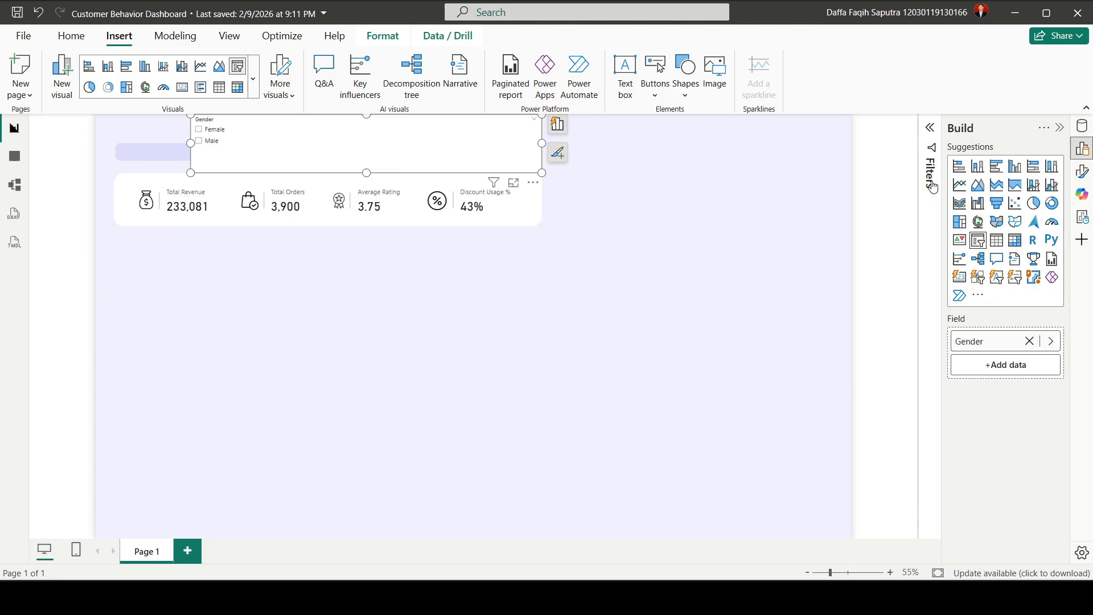
Change the Gender slicer's style to Dropdown.
click(1081, 173)
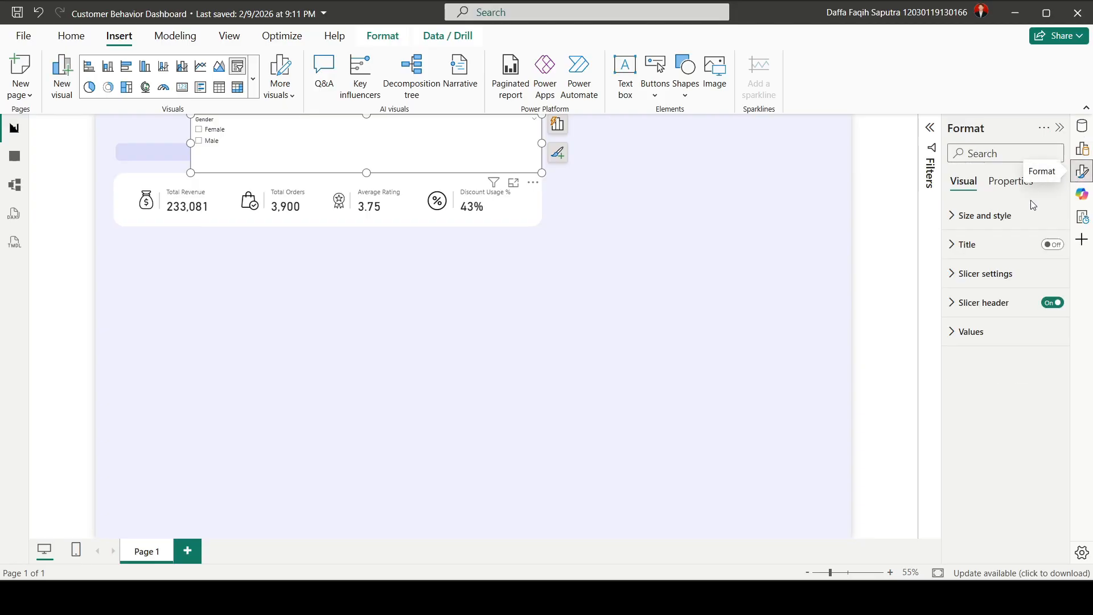
click(961, 276)
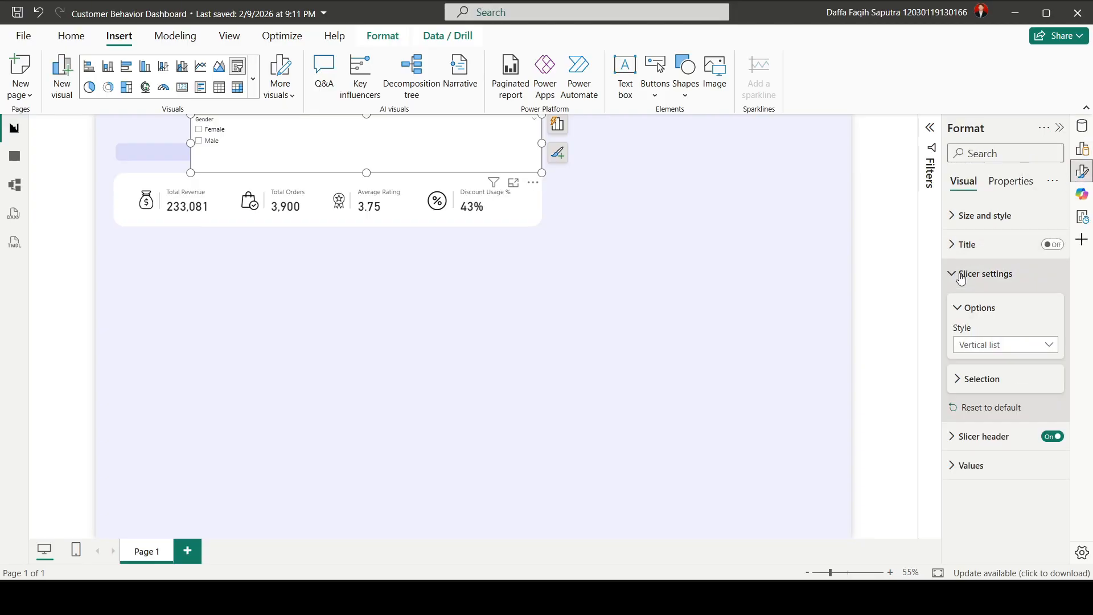
click(1004, 348)
click(997, 397)
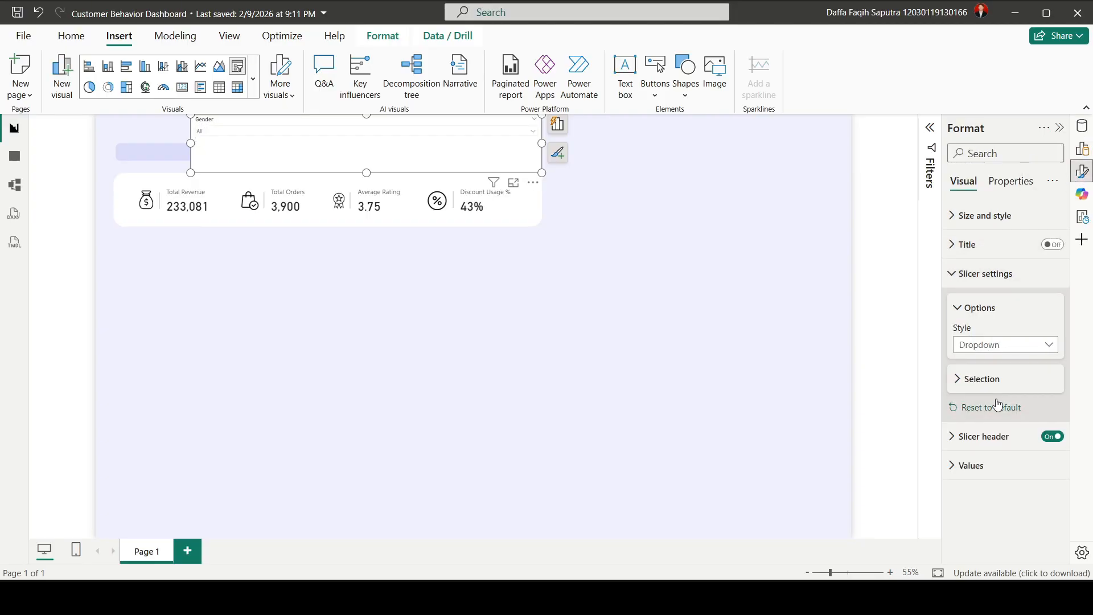
click(992, 285)
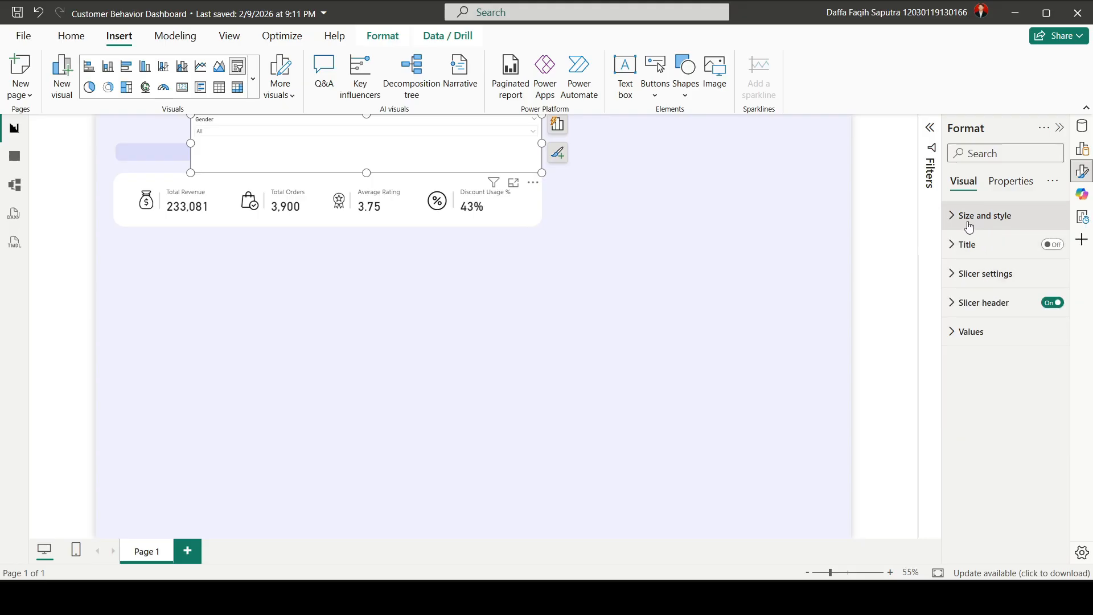
Set the Gender slicer's height to 55 and width to 220, and turn off its background.
click(983, 221)
click(972, 286)
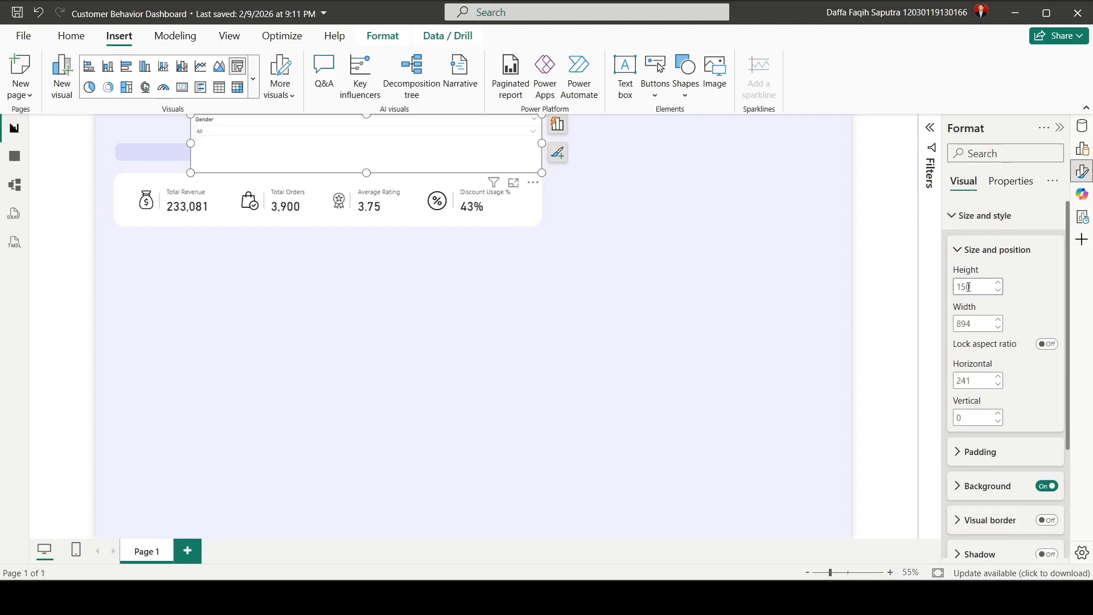
double_click(965, 287)
text(45)
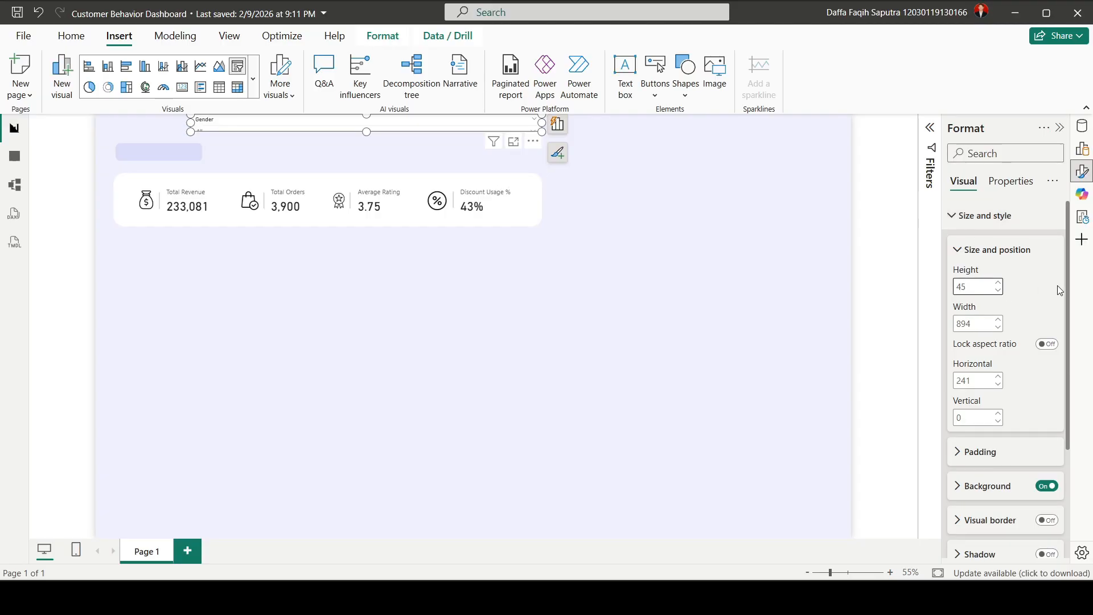
key(BackSpace)
key(BackSpace)
text(55)
key(Tab)
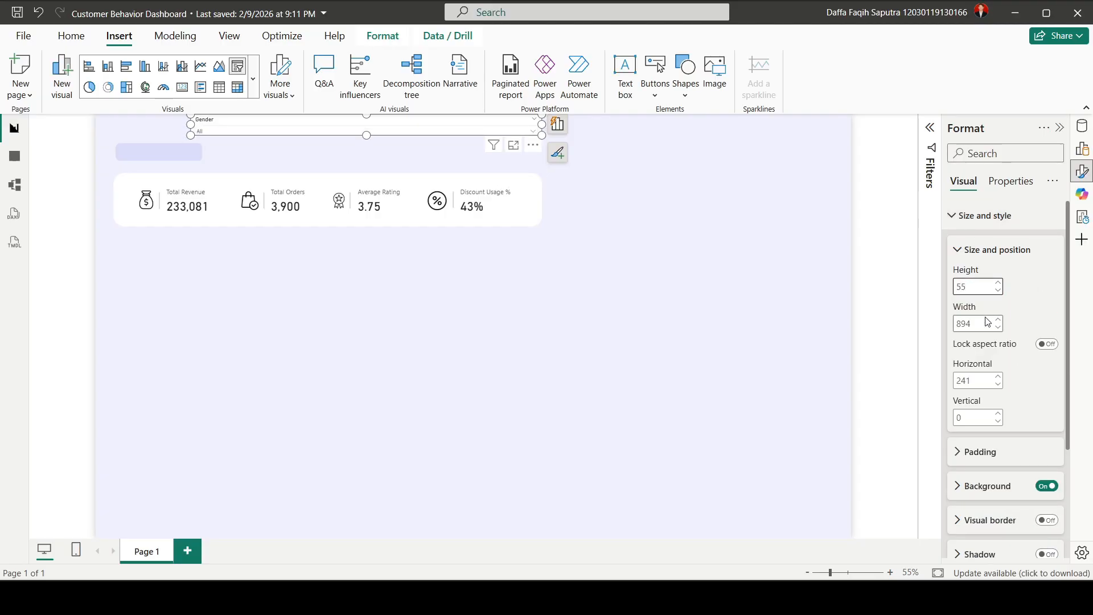
text(220)
key(Return)
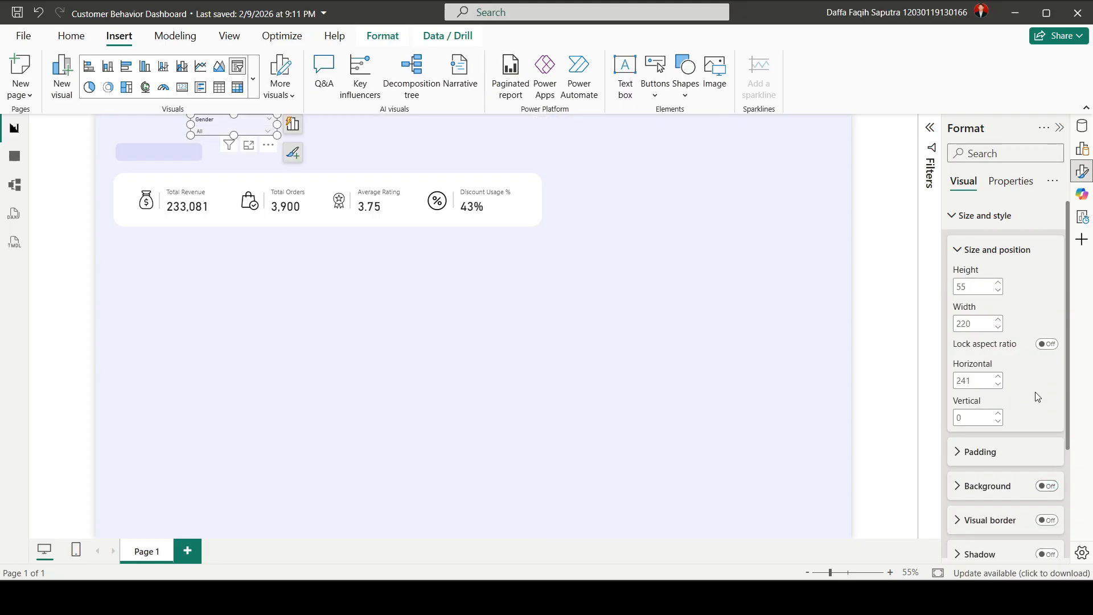
click(986, 216)
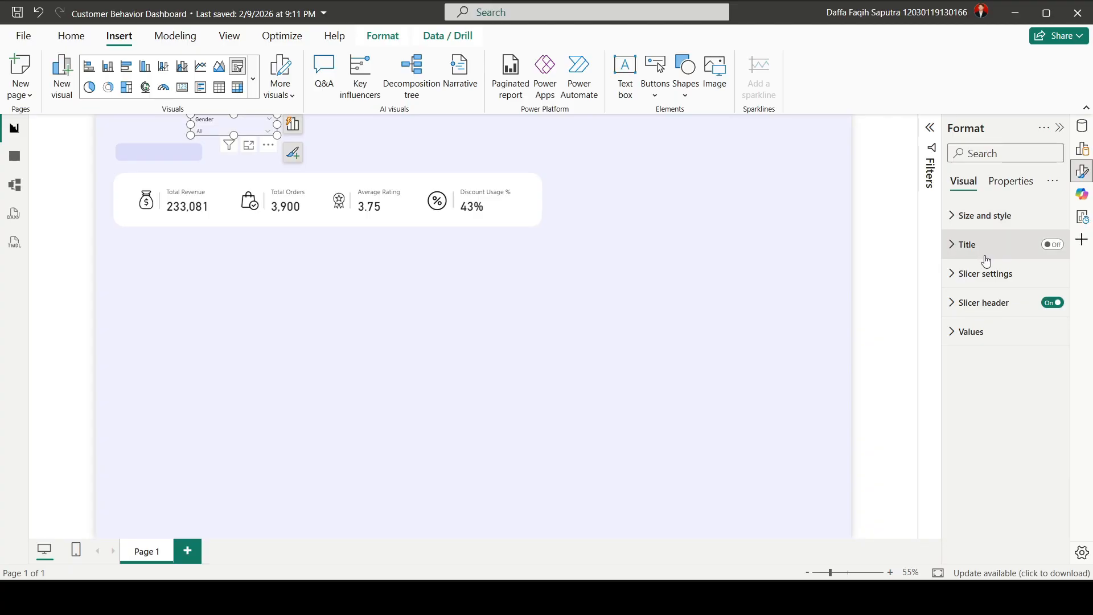
Turn off the Gender slicer's header and place the slicer over the lavender rounded rectangle.
click(1051, 303)
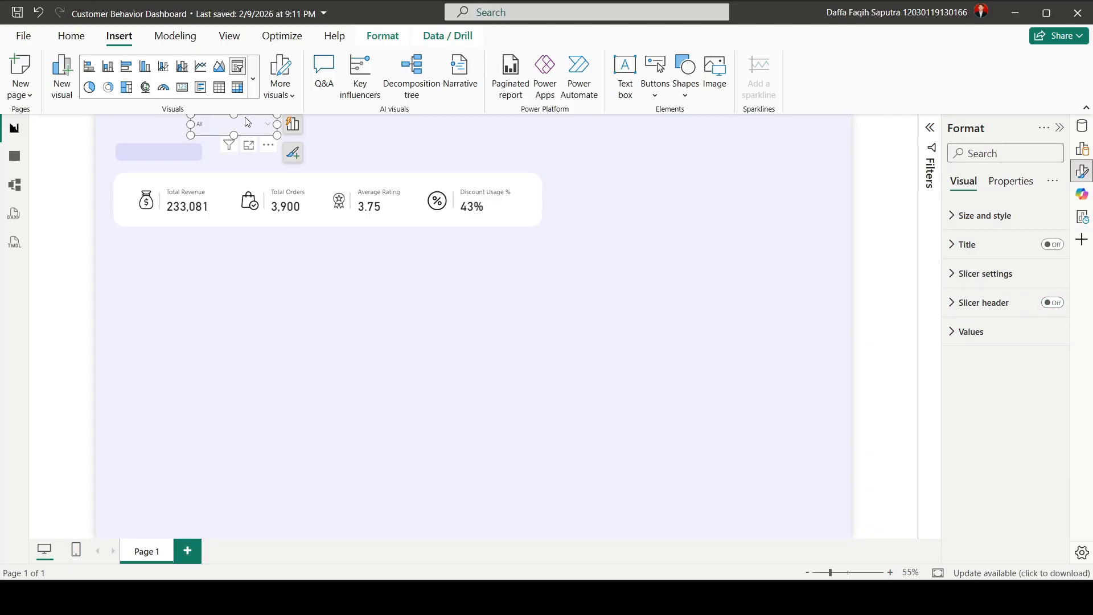
drag(247, 122, 175, 151)
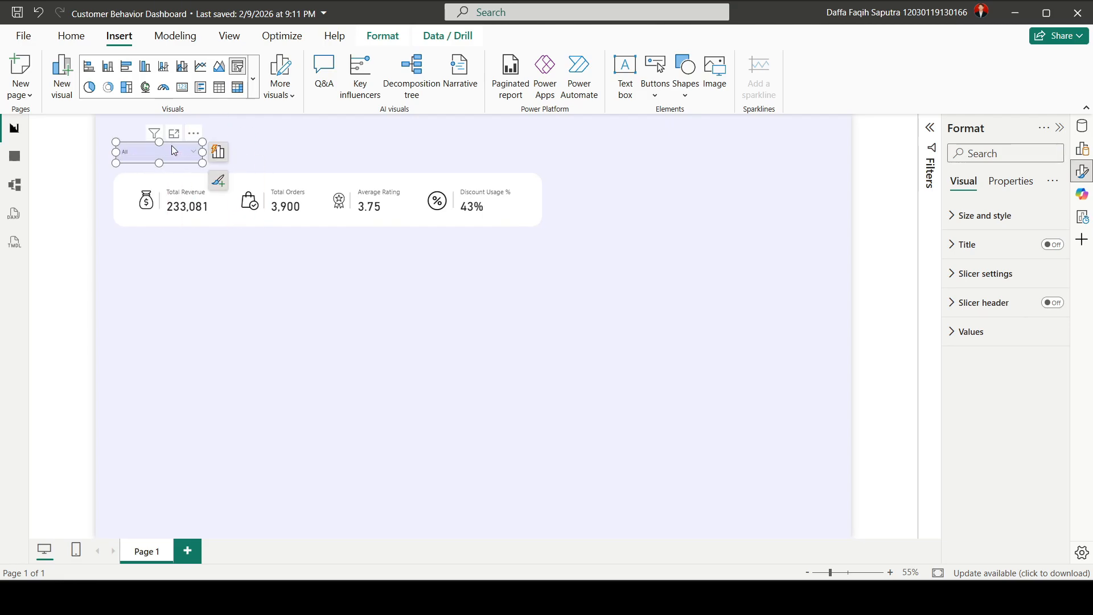
click(371, 150)
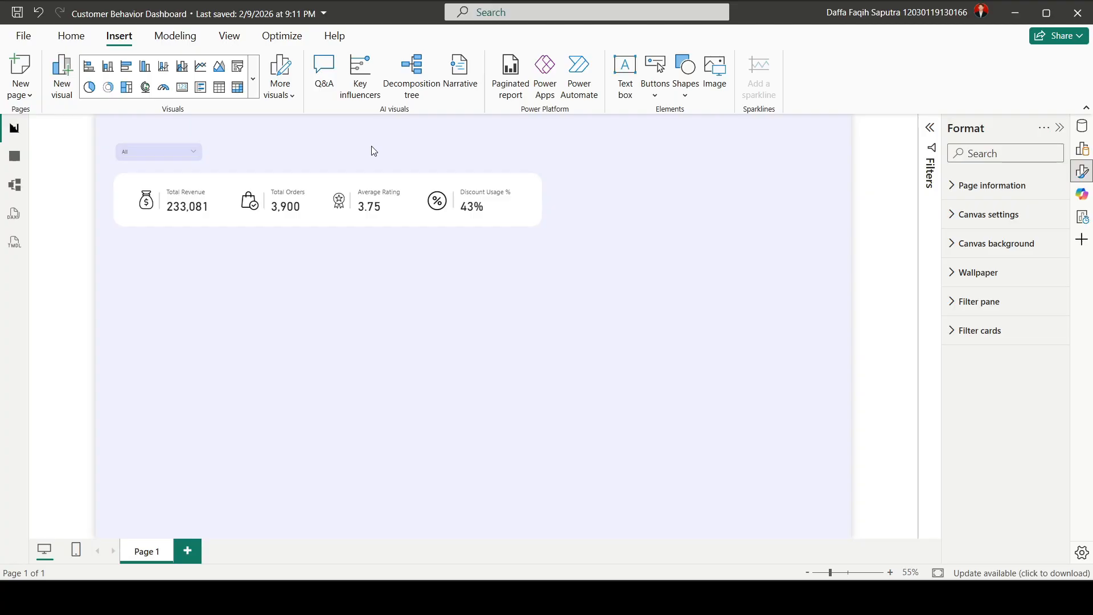
Insert a text box reading "Gender" and format its text in DIN, size 14, with a dark grey colour.
click(73, 35)
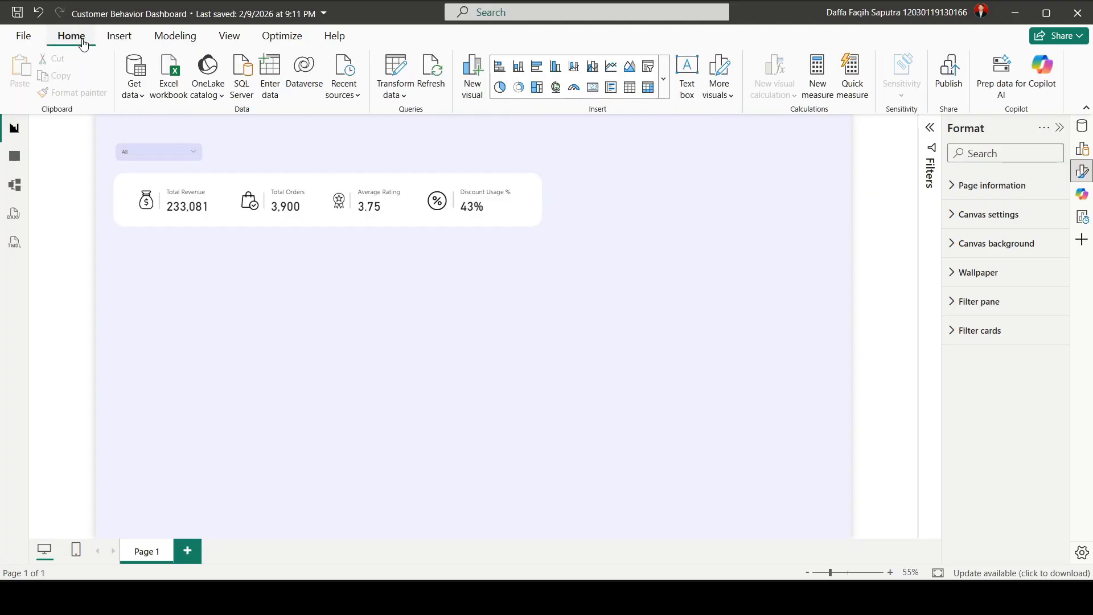
click(687, 86)
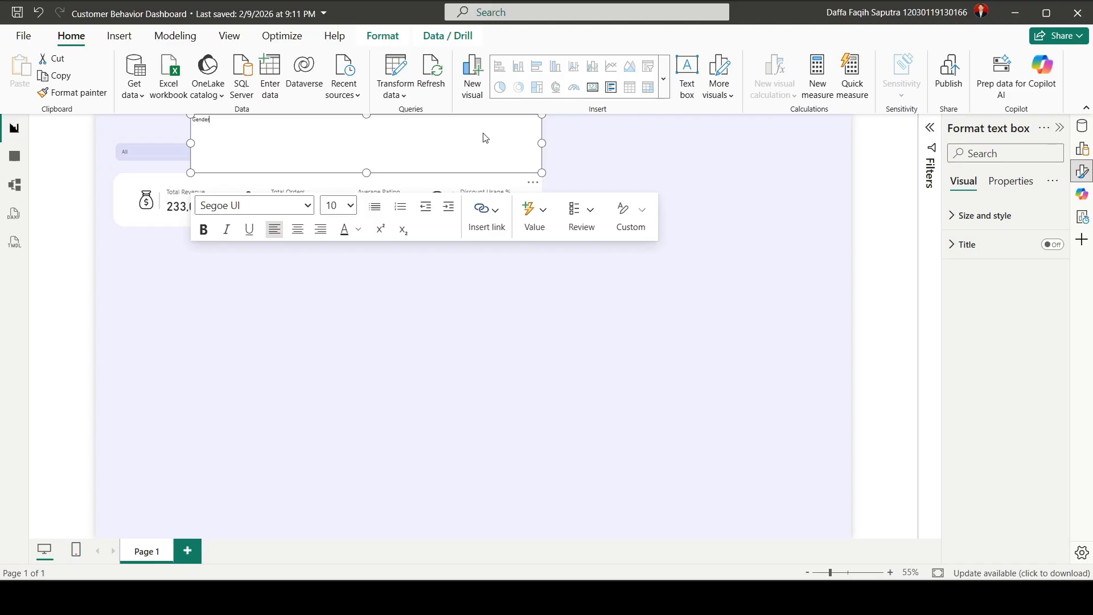
key(ctrl+a)
click(254, 204)
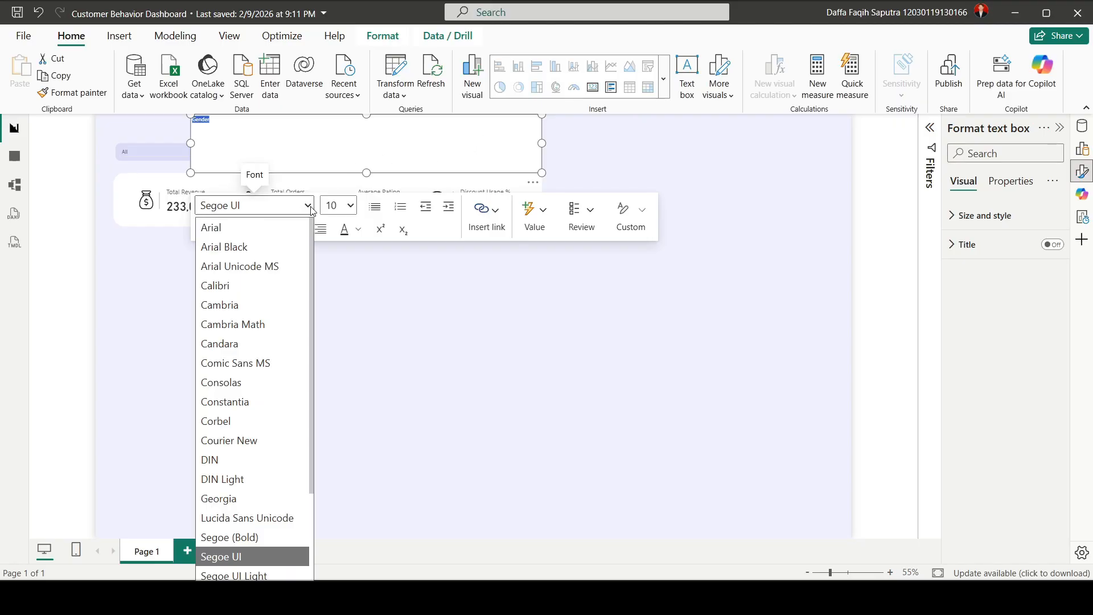
click(239, 466)
click(351, 212)
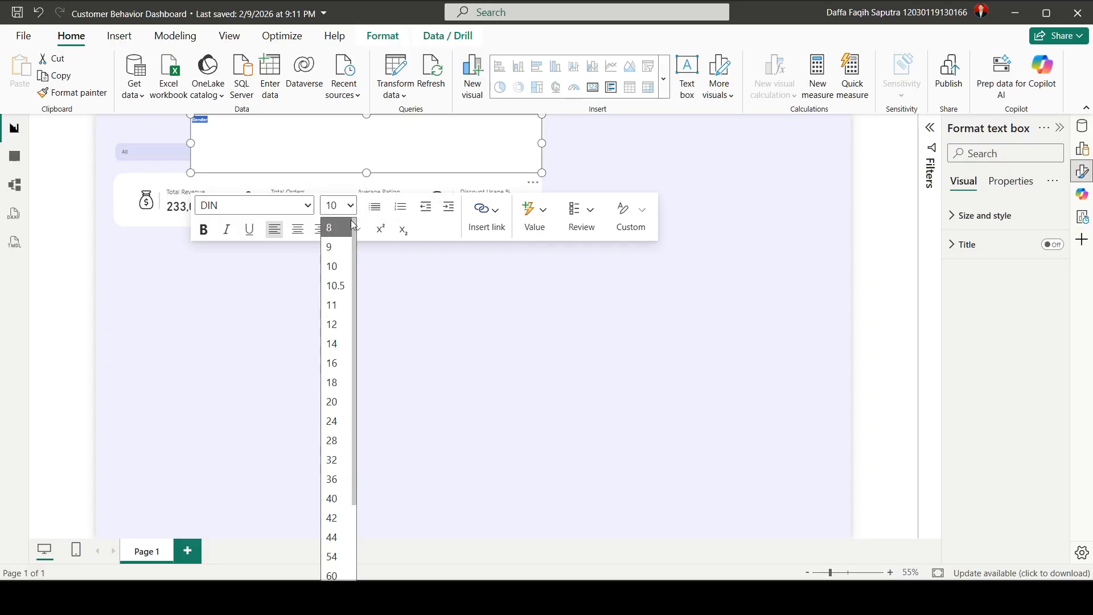
click(333, 345)
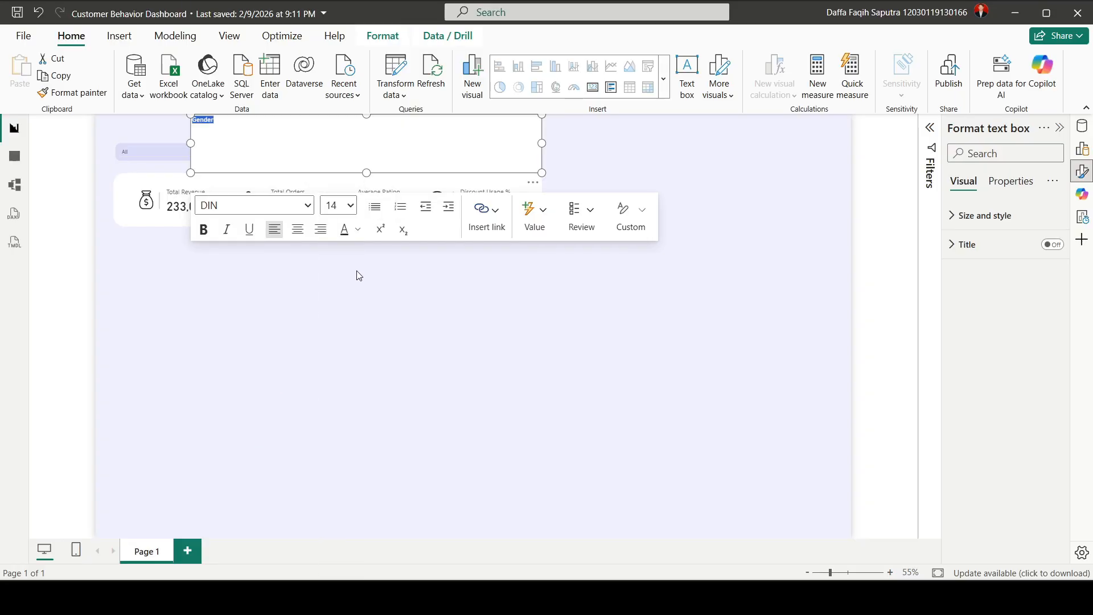
click(357, 230)
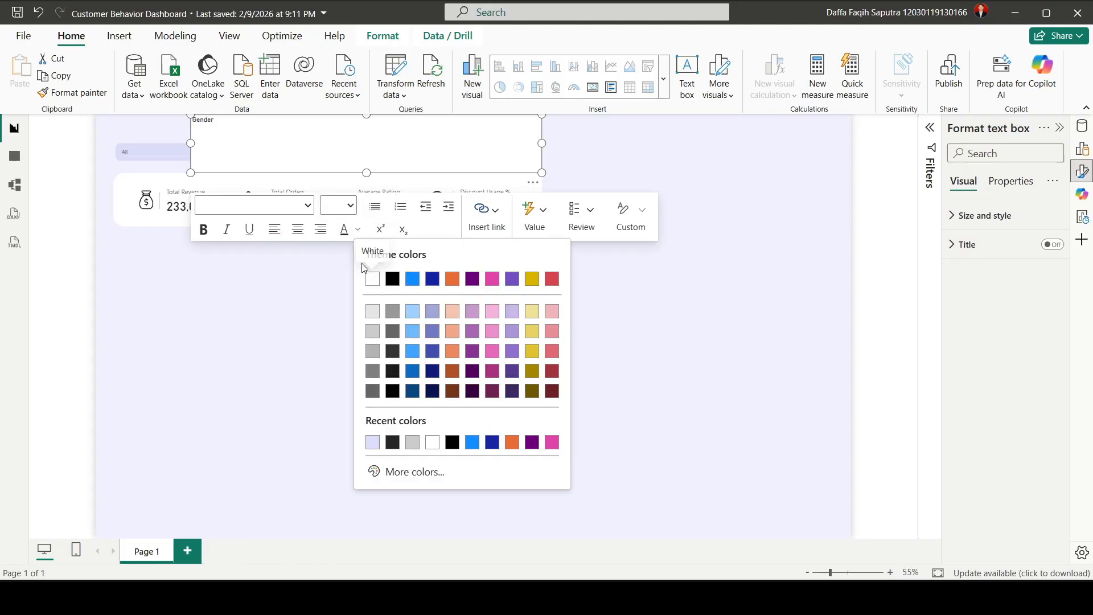
click(393, 356)
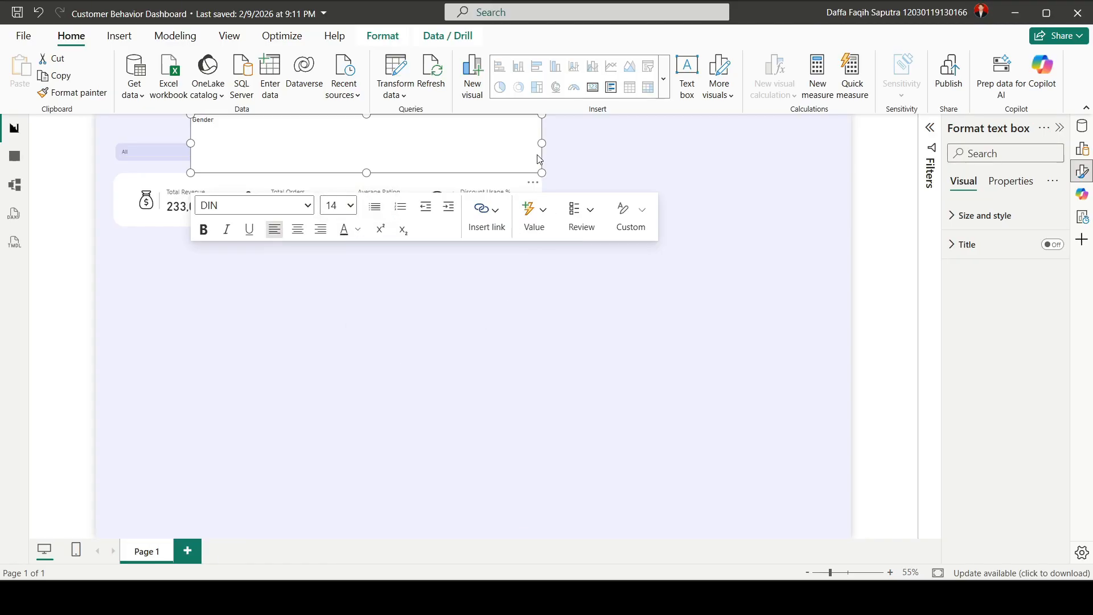
Turn off the Gender text box's background and shrink the box to about 36 high and 90 wide.
click(1011, 221)
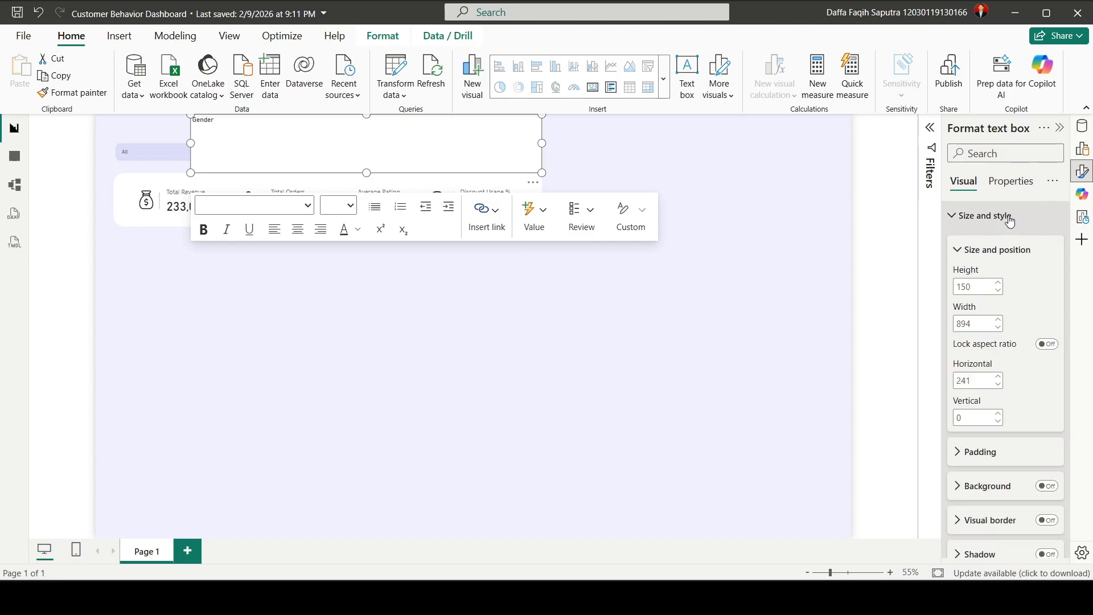
click(1048, 490)
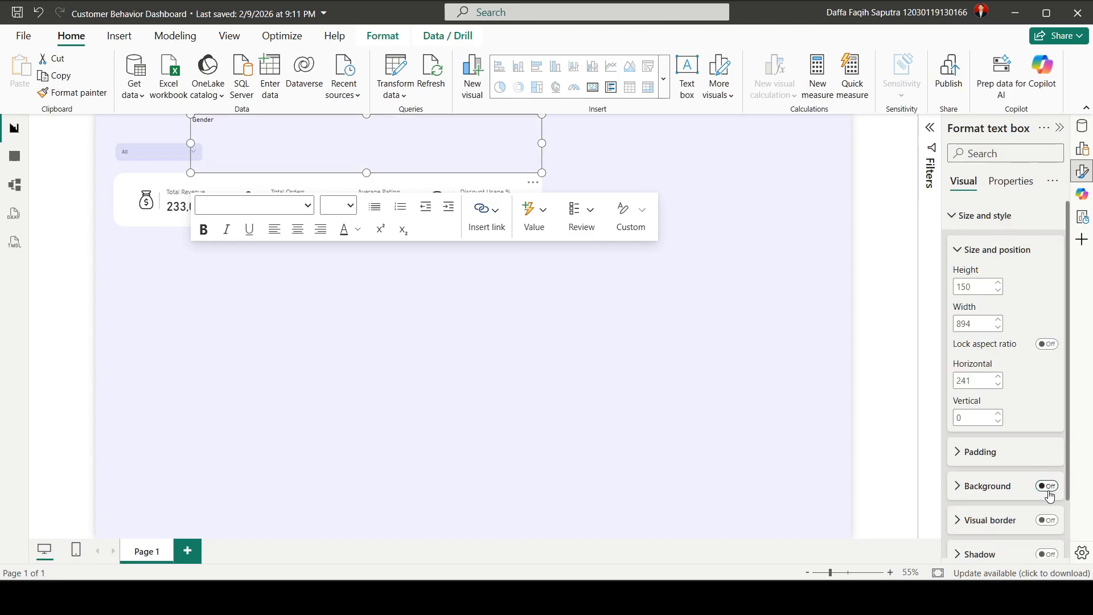
drag(542, 173, 225, 128)
click(230, 145)
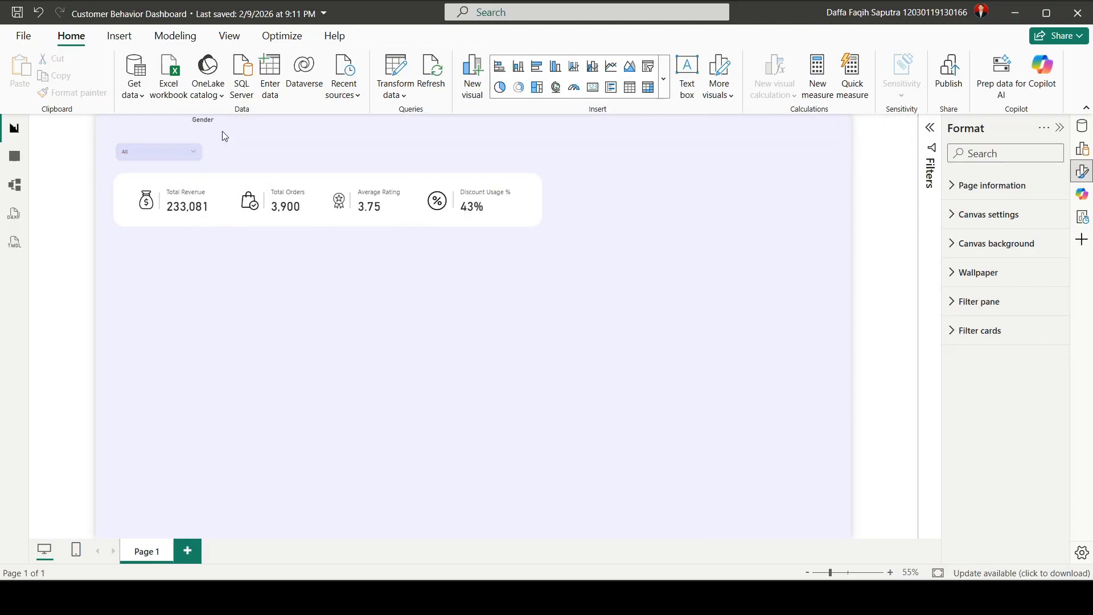
Move the Gender text box directly above the Gender slicer, aligned with the left edge of its lavender rectangle.
click(220, 131)
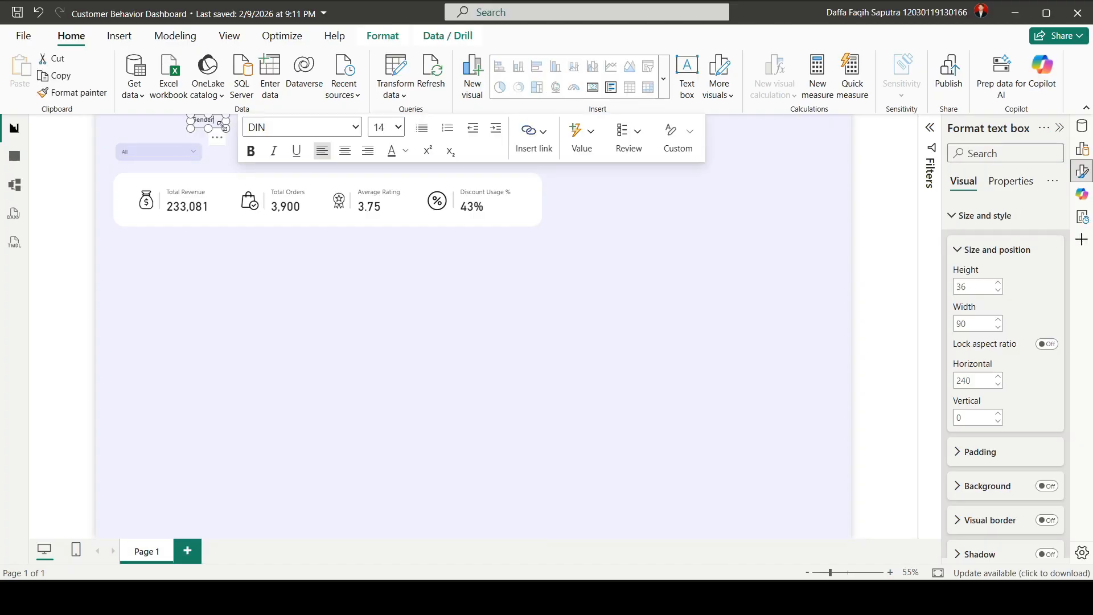
drag(221, 133, 146, 142)
click(271, 311)
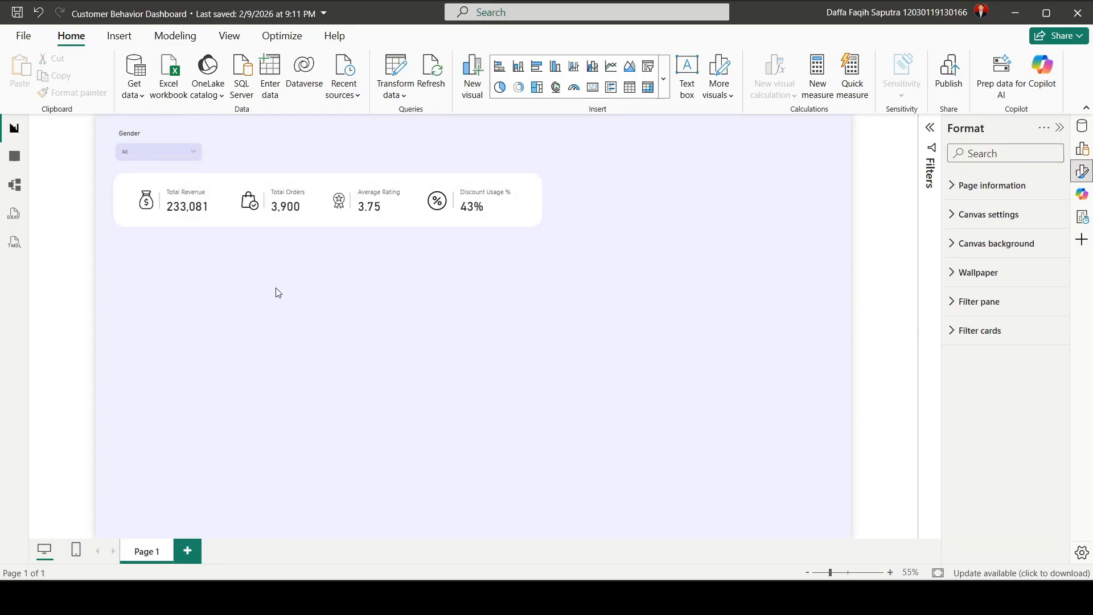
scroll(144, 210, up, 1)
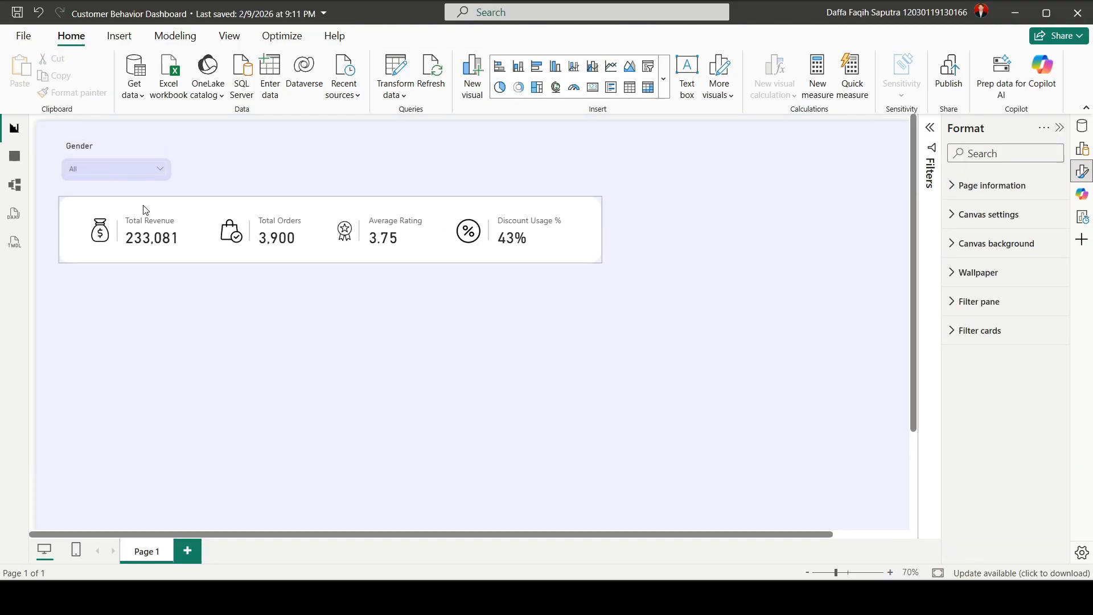
click(844, 574)
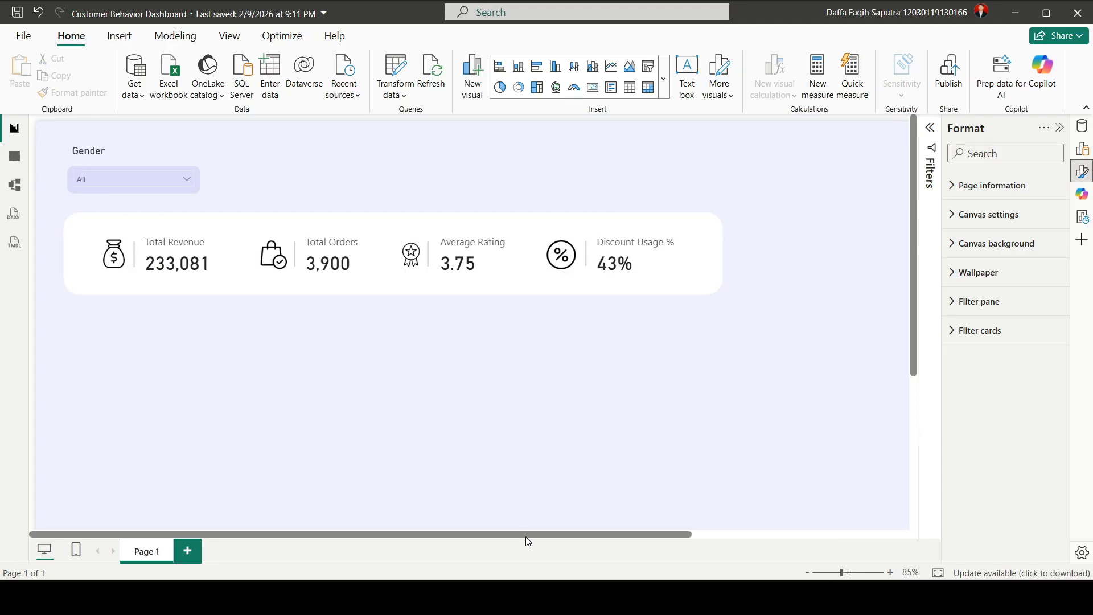
drag(122, 149, 120, 160)
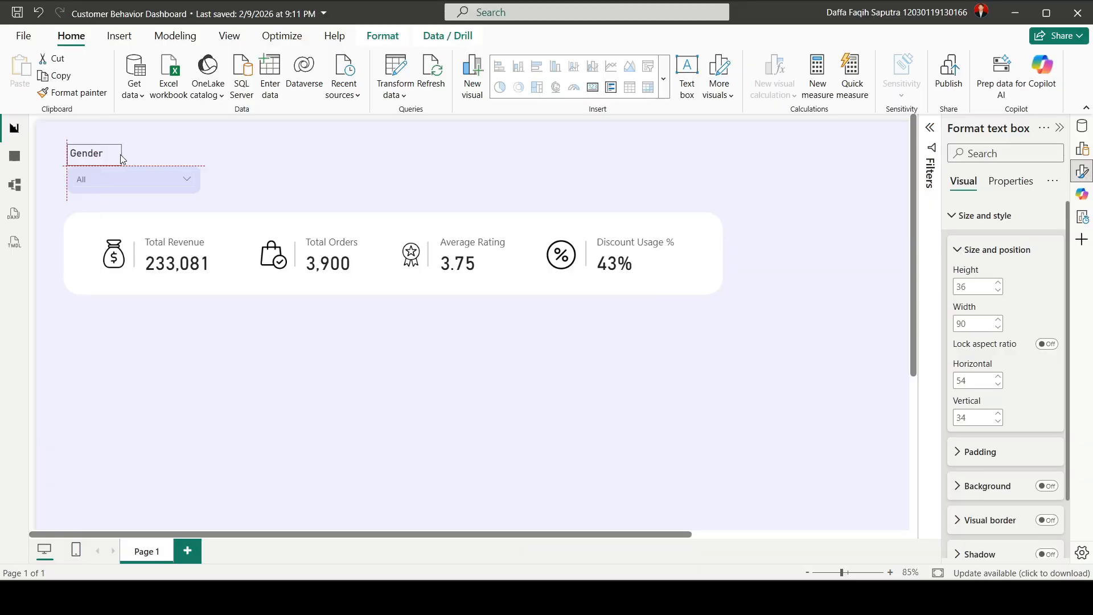
click(378, 384)
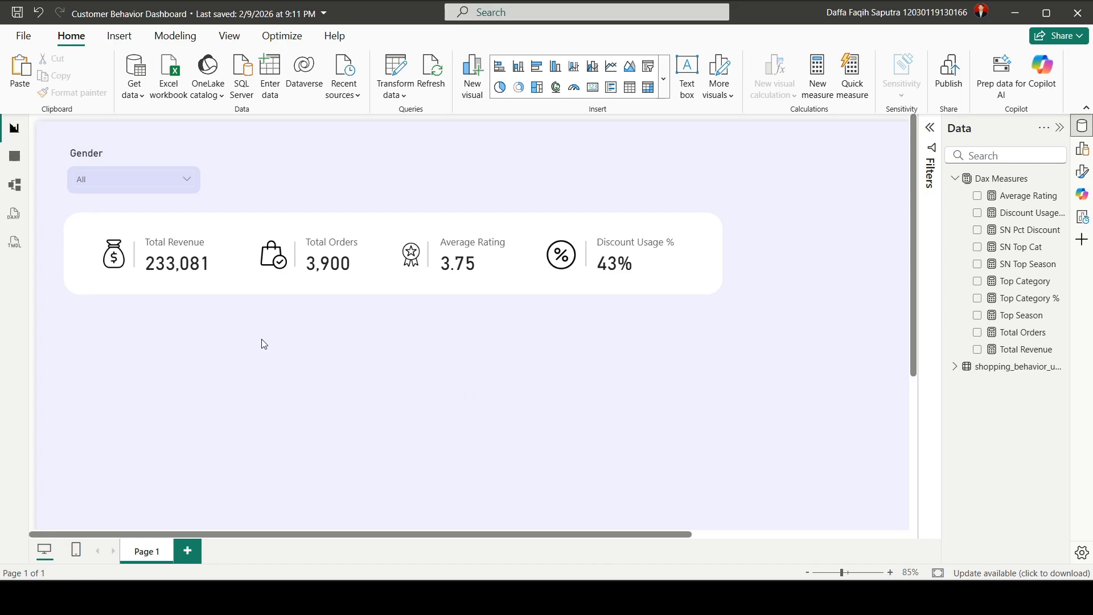
Duplicate the Gender label, slicer and lavender rectangle together and place the copy just to the right of the original.
drag(80, 153, 192, 208)
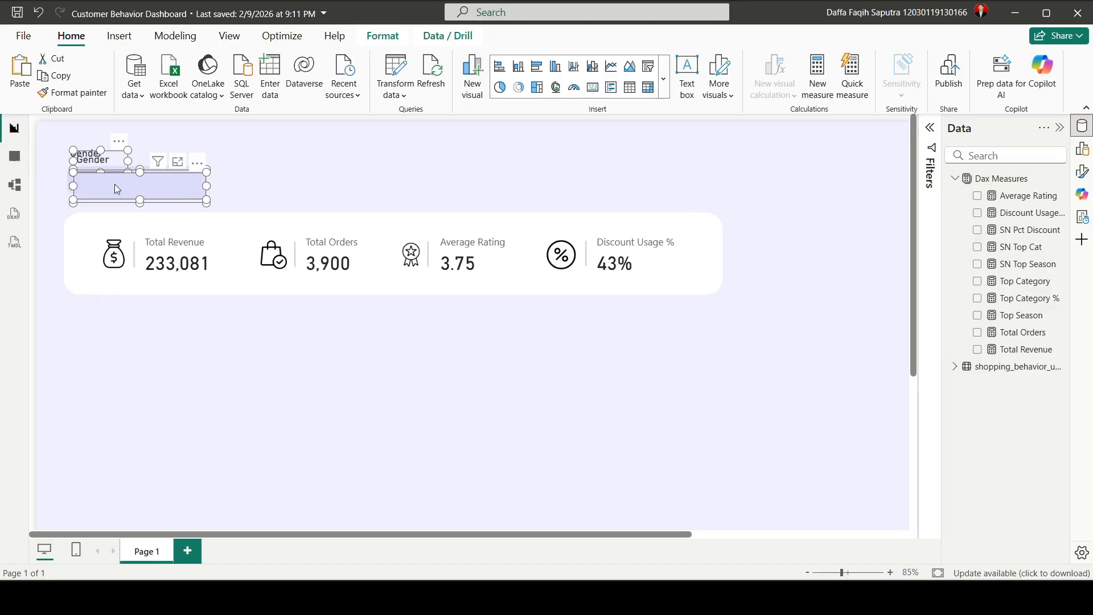
drag(115, 184, 254, 176)
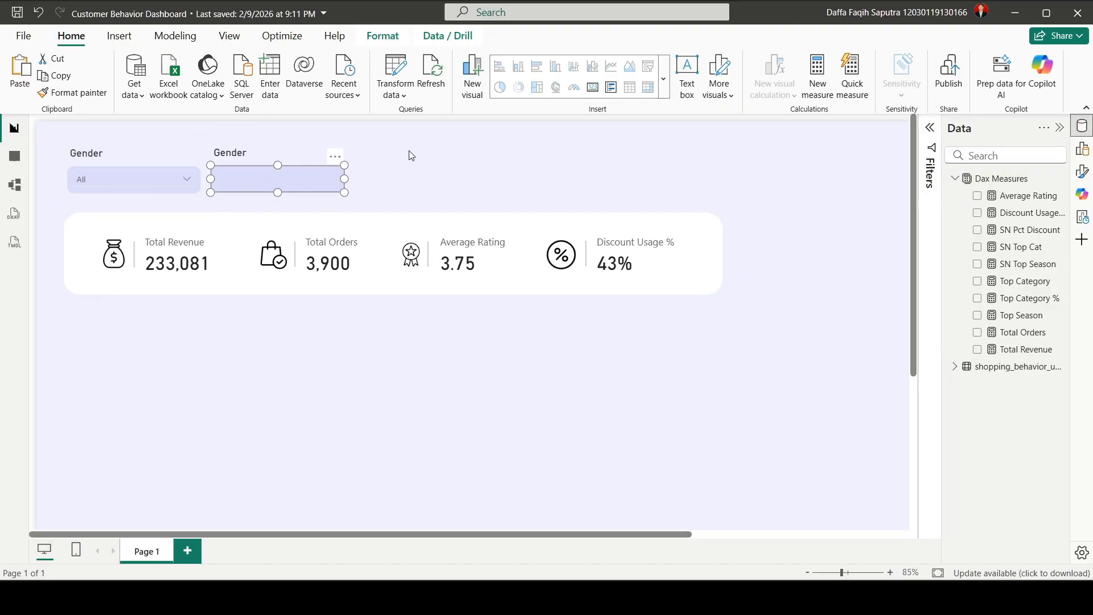
click(399, 150)
Change the copied label's text to "Subscription Status" and widen its text box so the text fits on one line.
double_click(249, 149)
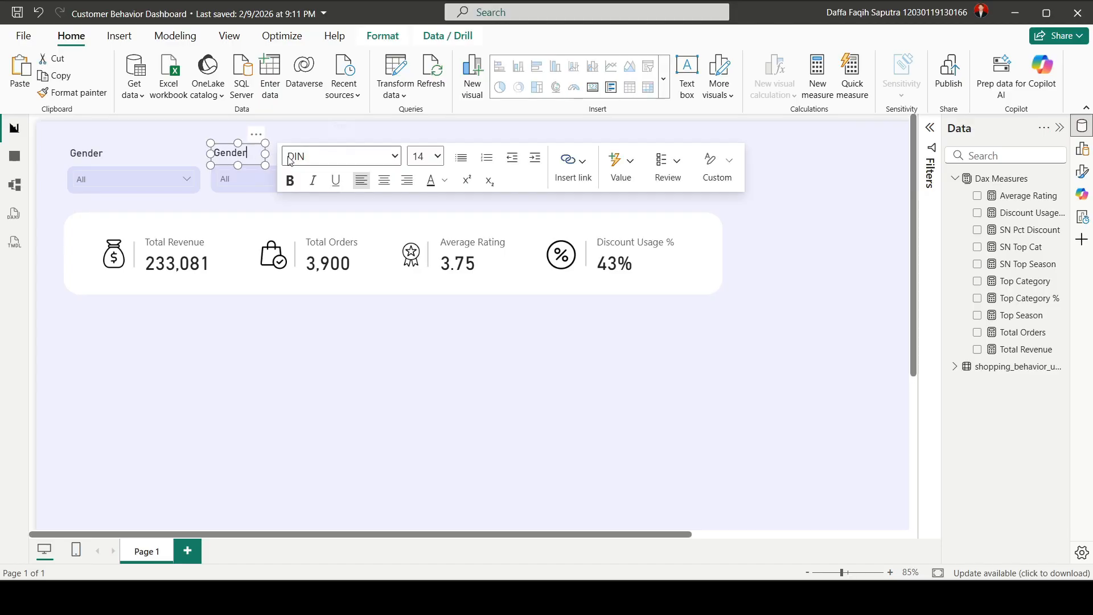
key(ctrl+a)
text(S)
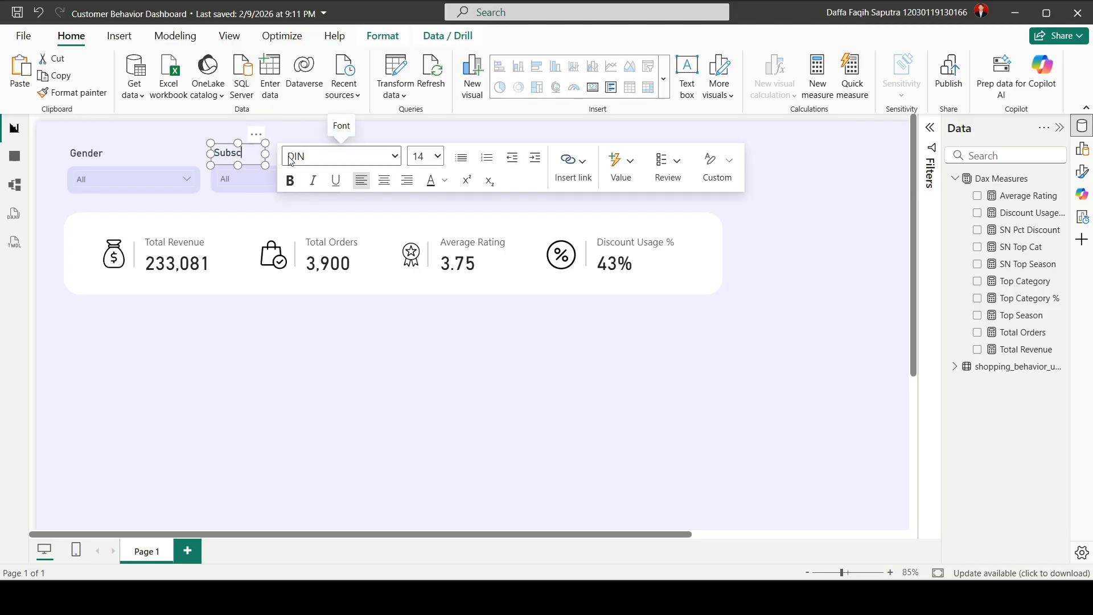
text(ubscription)
text( Status)
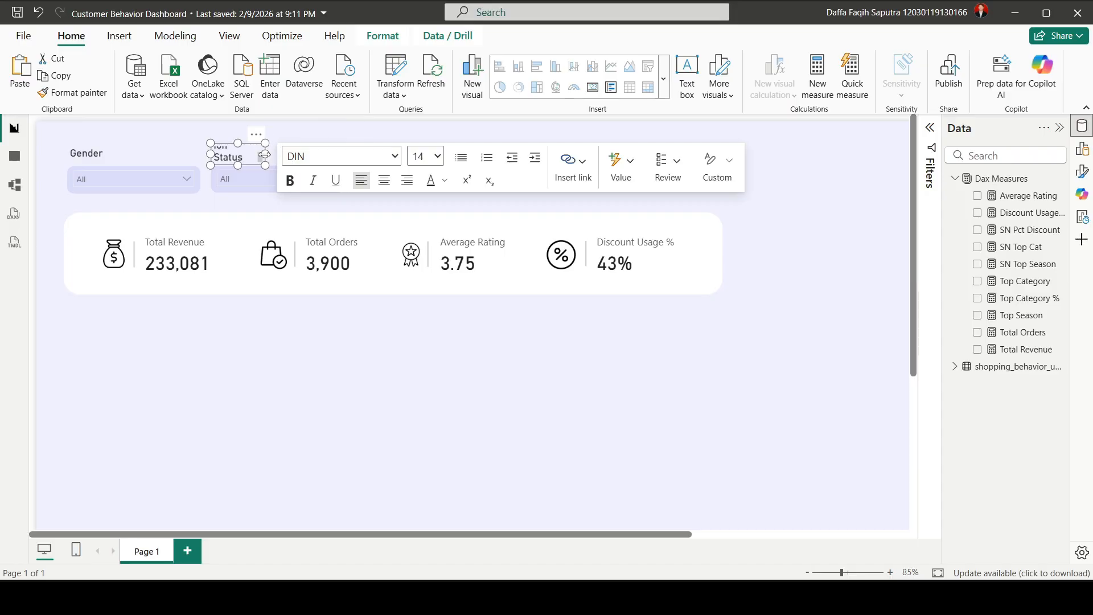
drag(265, 156, 317, 158)
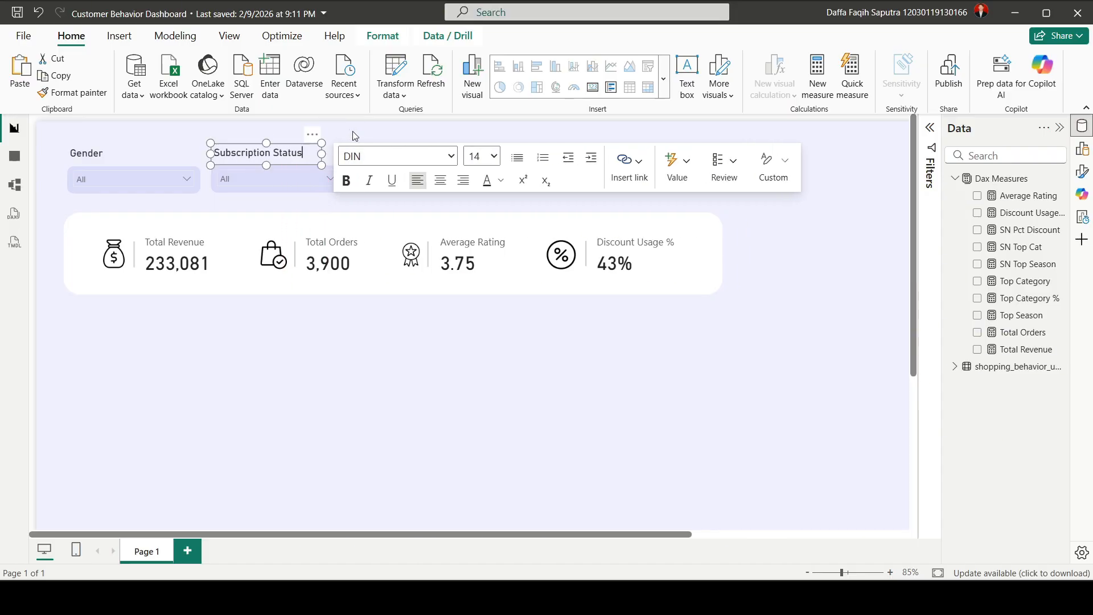
click(367, 125)
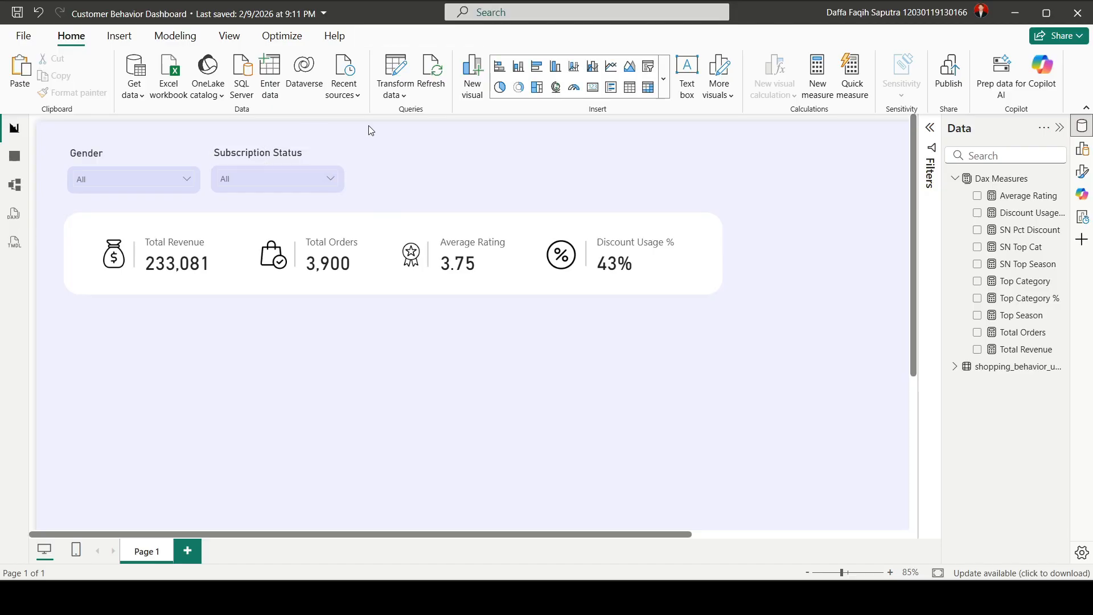
Replace the field of the slicer under the Subscription Status label with Subscription Status.
click(331, 189)
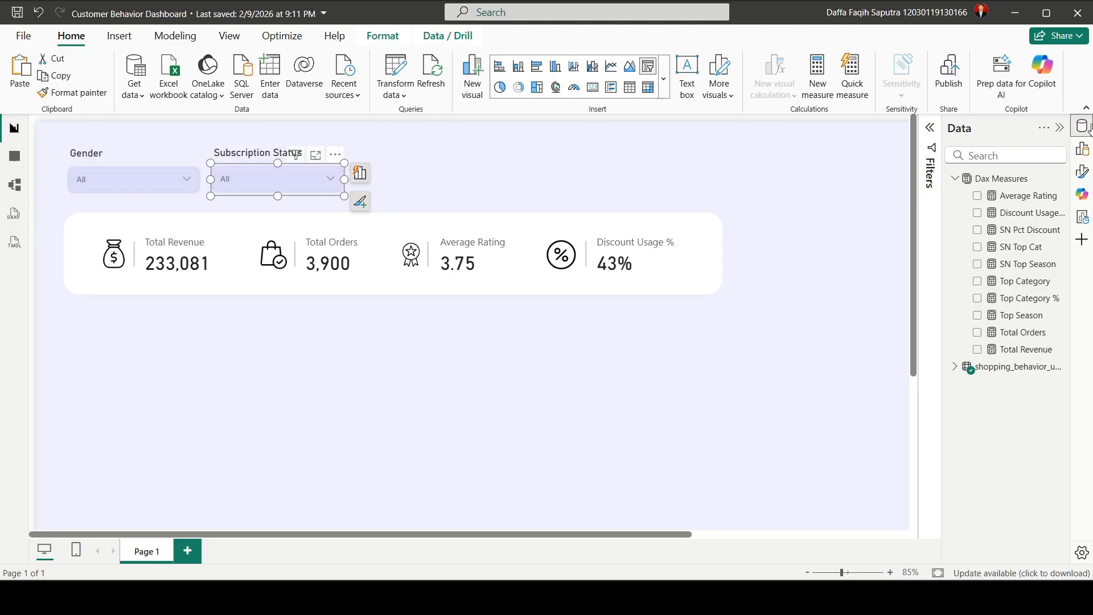
click(1082, 148)
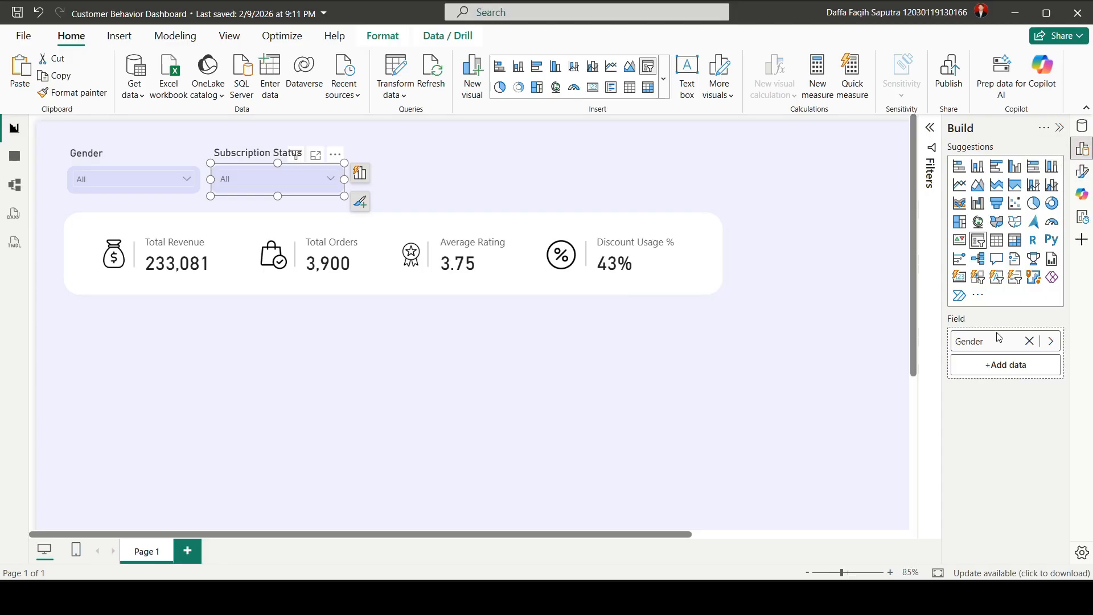
click(1051, 341)
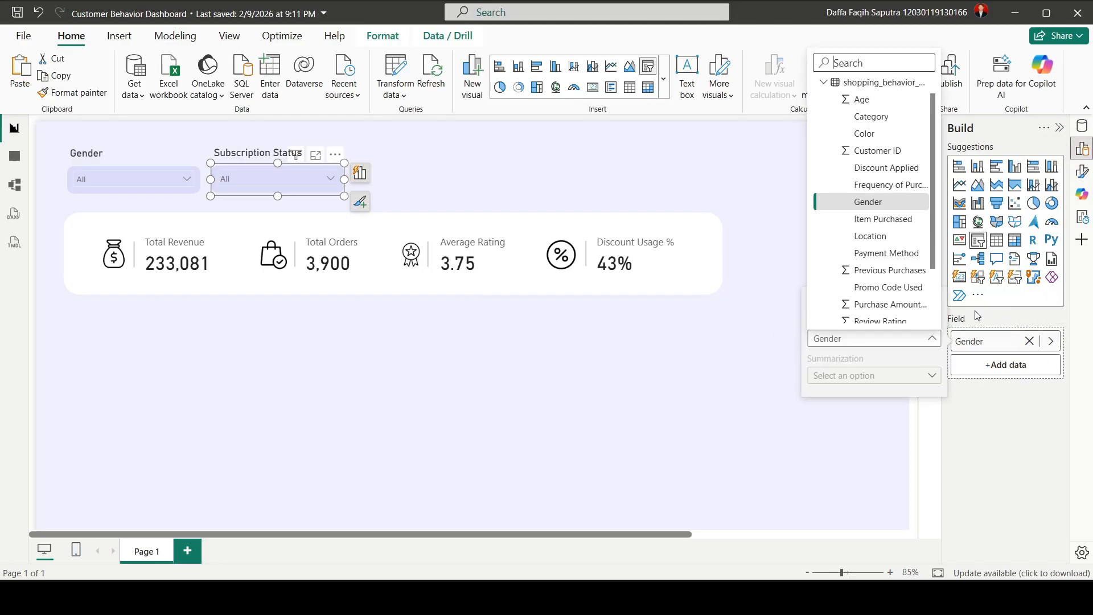
scroll(871, 274, down, 3)
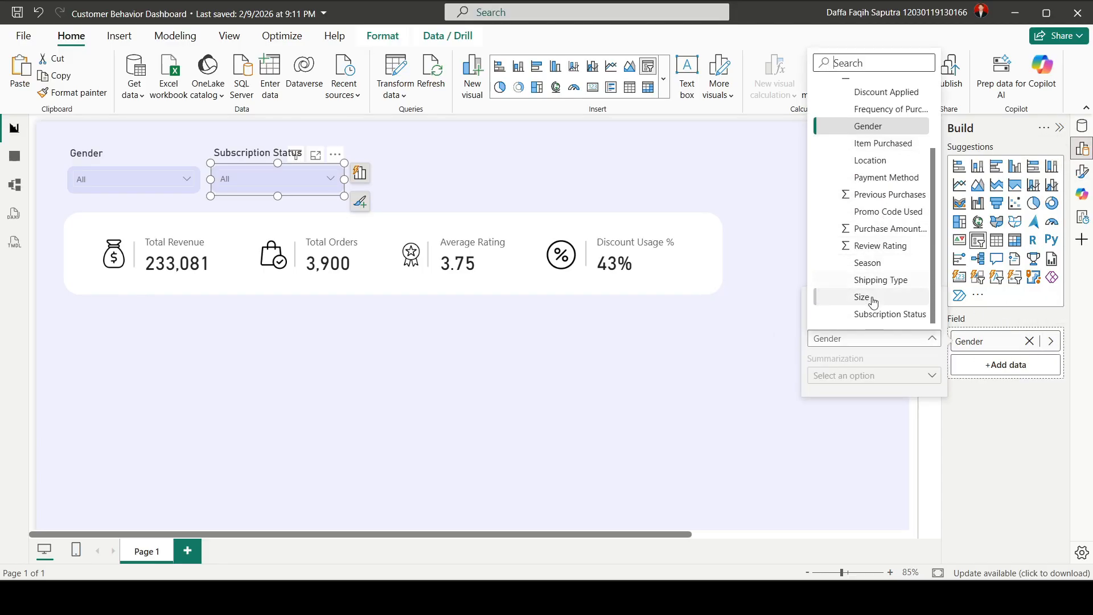
click(889, 315)
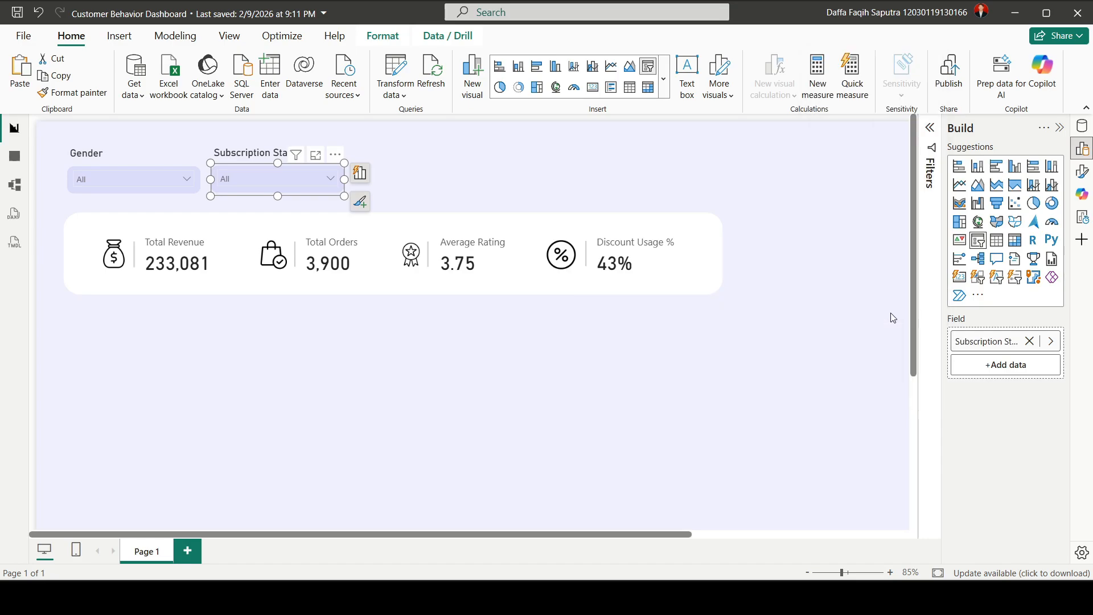
click(820, 311)
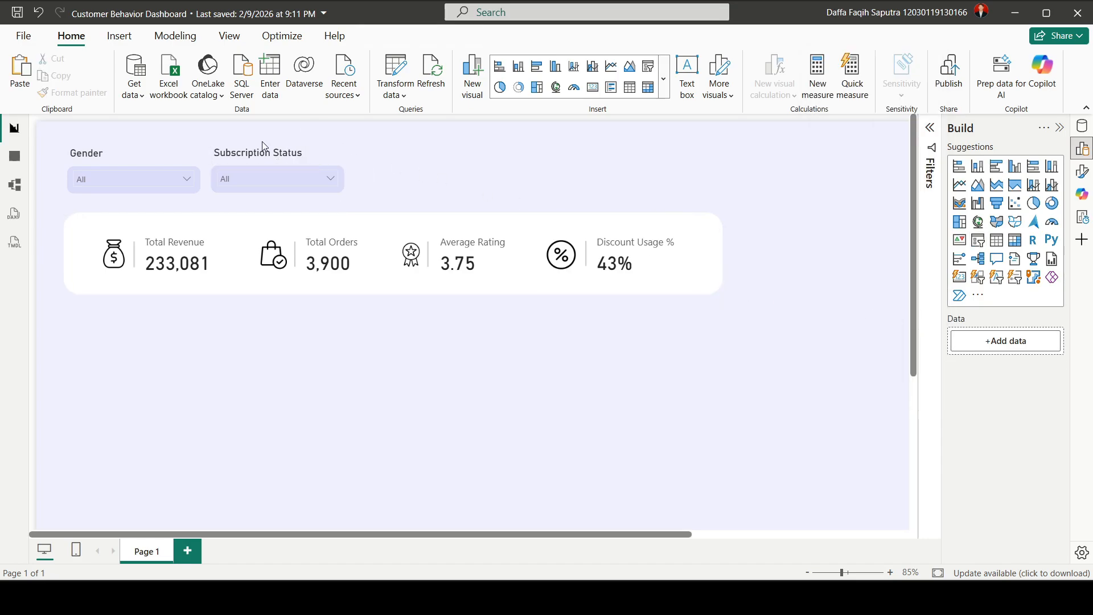
Duplicate the Subscription Status label, slicer and rectangle to the right of the original and change the copied label to "Location".
drag(208, 137, 365, 213)
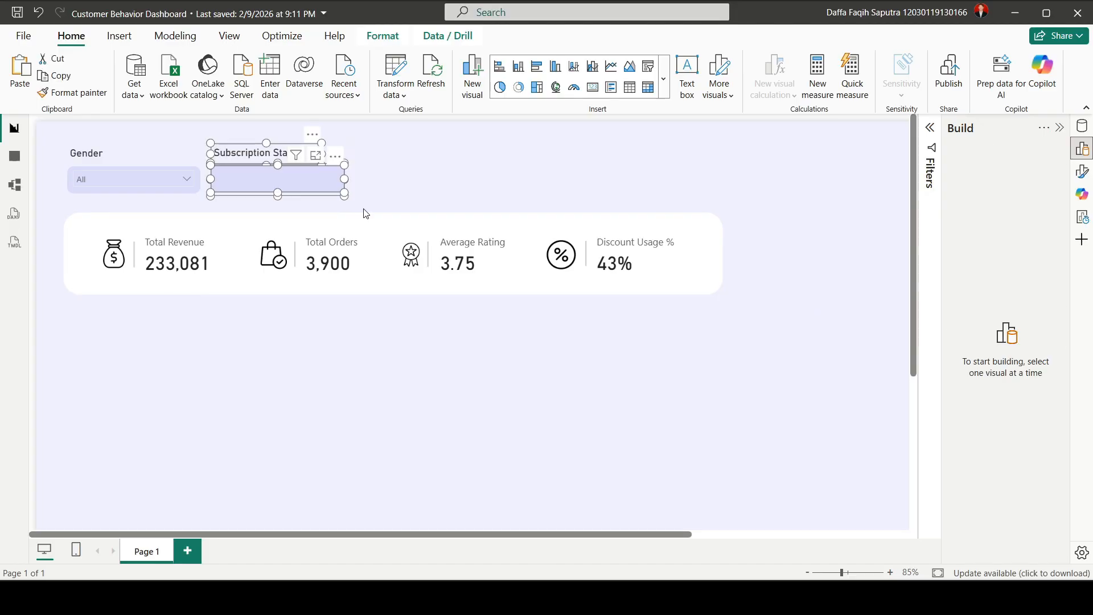
drag(260, 182, 402, 178)
click(568, 166)
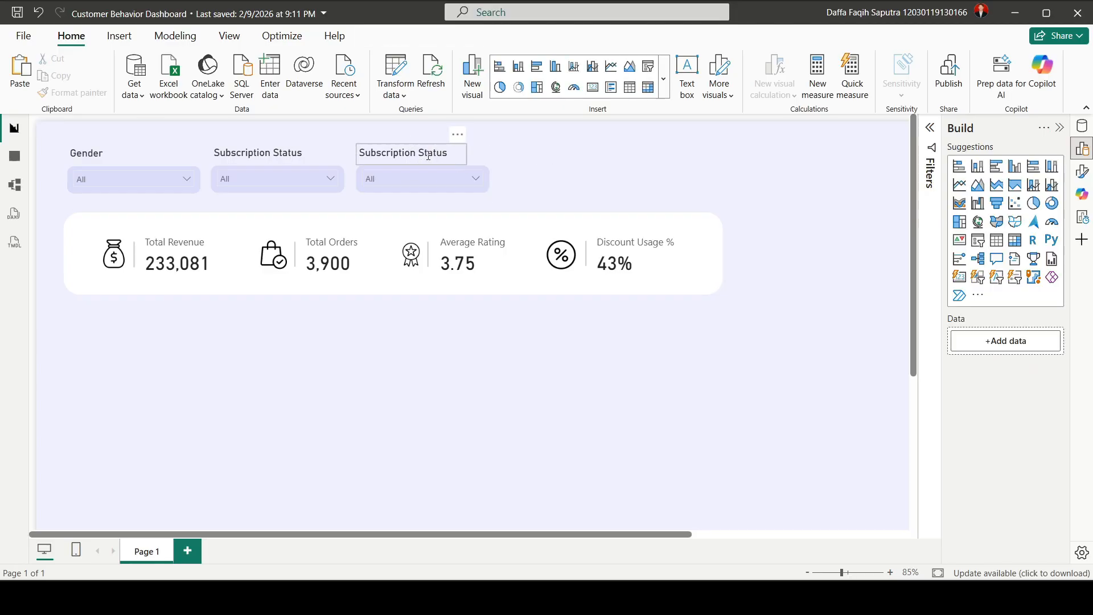
double_click(428, 156)
text(Location)
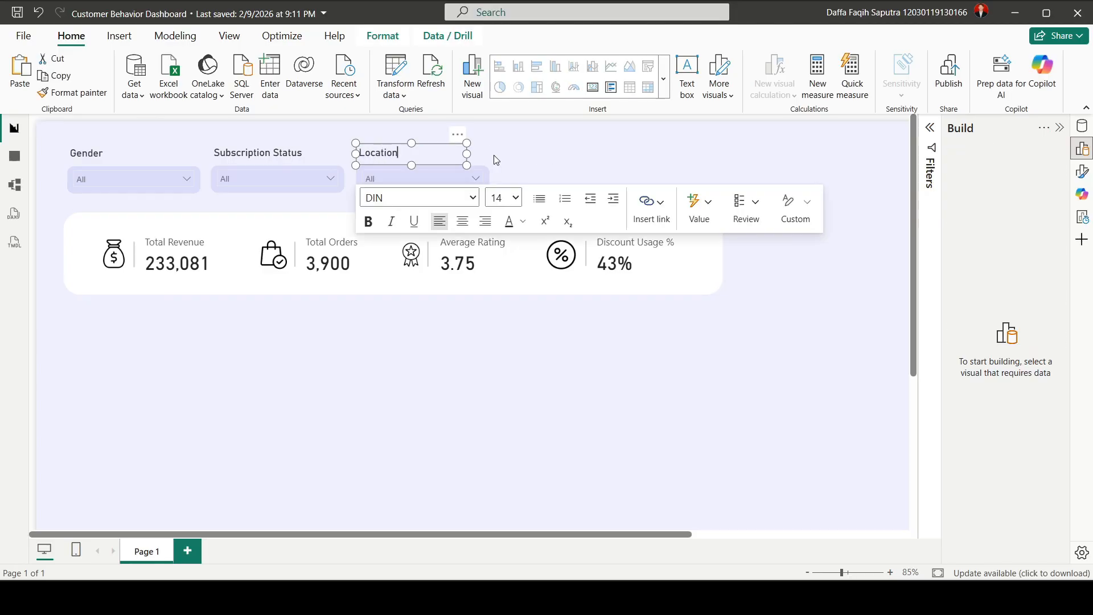
click(508, 151)
Replace the field of the slicer under the Location label with Location.
click(481, 182)
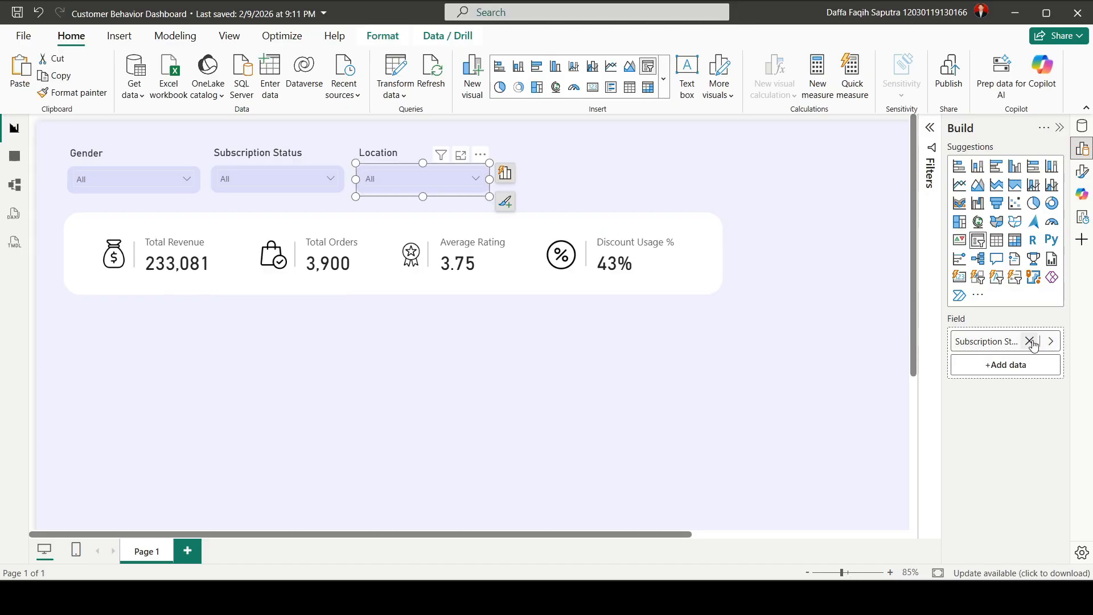
click(1050, 340)
scroll(874, 262, up, 3)
click(870, 234)
click(830, 241)
Duplicate the Location label, slicer and rectangle to the right of the original and change the copied label to "Product".
drag(349, 130, 516, 212)
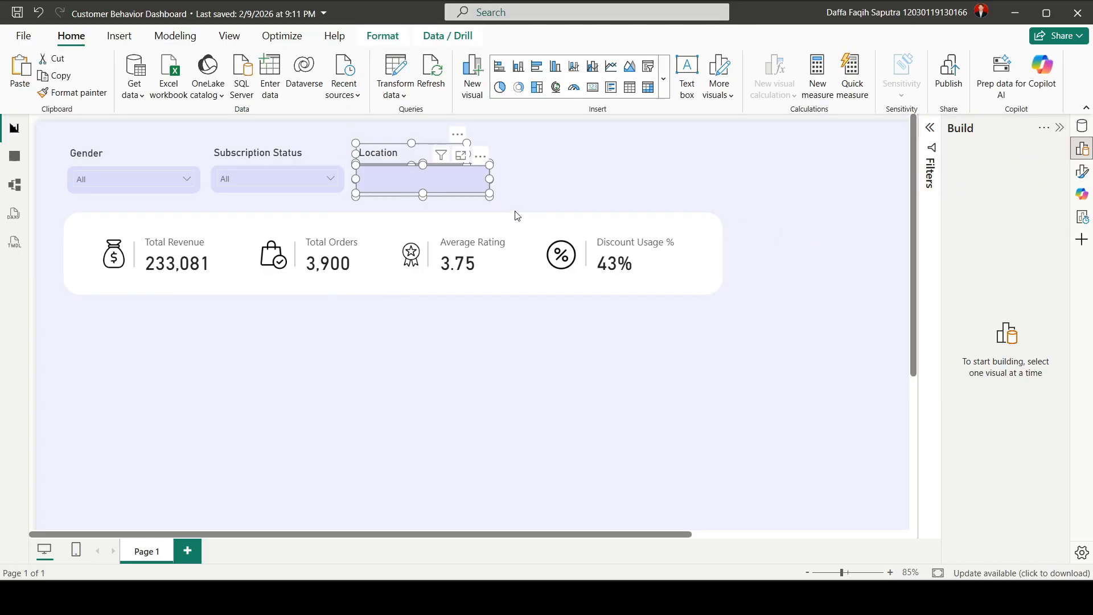
key(ctrl+c)
key(ctrl+v)
drag(408, 183, 537, 178)
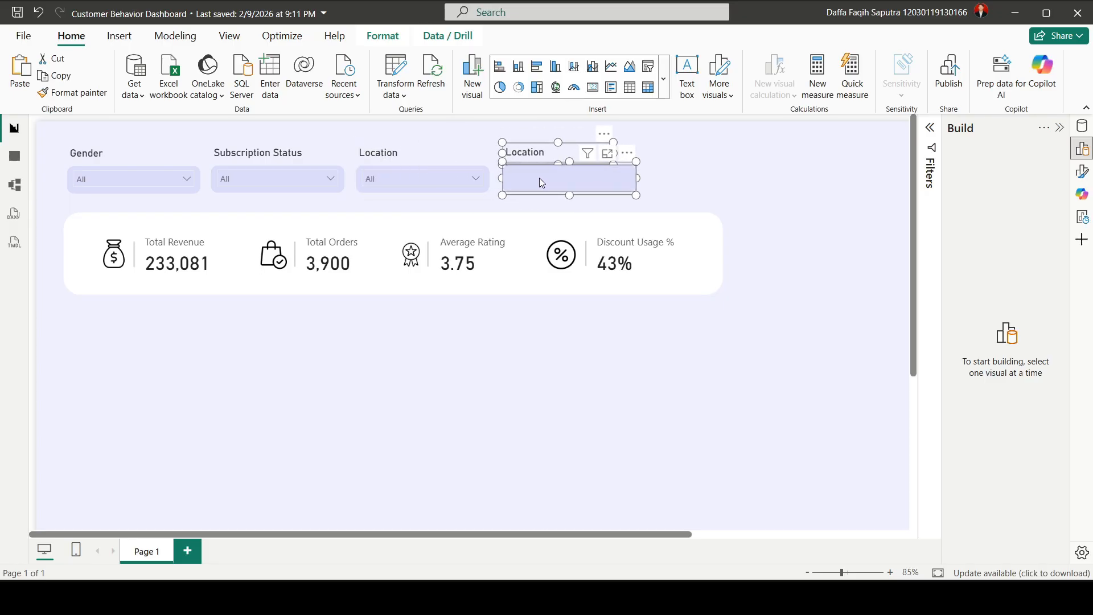
click(665, 166)
click(537, 152)
key(ctrl+a)
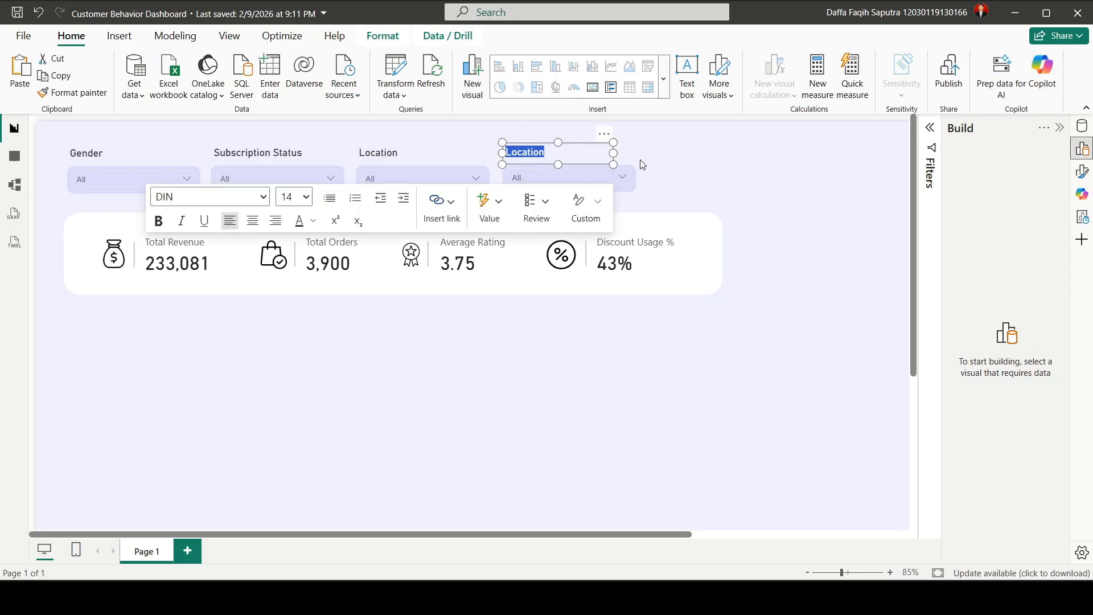
text(Product)
Replace the field of the slicer under the Product label with Item Purchased.
click(630, 181)
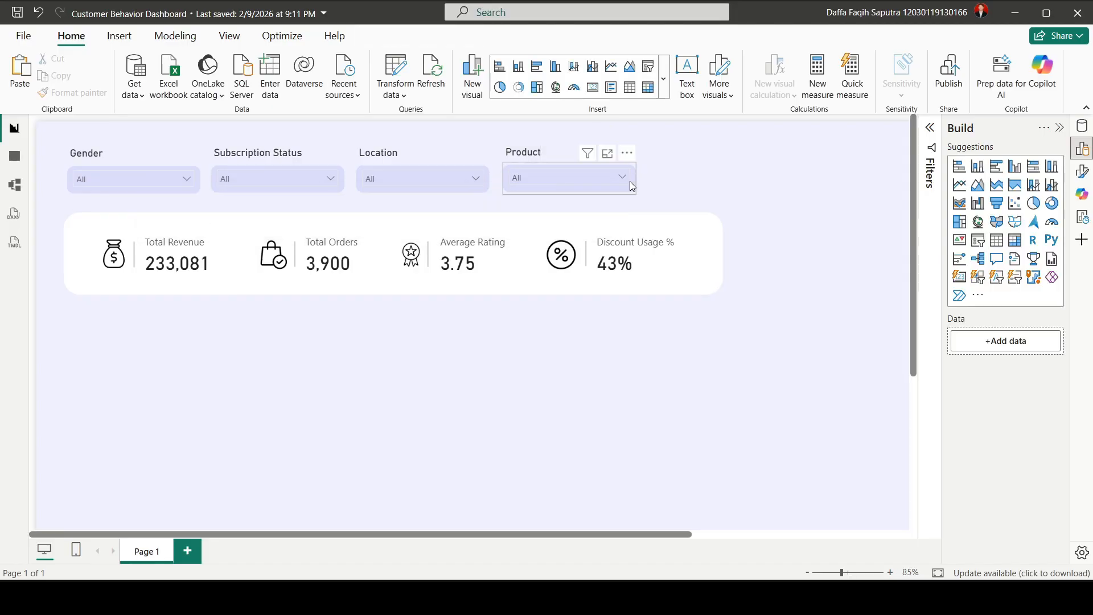
click(1049, 343)
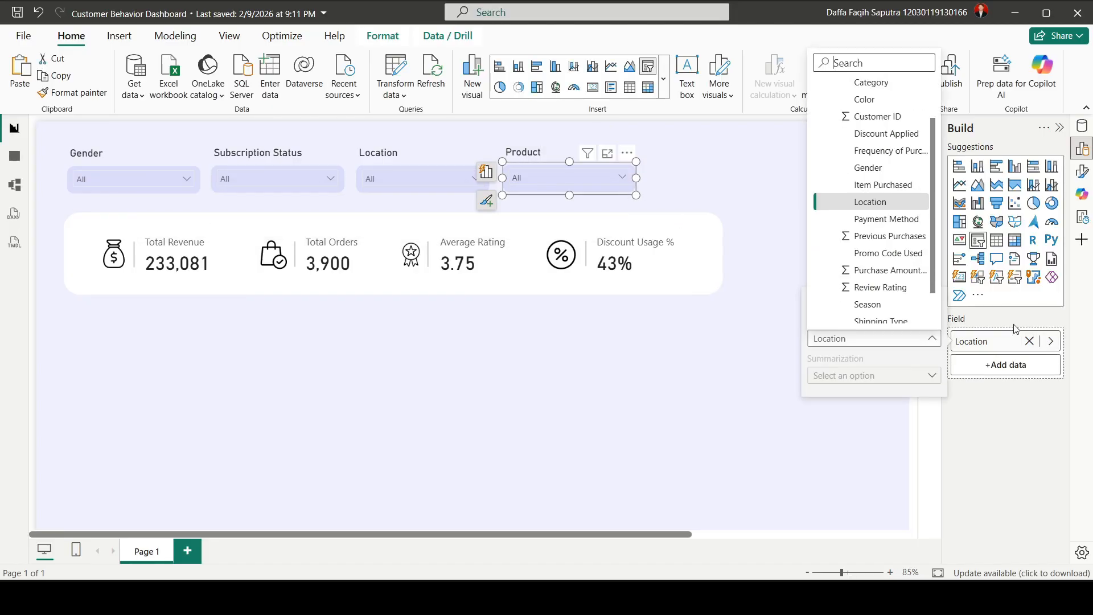
scroll(886, 268, up, 2)
click(890, 243)
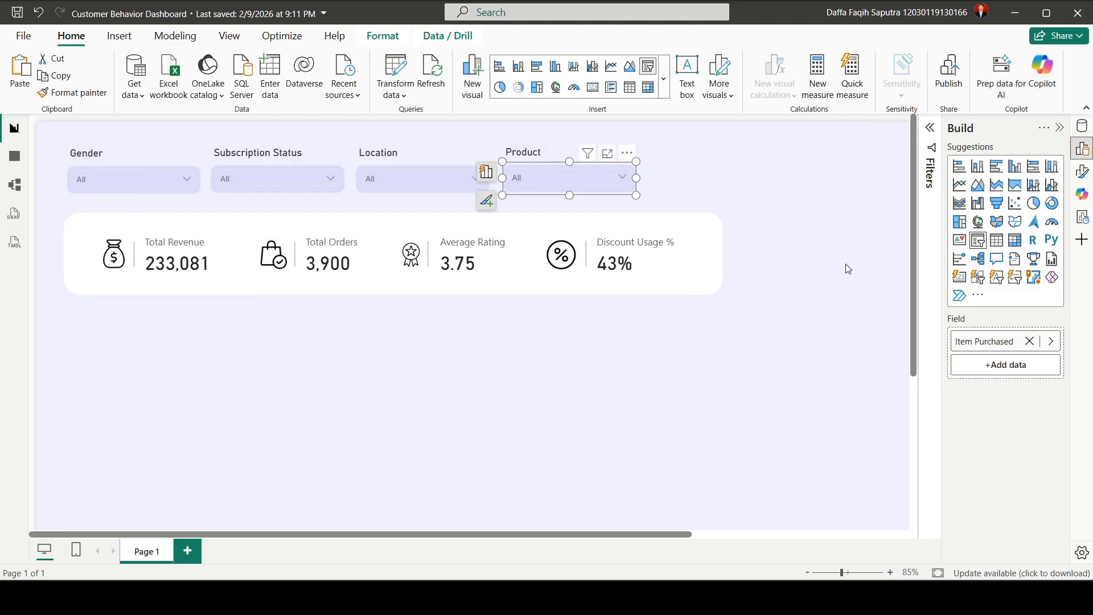
click(839, 254)
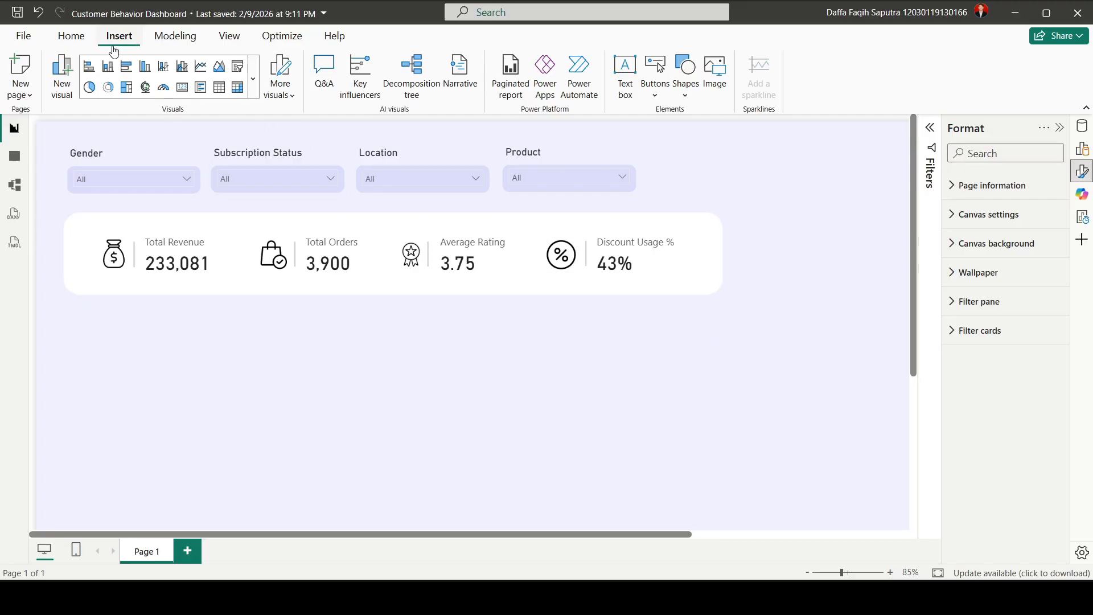
Insert a "Clear all slicers" button on the page.
click(660, 96)
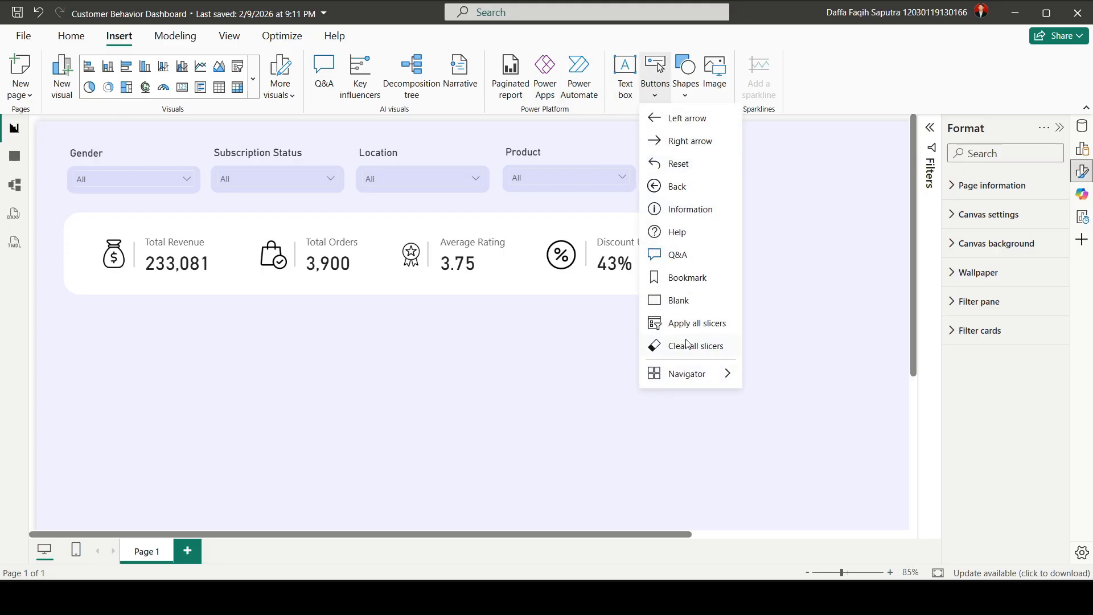
click(698, 348)
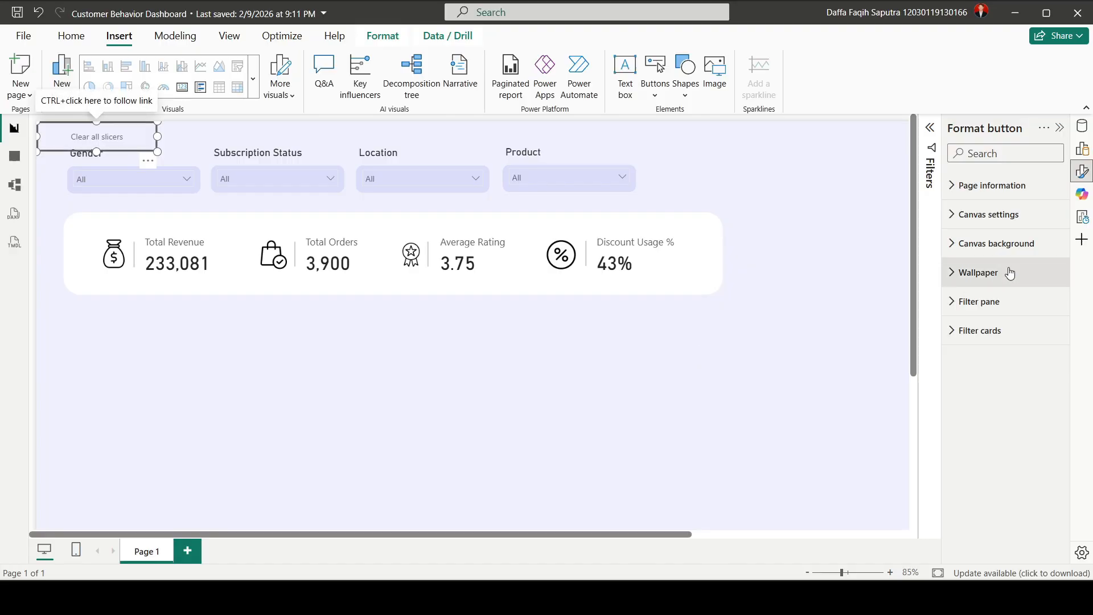
Set the "Clear all slicers" button's height to 45 and its width to 130.
click(1081, 173)
click(1081, 174)
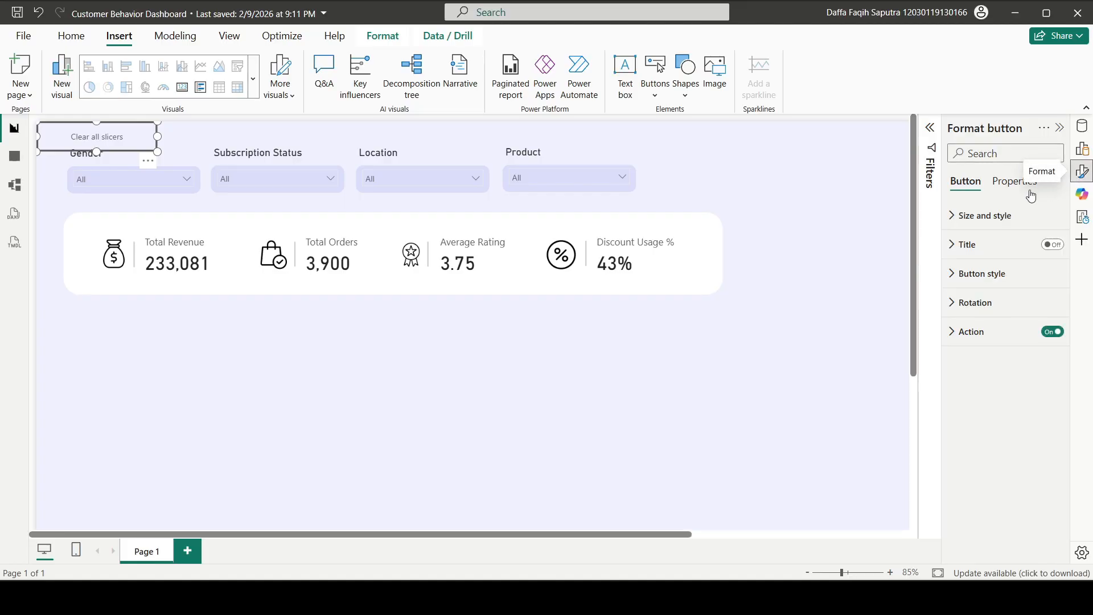
click(995, 220)
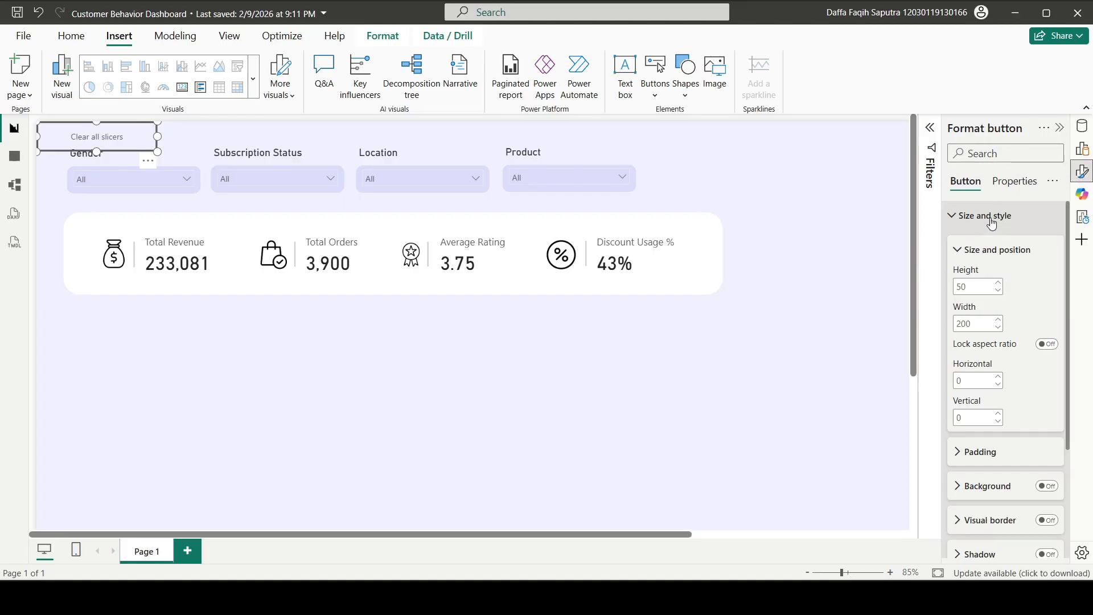
click(967, 288)
text(45)
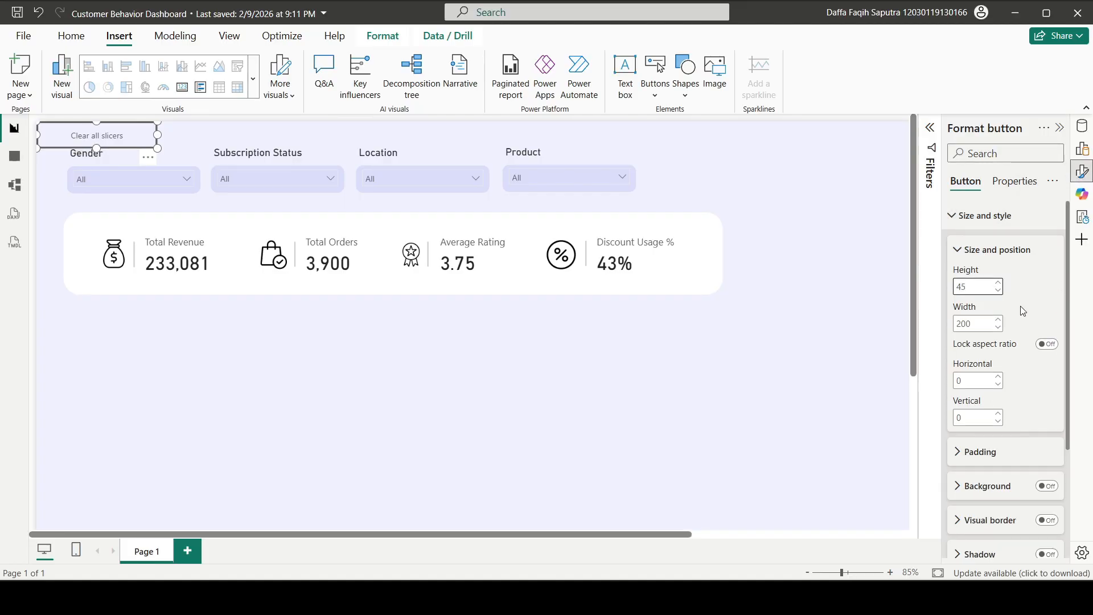
key(Tab)
text(130)
key(Return)
click(1019, 215)
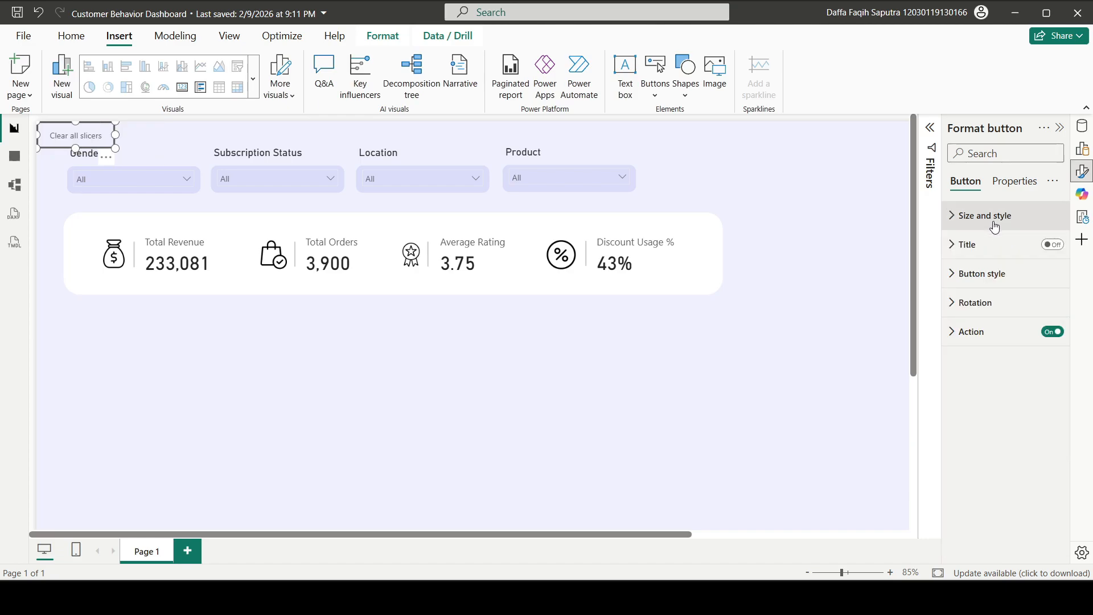
Turn off the border of the "Clear all slicers" button.
click(999, 276)
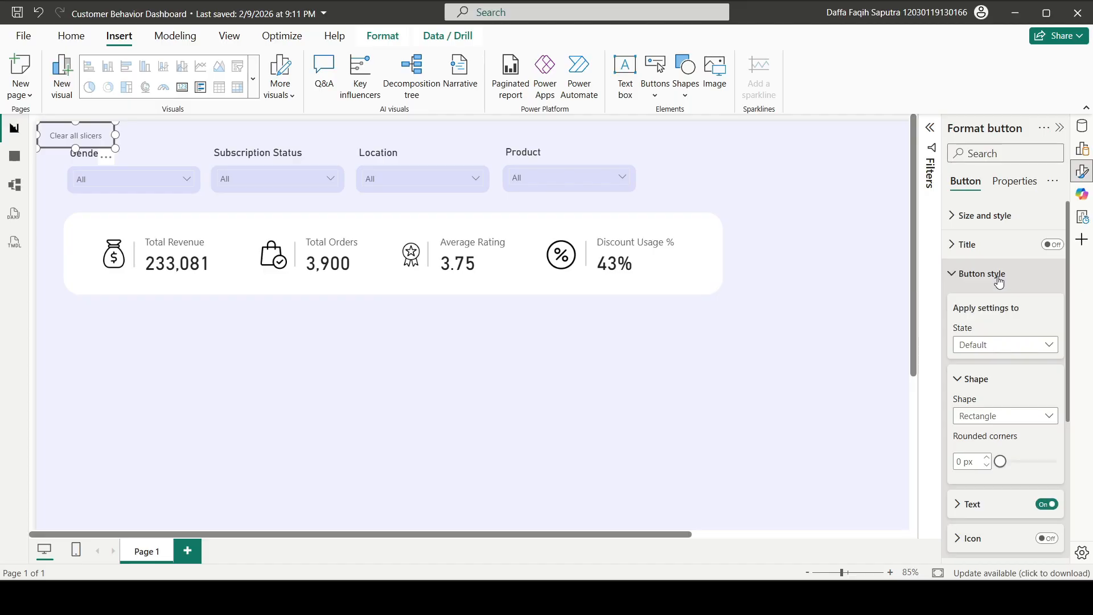
scroll(1033, 310, down, 4)
click(1050, 394)
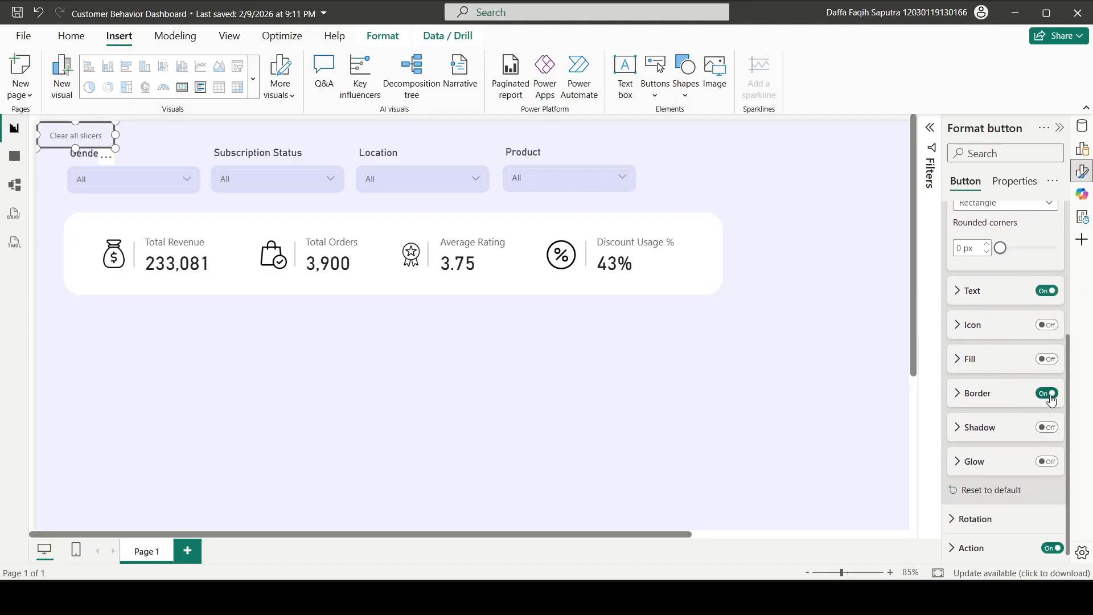
click(1050, 395)
Turn on the button's fill, set its color to hex EC9511 and its transparency to 0%.
click(1047, 360)
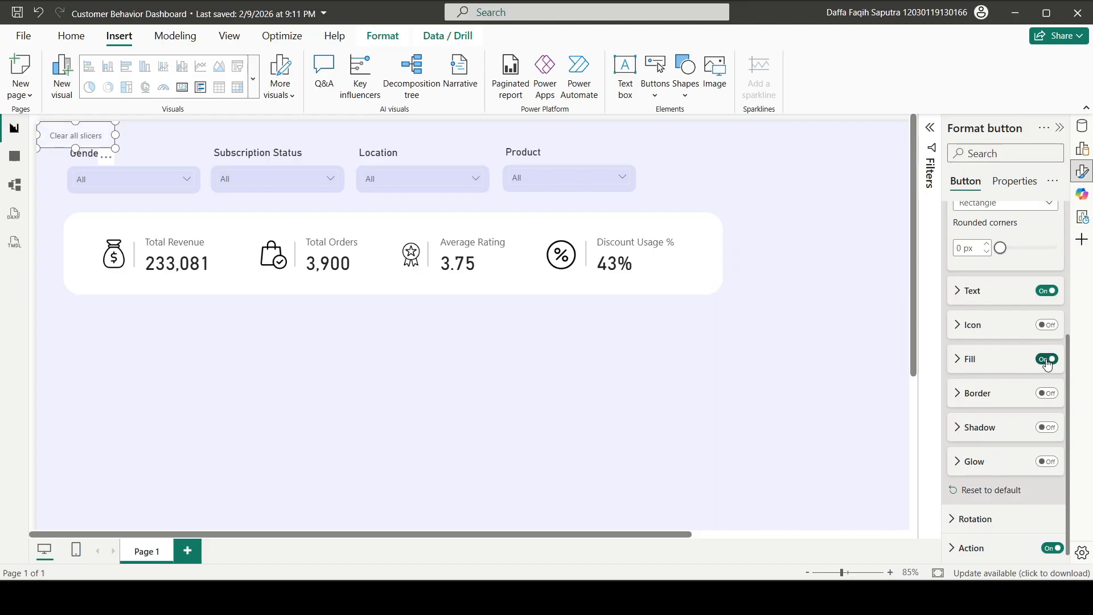
click(966, 364)
click(974, 396)
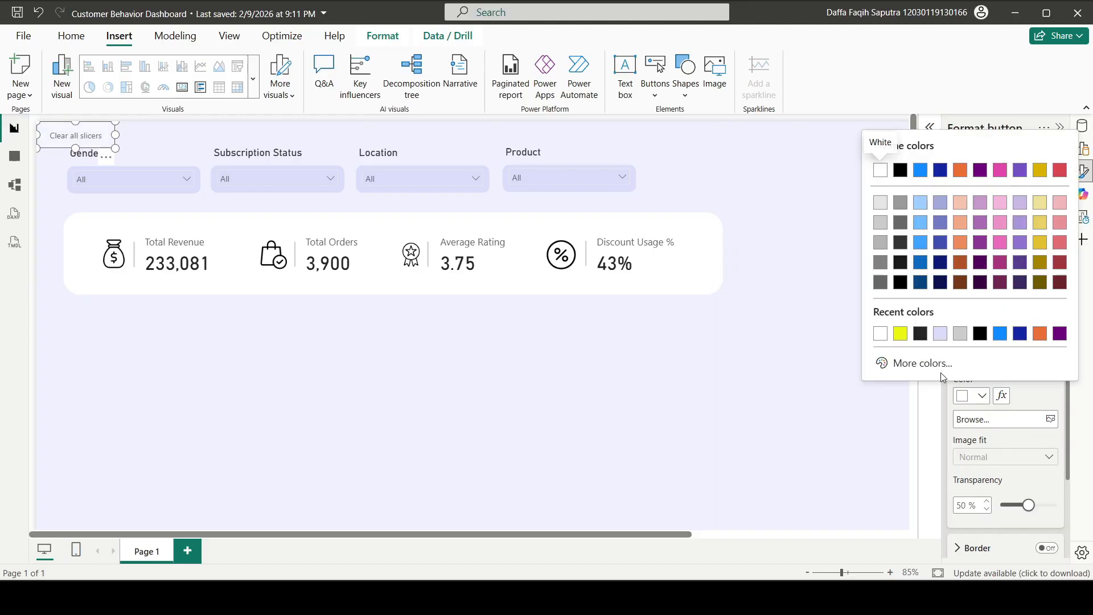
click(932, 365)
text(ec)
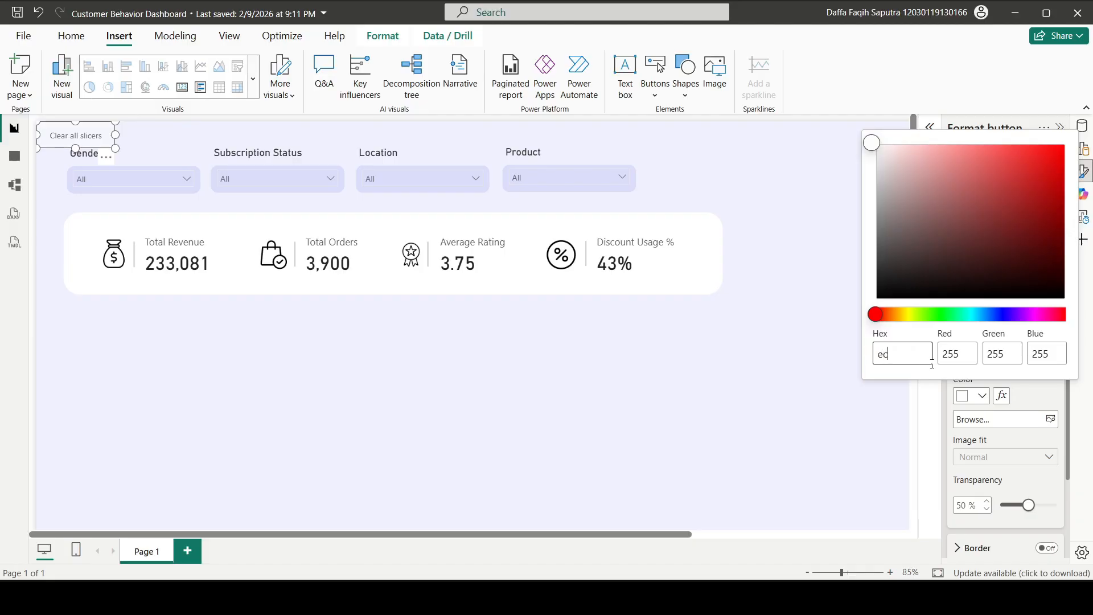
text(9511)
click(1031, 400)
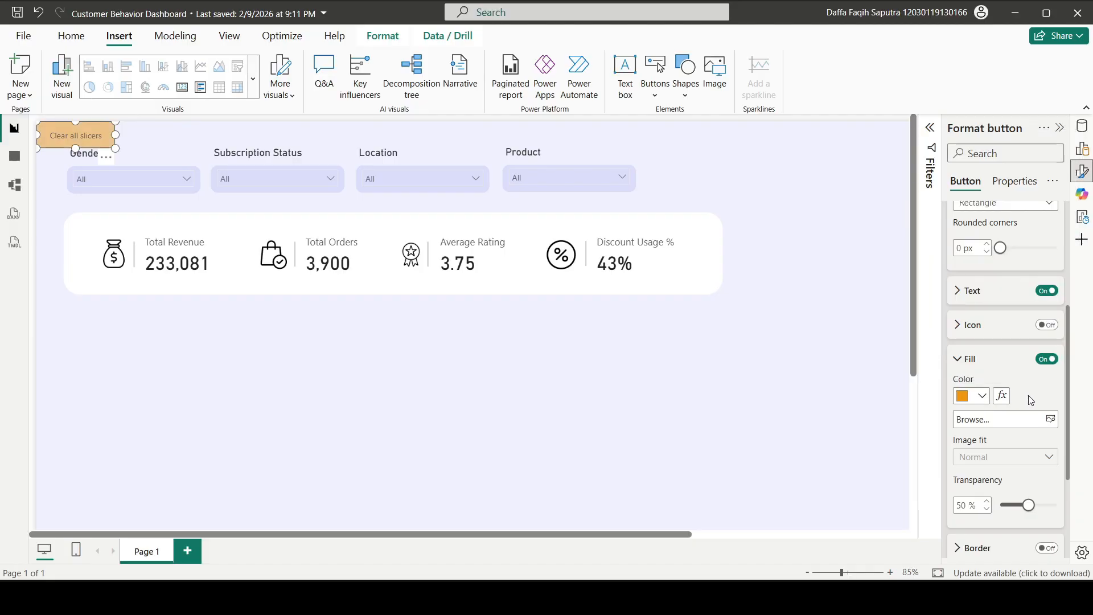
drag(1029, 505, 1001, 507)
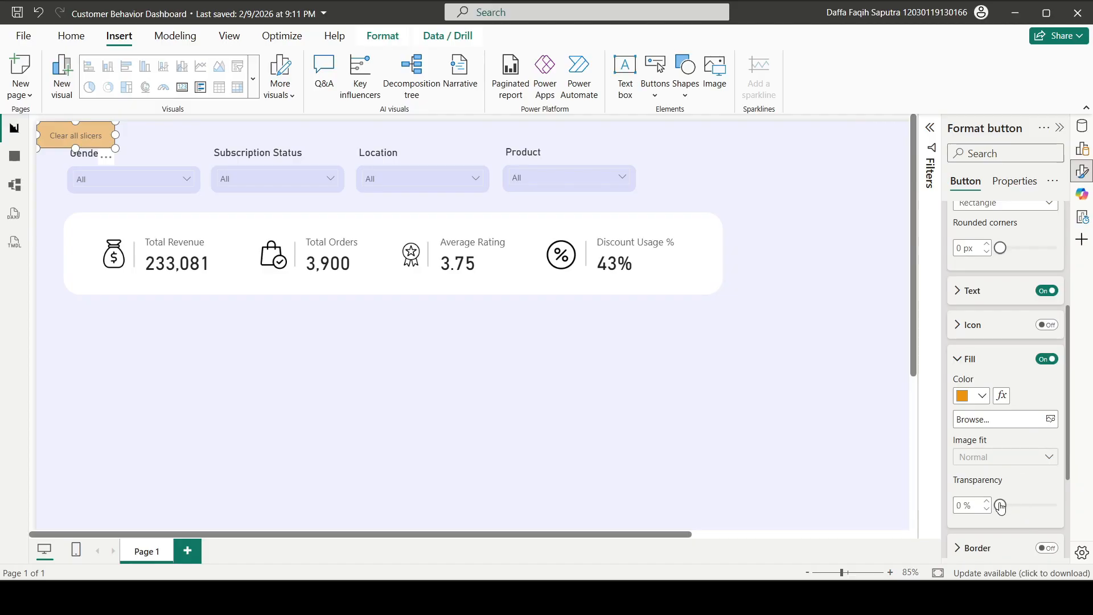
click(969, 360)
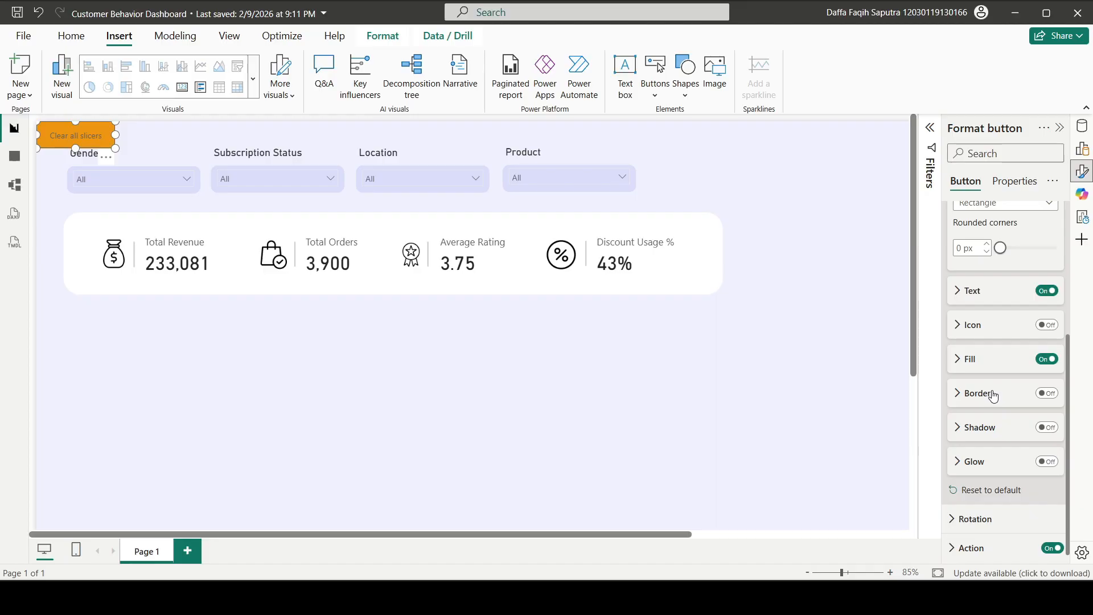
Set the font color of the "Clear all slicers" button text to white.
scroll(994, 396, up, 5)
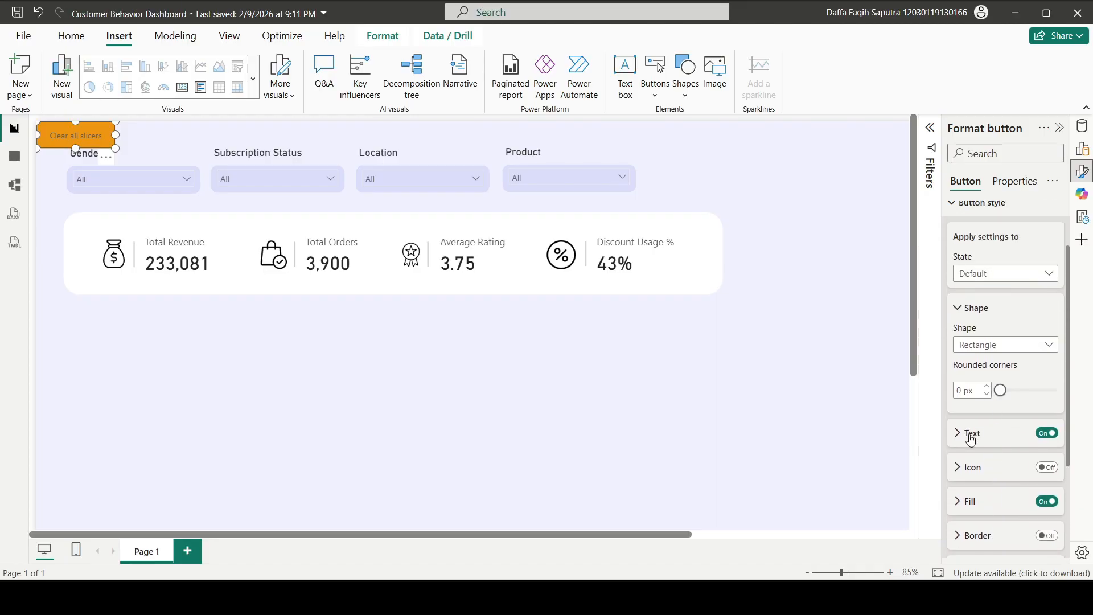
click(971, 433)
drag(1070, 373, 1070, 401)
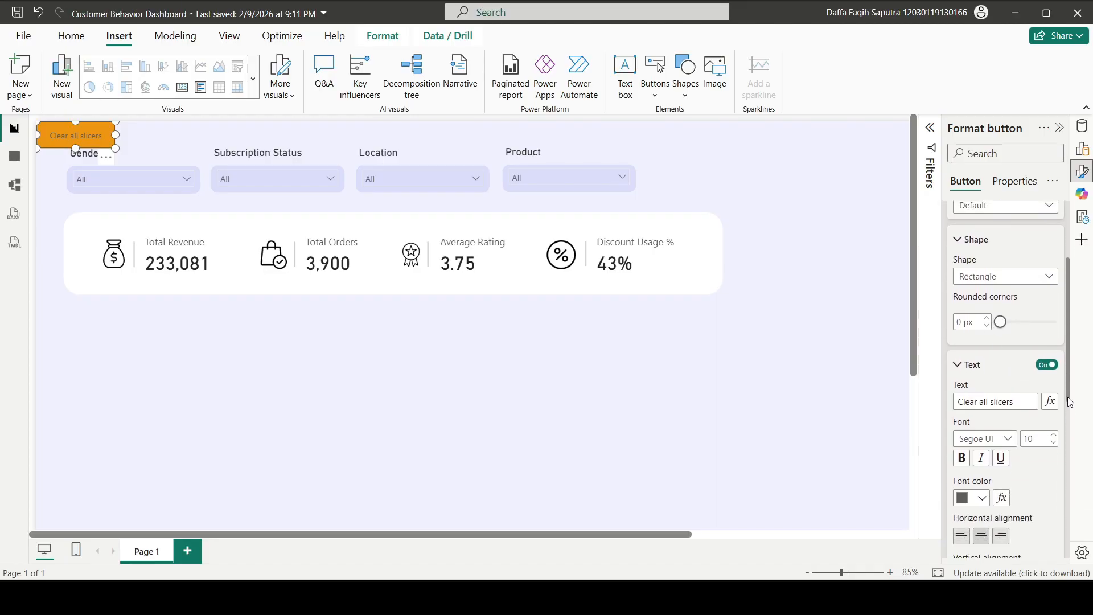
scroll(1051, 413, down, 2)
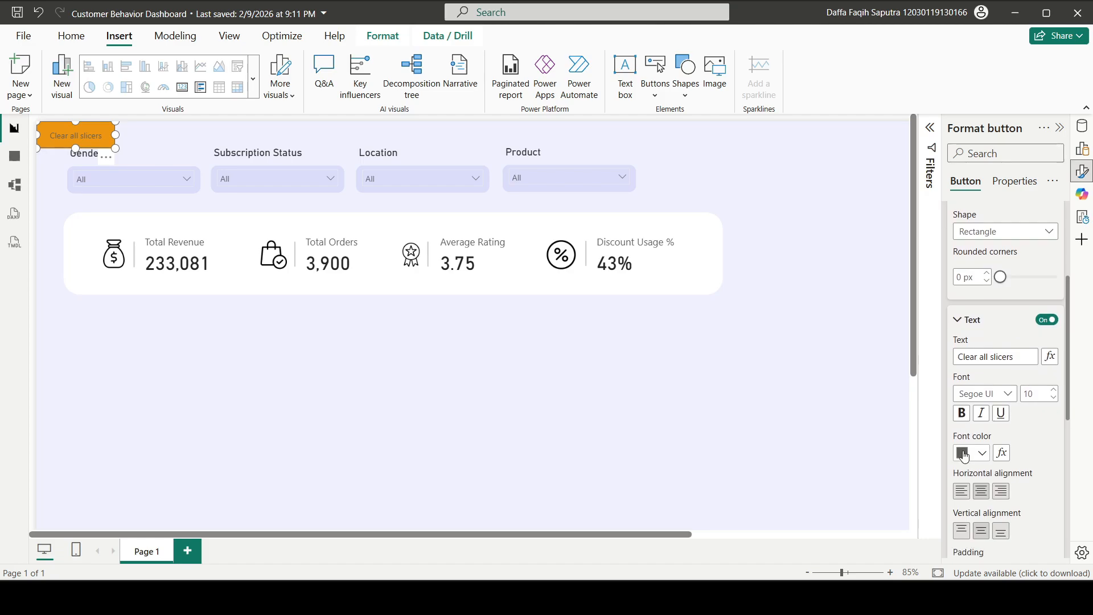
click(963, 454)
click(900, 395)
Change the button's shape to Rounded Rectangle and move the button to the right of the Product slicer.
scroll(1003, 345, up, 5)
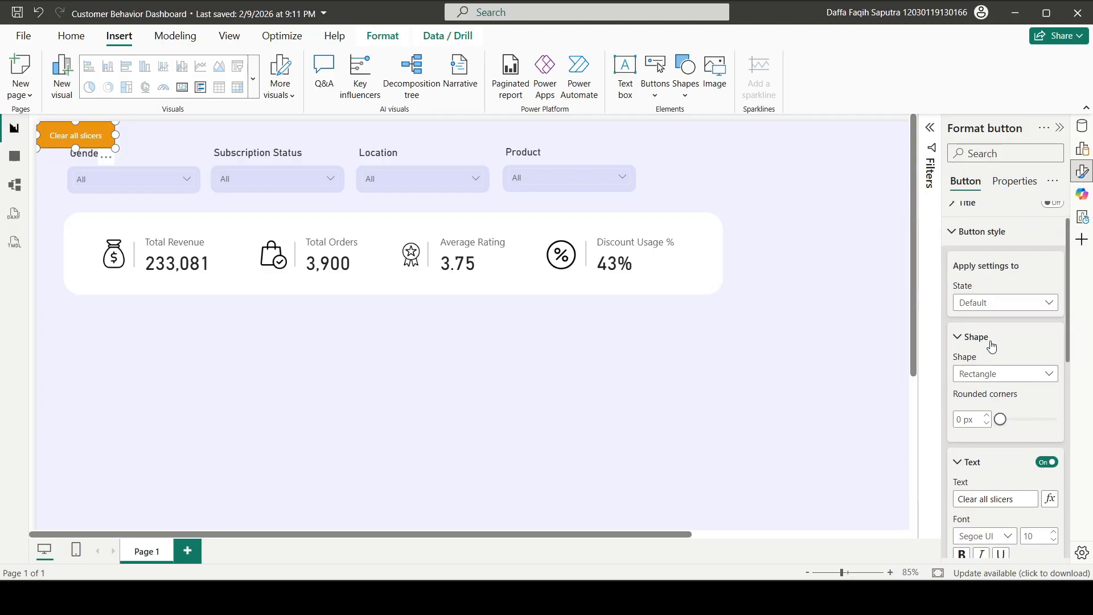
click(1006, 378)
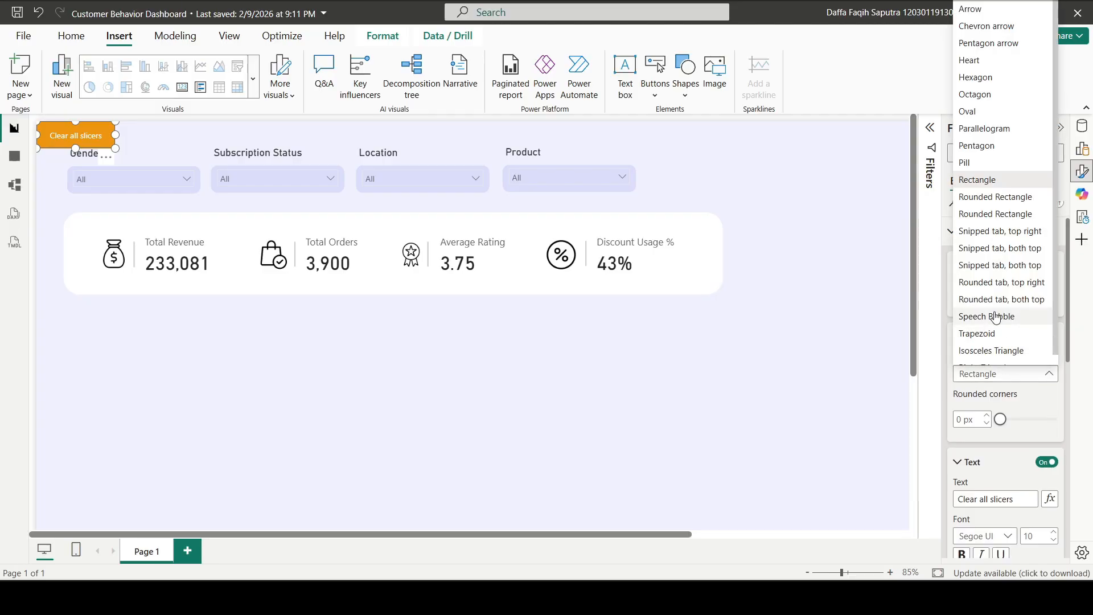
click(998, 199)
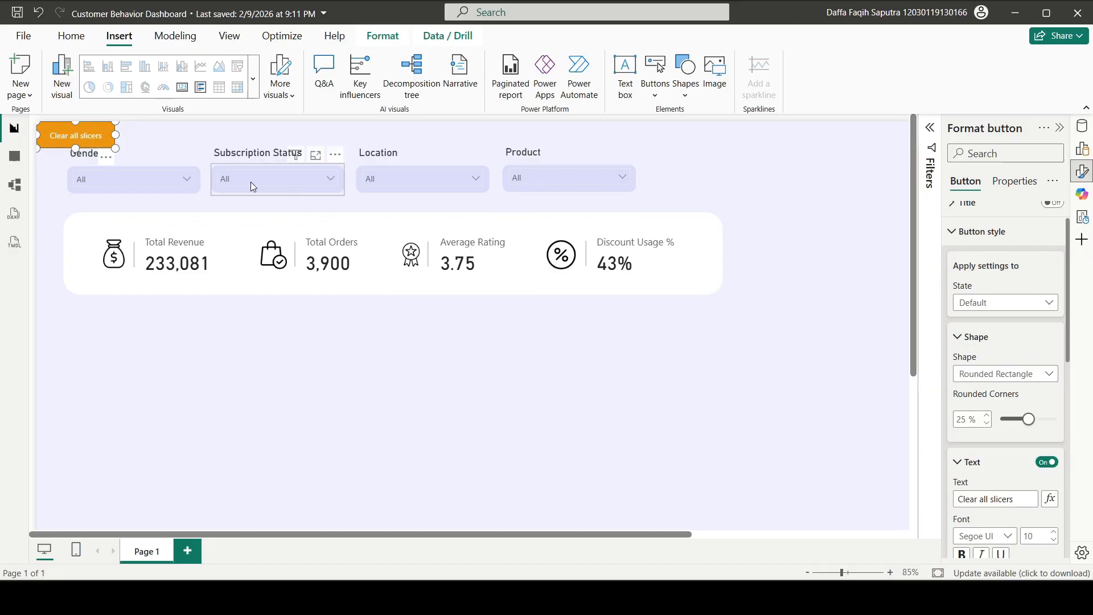
drag(96, 134, 704, 177)
click(768, 228)
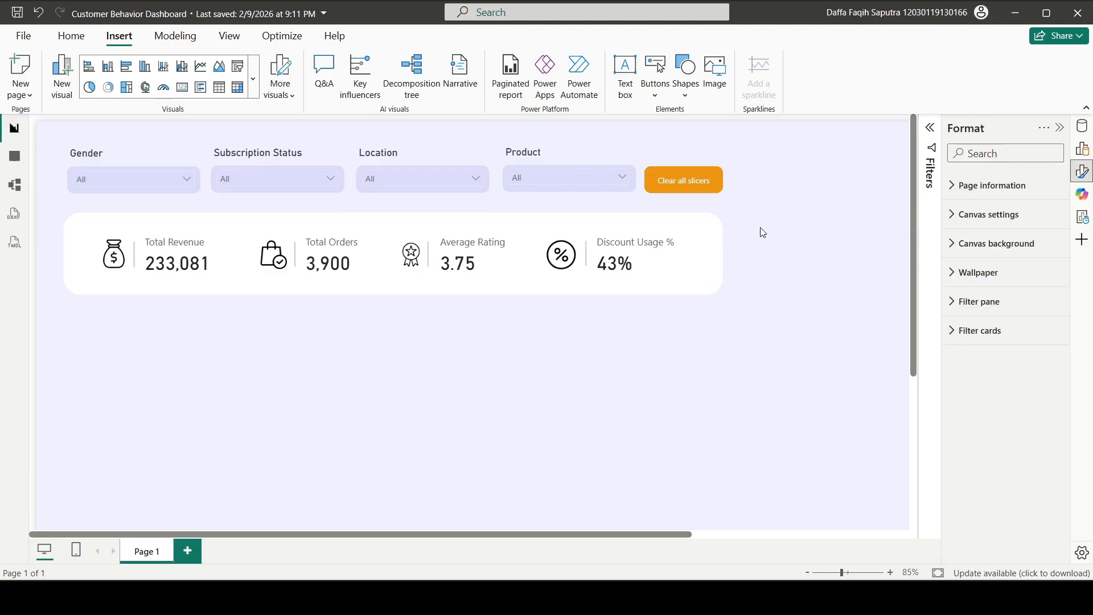
Test the slicers by filtering to Subscription Status Yes and Location California and clearing both with the "Clear all slicers" button.
click(308, 177)
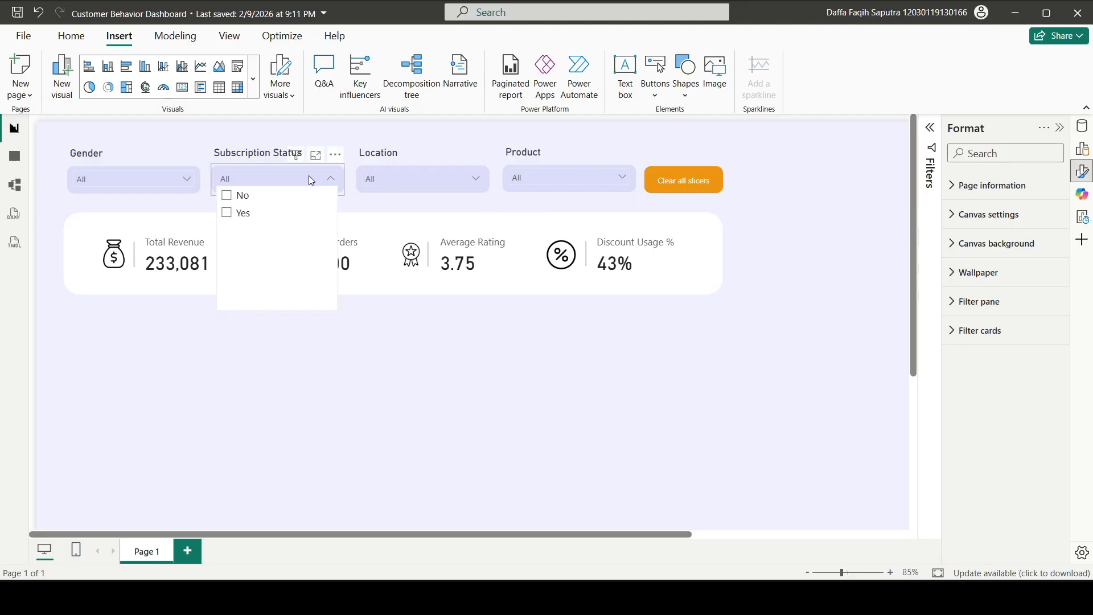
click(242, 214)
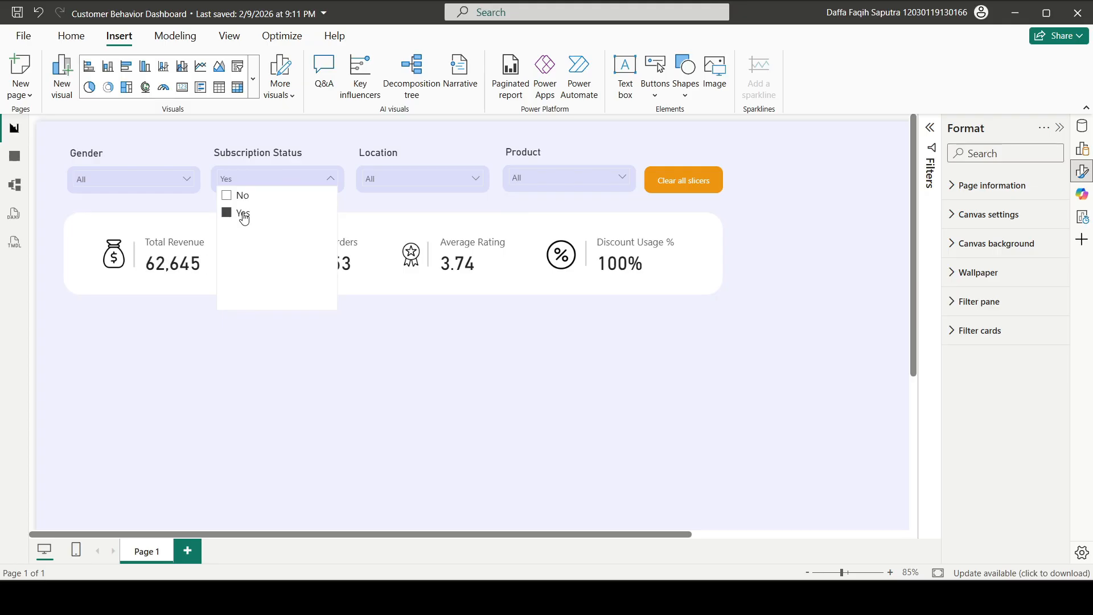
click(330, 346)
click(431, 184)
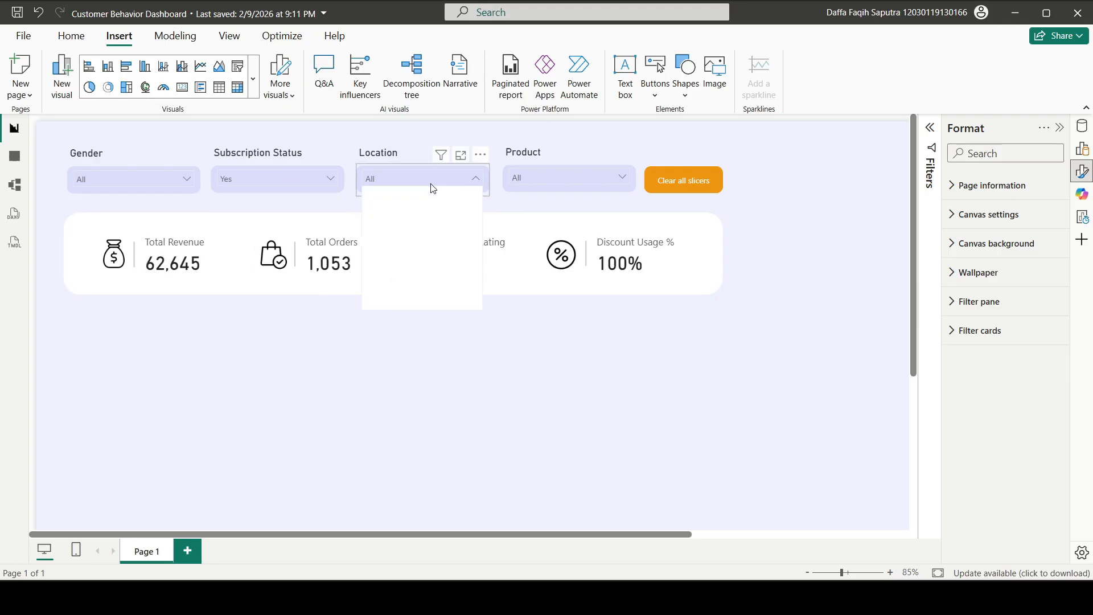
click(374, 265)
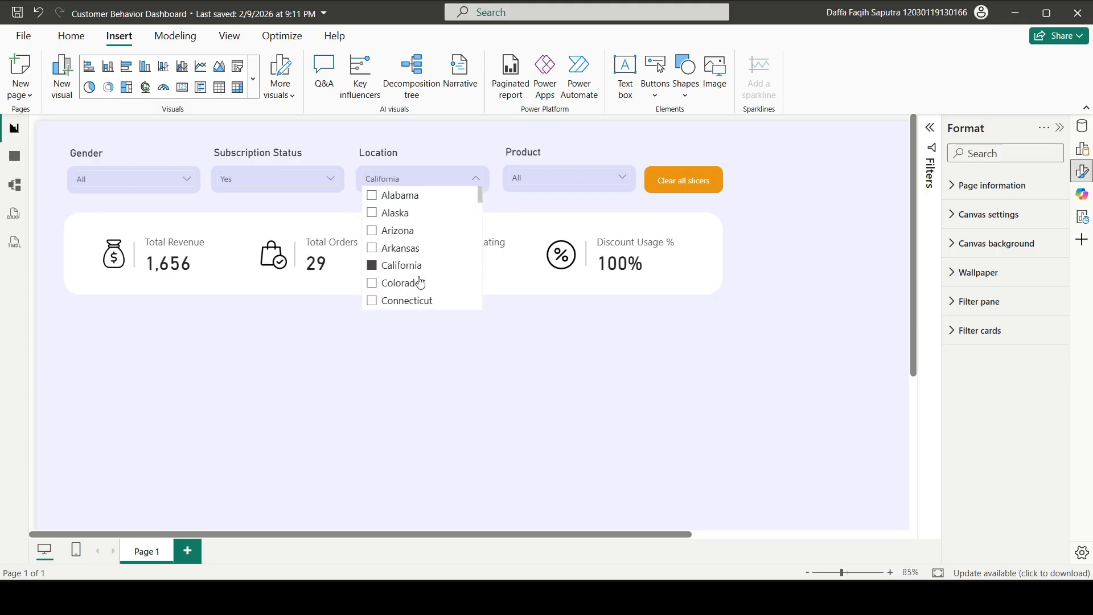
click(500, 351)
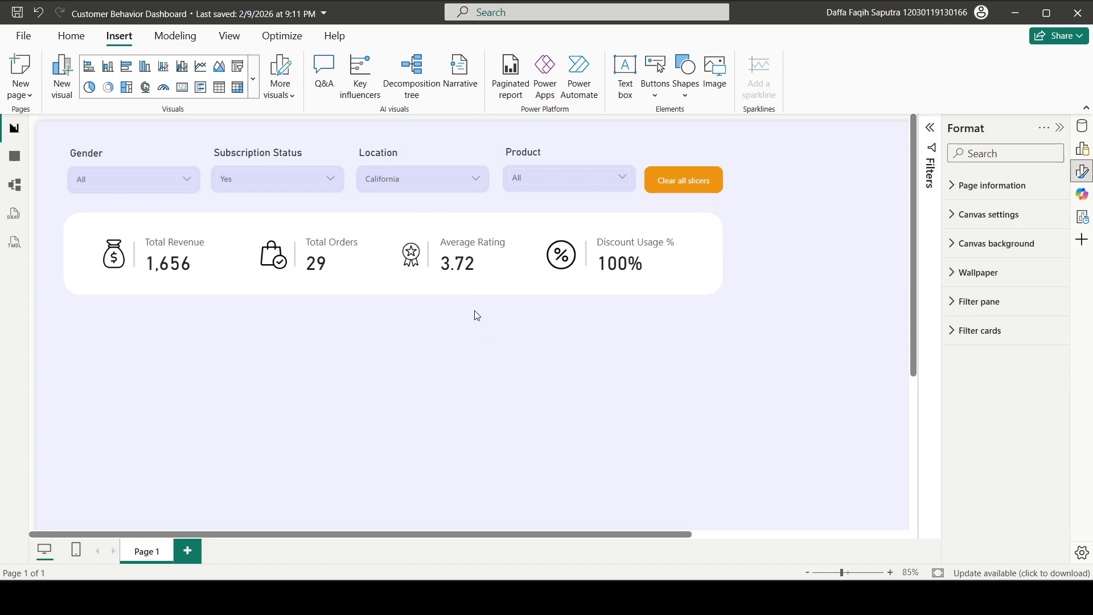
ctrl+click(687, 187)
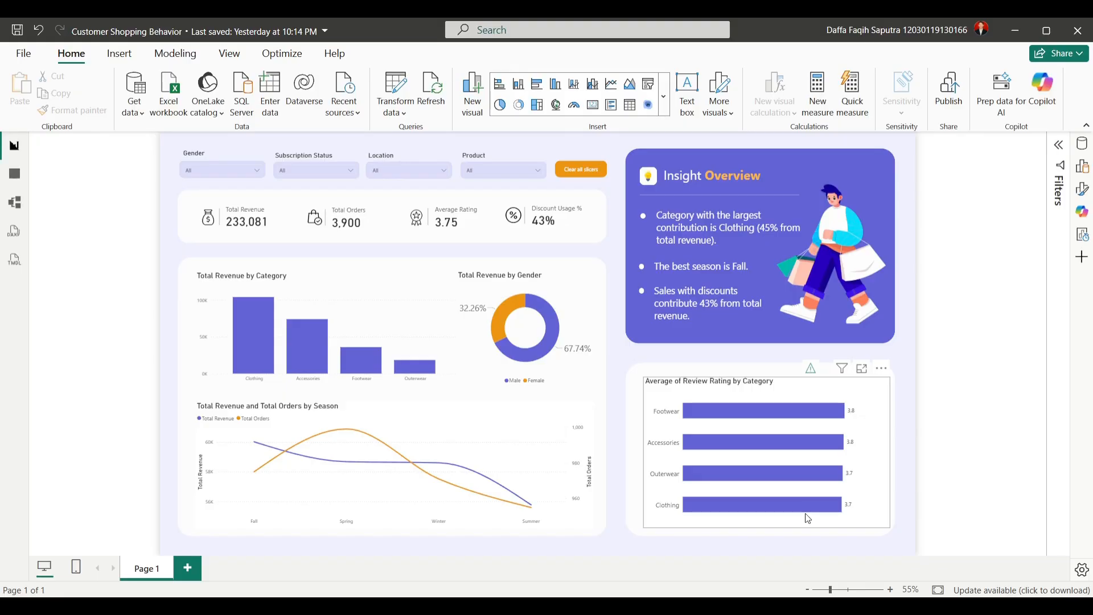
In the Customer Shopping Behavior report, try the Gender slicer with Female and Male and clear its selection.
click(244, 171)
click(207, 185)
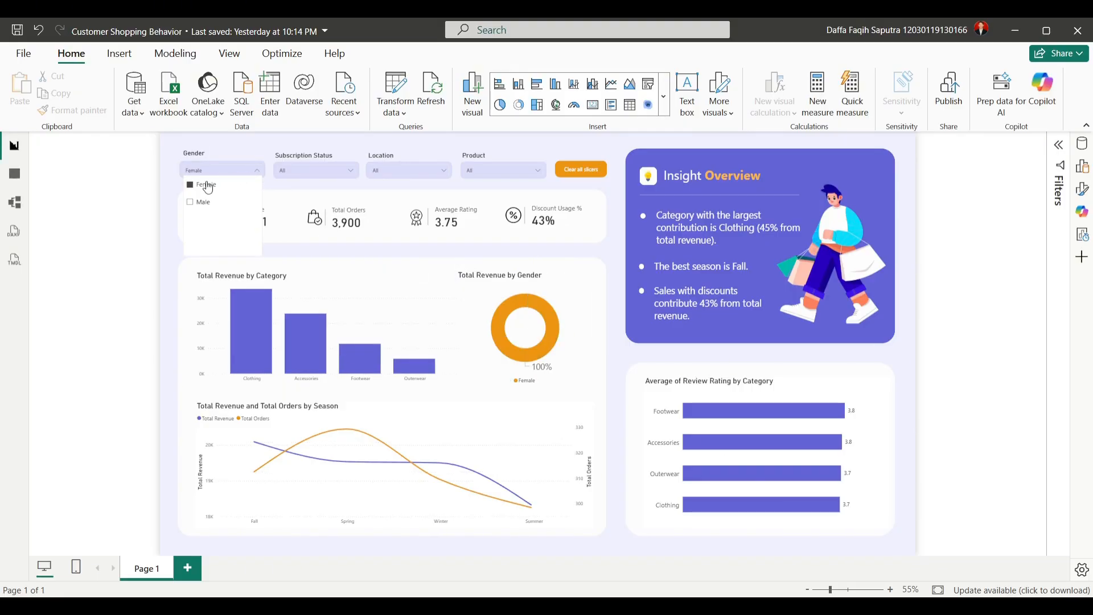
click(206, 201)
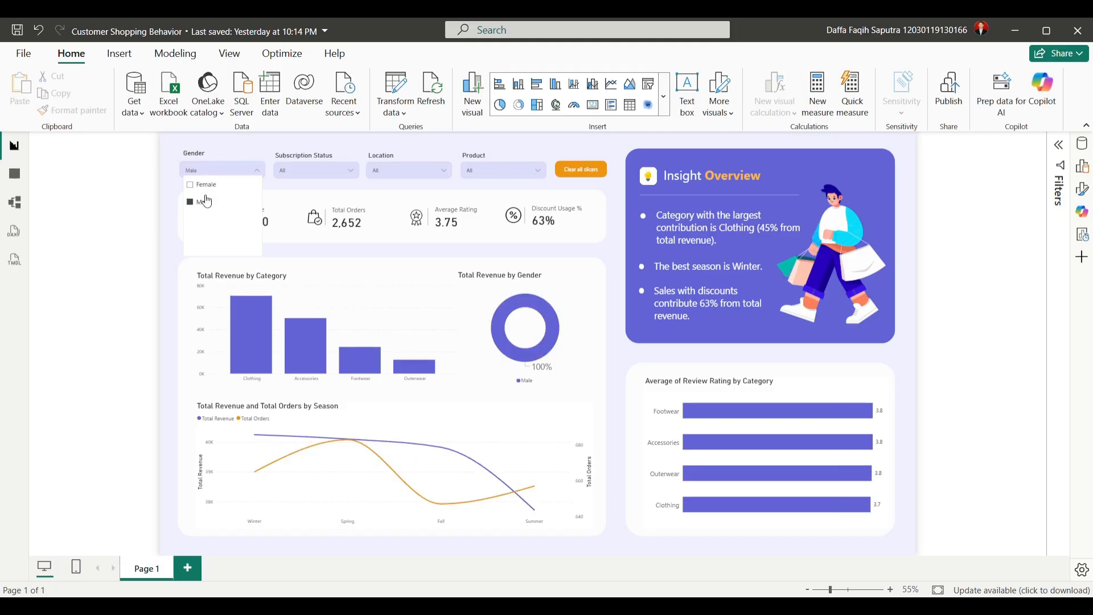
click(207, 207)
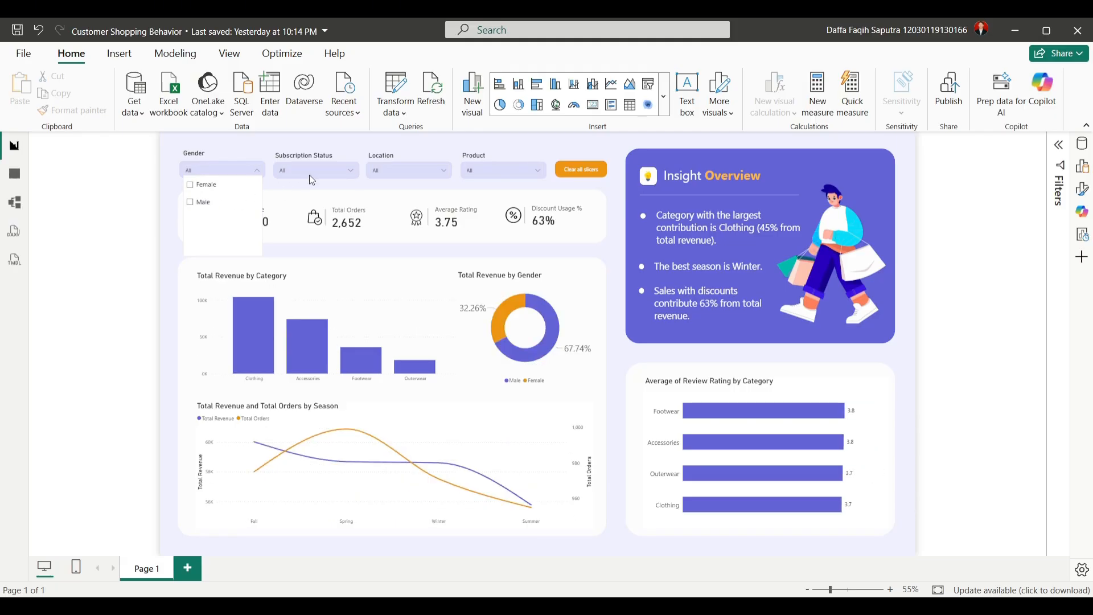
Filter the finished dashboard by Subscription Status No and Location Alaska.
click(323, 170)
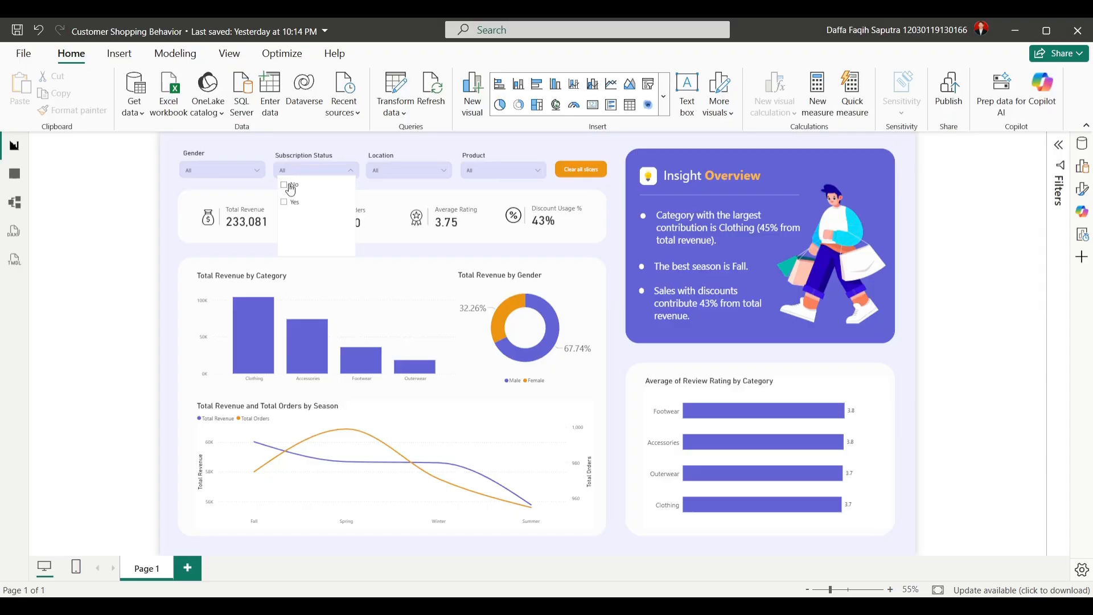
click(291, 186)
click(294, 204)
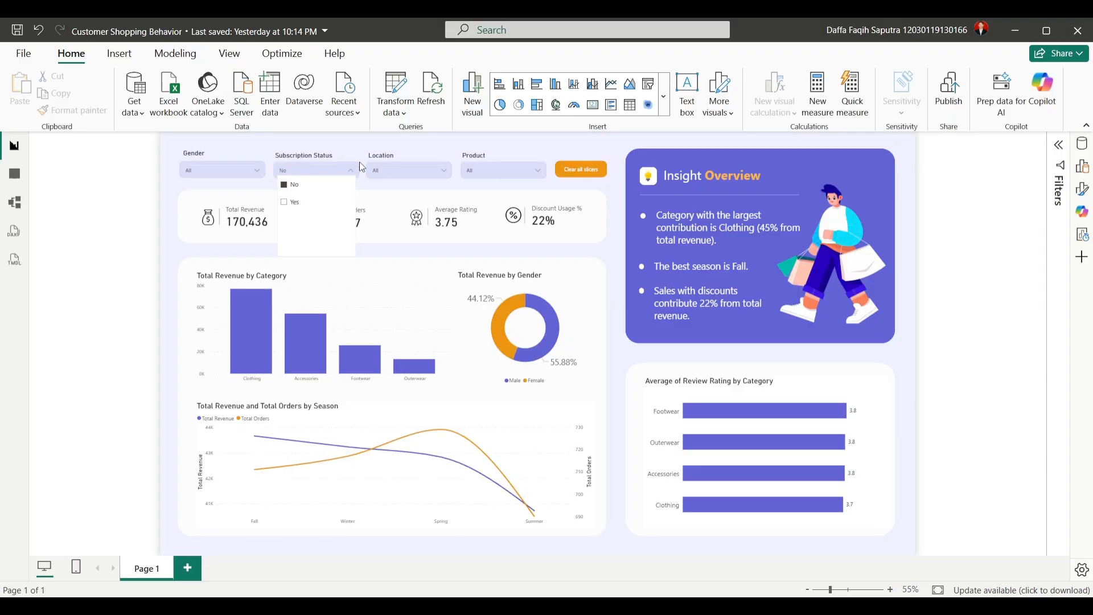
click(415, 170)
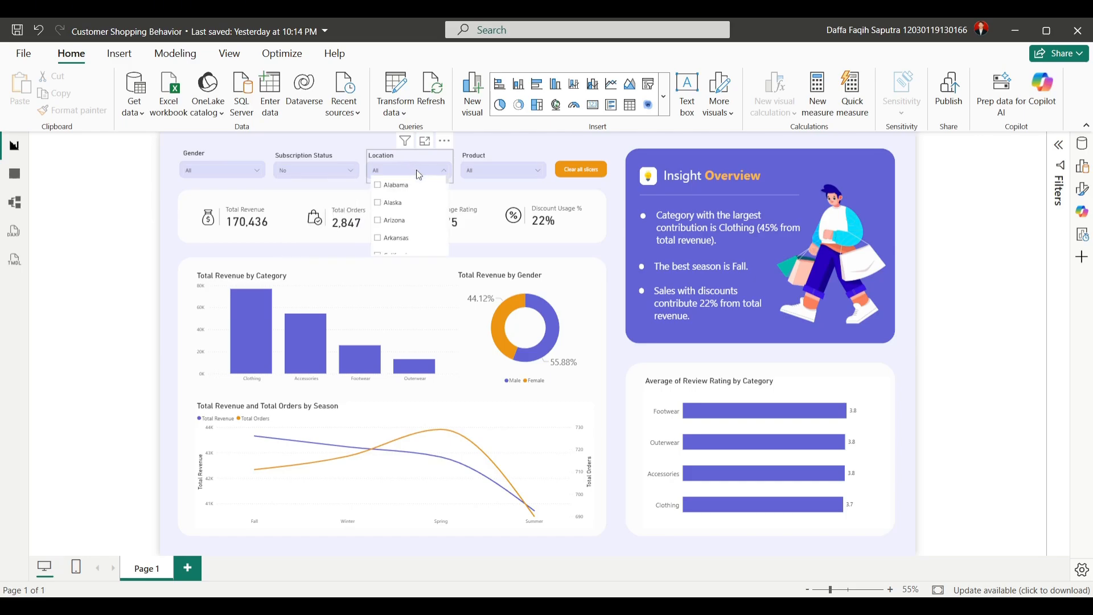
click(398, 205)
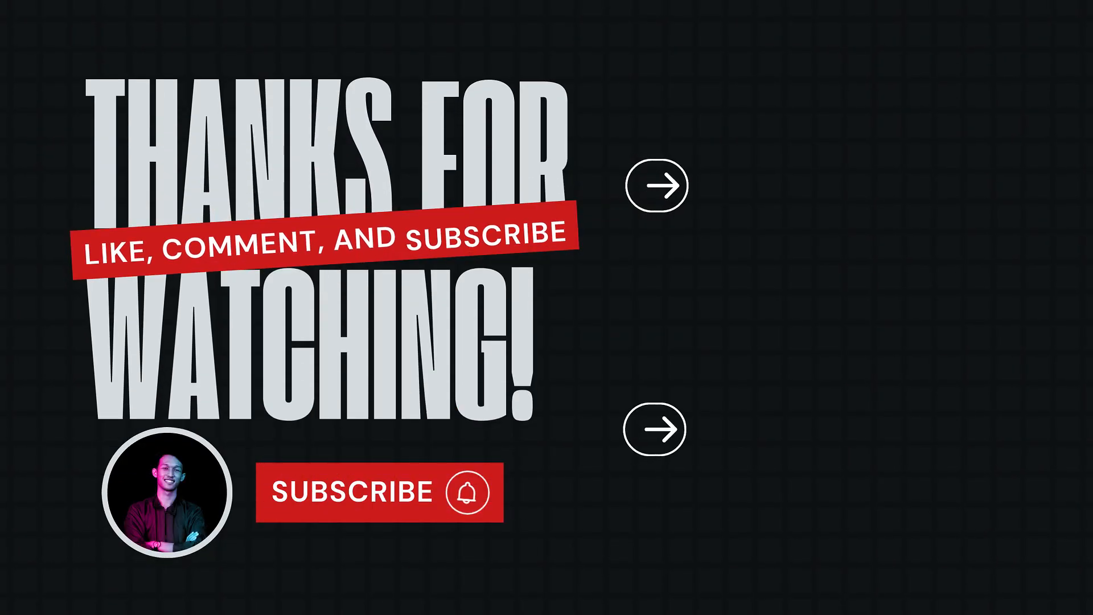